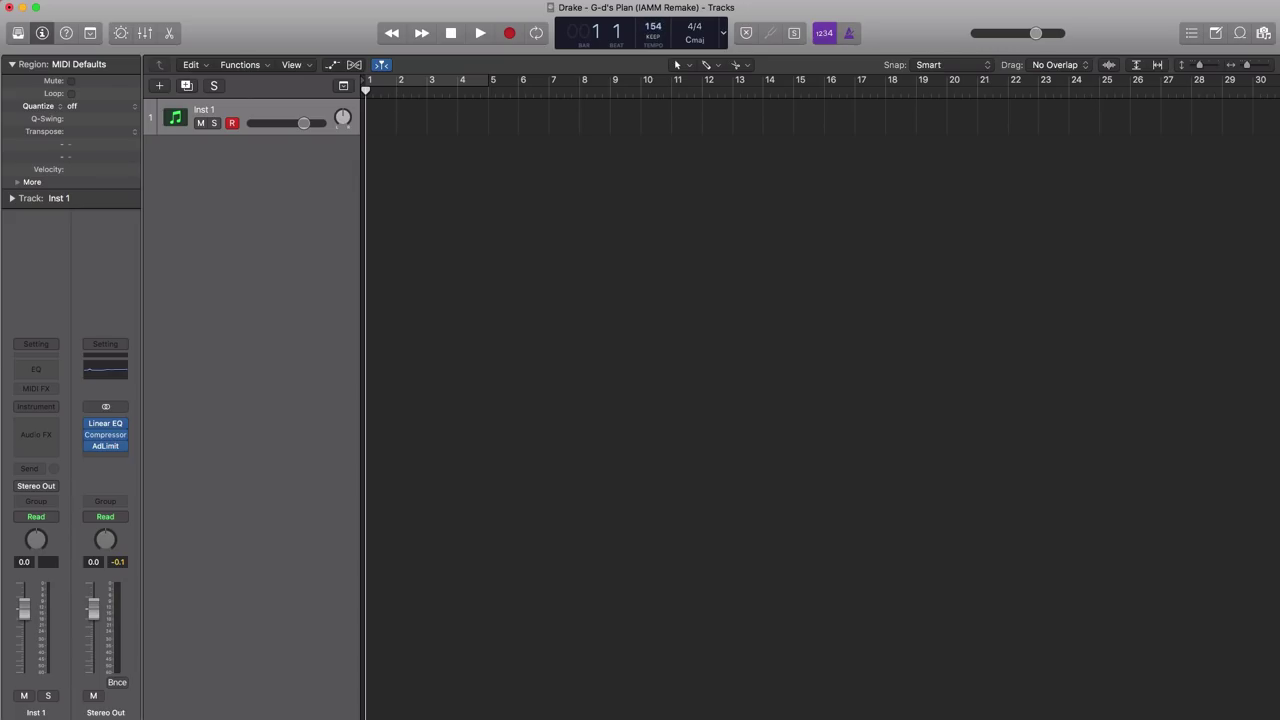
Step: Enable the cycle range over bars 1 to 4 and load the stereo Vintage Mellotron instrument on the Inst 1 track
left_click(431, 81)
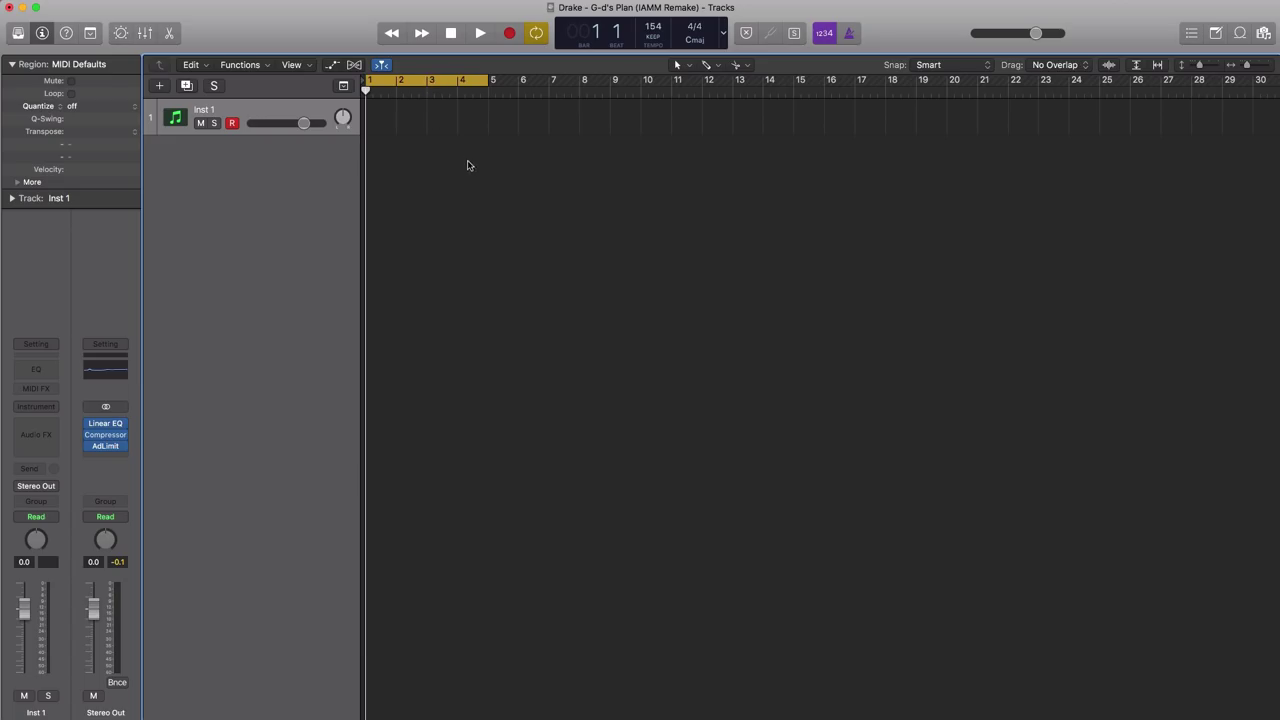
key("super+Right")
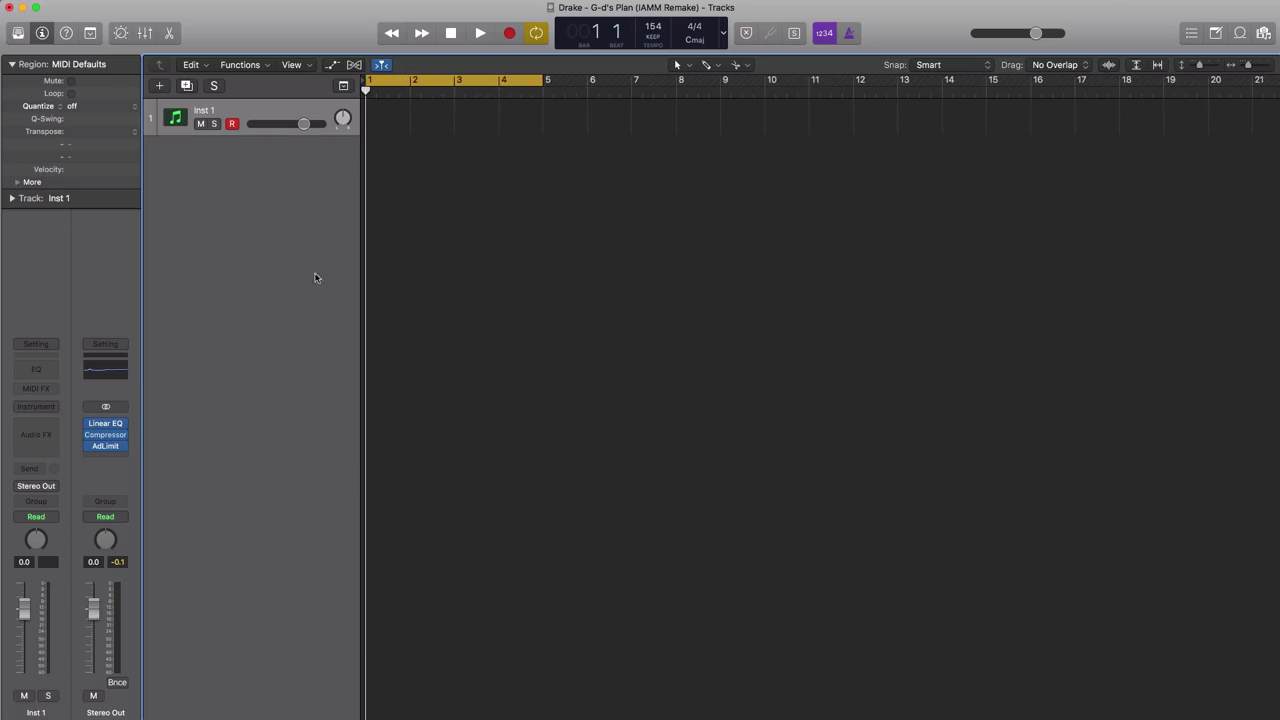
left_click(38, 410)
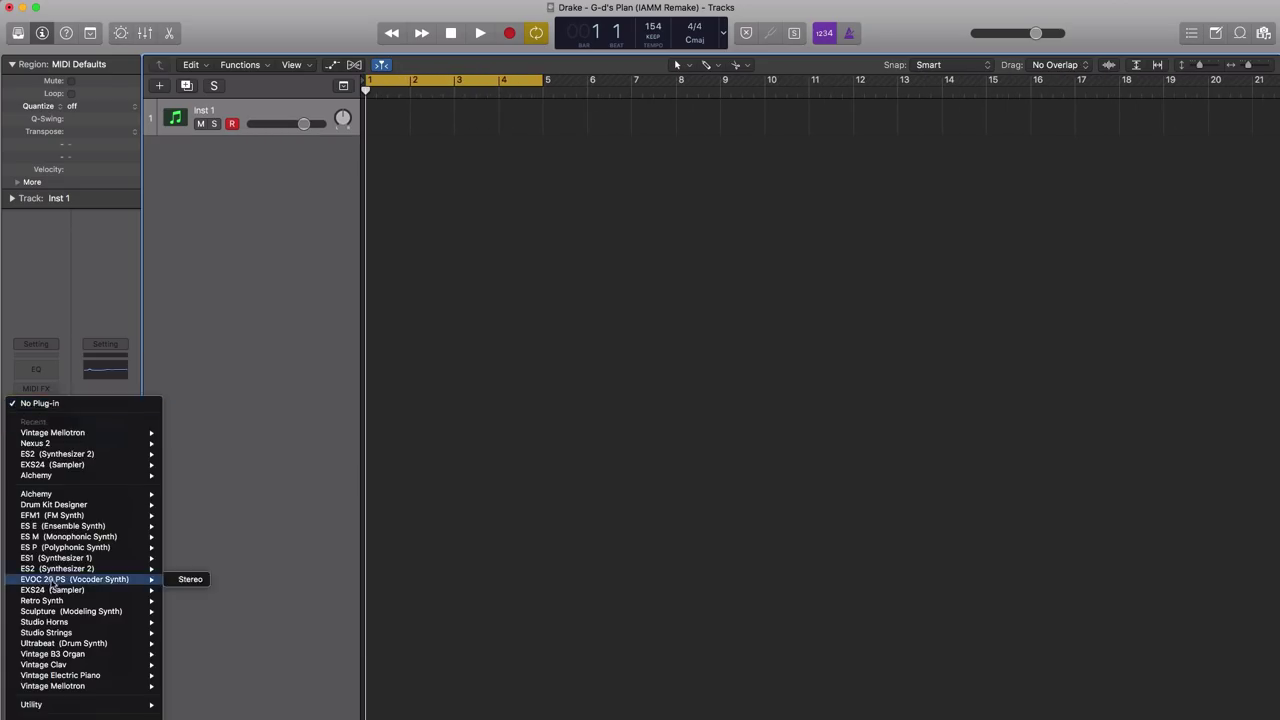
mouse_move(57, 686)
left_click(189, 686)
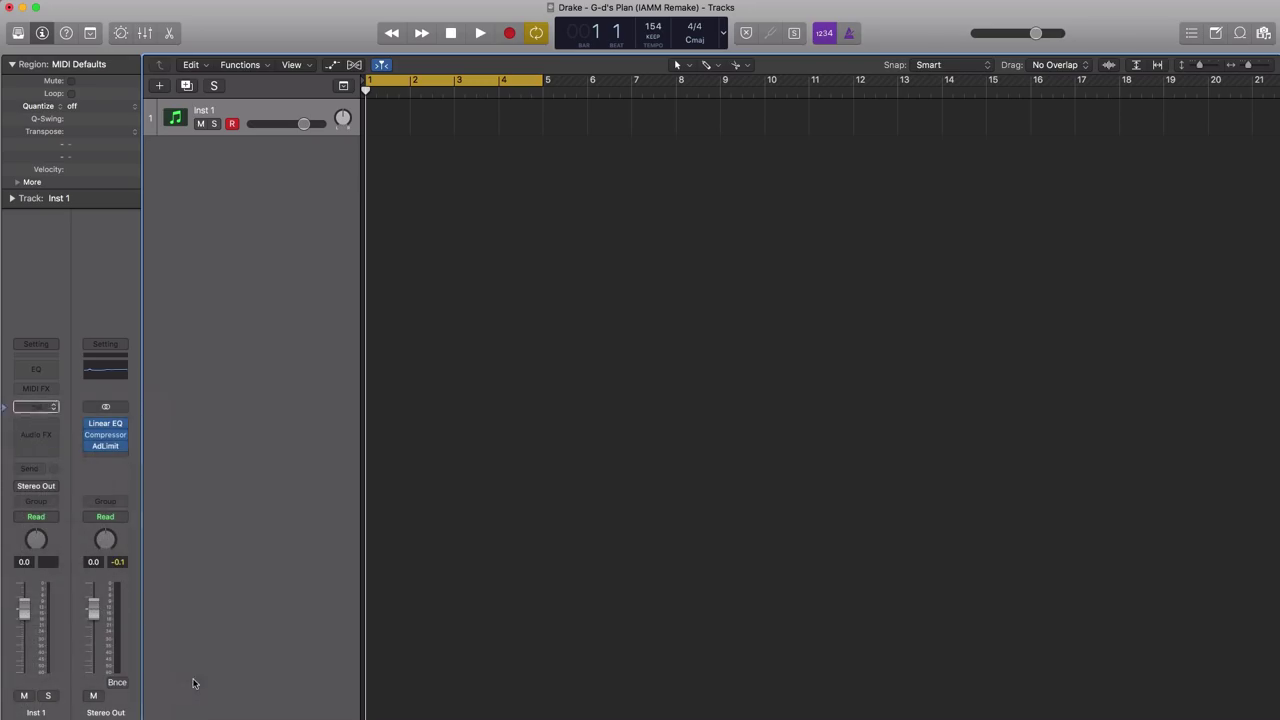
left_click_drag(199, 28, 678, 132)
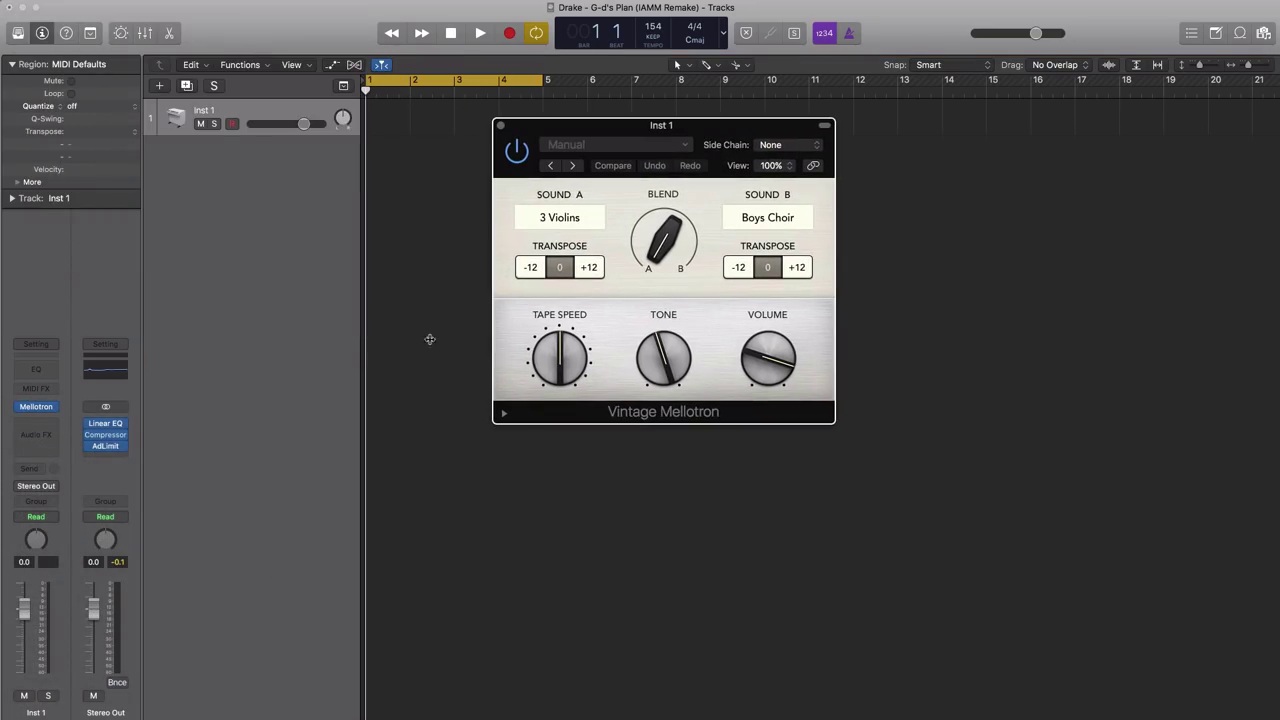
left_click(500, 125)
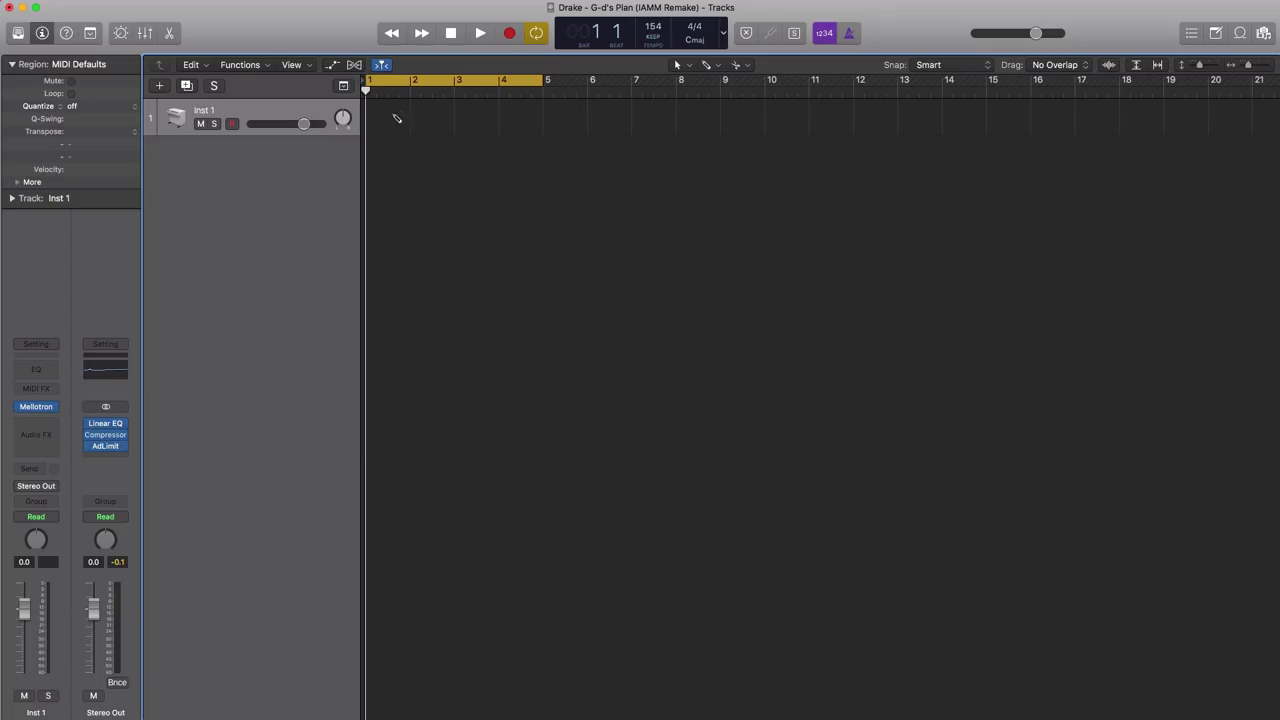
Step: Create a four-bar MIDI region at bar 1 on Inst 1 and open it in the Piano Roll
left_click_drag(407, 130, 542, 132)
double_click(509, 133)
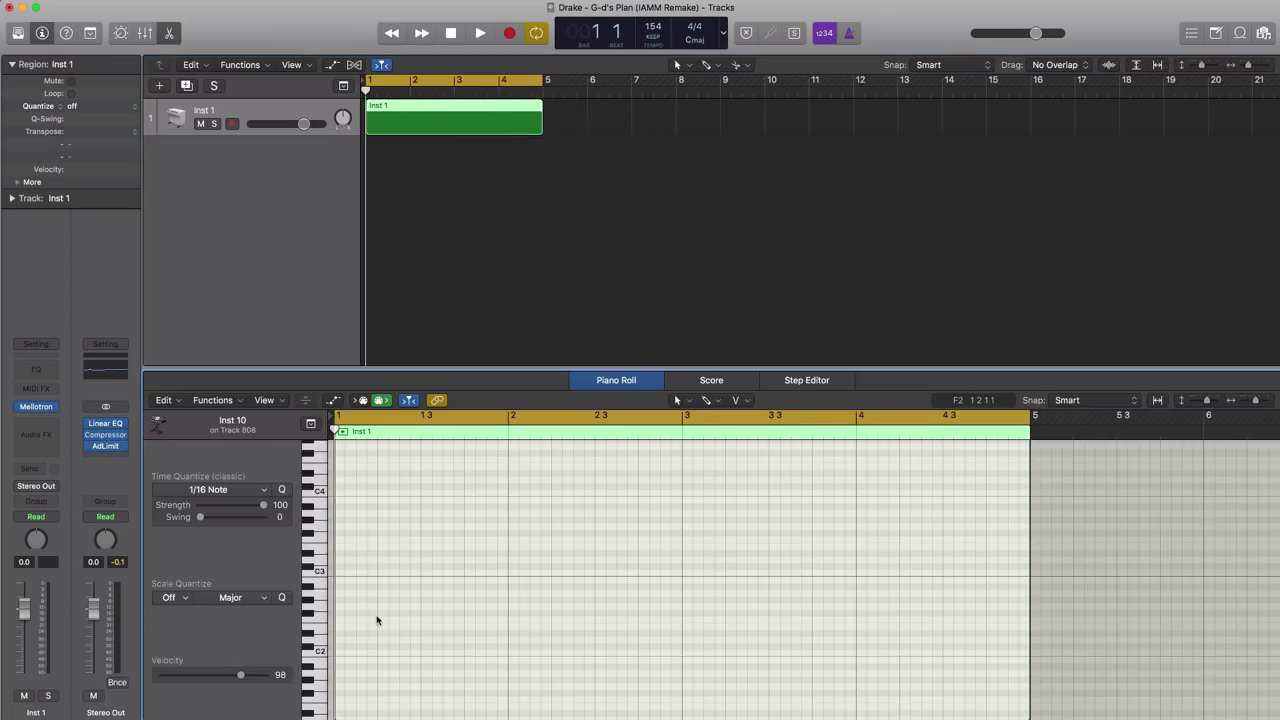
scroll(355, 605, "down", 1)
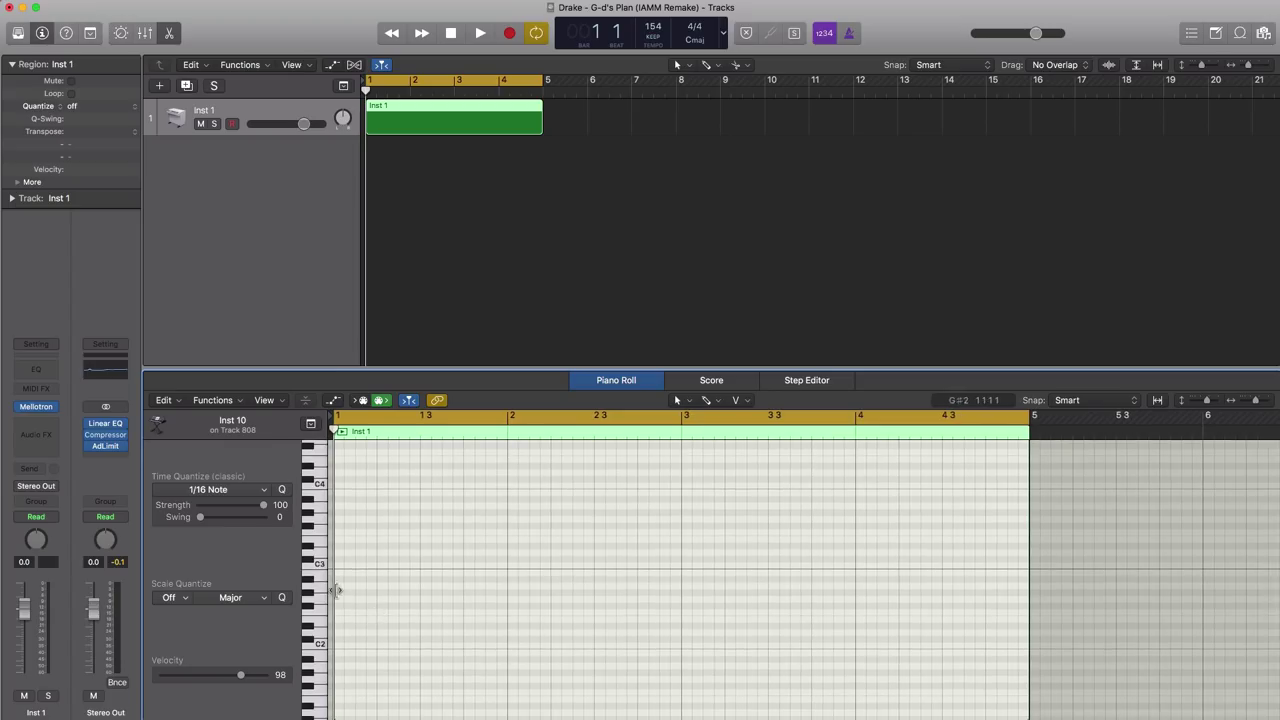
Step: Draw an A2 note at the start of bar 1 and shorten it to a length of 0 0 1 120
left_click(343, 589)
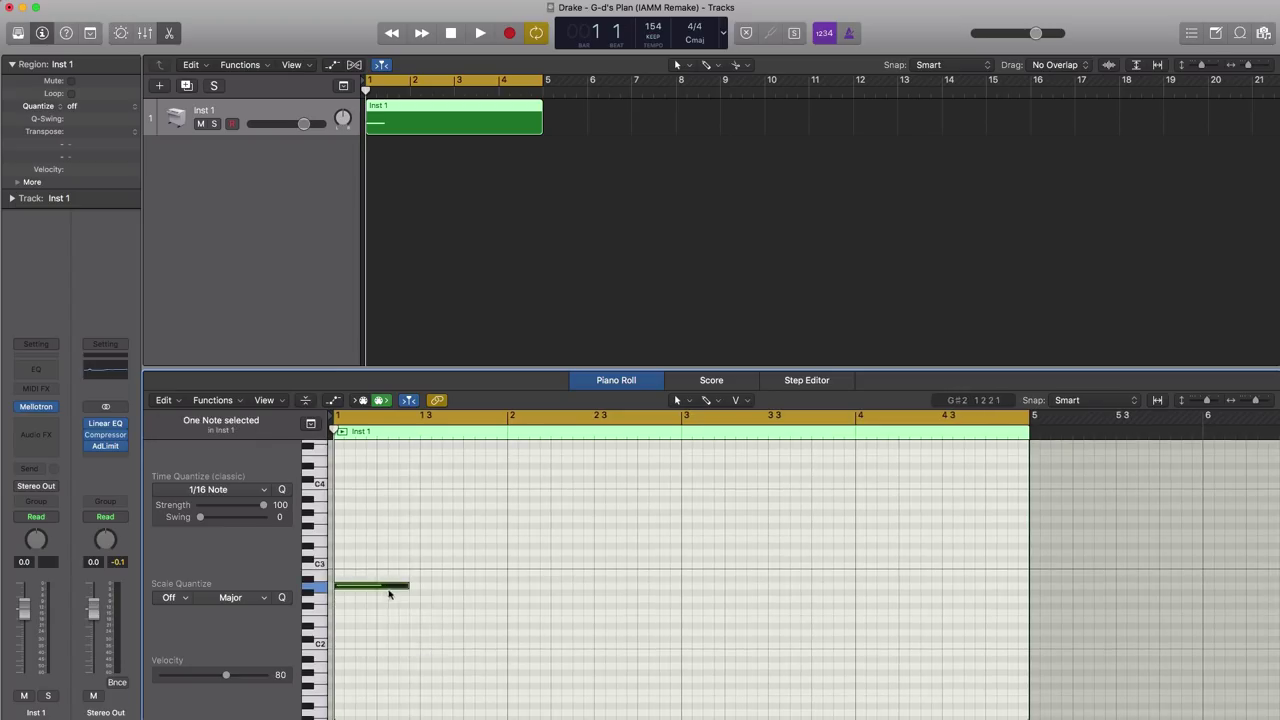
left_click_drag(408, 587, 348, 590)
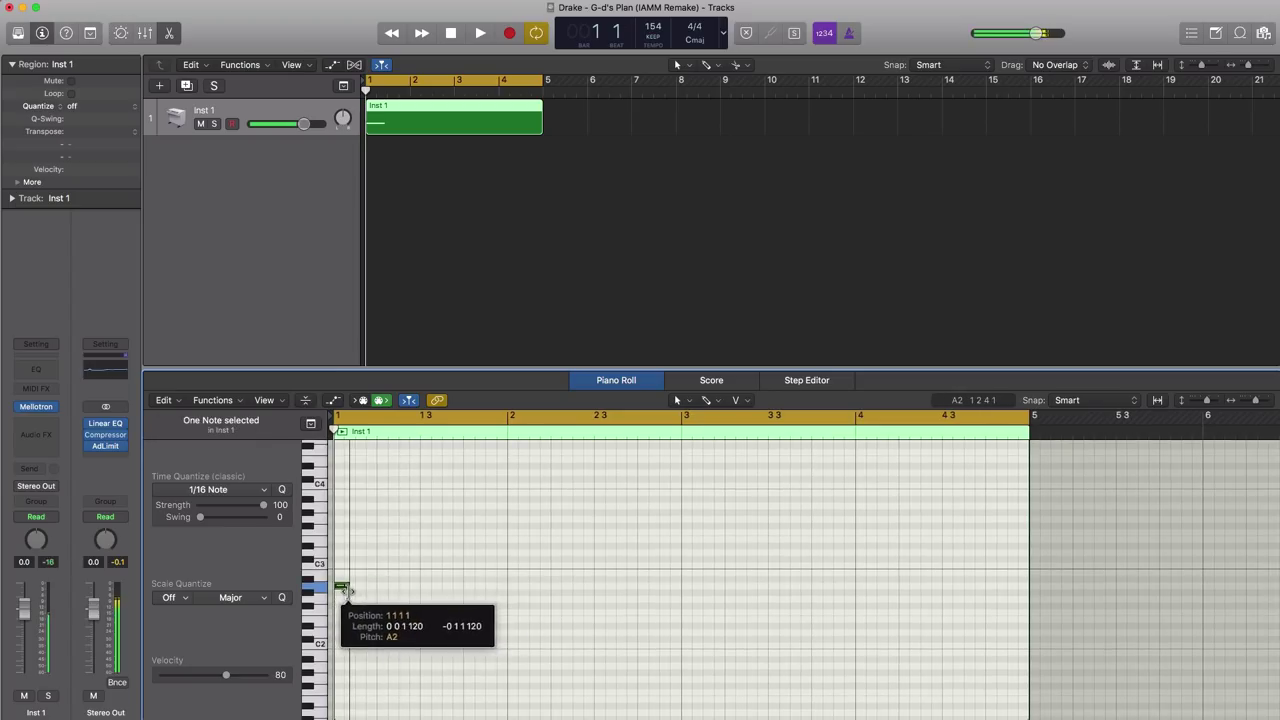
scroll(349, 591, "up", 3)
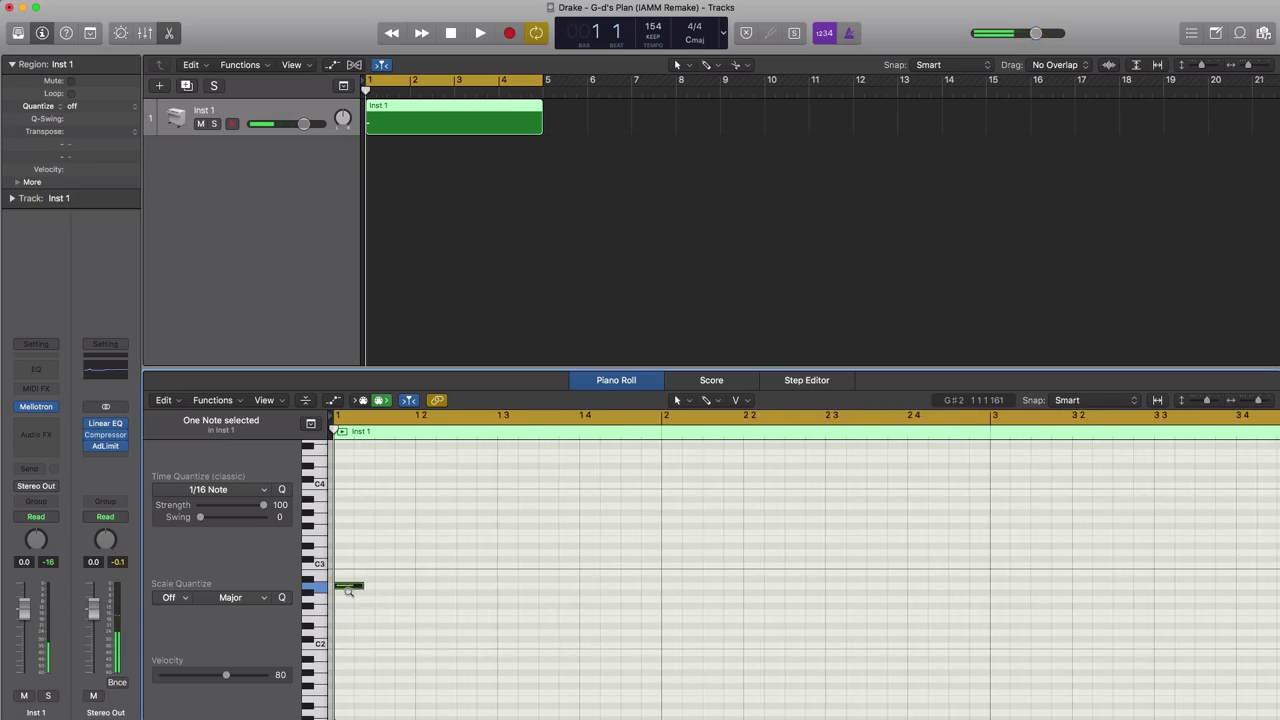
scroll(349, 591, "up", 2)
Step: Copy the A2 note up to C3, E3, G3 and G4 to build a five-note chord, and play it back
left_click_drag(353, 588, 352, 570)
left_click_drag(356, 566, 358, 522)
left_click(370, 523, "ctrl+alt")
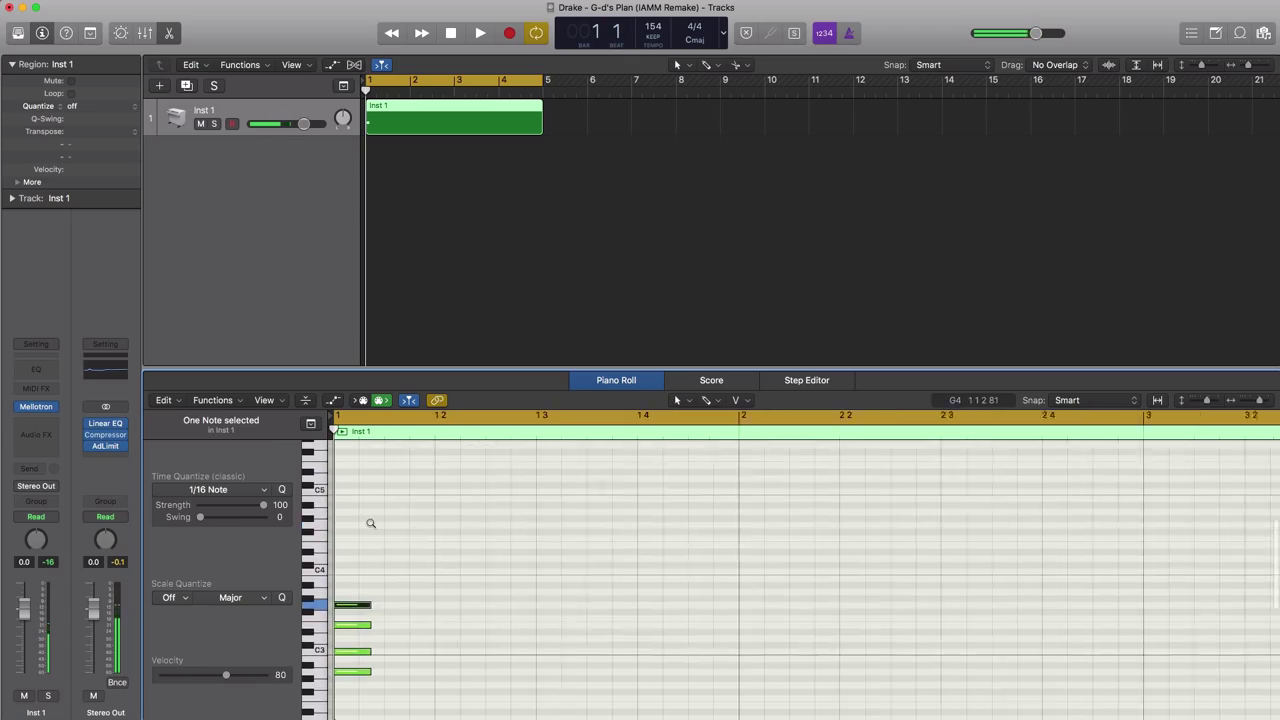
left_click(370, 523, "ctrl+alt")
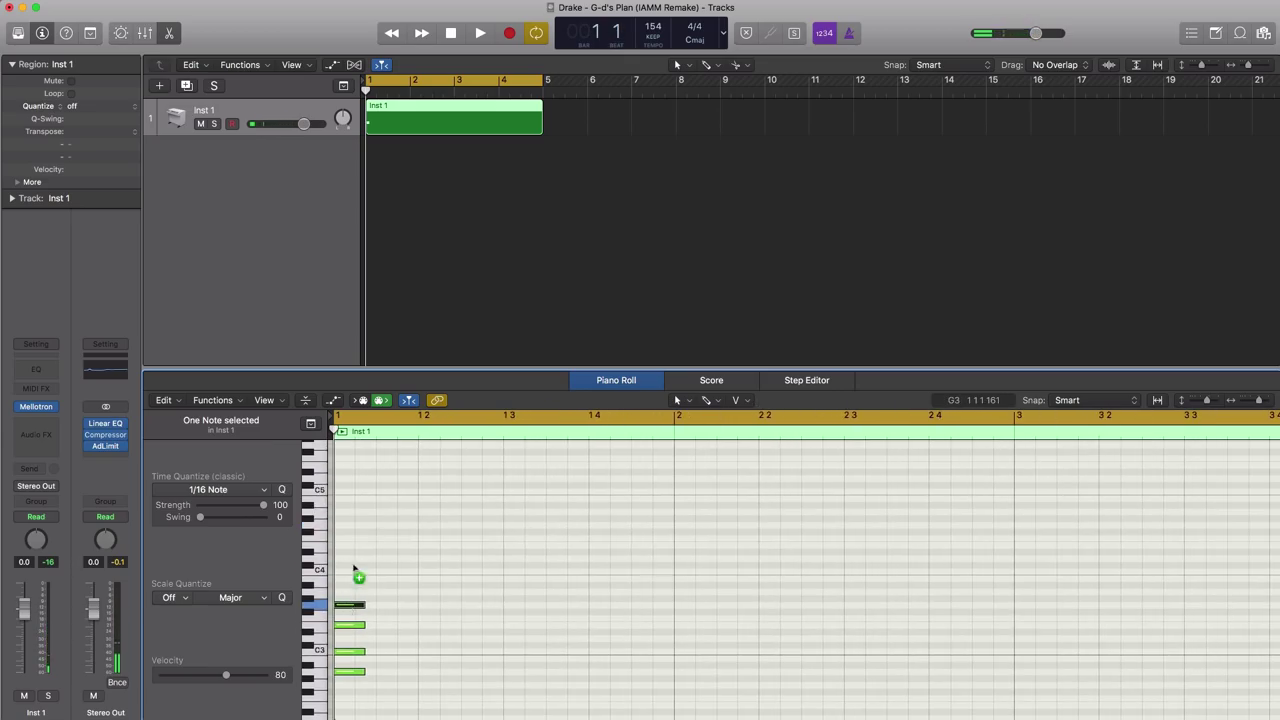
left_click_drag(354, 568, 354, 523)
key("space")
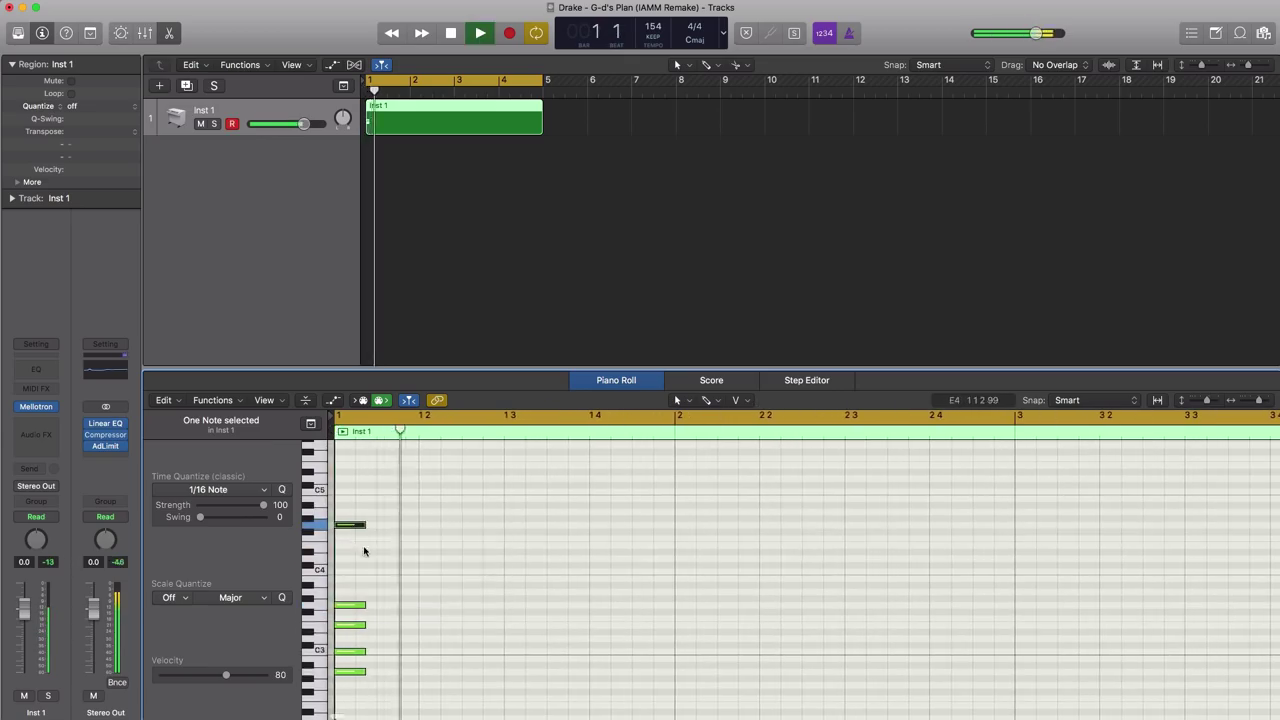
key("space")
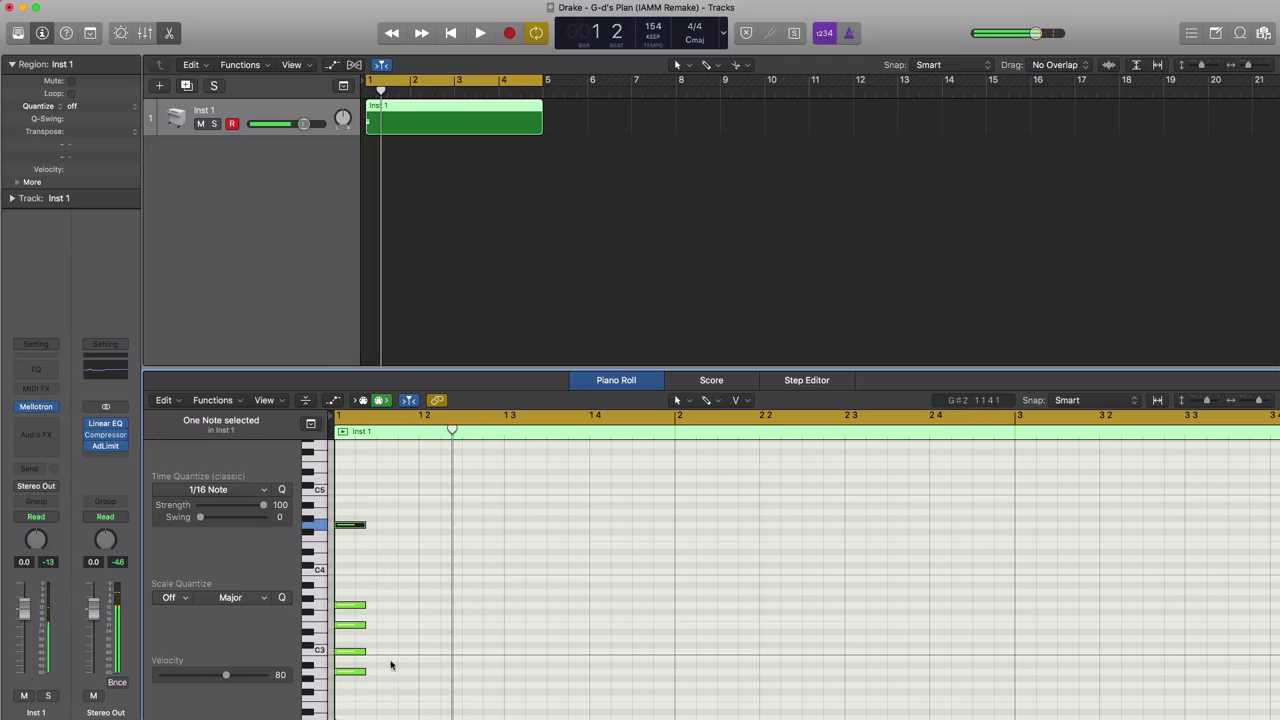
Step: Duplicate the five-note chord onto beats 2, 3 and 4 of bar 1 and play the bar from the start
left_click_drag(399, 677, 604, 532)
key("space")
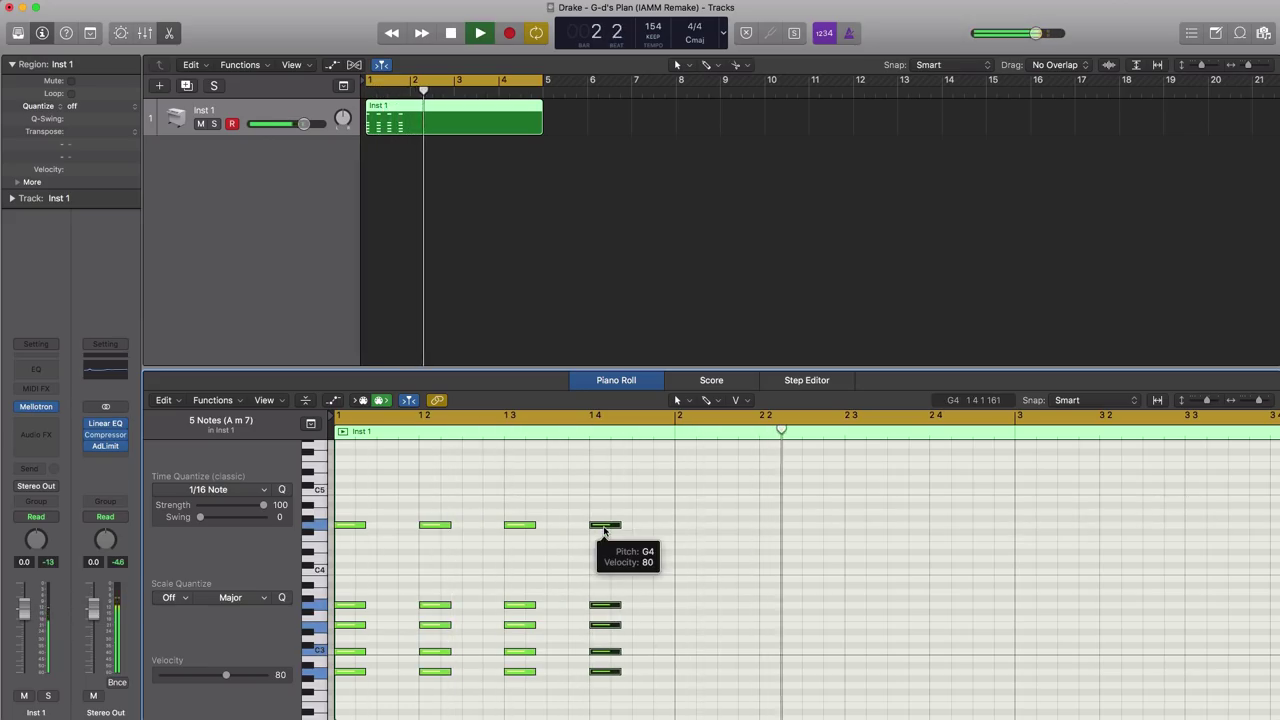
key("Return")
key("space")
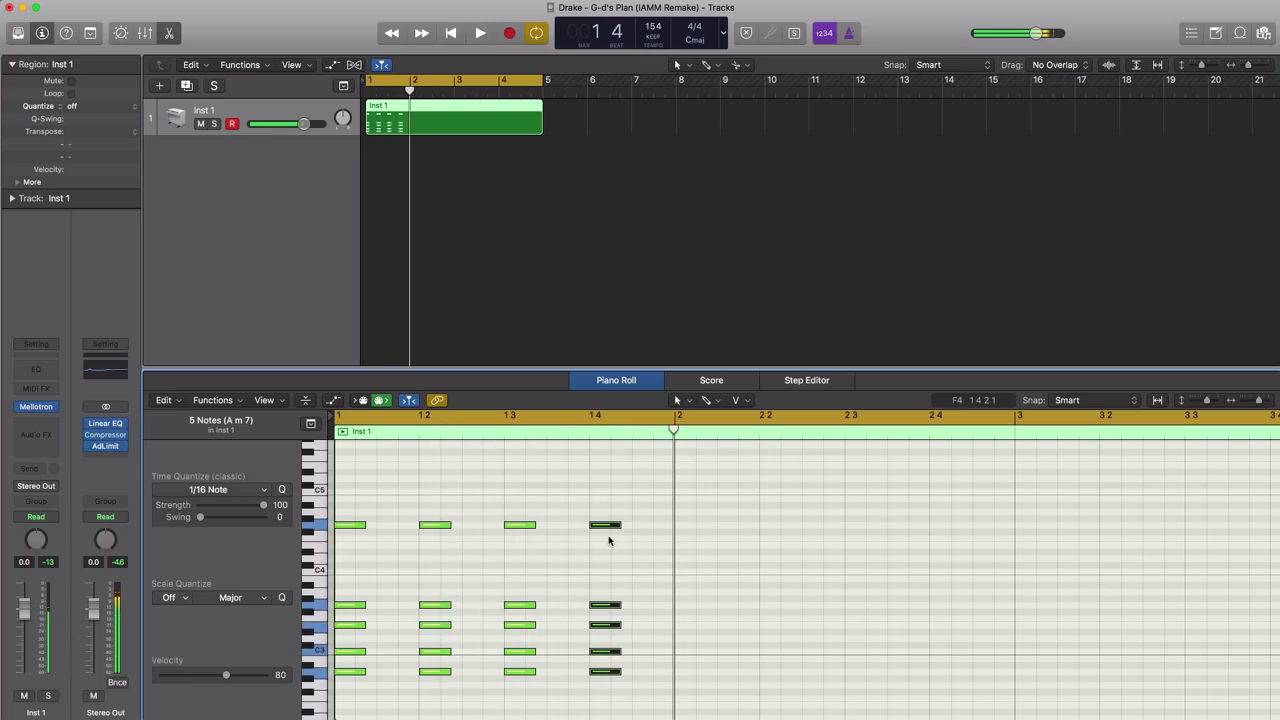
Step: Copy the last chord to the start of bar 2, raised two semitones to B2, D3, F#3, A3 and A4, and audition its notes
left_click_drag(658, 704, 602, 517)
left_click_drag(609, 673, 700, 662)
left_click(709, 647)
left_click(691, 640)
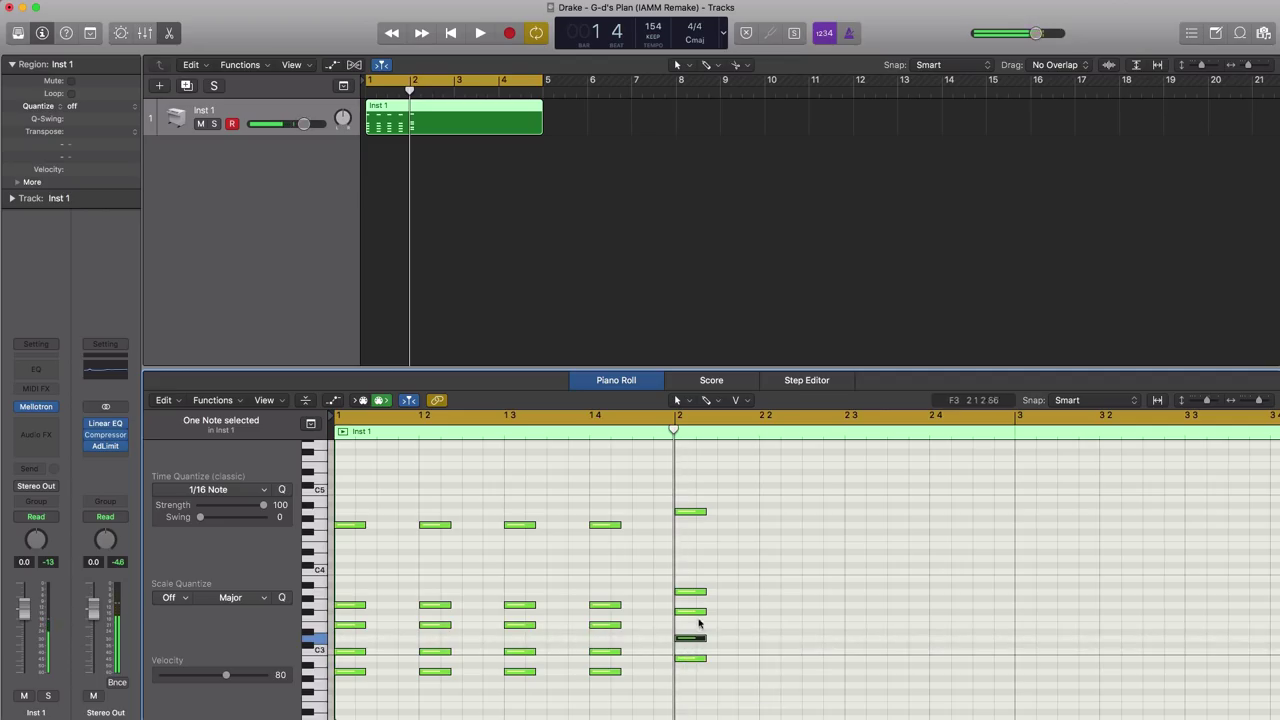
left_click(689, 612)
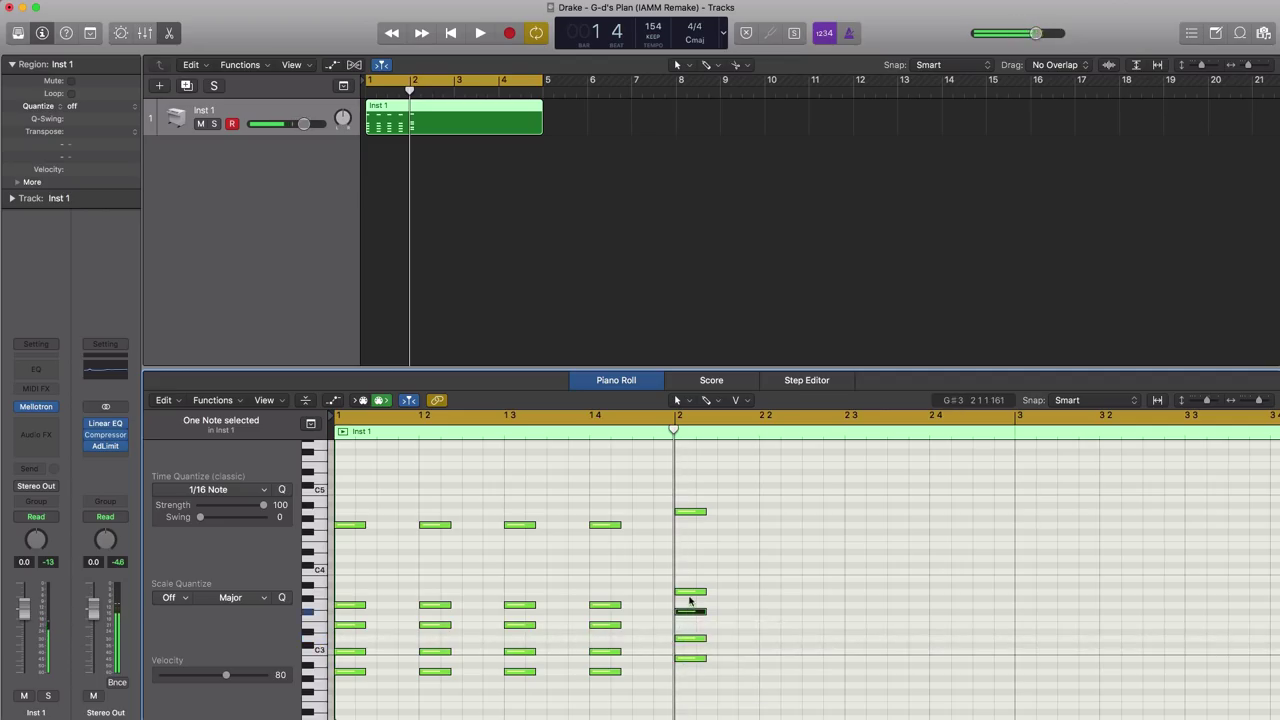
left_click(689, 593)
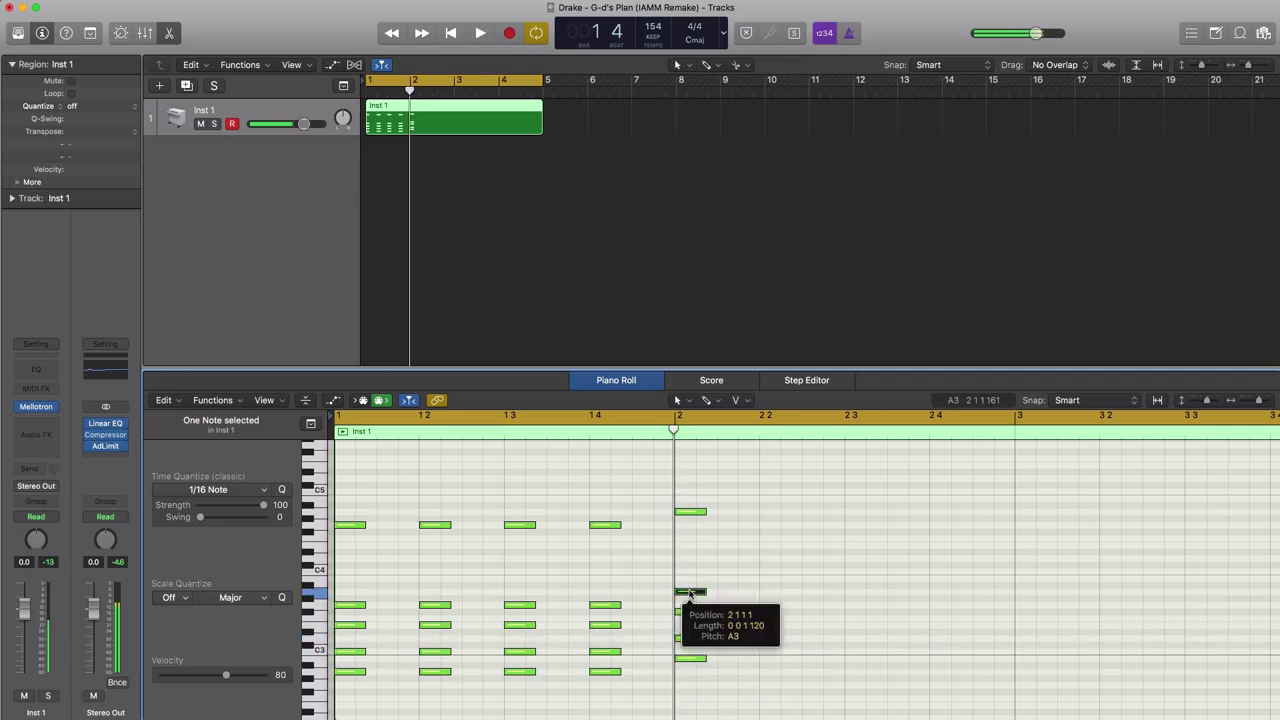
left_click(686, 515)
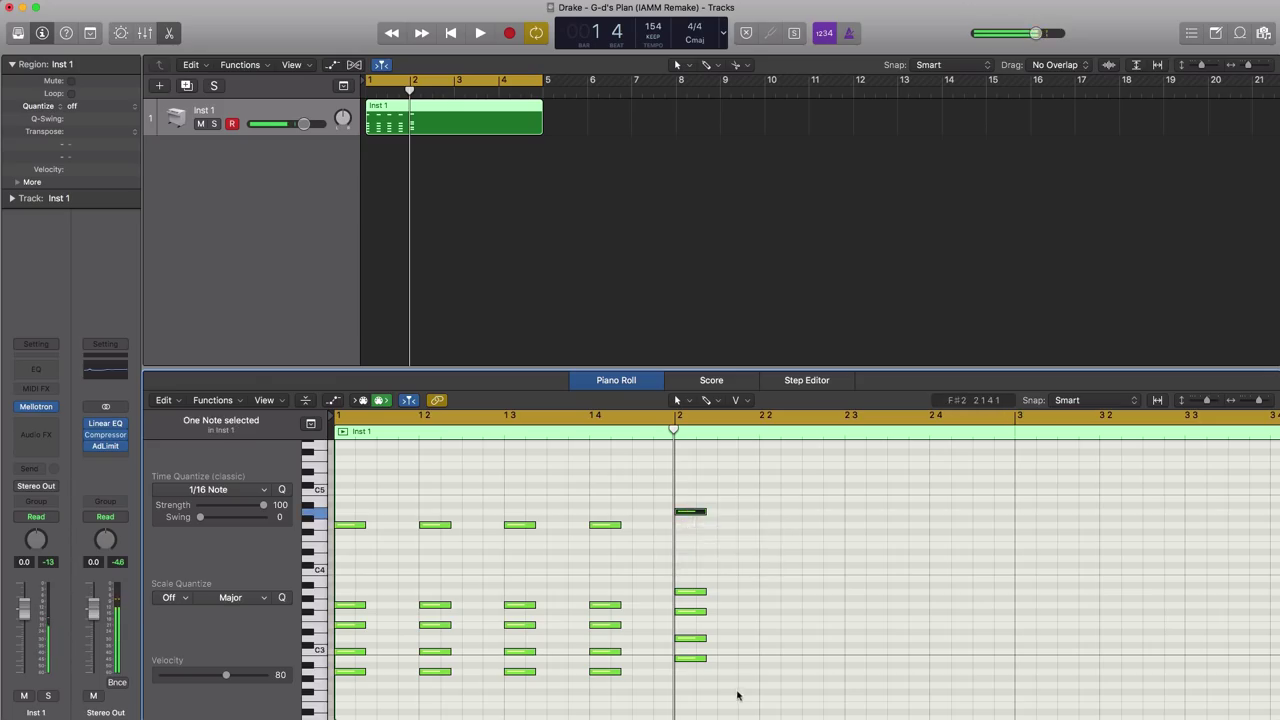
Step: Duplicate the bar 2 chord onto beats 2, 3 and 4 of that bar and play it back
left_click_drag(737, 691, 947, 516)
key("space")
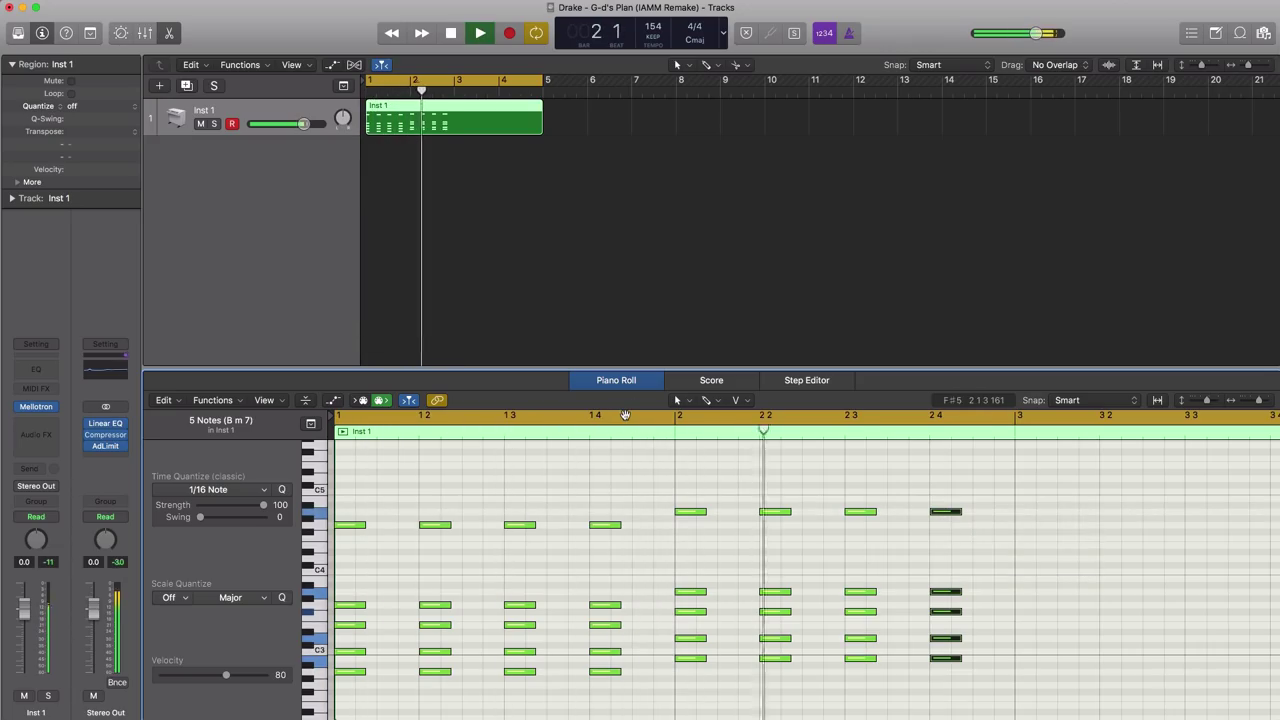
key("space")
Step: Copy all the chords of bars 1 and 2 to bars 3 and 4, and play the loop
left_click(639, 477, "ctrl+alt")
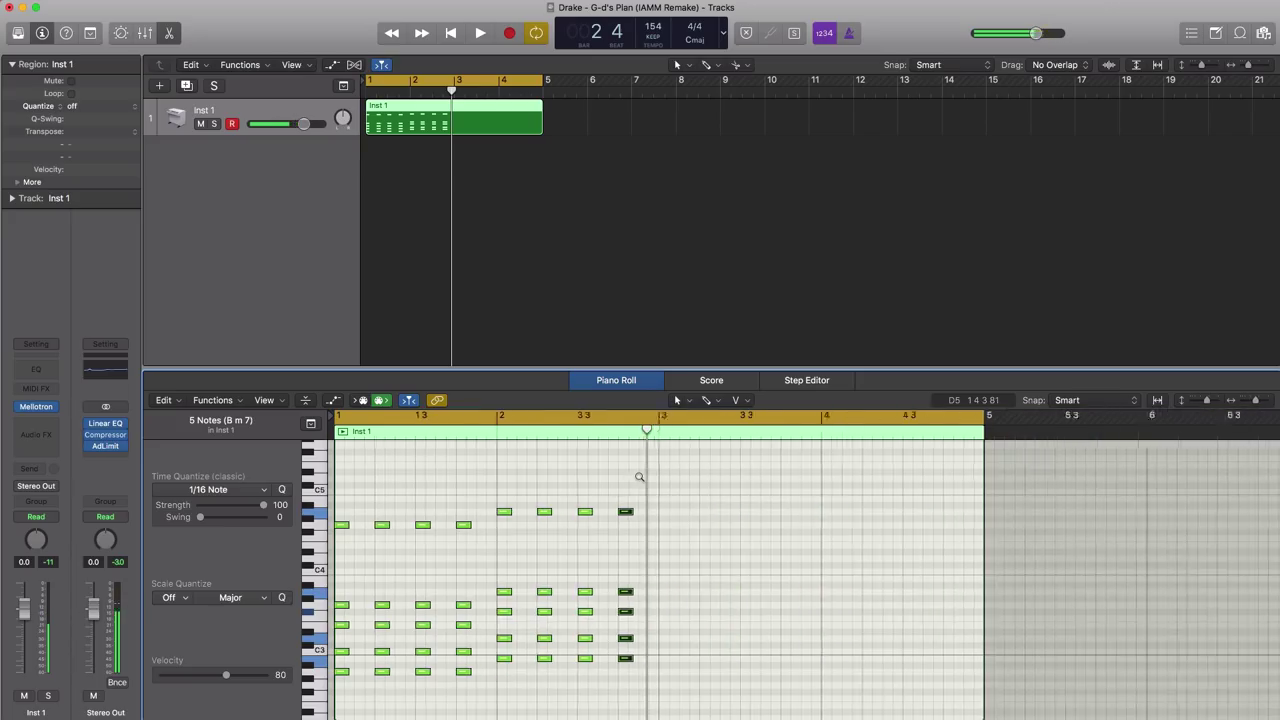
left_click_drag(668, 688, 340, 497)
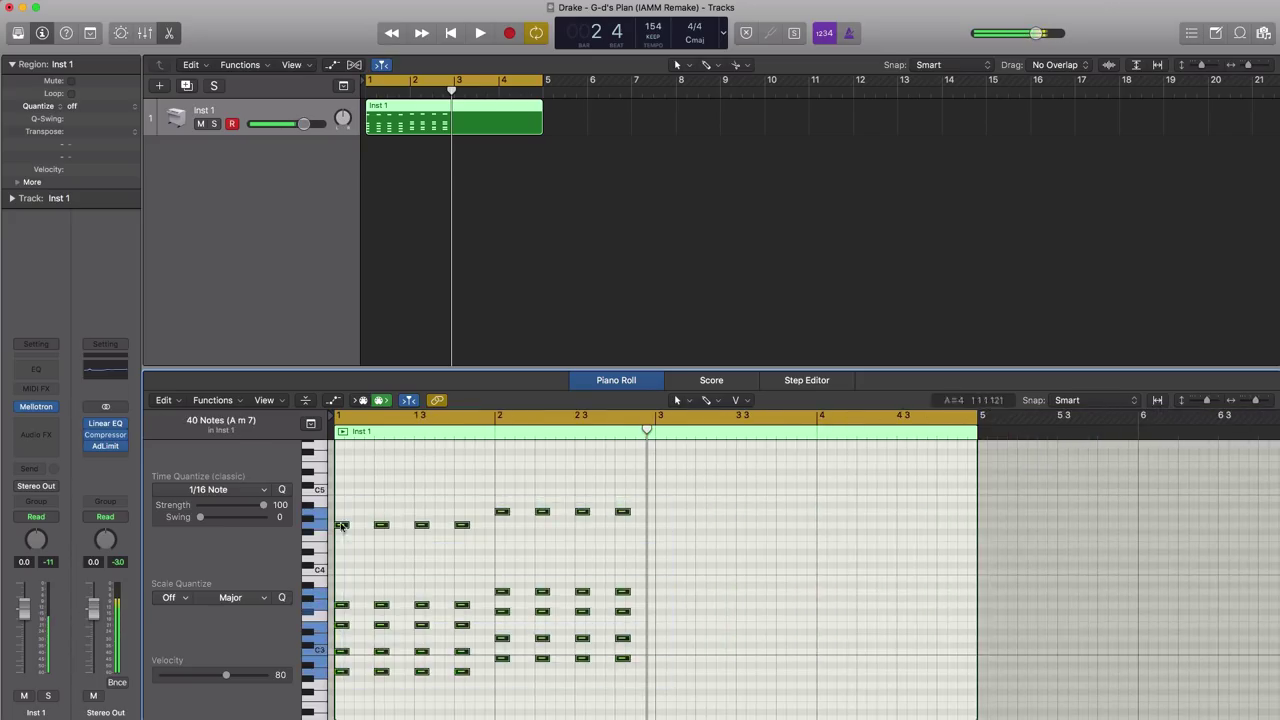
left_click_drag(340, 674, 661, 677)
key("space")
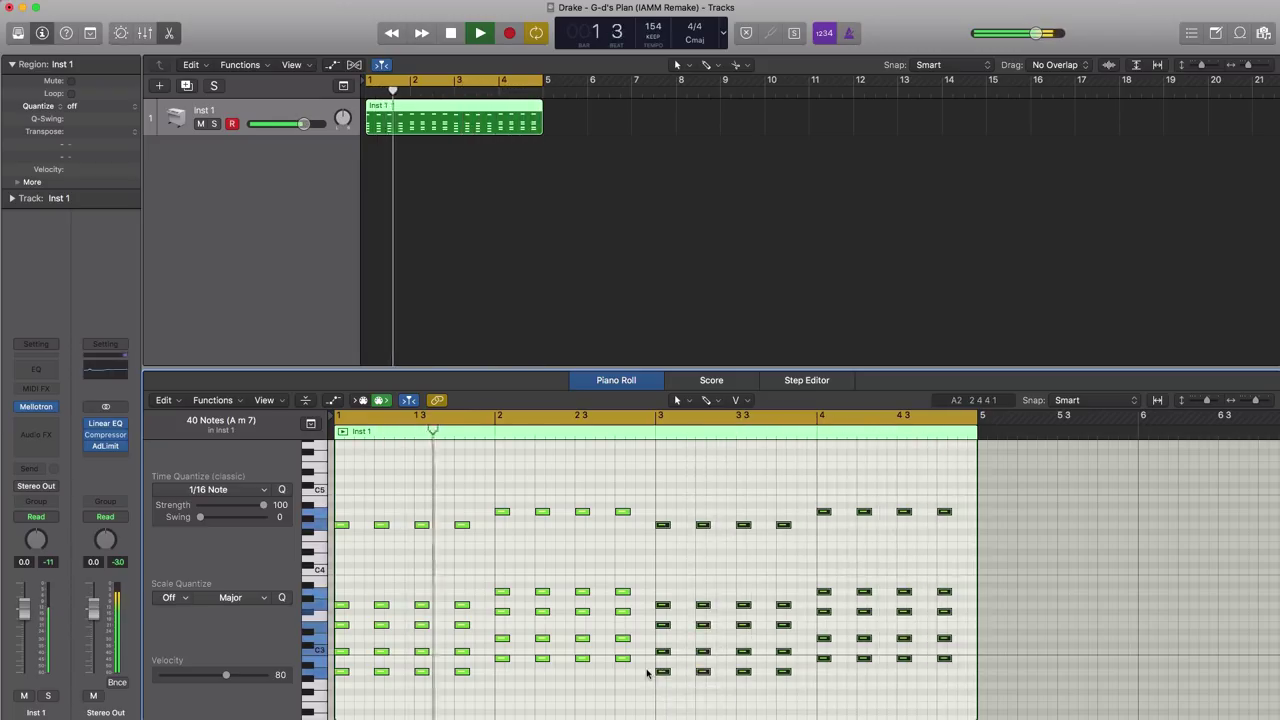
key("space")
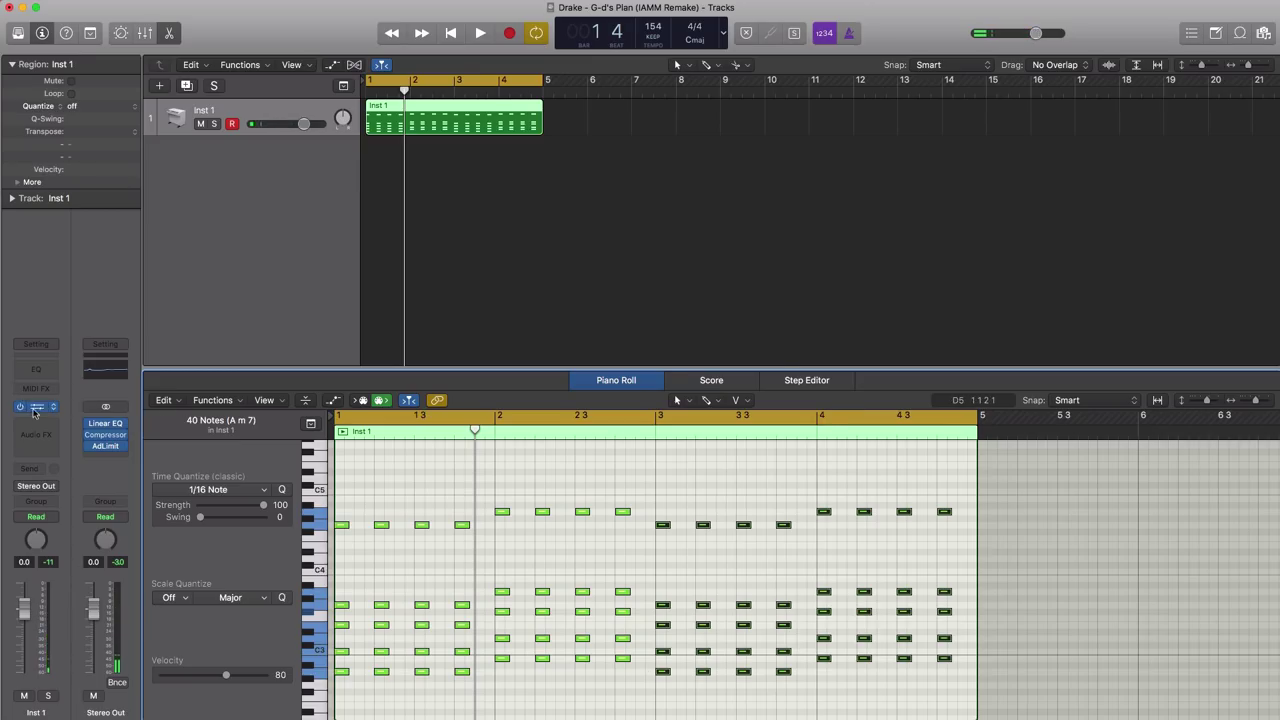
Step: In the Mellotron, set Sound A to String Section and Sound B to 3 Violins, and turn Blend up to about 61
left_click(36, 408)
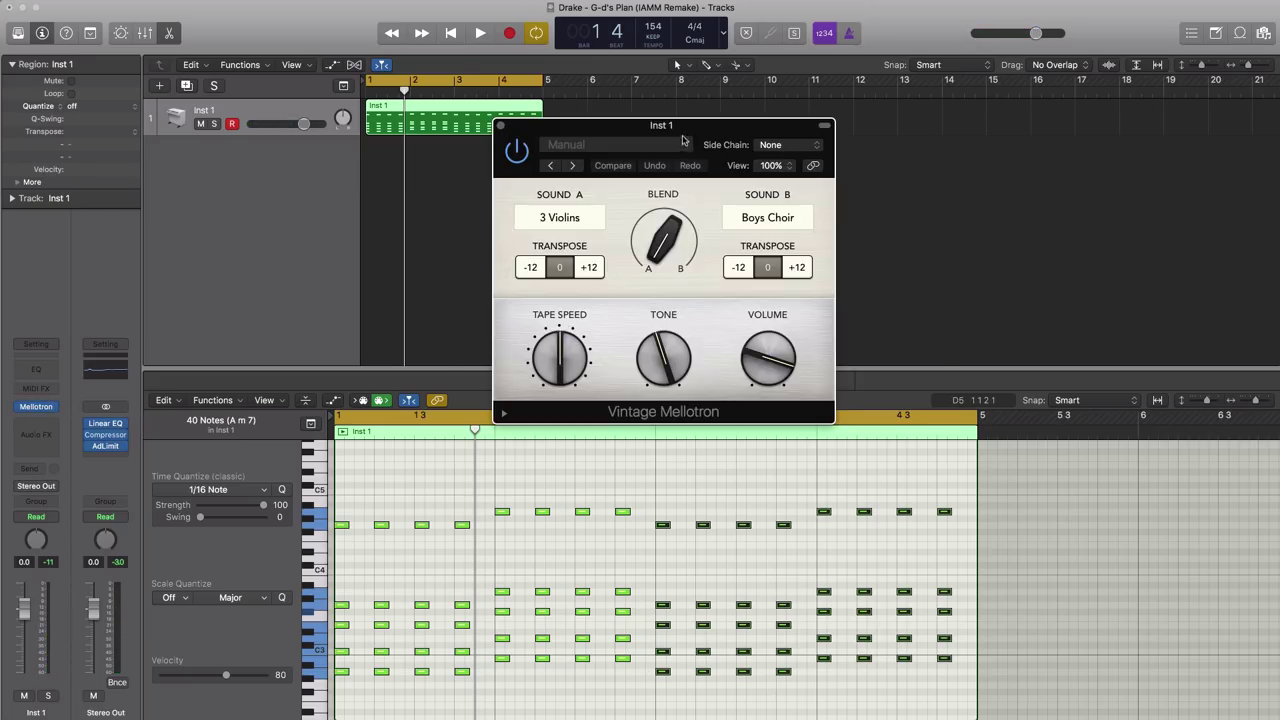
left_click_drag(683, 140, 790, 162)
left_click(672, 233)
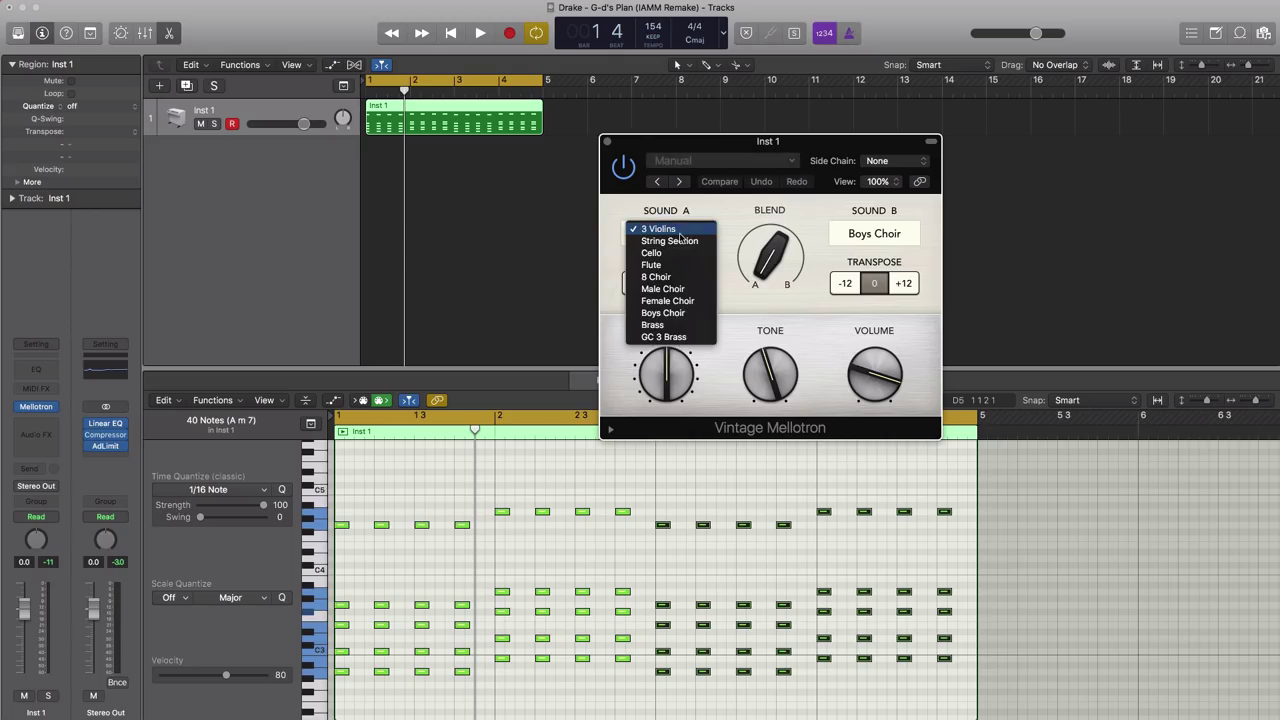
left_click(676, 246)
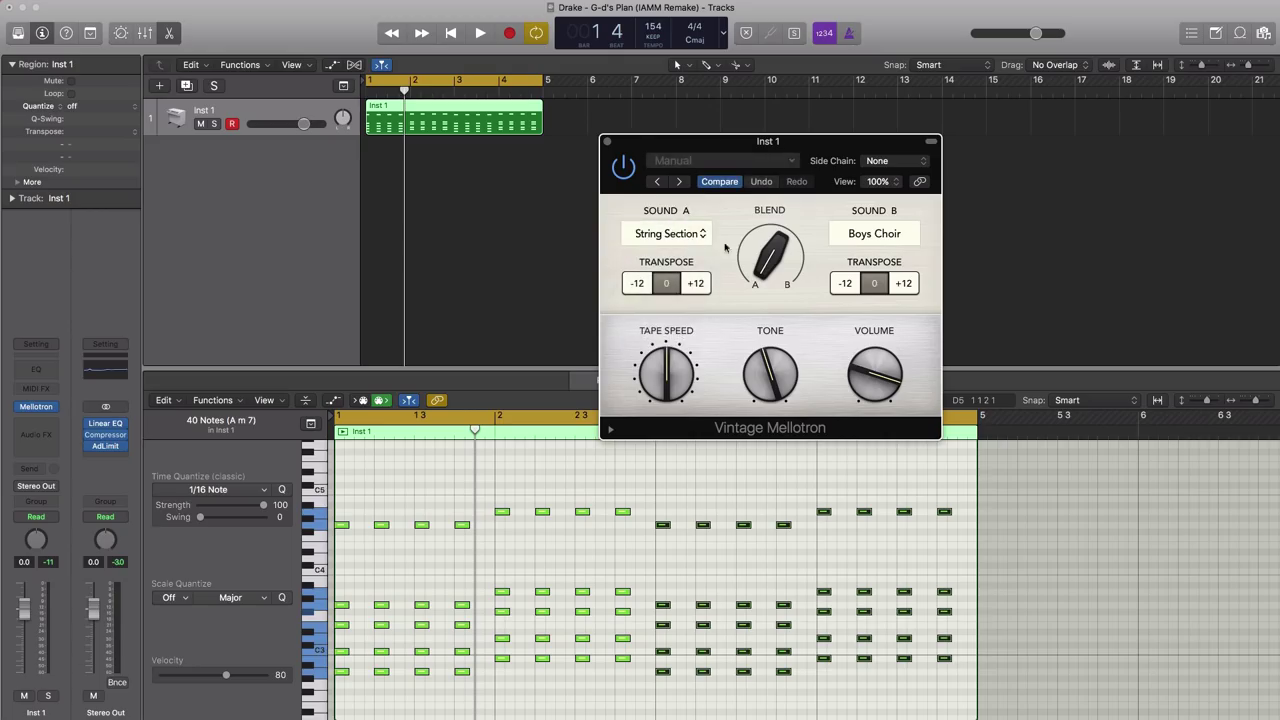
left_click(885, 233)
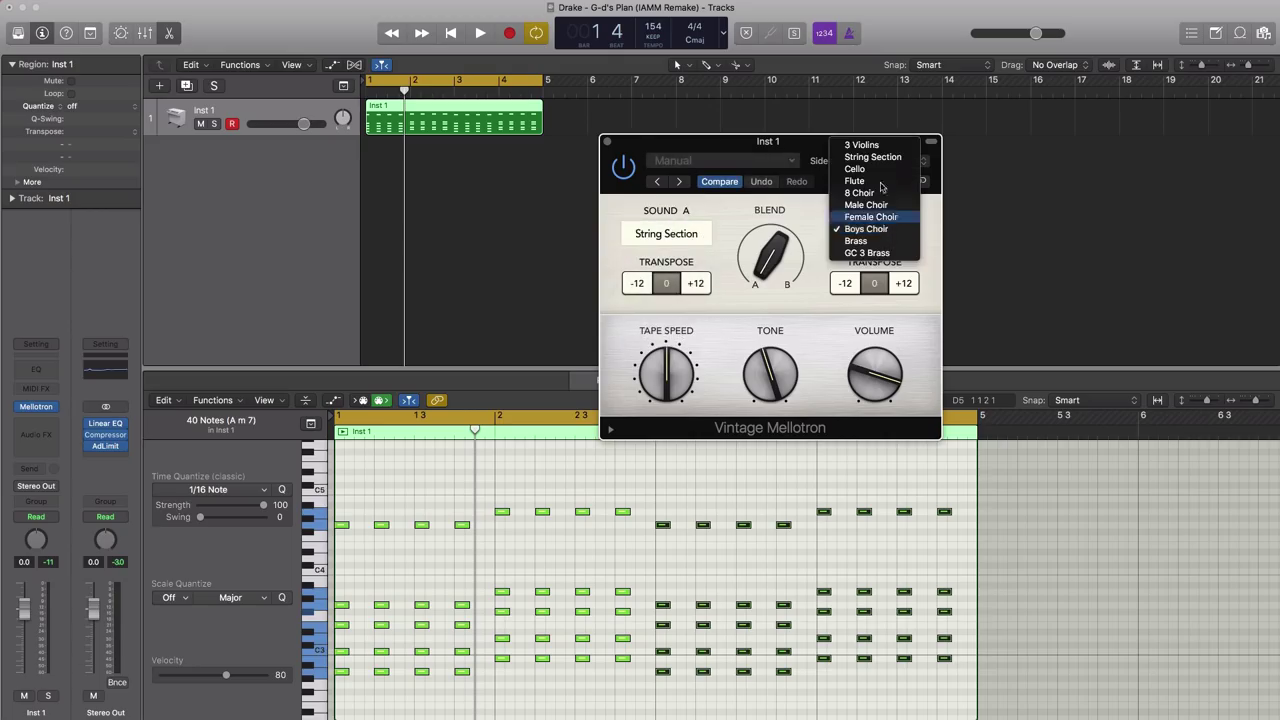
left_click(862, 145)
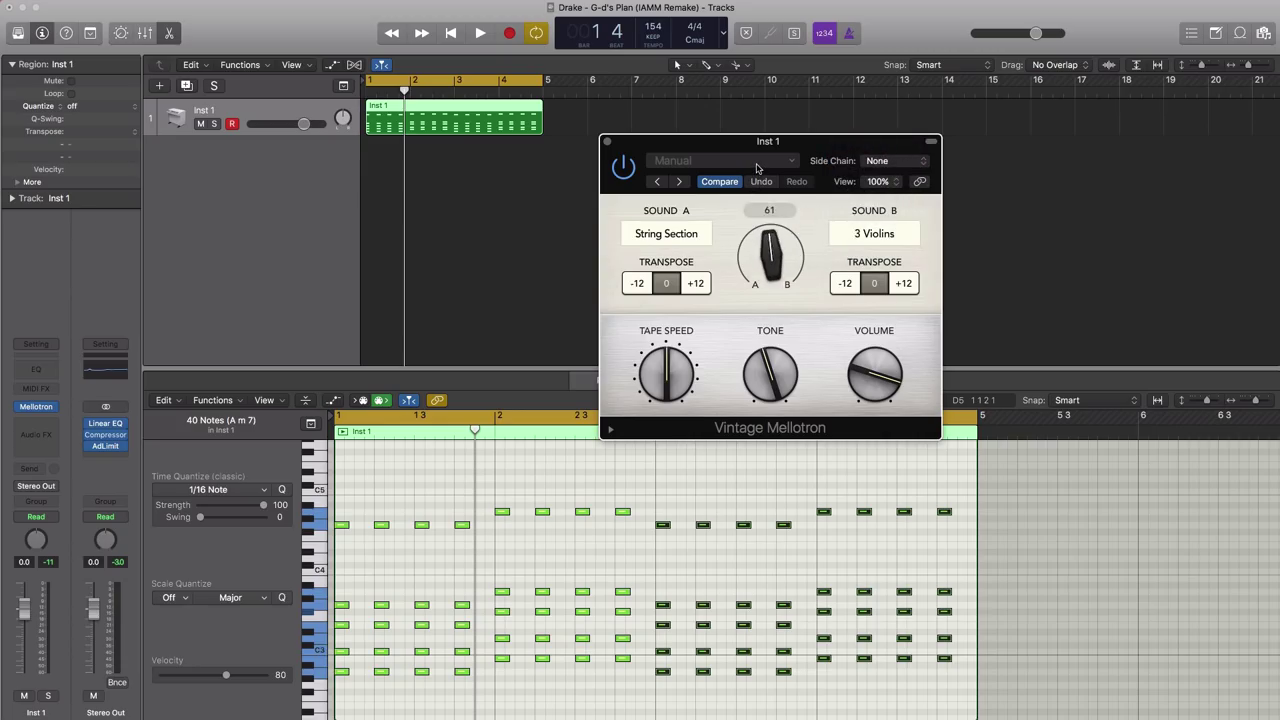
Step: Transpose the Mellotron's Sound A by +12, playing the loop before and after to compare the sound
key("space")
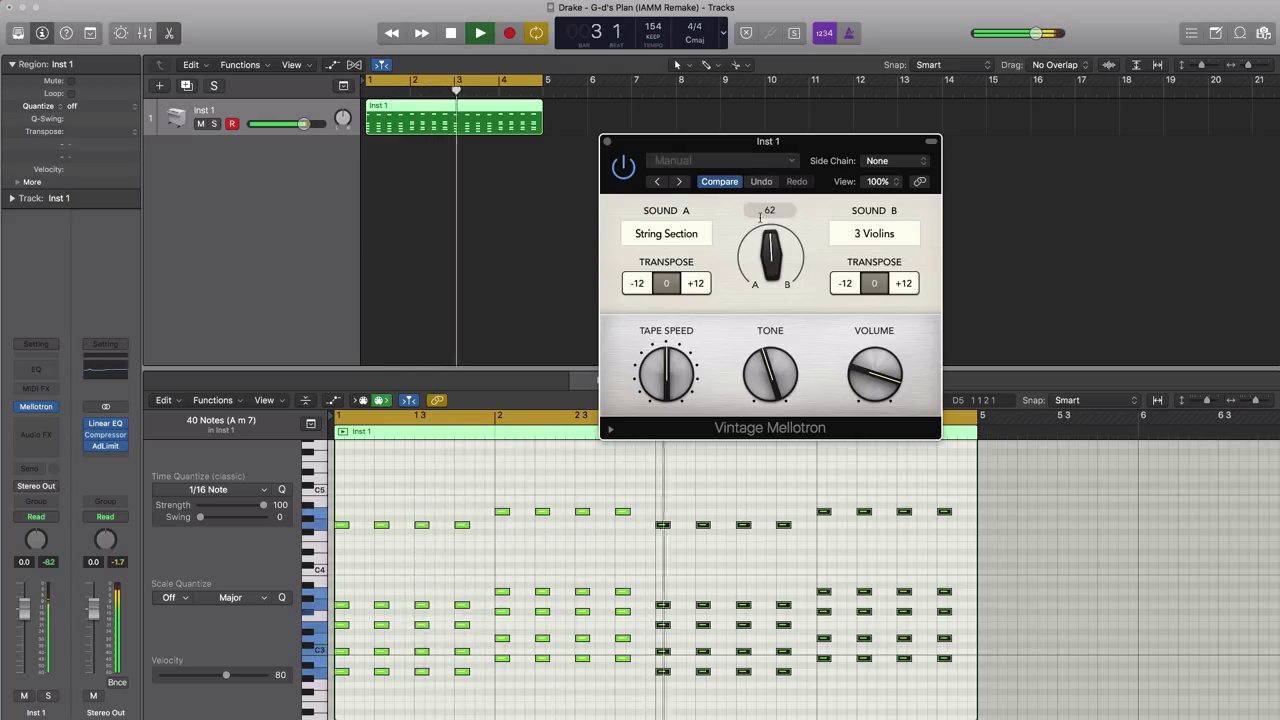
key("space")
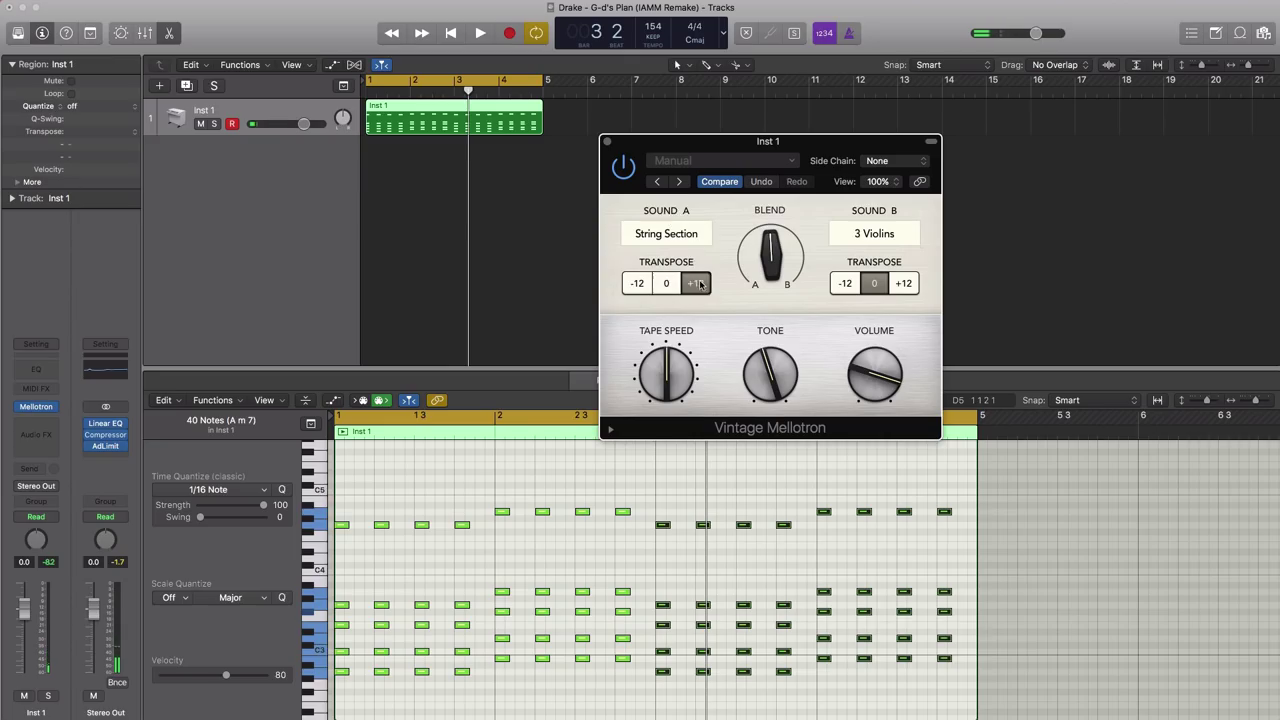
key("space")
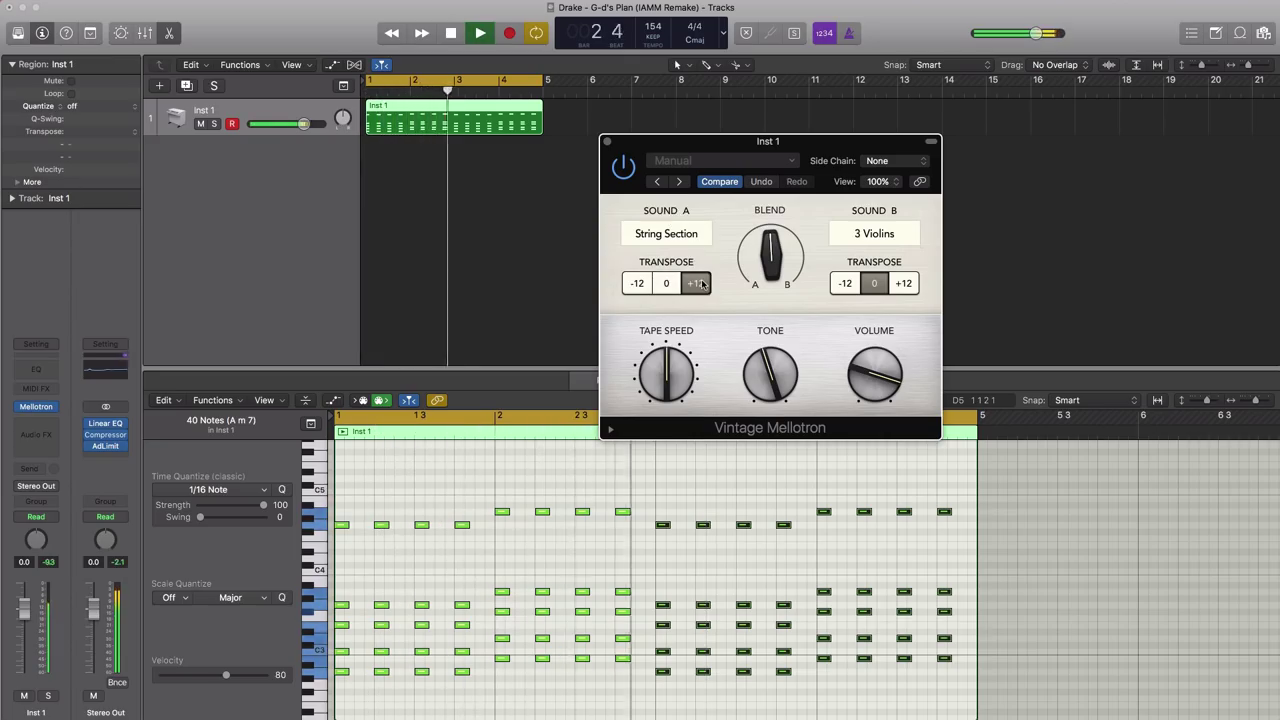
key("space")
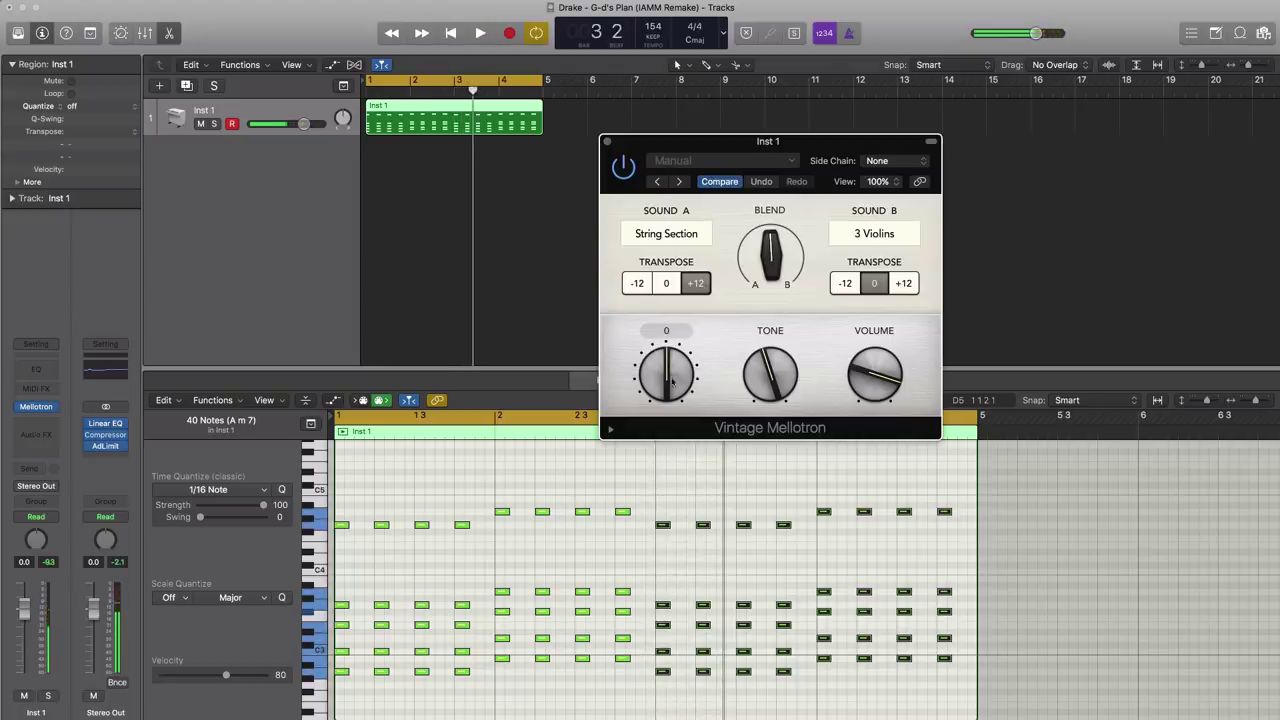
Step: Turn the Mellotron's Tape Speed and Tone down and its Volume up, and lower the Inst 1 track volume to about -12.6 dB
key("space")
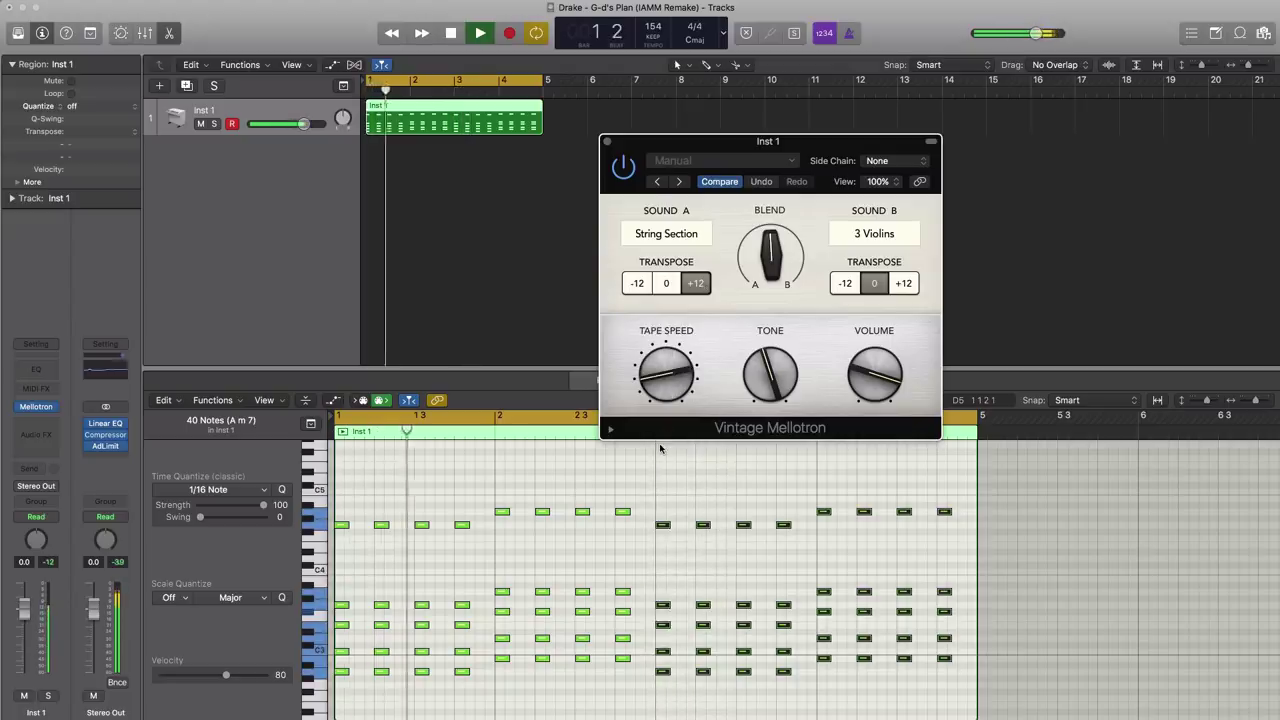
left_click_drag(736, 393, 741, 436)
key("space")
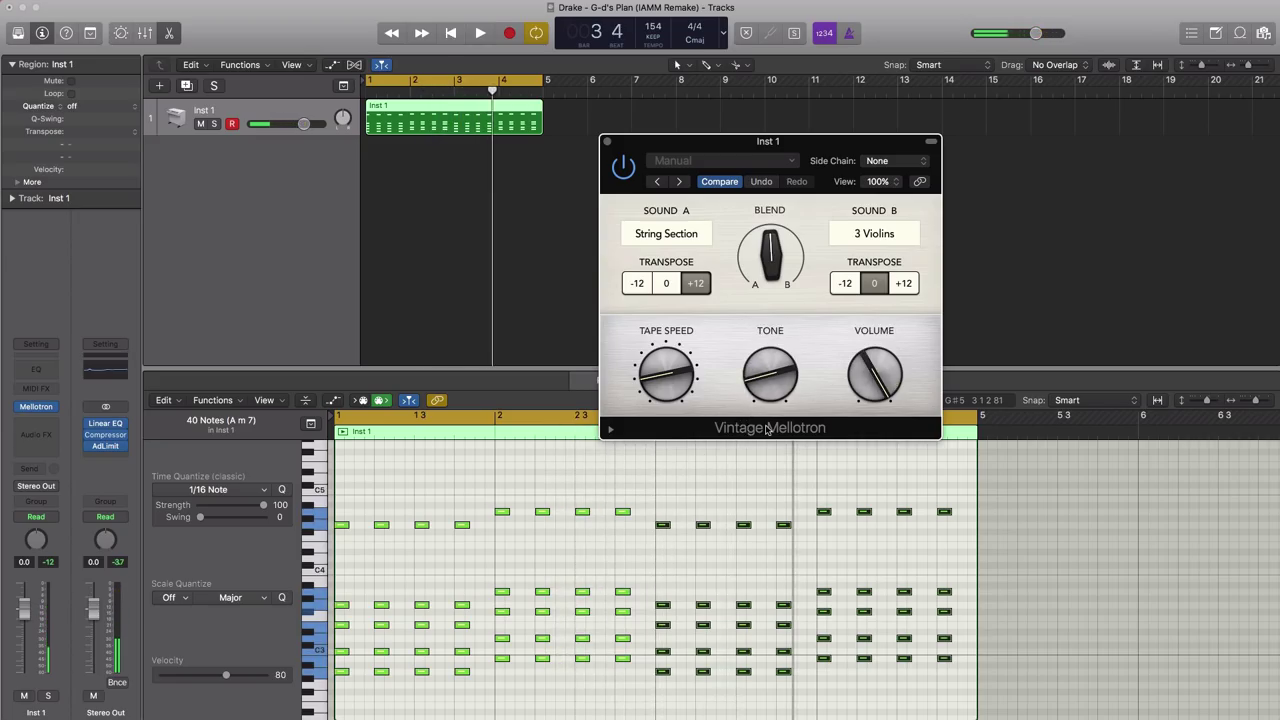
key("space")
left_click_drag(303, 123, 275, 123)
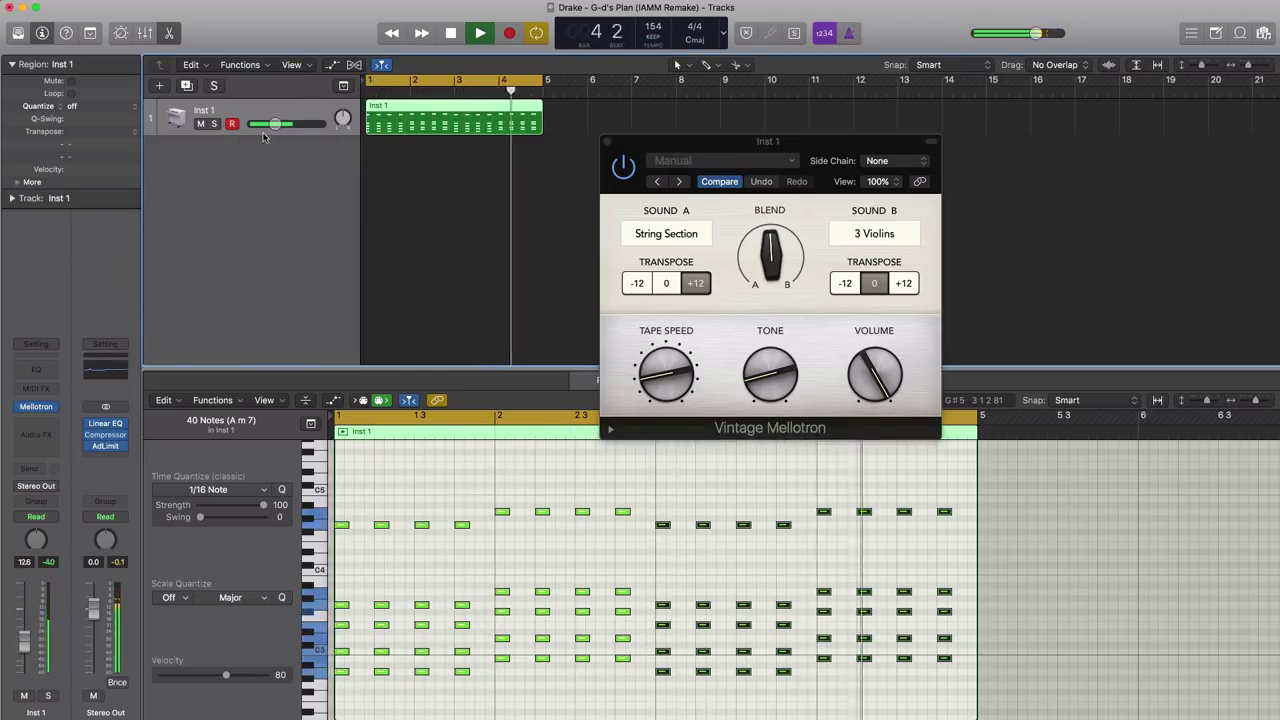
Step: Put a Channel EQ on Inst 1 in place of the open Mellotron window, and set a steeper low cut at about 315 Hz
left_click_drag(621, 149, 683, 153)
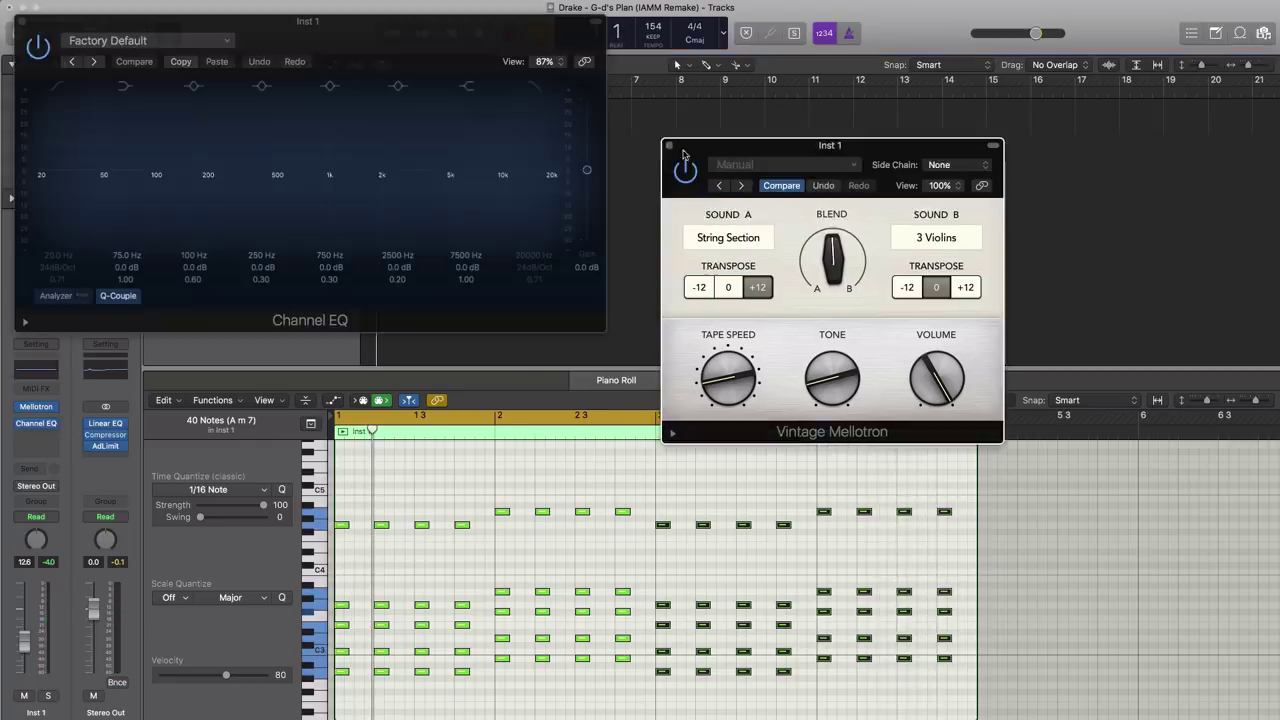
left_click(670, 148)
left_click_drag(429, 37, 698, 135)
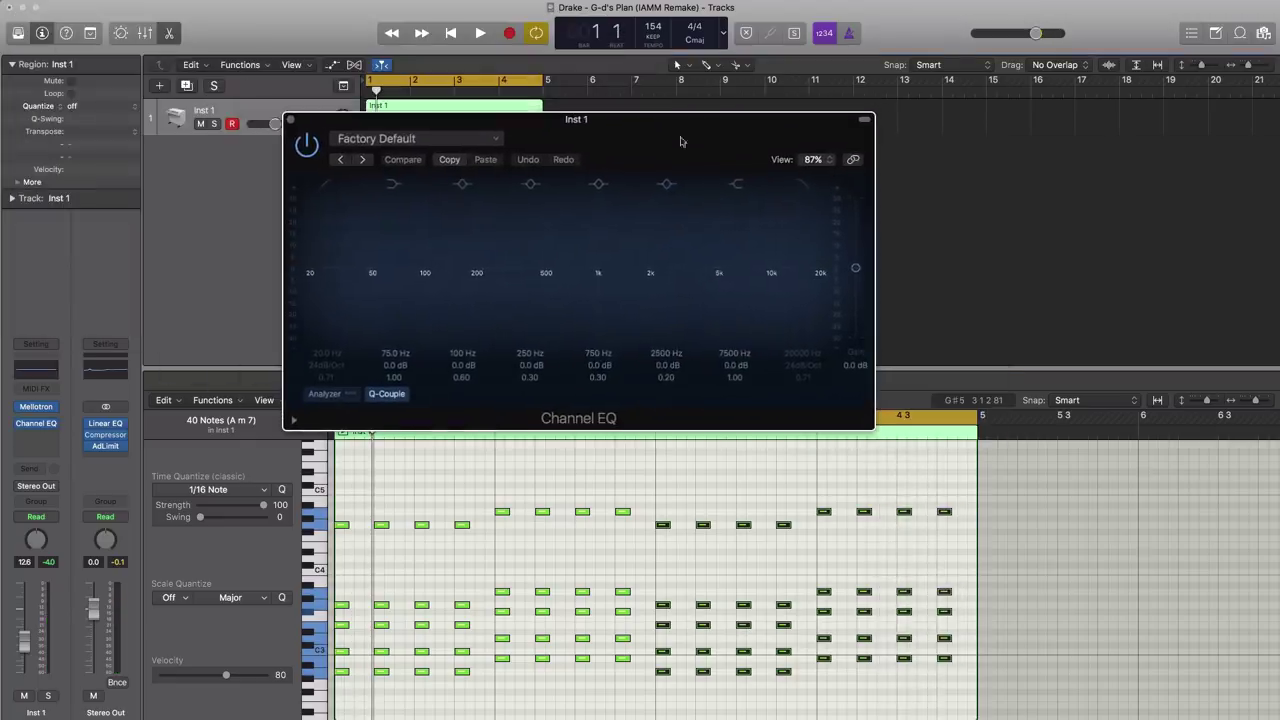
key("space")
left_click(306, 272)
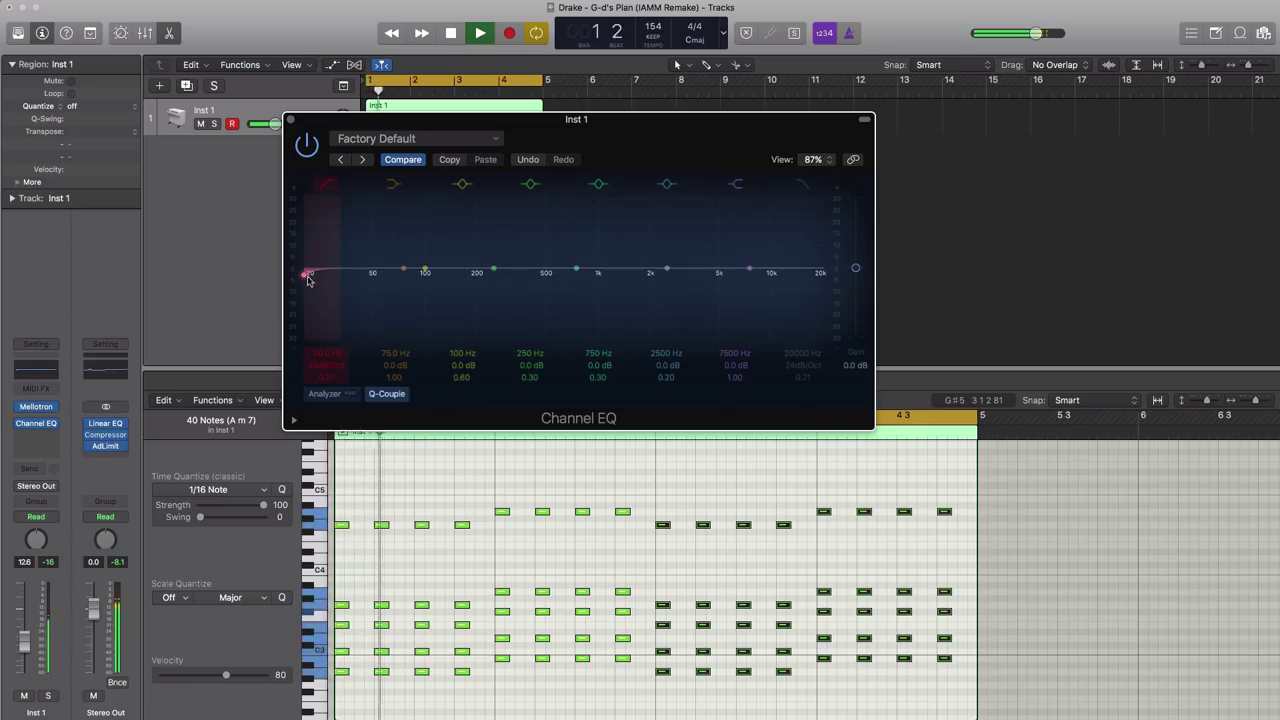
left_click_drag(306, 272, 528, 279)
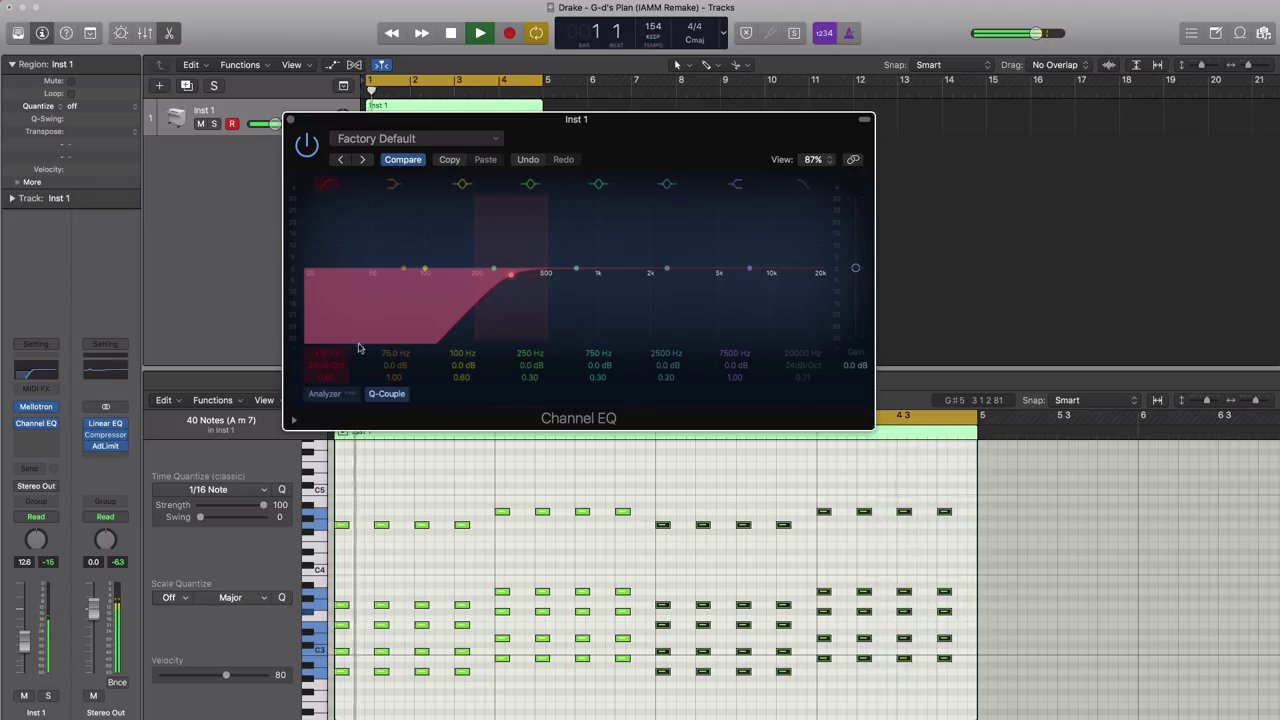
left_click_drag(330, 368, 330, 358)
key("space")
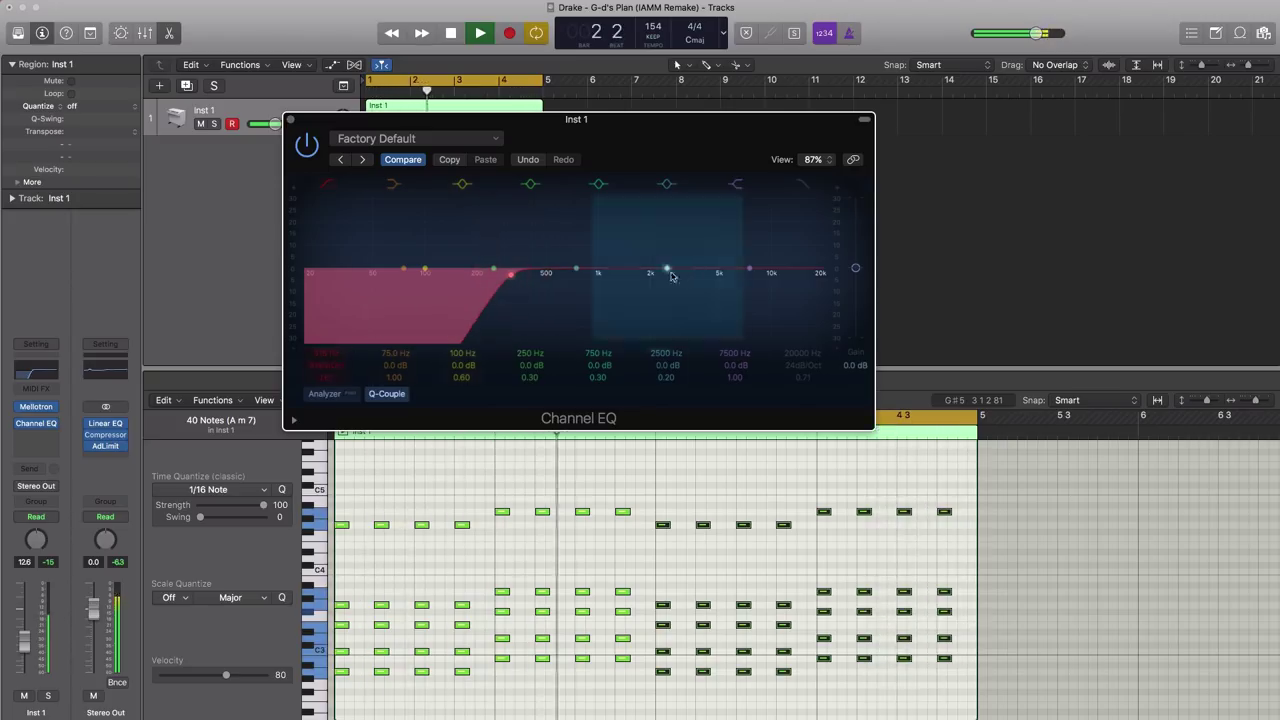
Step: Enable the Channel EQ's high cut at about 1760 Hz with a Q of 0.93 while the loop plays
key("space")
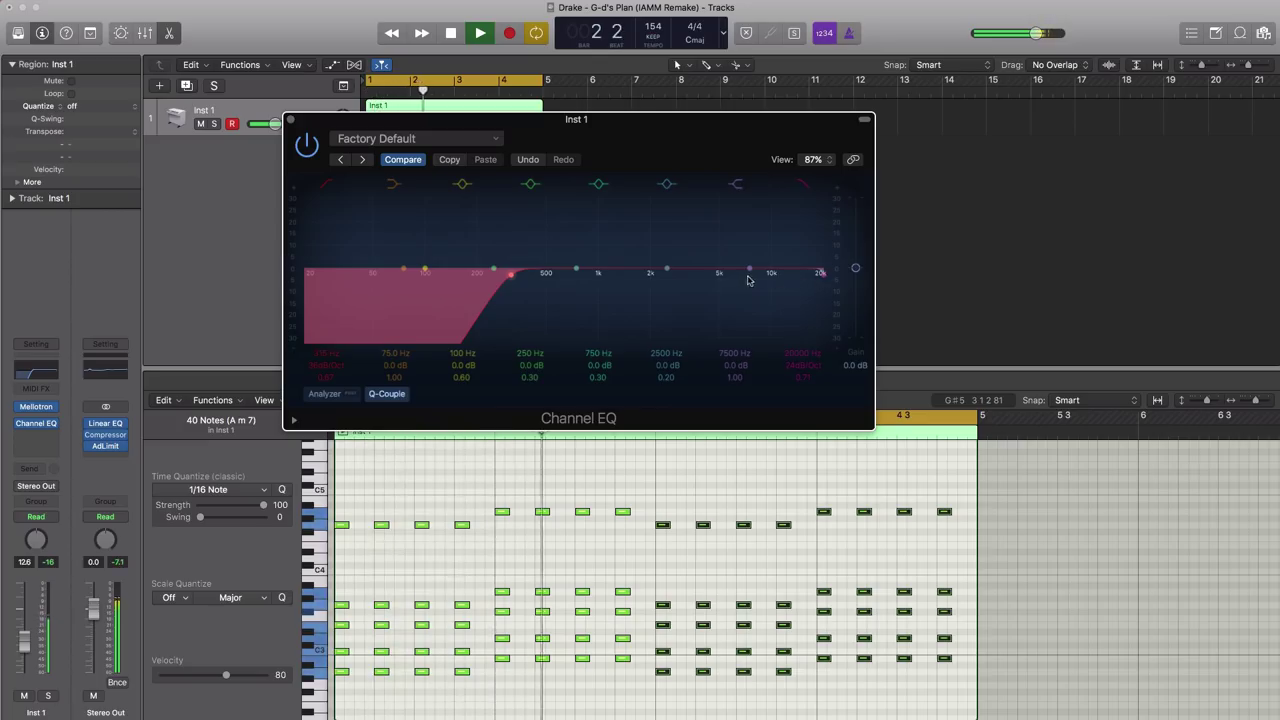
left_click_drag(820, 274, 629, 277)
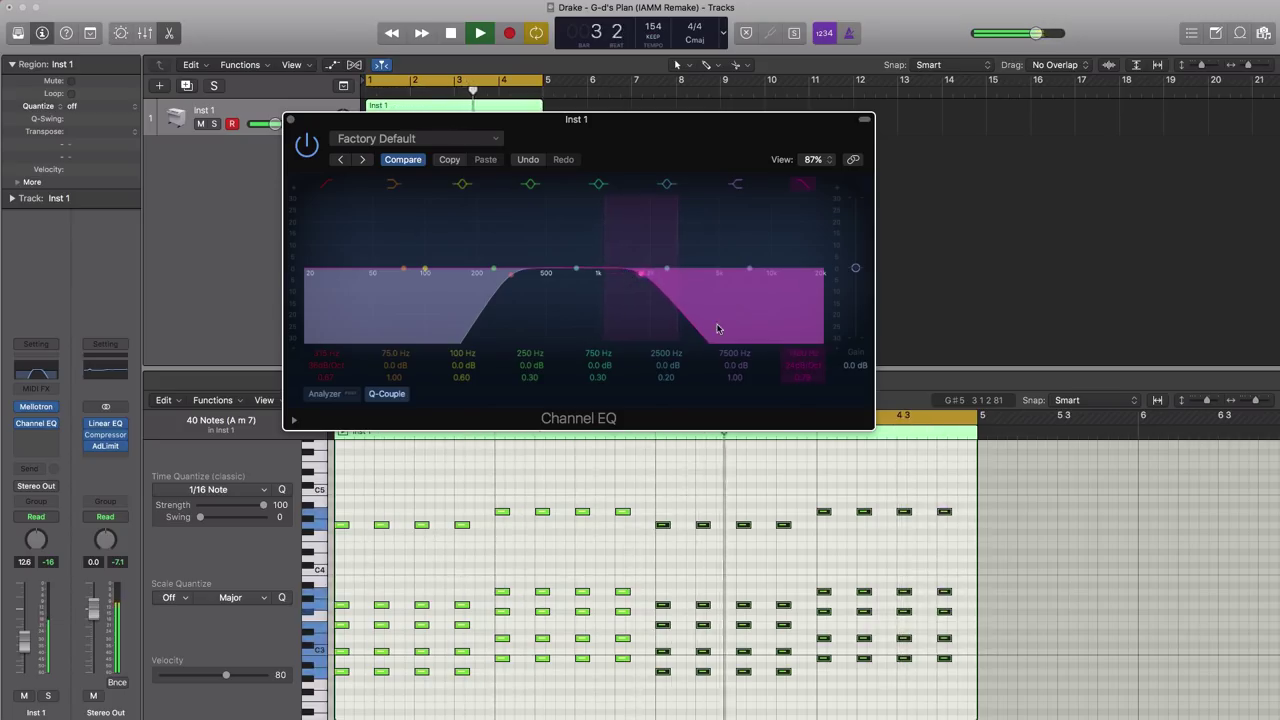
key("space")
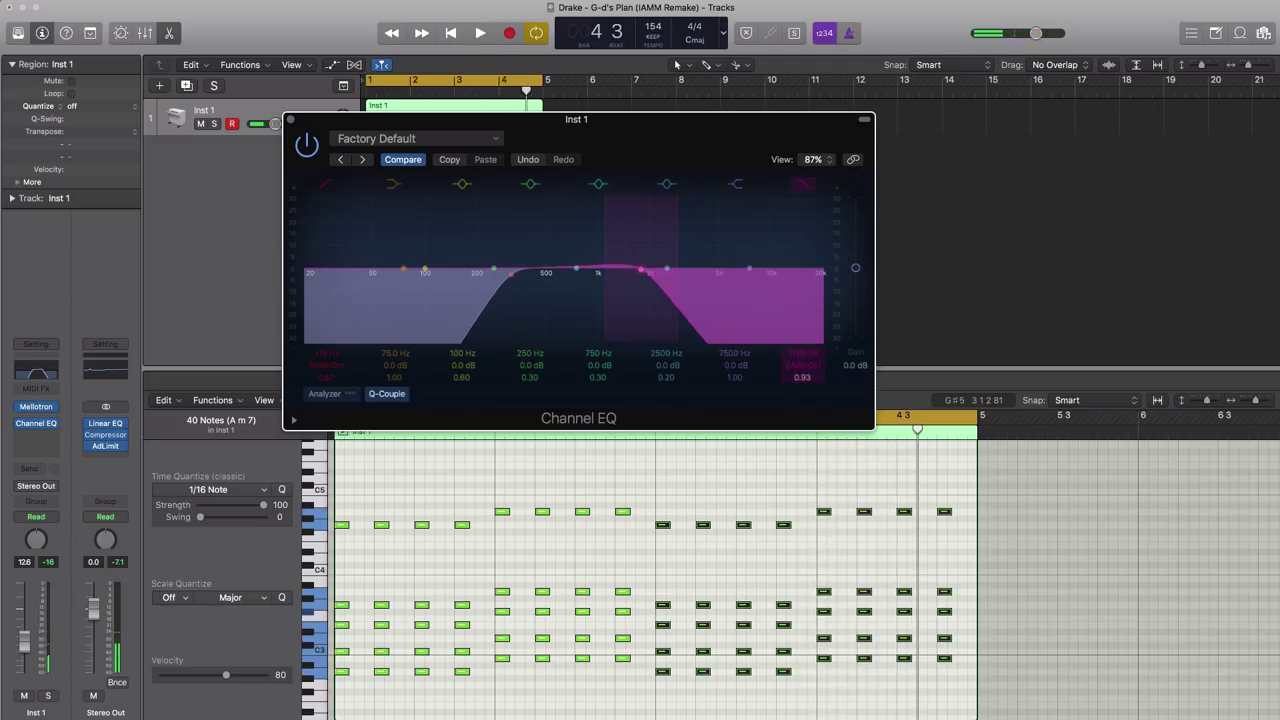
Step: Move the Channel EQ's 750 Hz band to about 1660 Hz and boost it by about 7 dB, checking it against the playing loop
key("space")
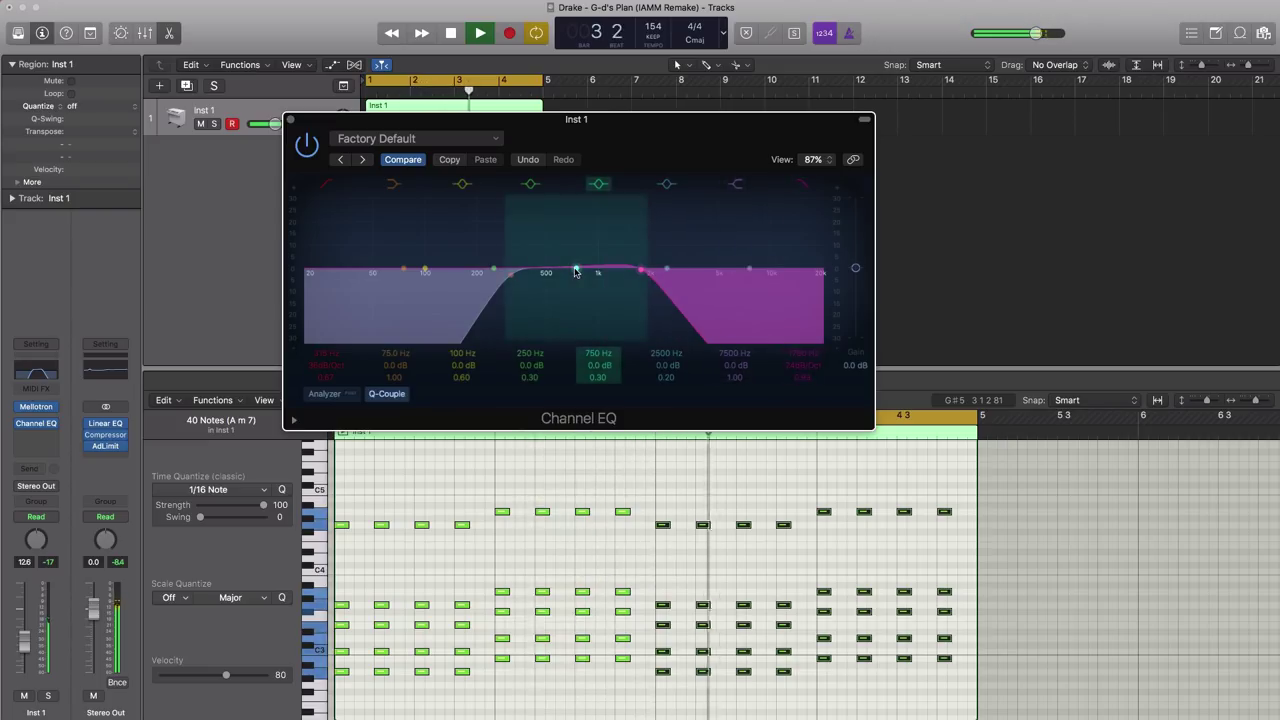
key("space")
left_click_drag(576, 271, 587, 270)
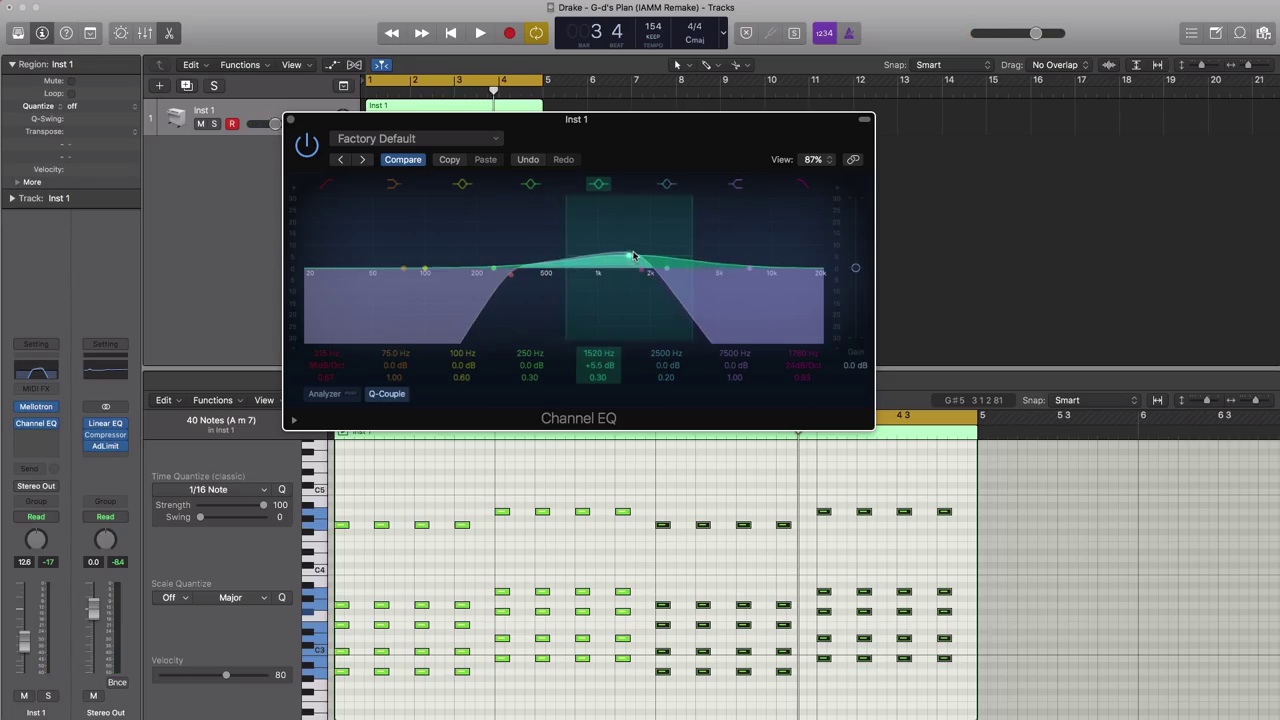
left_click_drag(633, 256, 645, 256)
key("space")
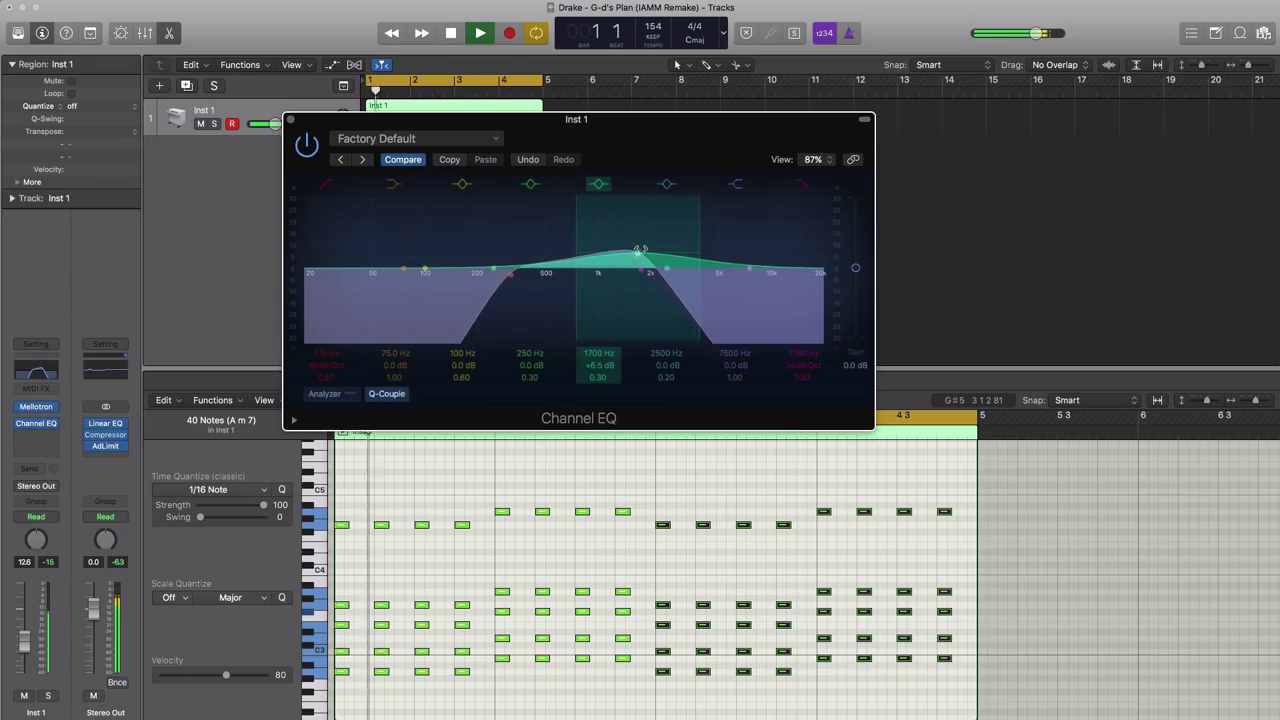
left_click_drag(641, 252, 640, 251)
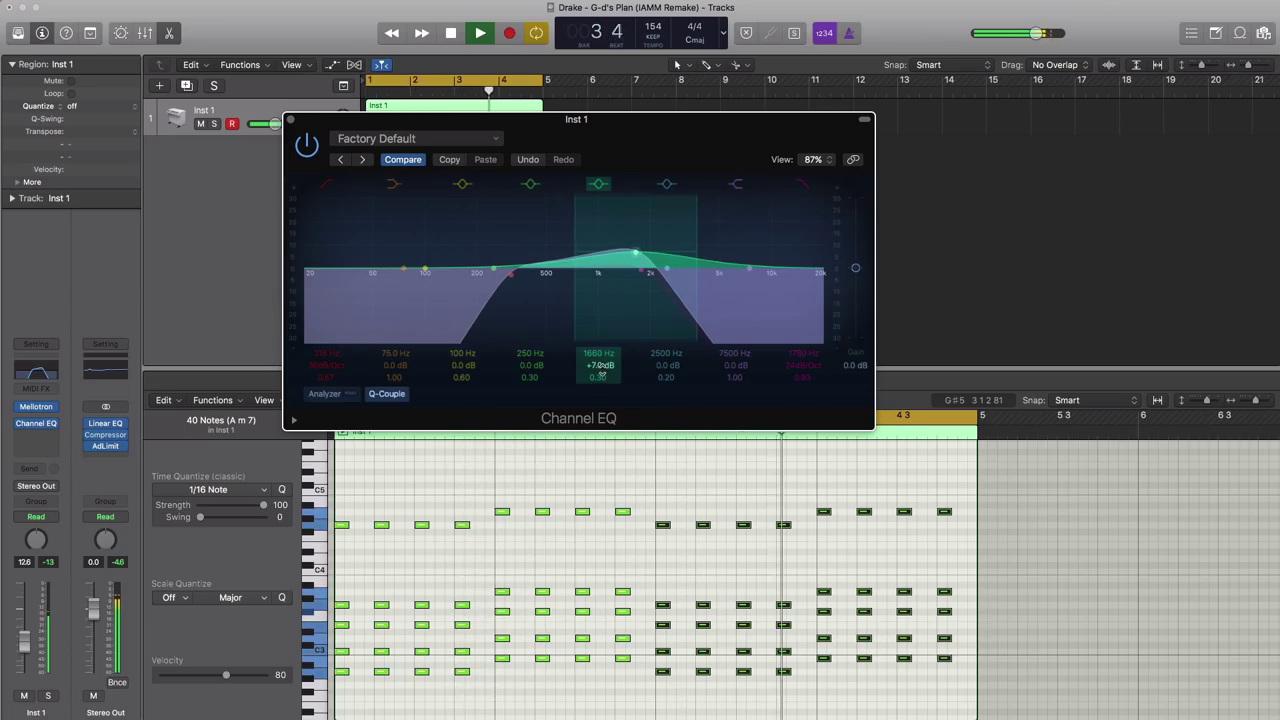
mouse_move(598, 365)
left_mouse_down()
mouse_move(598, 395)
mouse_move(601, 373)
left_mouse_up()
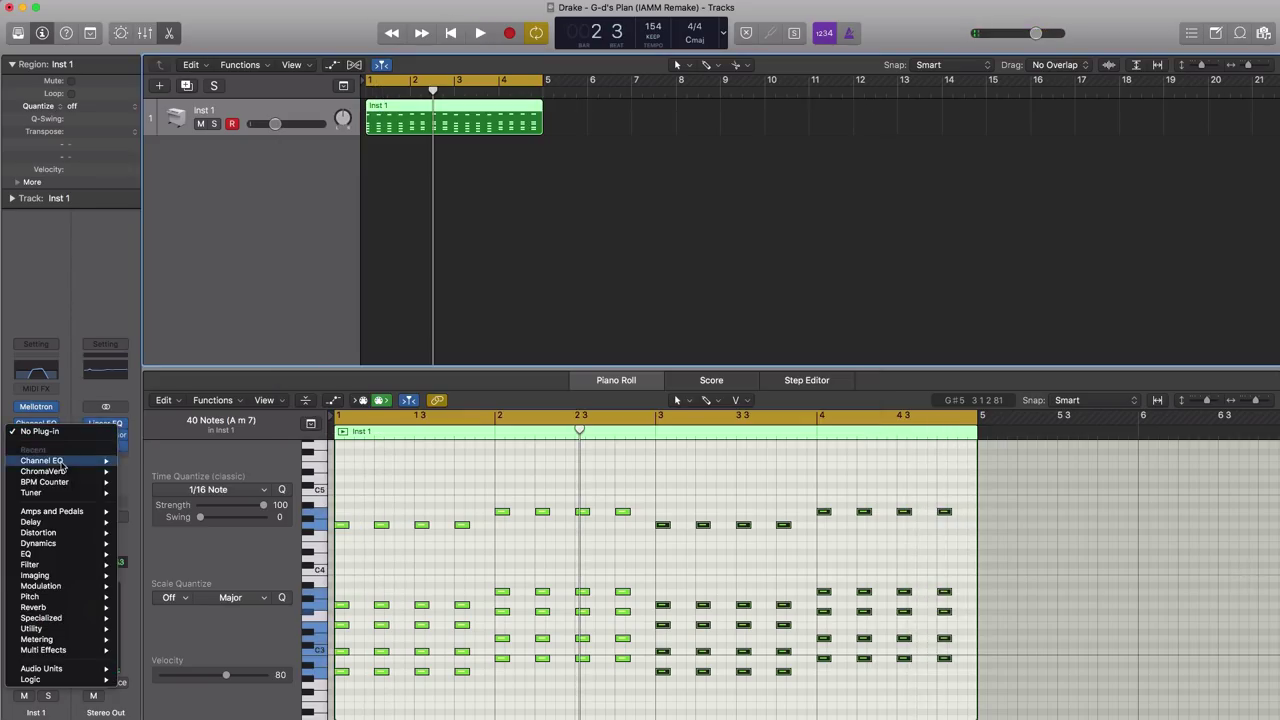
Step: Insert a mono Enveloper after the Channel EQ on Inst 1 and set its attack time to 200 ms
mouse_move(47, 545)
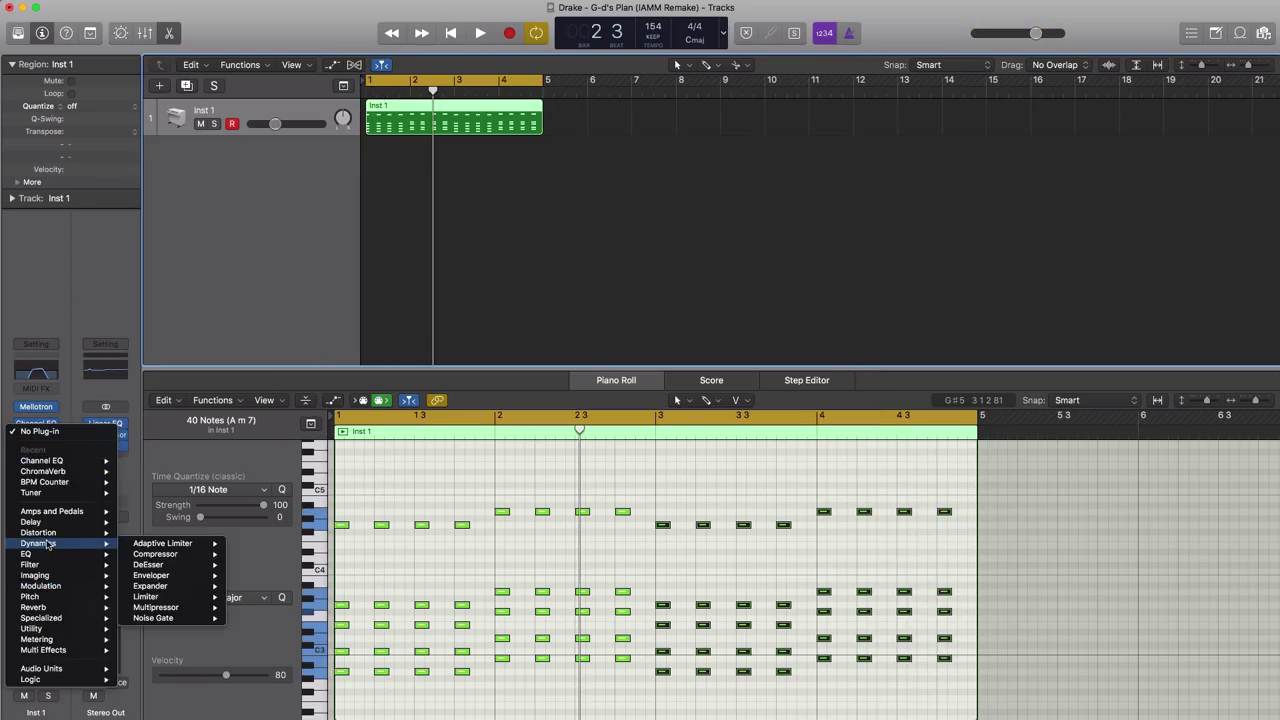
mouse_move(62, 514)
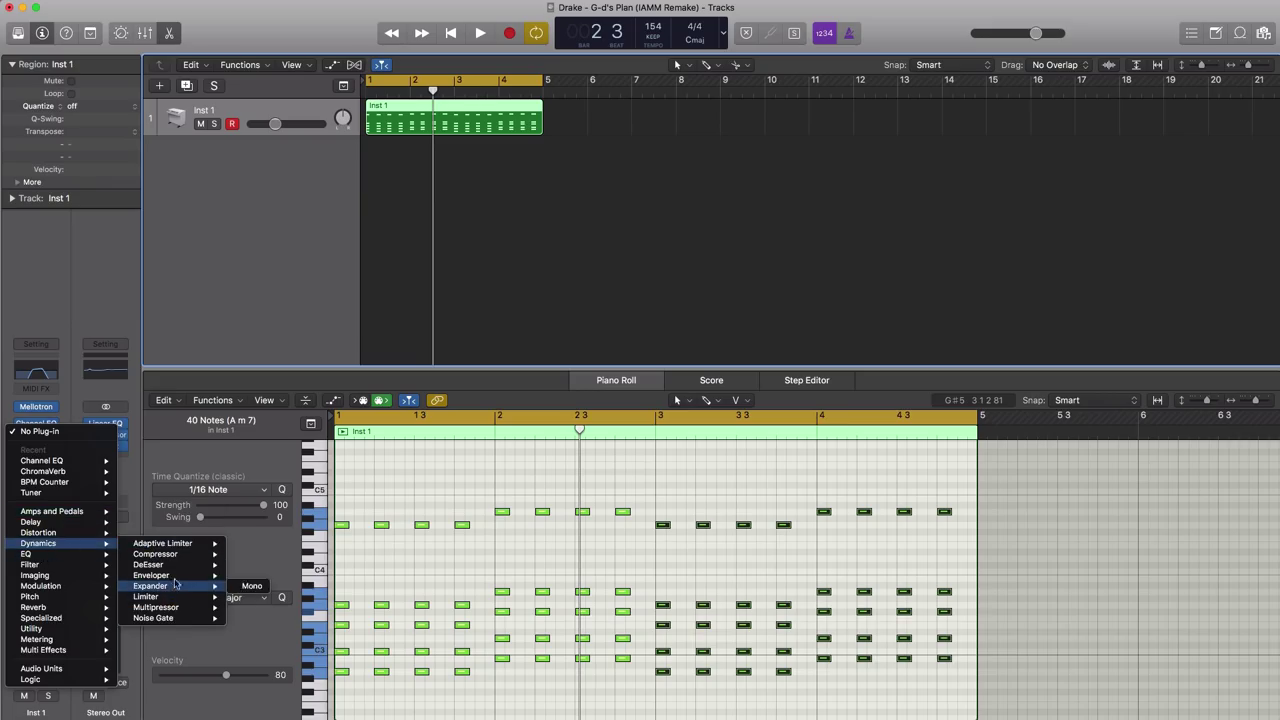
left_click(251, 576)
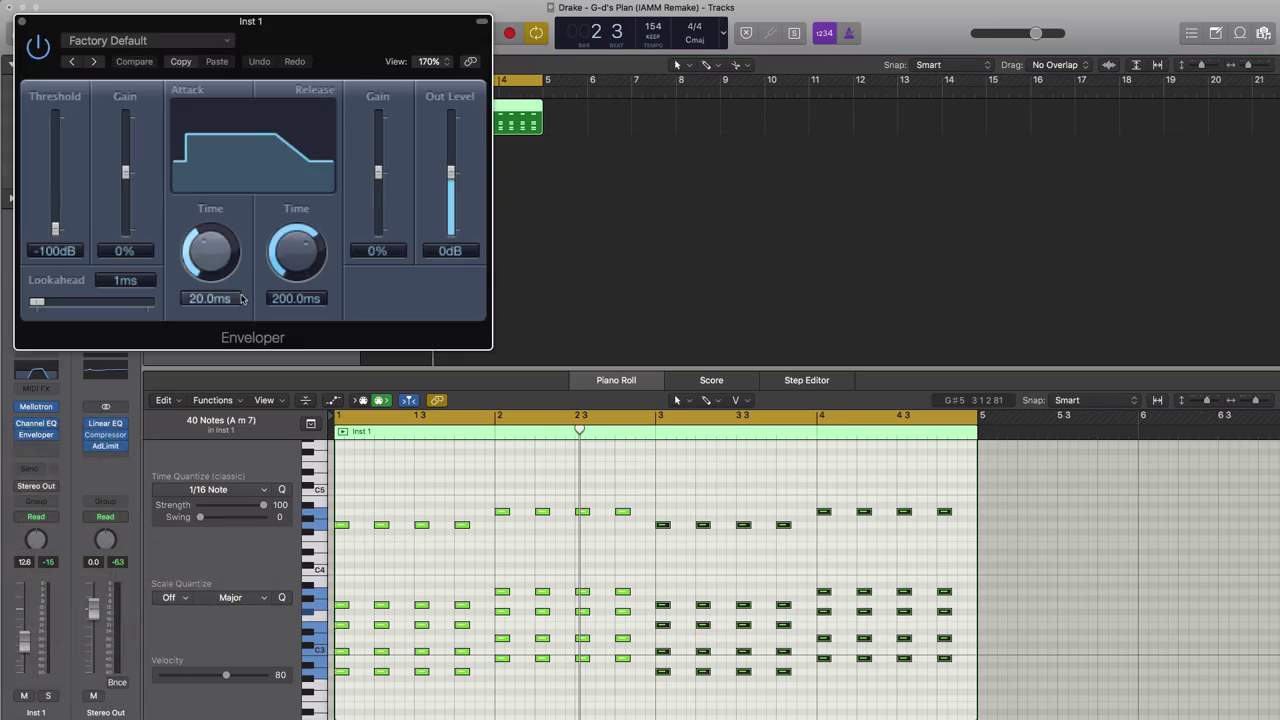
key("space")
left_click_drag(324, 55, 779, 114)
key("space")
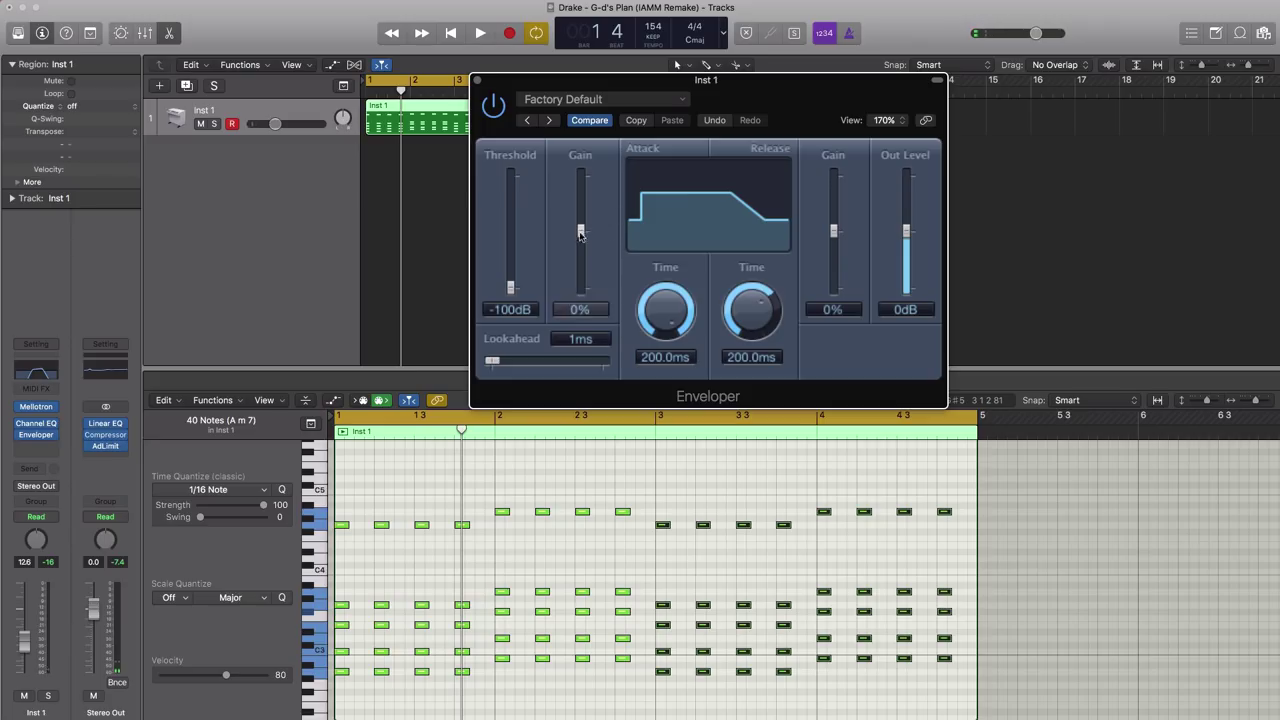
Step: Lower the Enveloper's attack gain to -36% while listening to the loop
key("space")
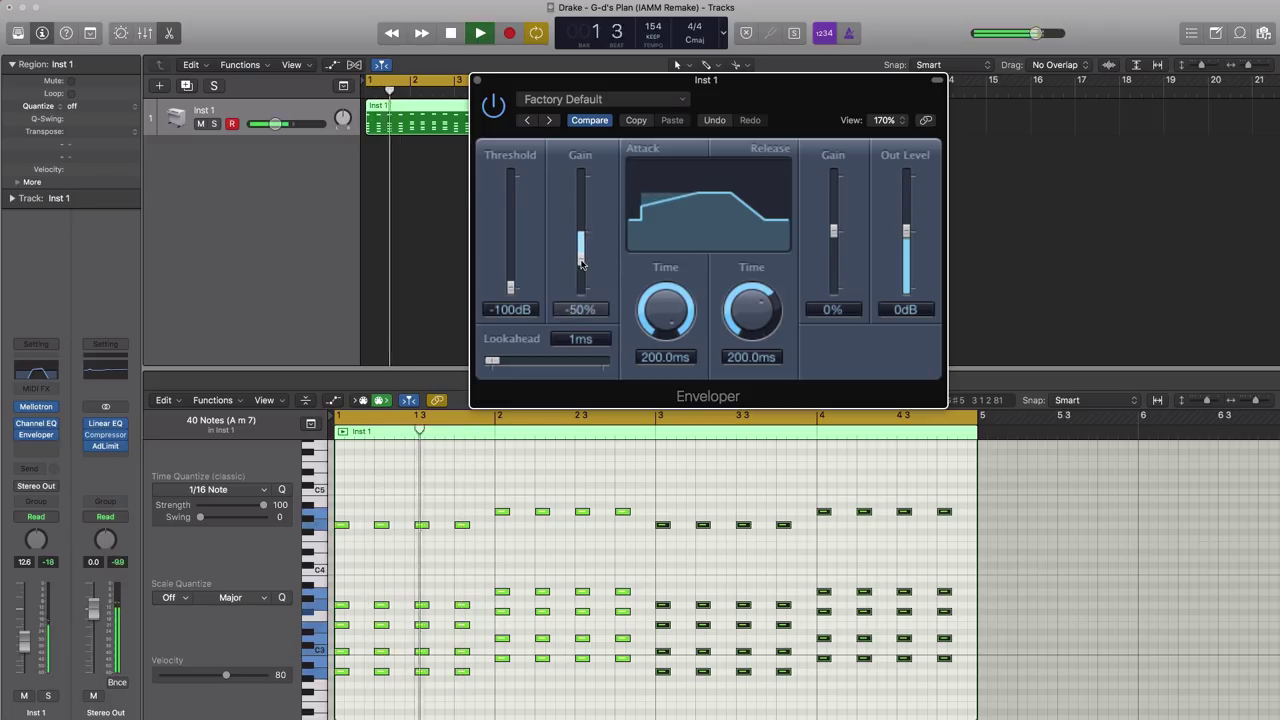
left_click_drag(581, 264, 585, 257)
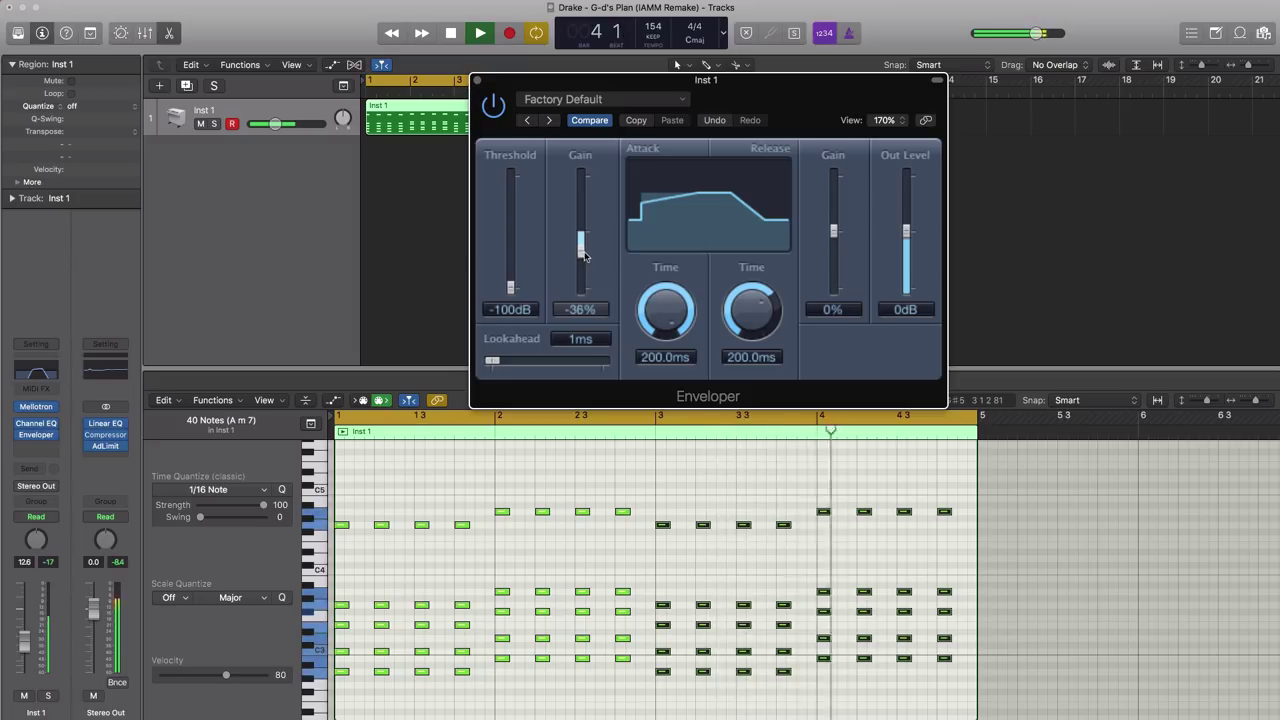
key("space")
Step: Raise the Enveloper's release gain to 54%, play the loop to check it, and close the plug-in
left_click_drag(585, 257, 716, 253)
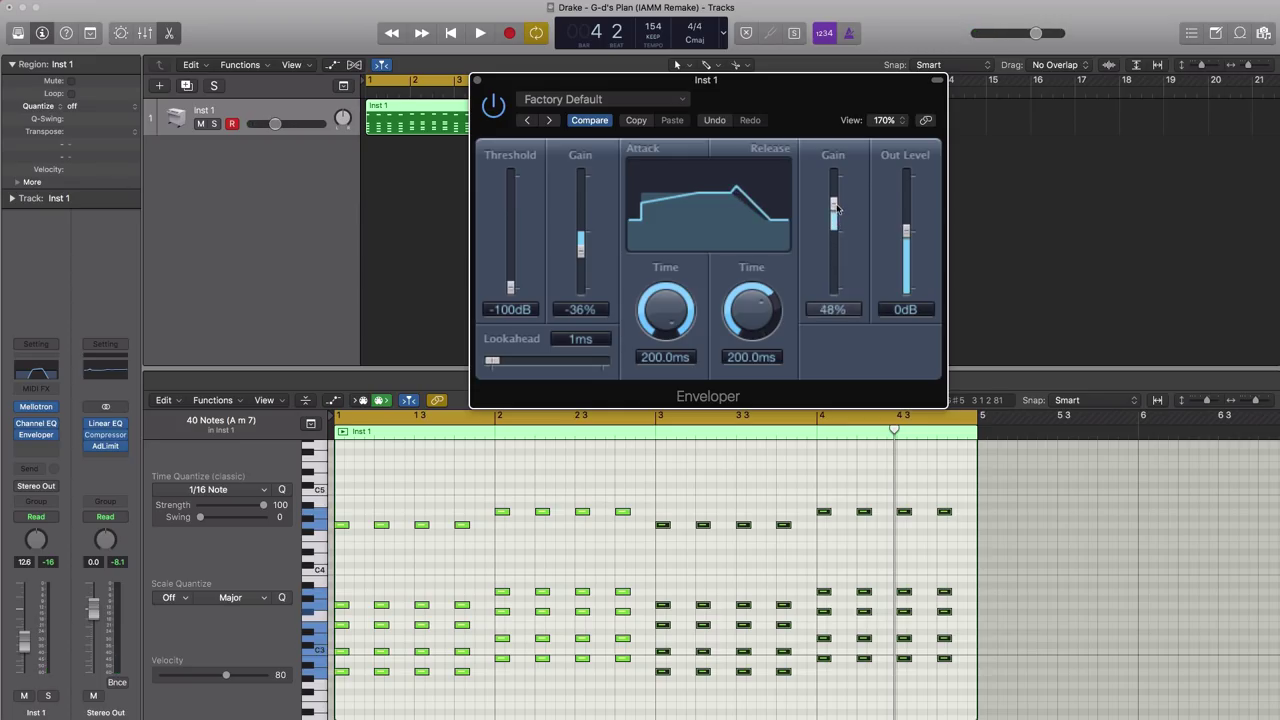
key("space")
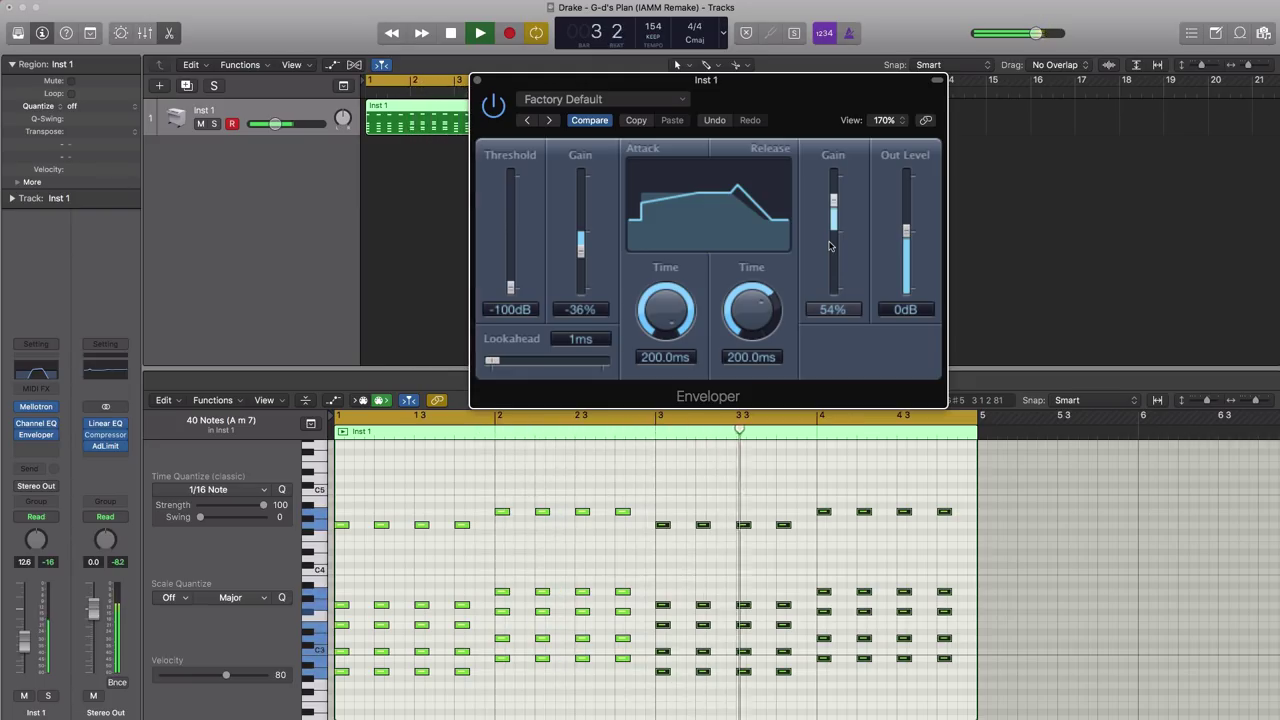
left_click(477, 80)
key("space")
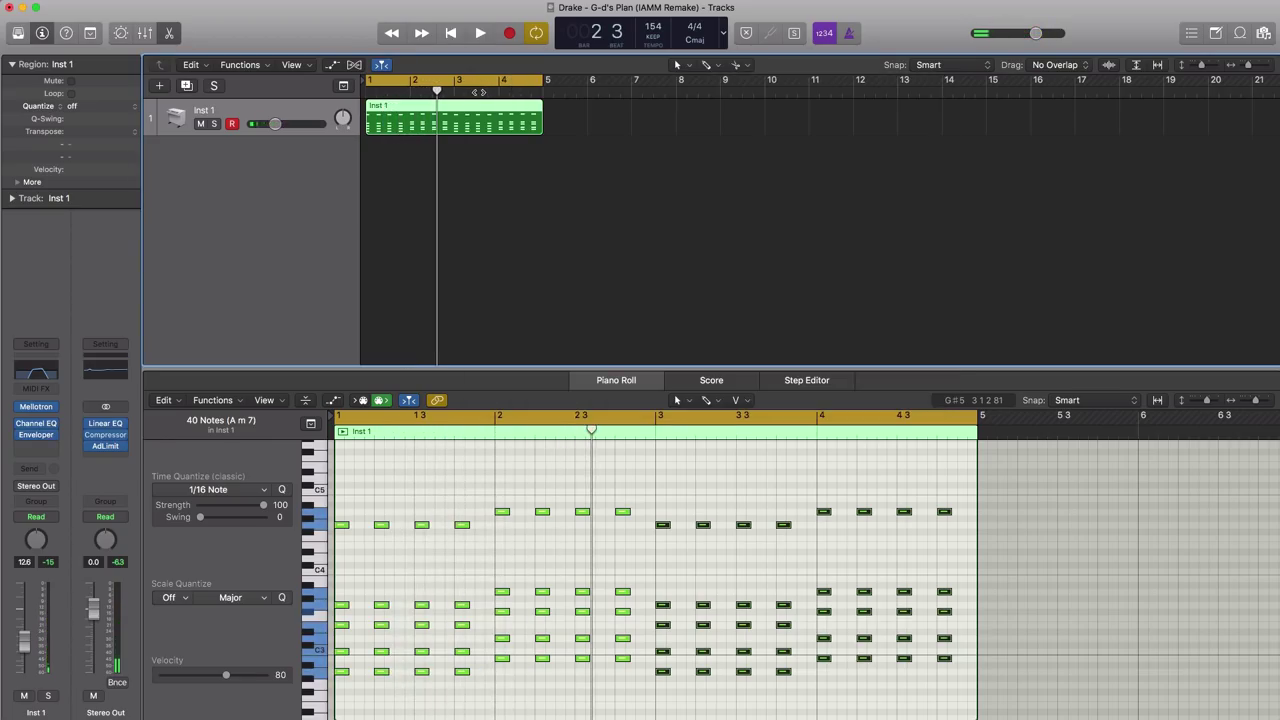
Step: Insert a mono Chorus after the Enveloper on Inst 1 and play the loop through it
left_click(40, 448)
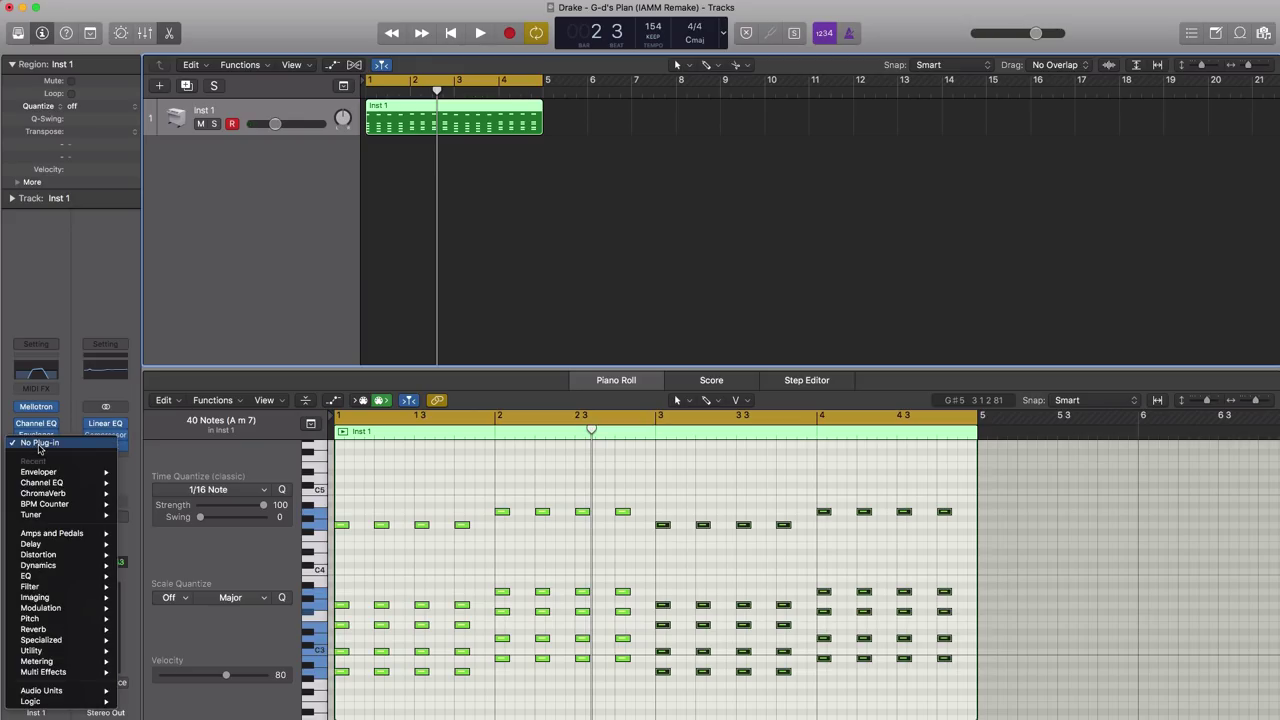
left_click(57, 381)
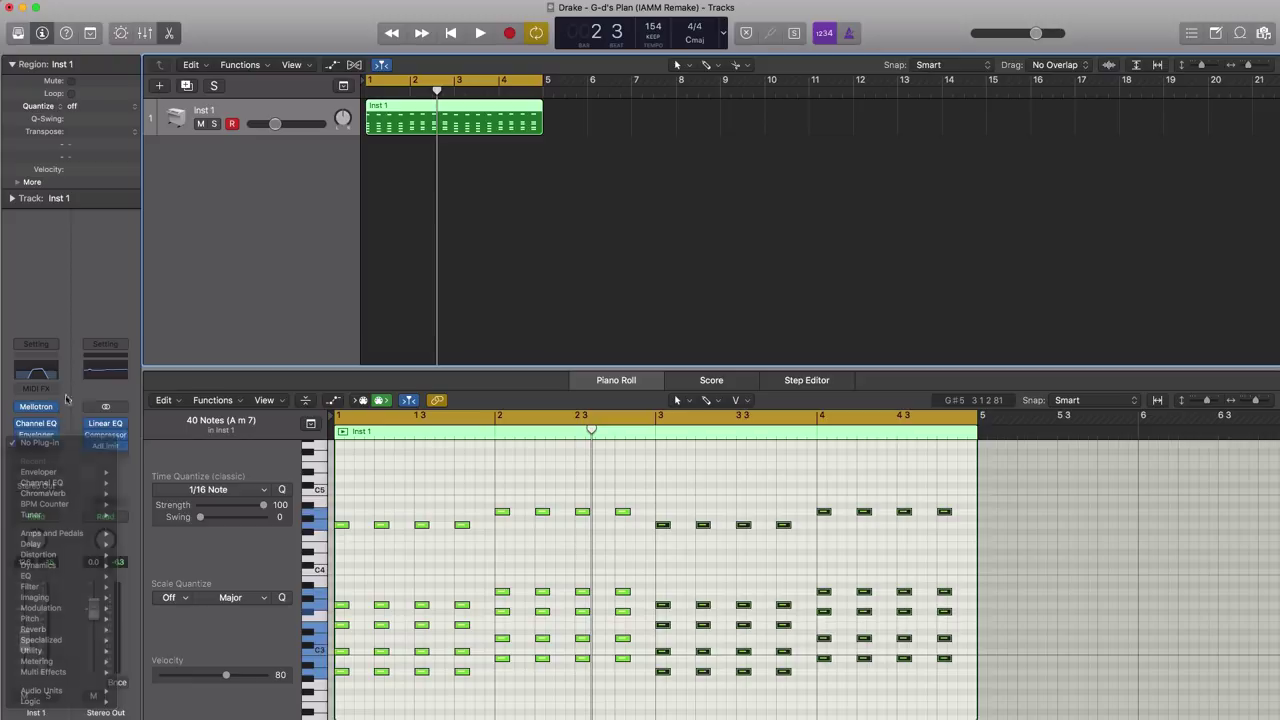
left_click(53, 452)
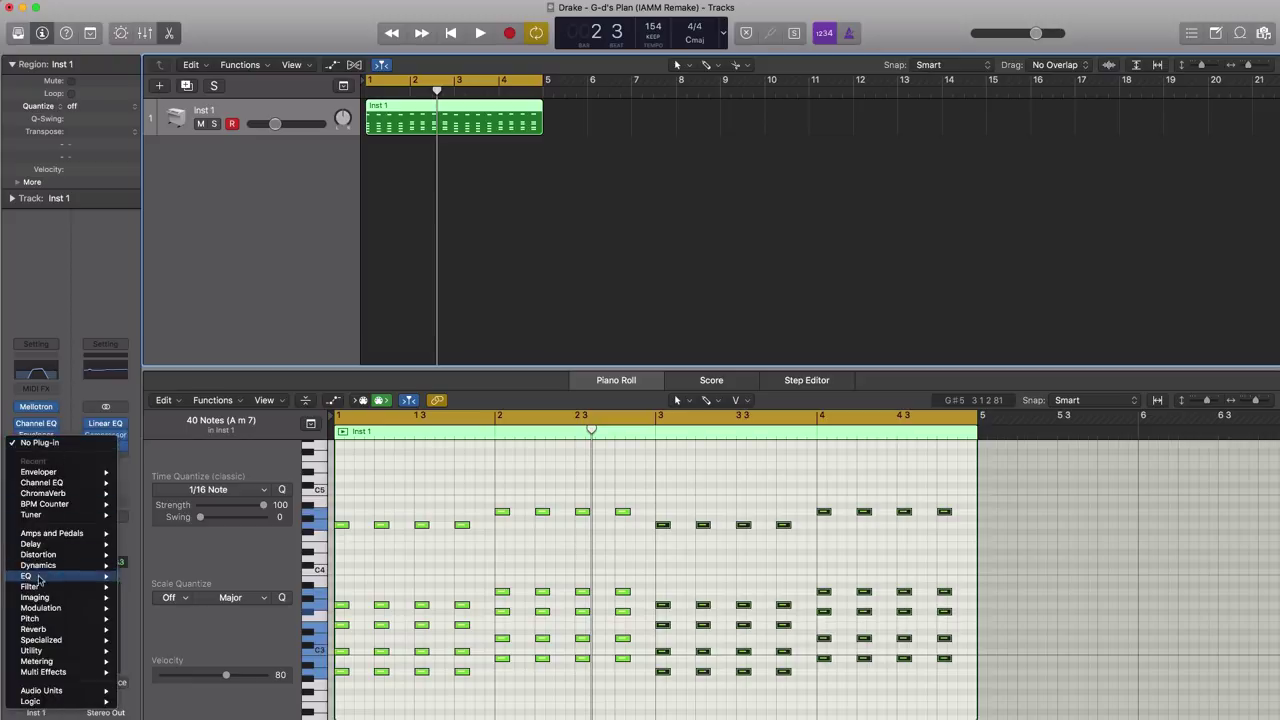
mouse_move(60, 607)
mouse_move(165, 607)
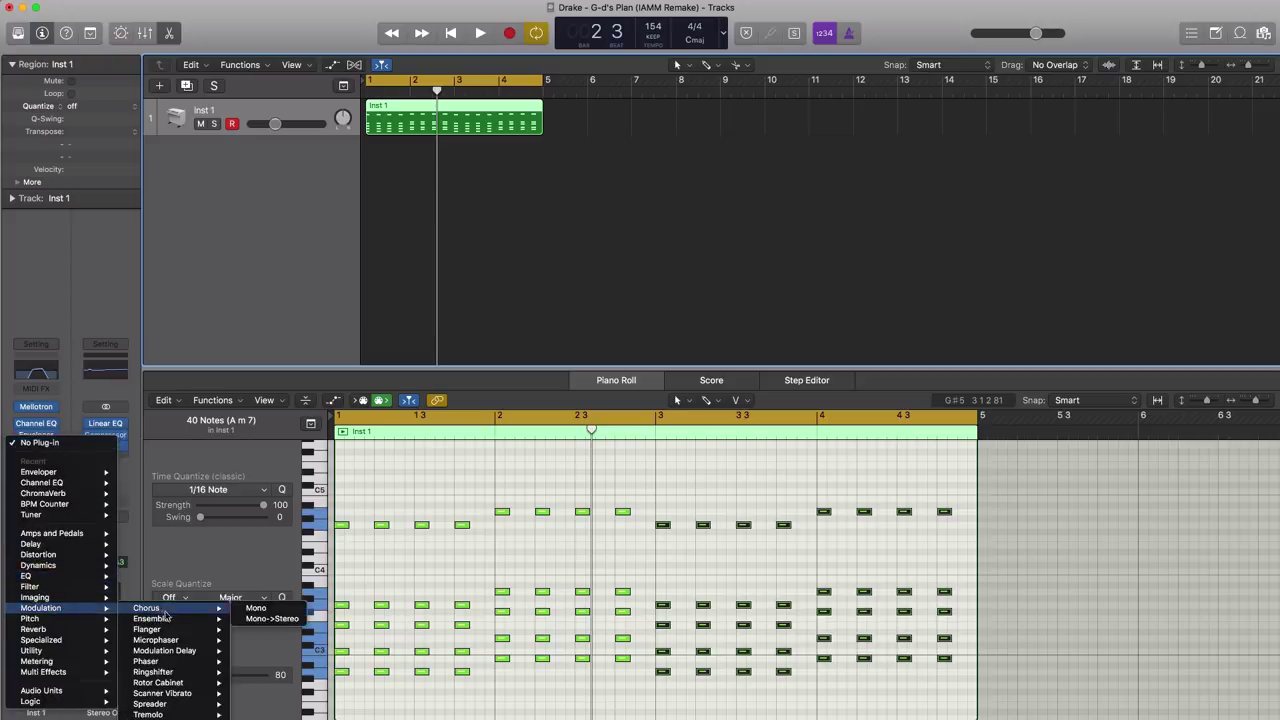
left_click(257, 608)
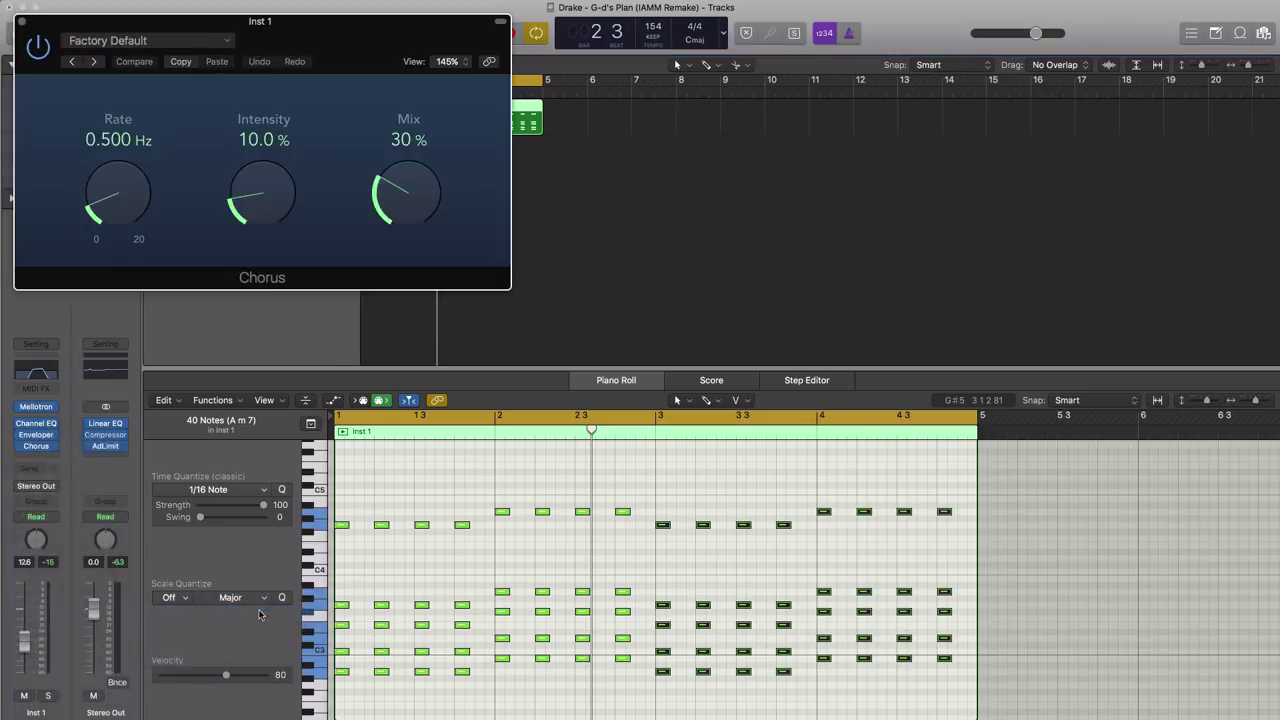
key("space")
left_click_drag(595, 120, 782, 215)
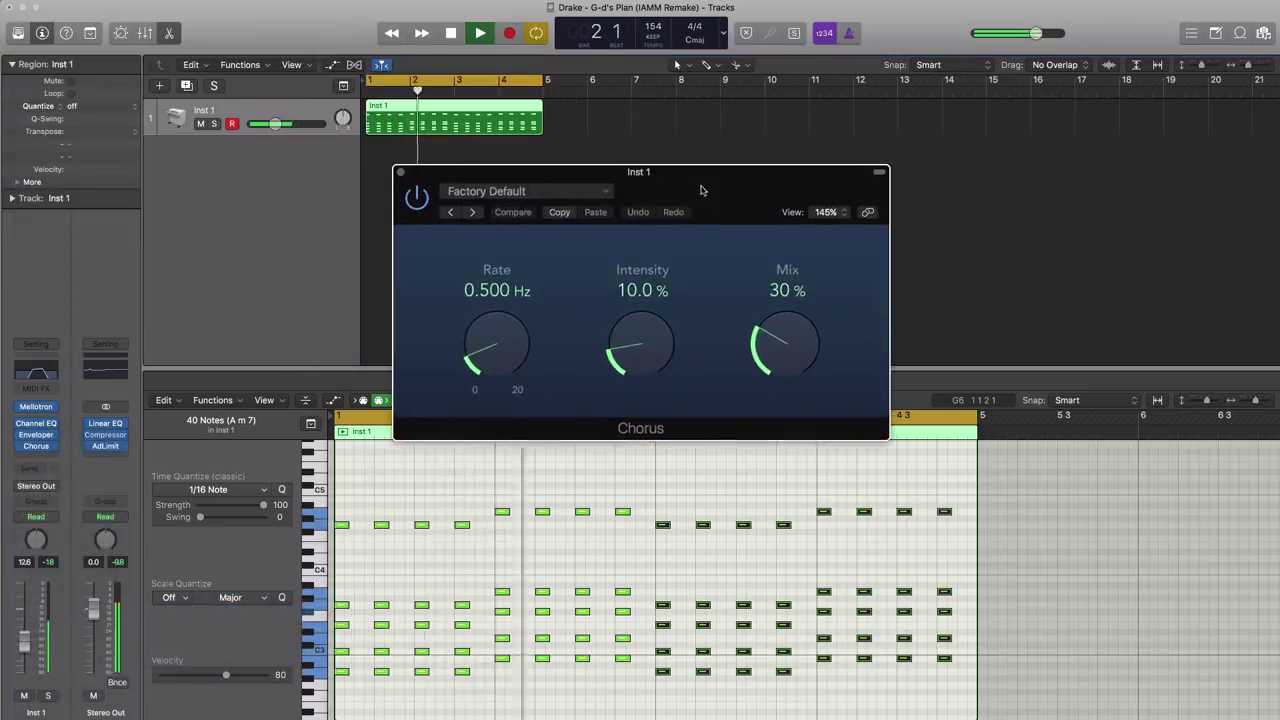
Step: Load the Glimmering Chorus preset in the Chorus, close the plug-in and play the loop
left_click(472, 212)
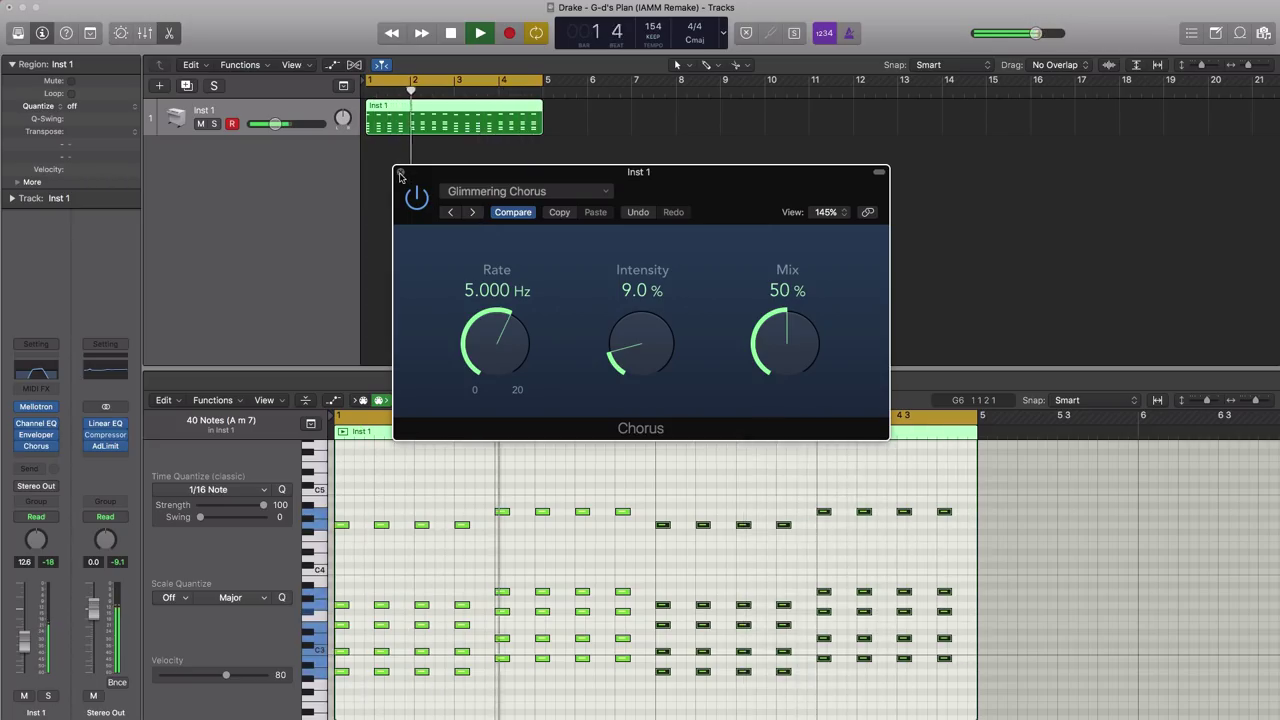
key("space")
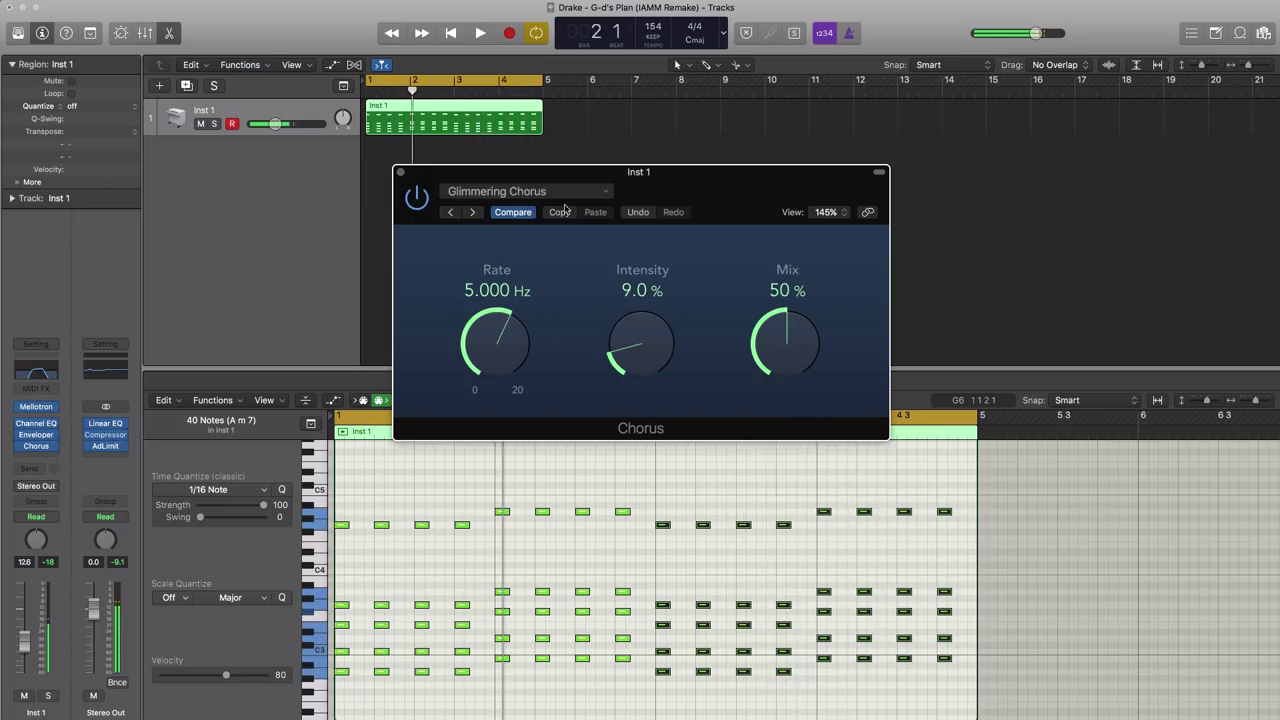
left_click(400, 173)
key("space")
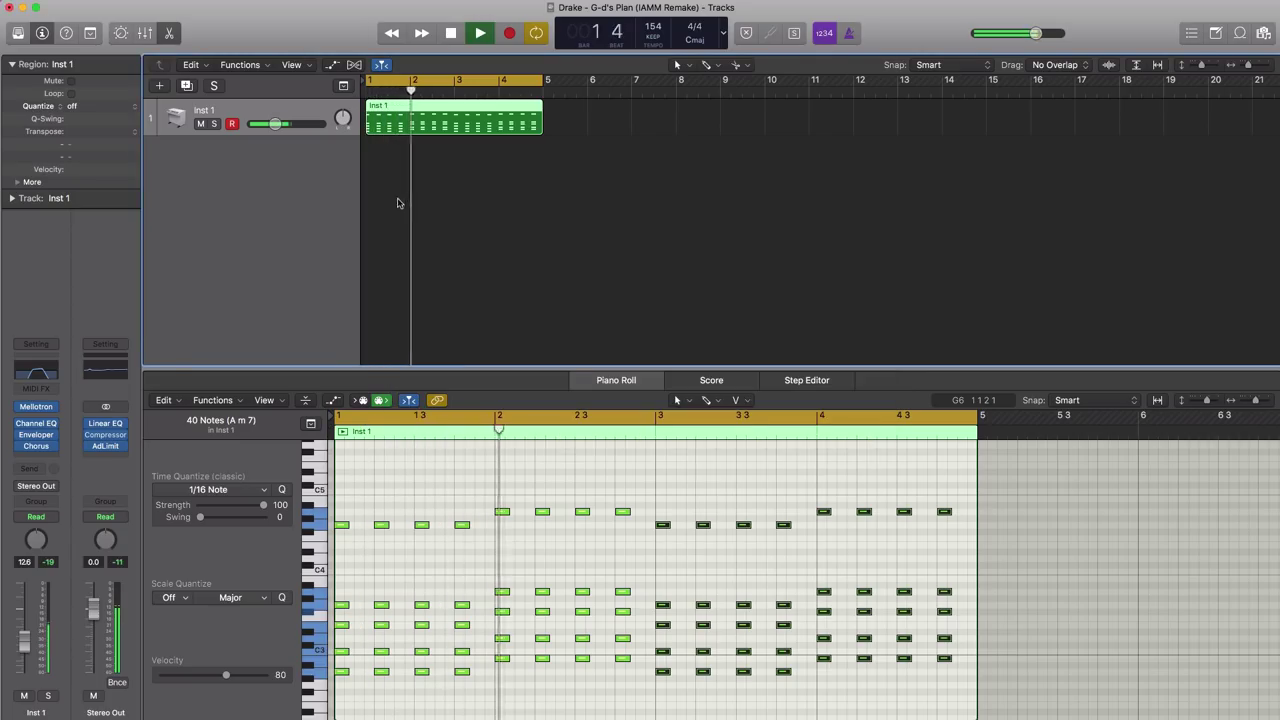
key("space")
Step: Insert a Tape Delay after the Chorus on Inst 1 and play the loop through it
left_click(50, 458)
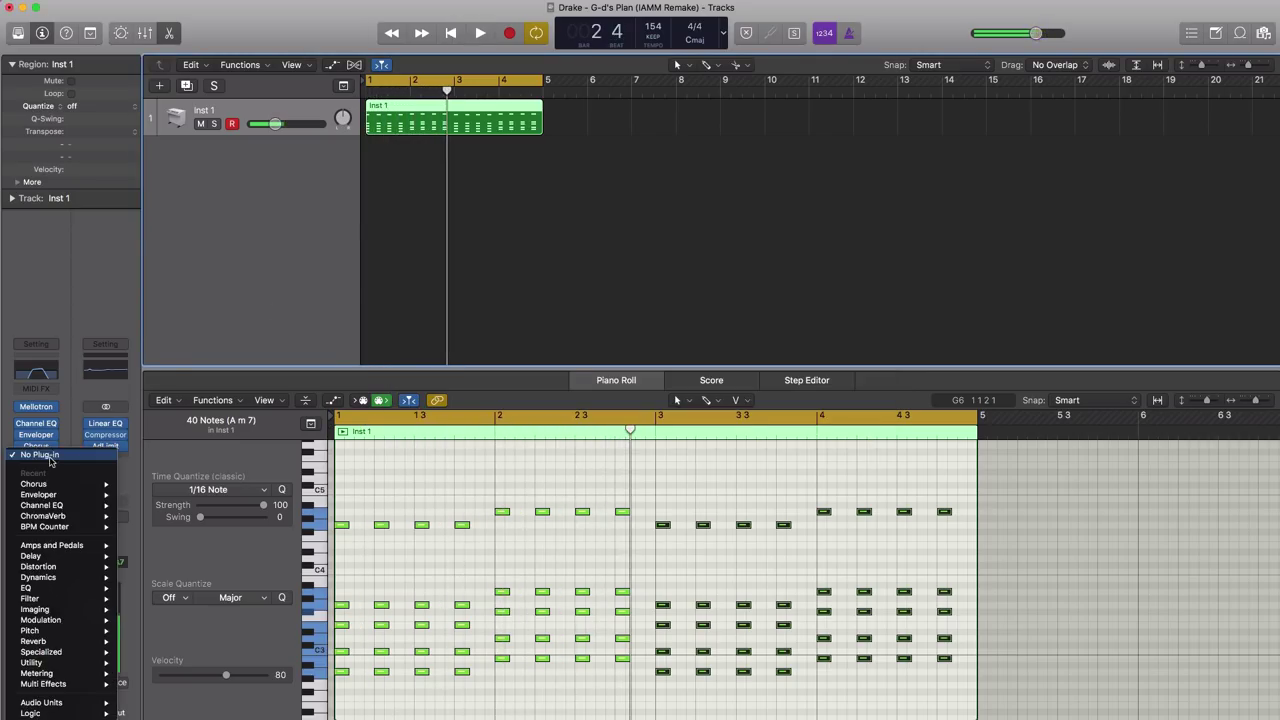
mouse_move(48, 558)
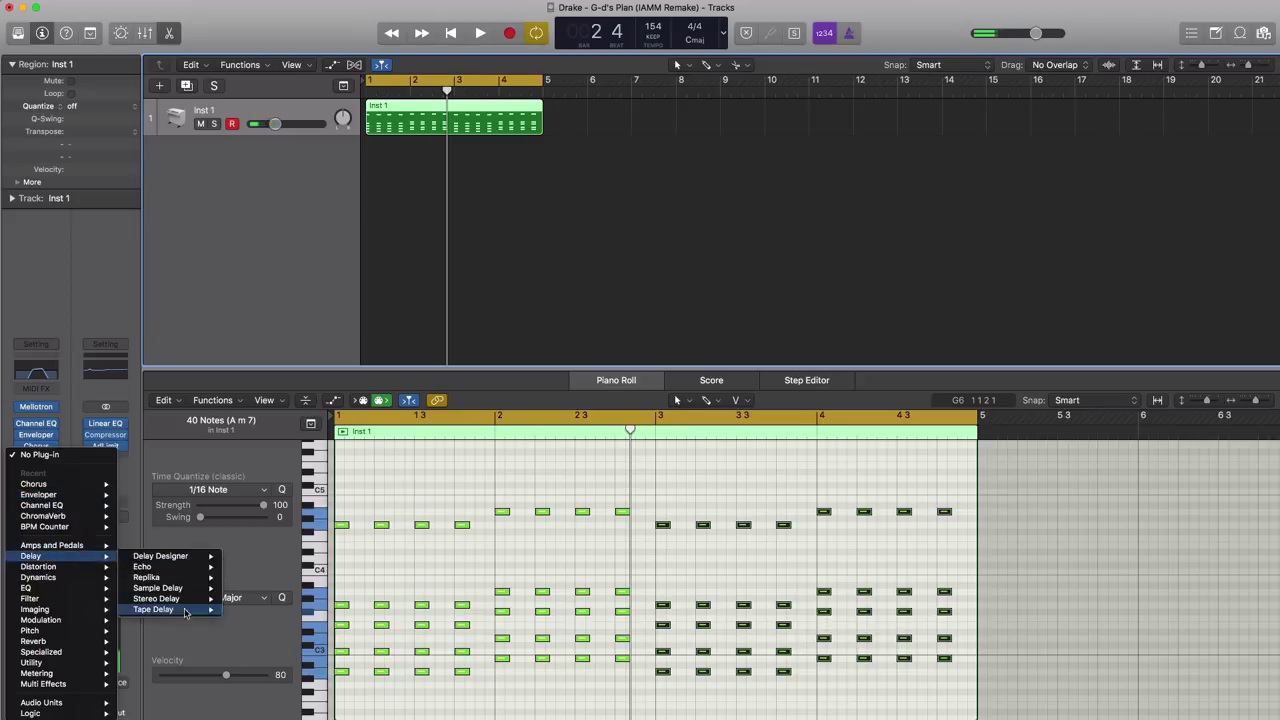
left_click(248, 610)
key("space")
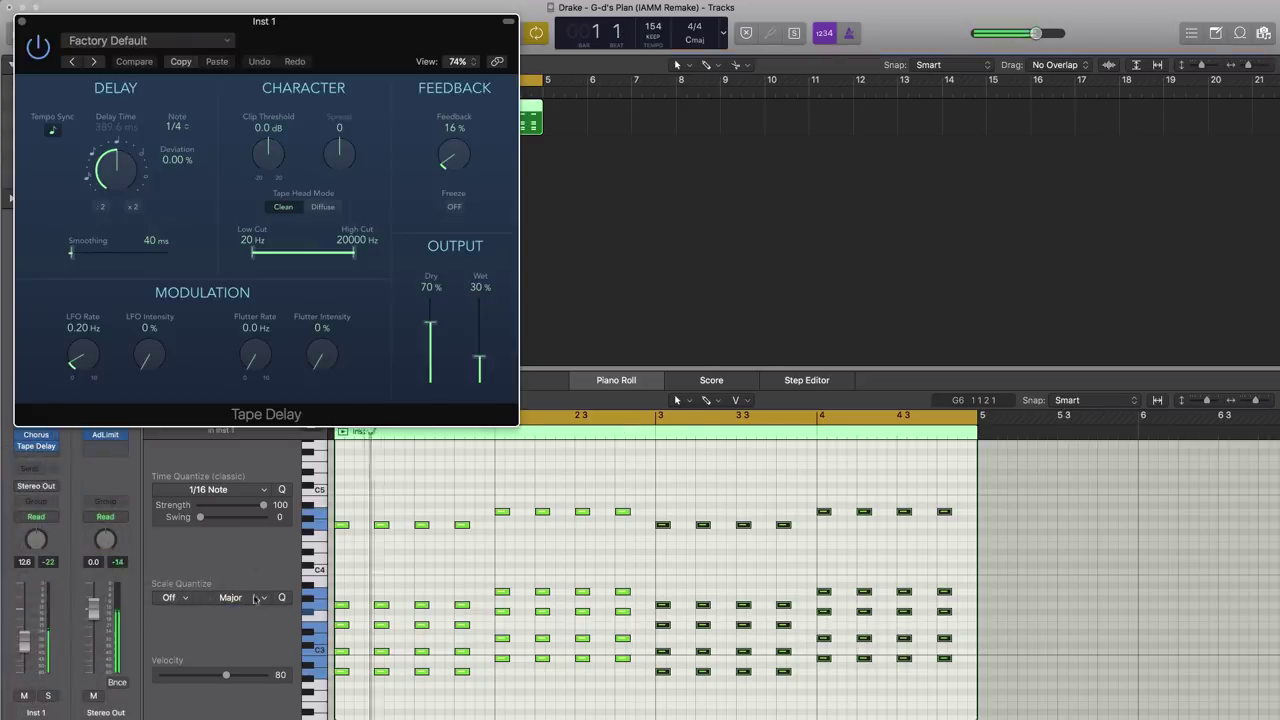
Step: Set the Tape Delay's dry output to 100% and wet to 25%, close the plug-in and stop playback
left_click_drag(401, 249, 653, 372)
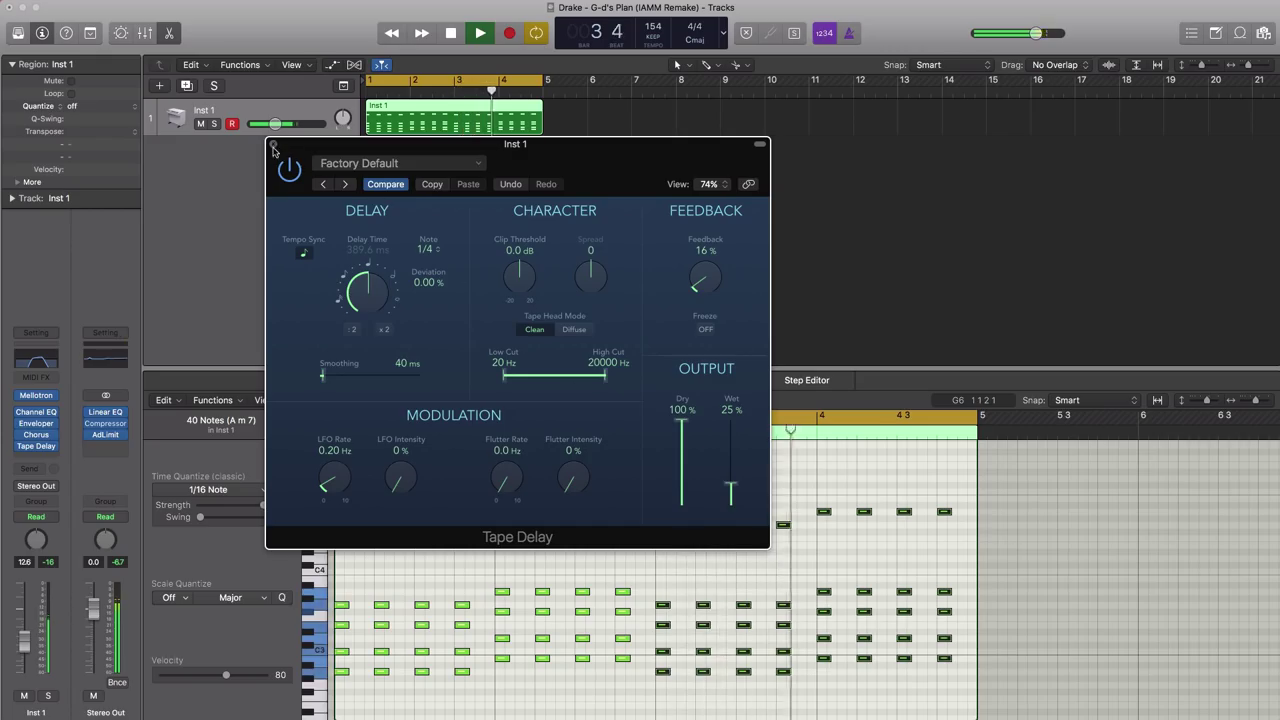
key("super+w")
key("space")
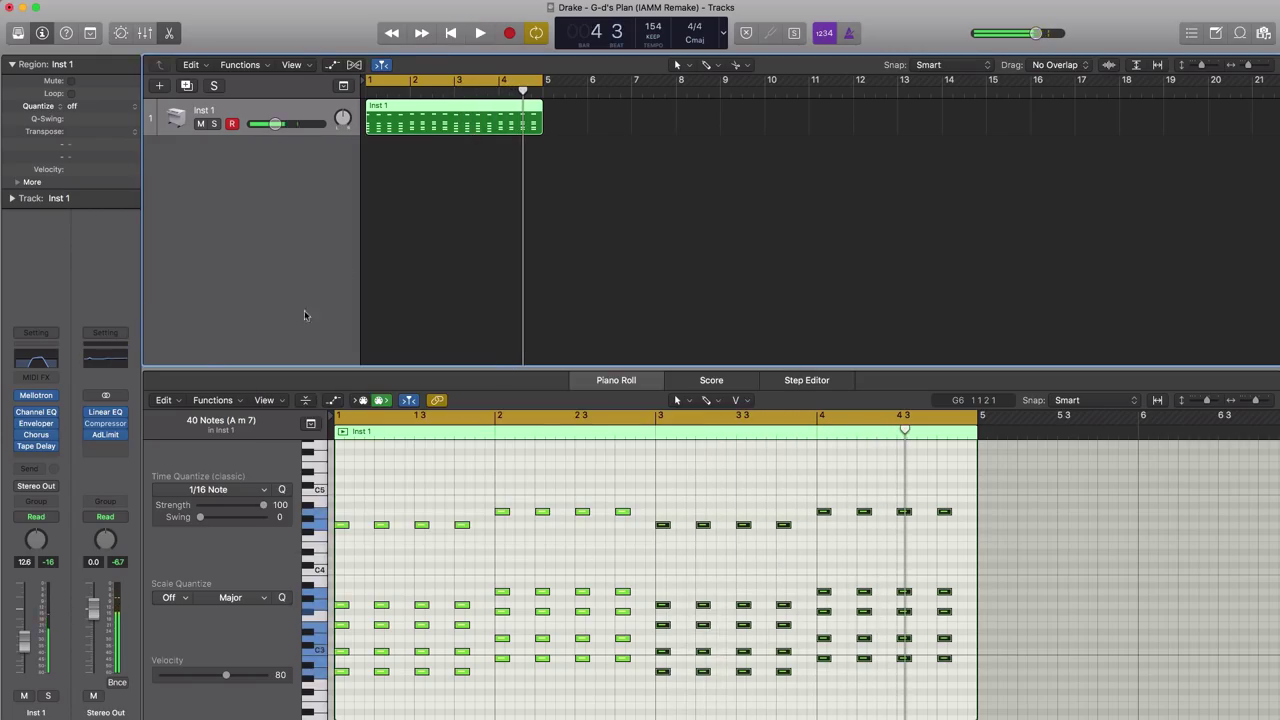
Step: Insert a ChromaVerb after the Tape Delay on Inst 1 and play the loop through it
left_click(47, 457)
mouse_move(50, 641)
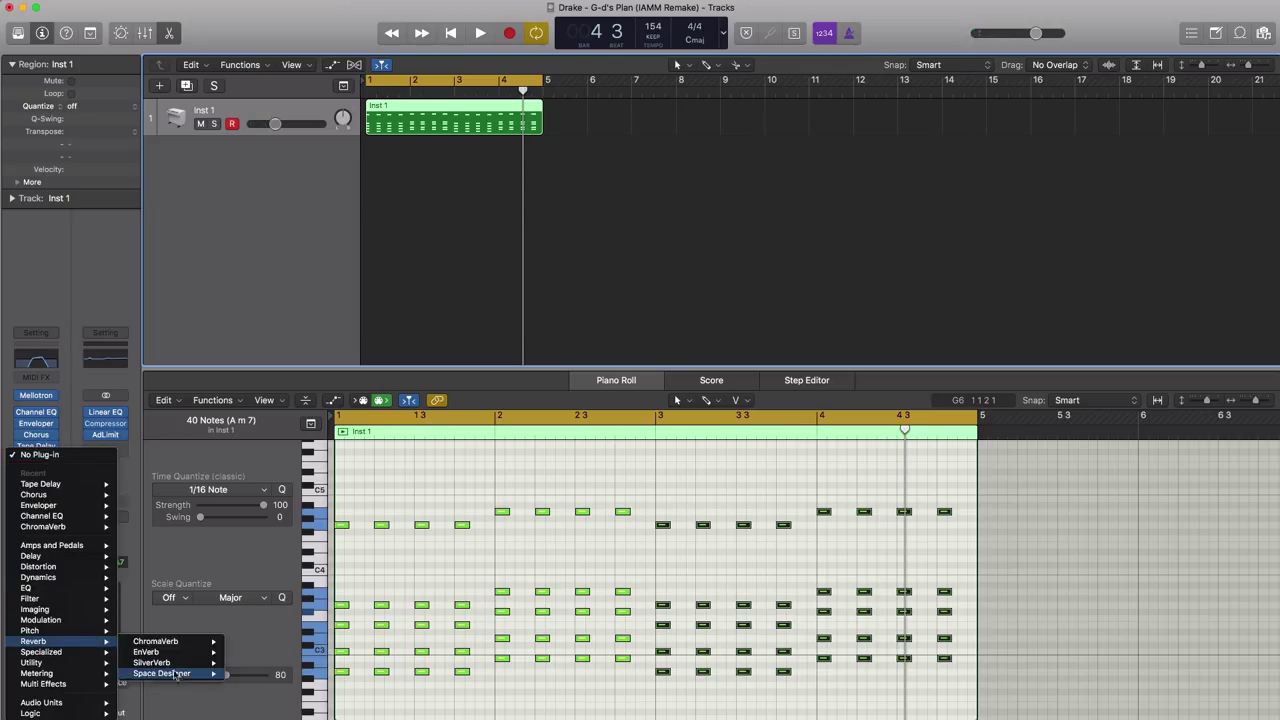
left_click(249, 641)
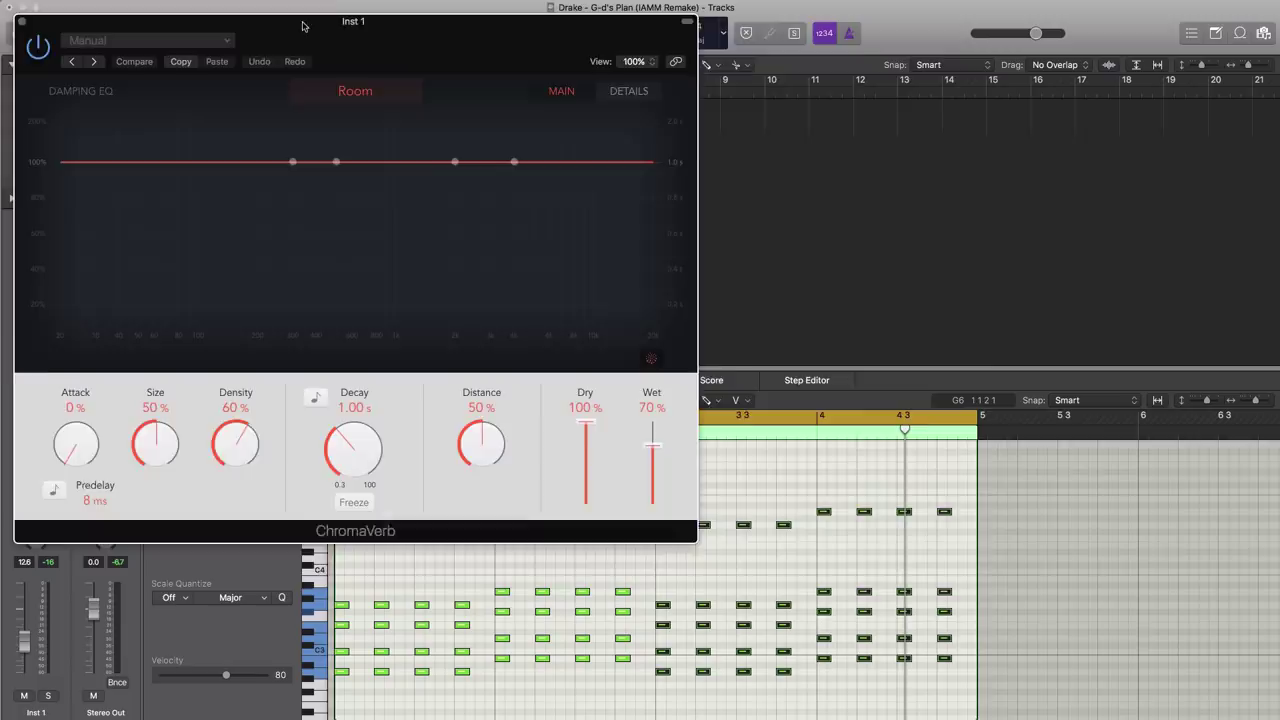
left_click_drag(303, 25, 609, 69)
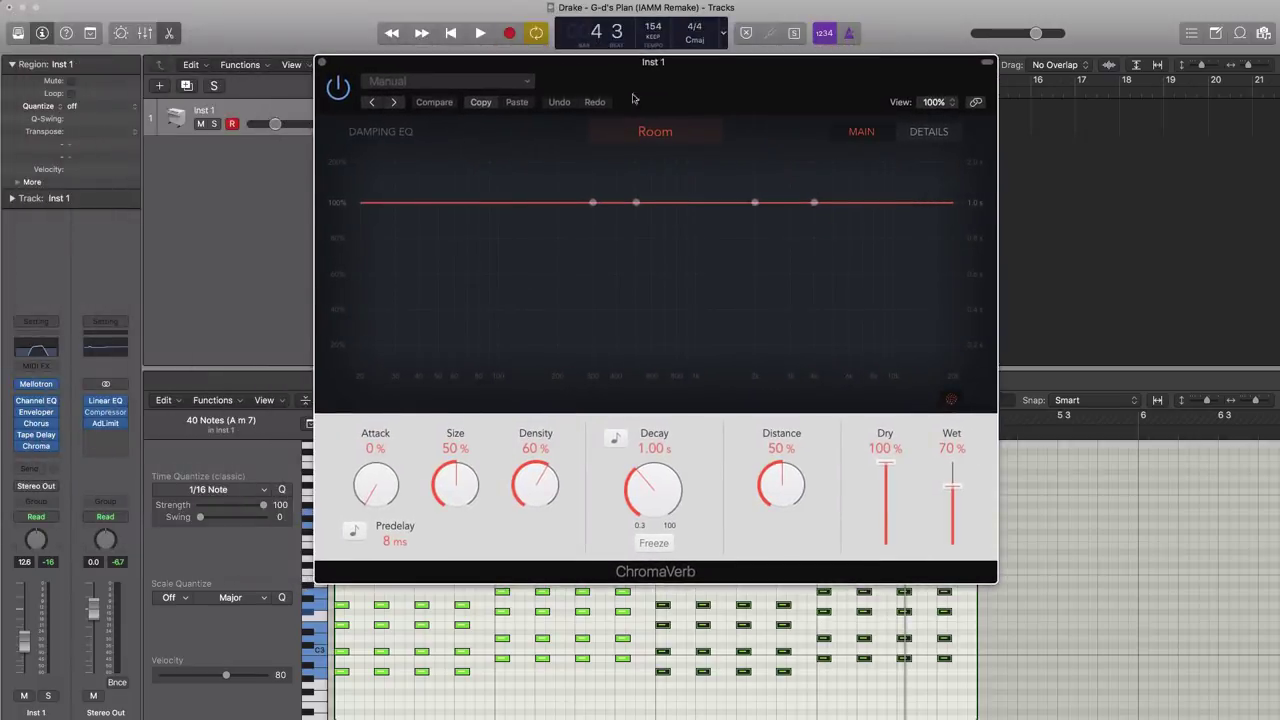
key("space")
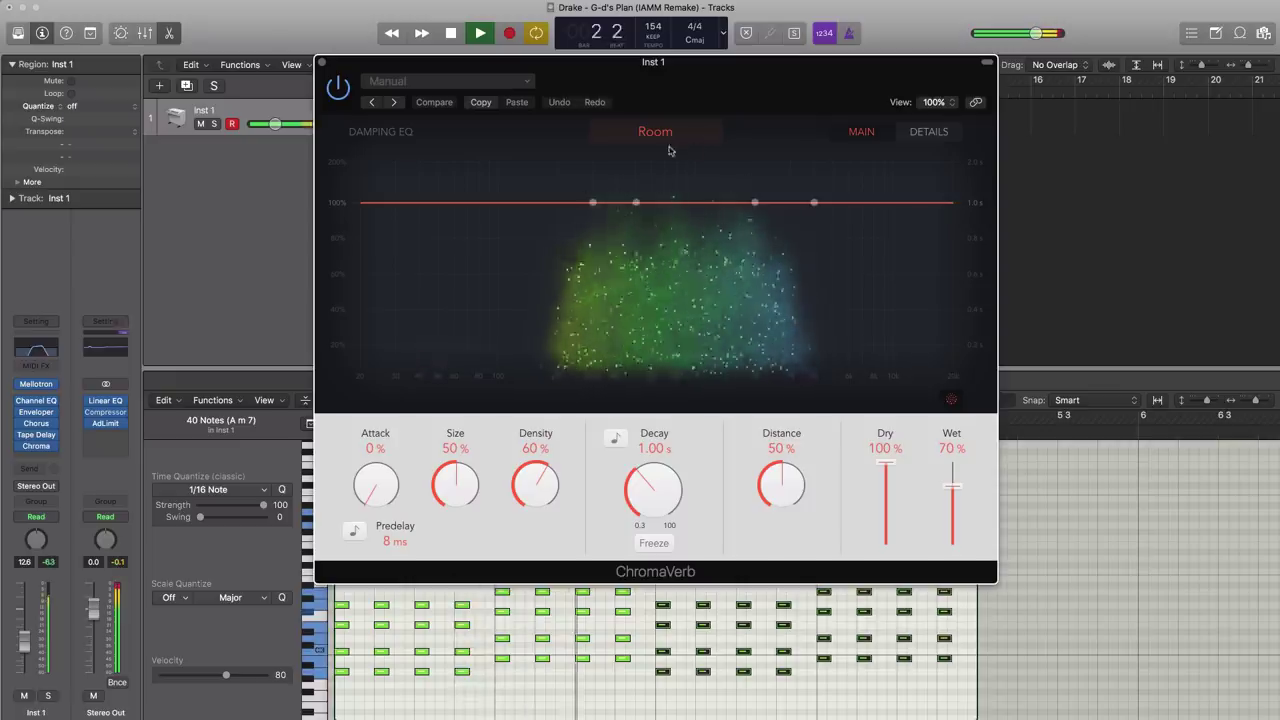
Step: Change the ChromaVerb room type to Bloomy and play the loop
key("space")
left_click(669, 134)
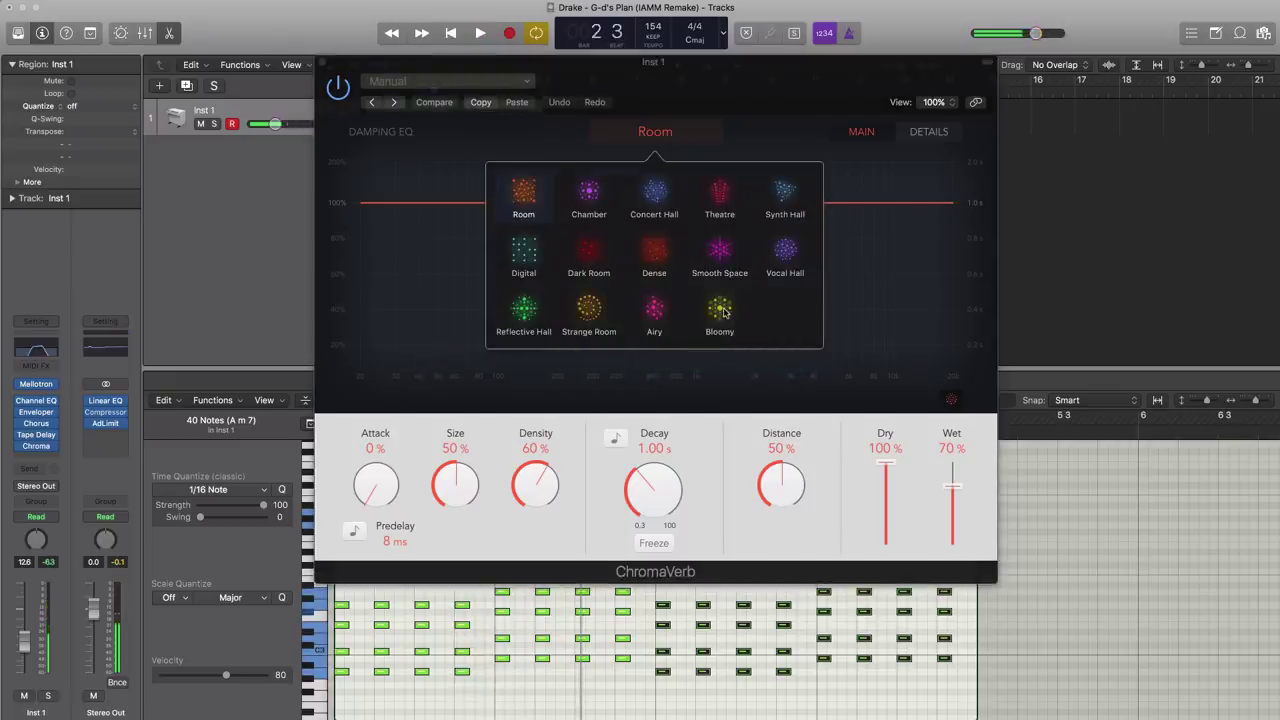
left_click(710, 158)
key("space")
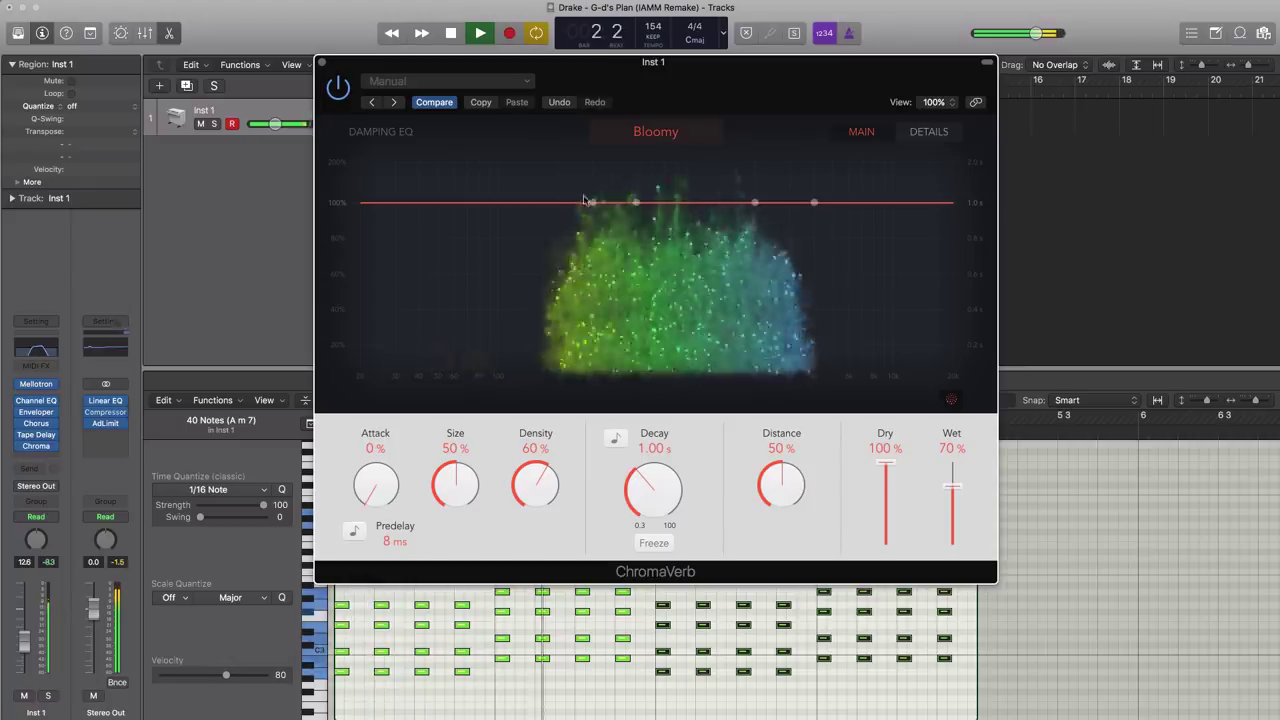
Step: Lower the ChromaVerb damping curve's low end, raise its high end to 1.20x at 4800 Hz, and set dry to 90% and wet to 40%
left_click_drag(594, 203, 540, 215)
left_click_drag(815, 203, 830, 198)
left_click_drag(886, 463, 887, 478)
key("space")
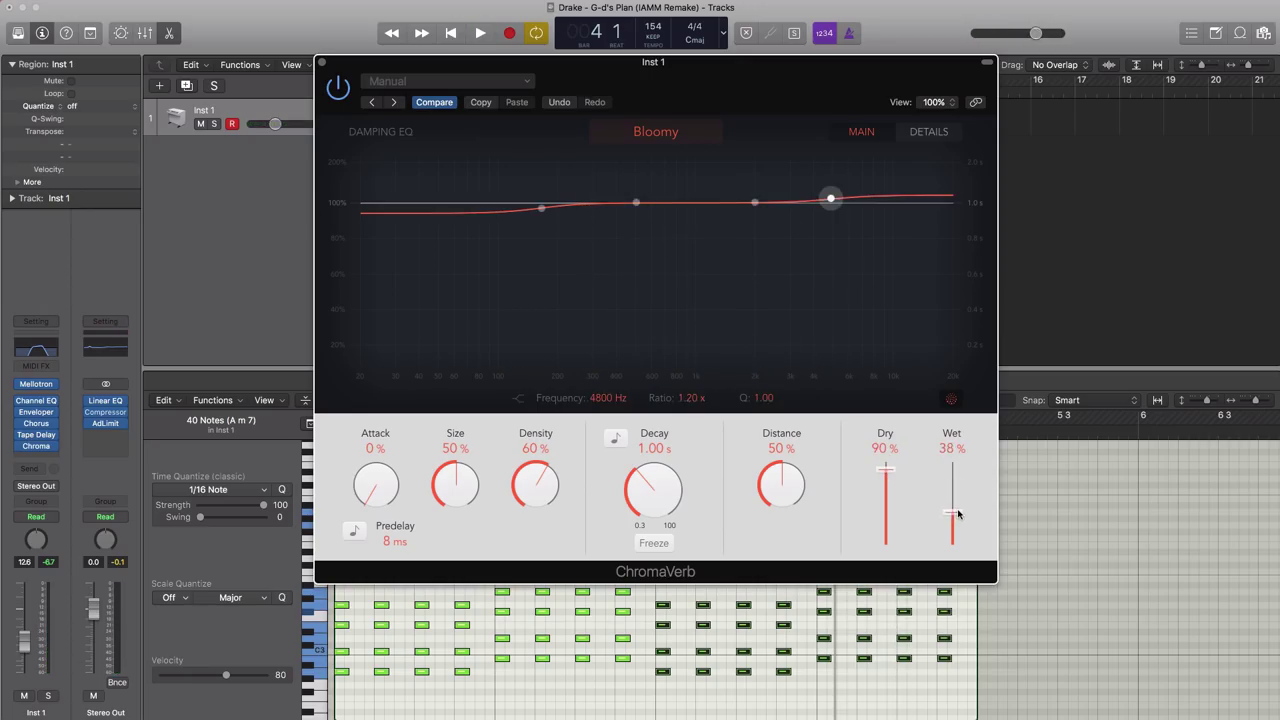
key("space")
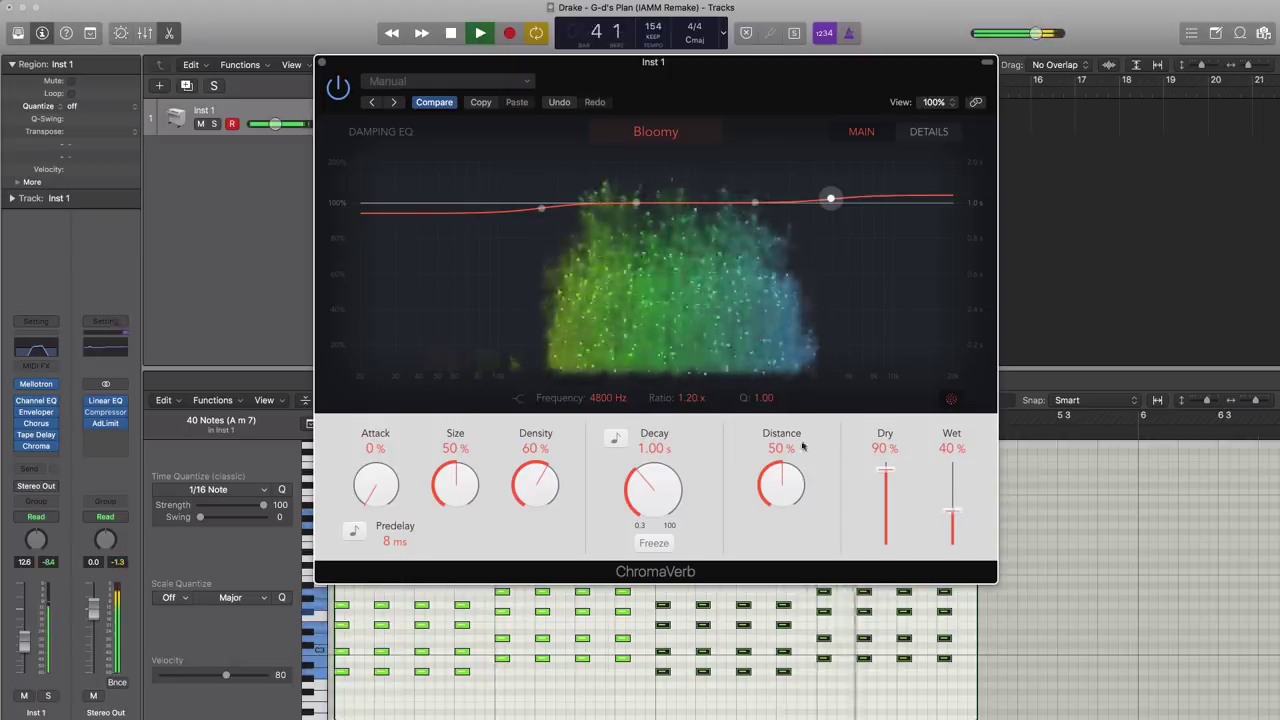
key("space")
key("v")
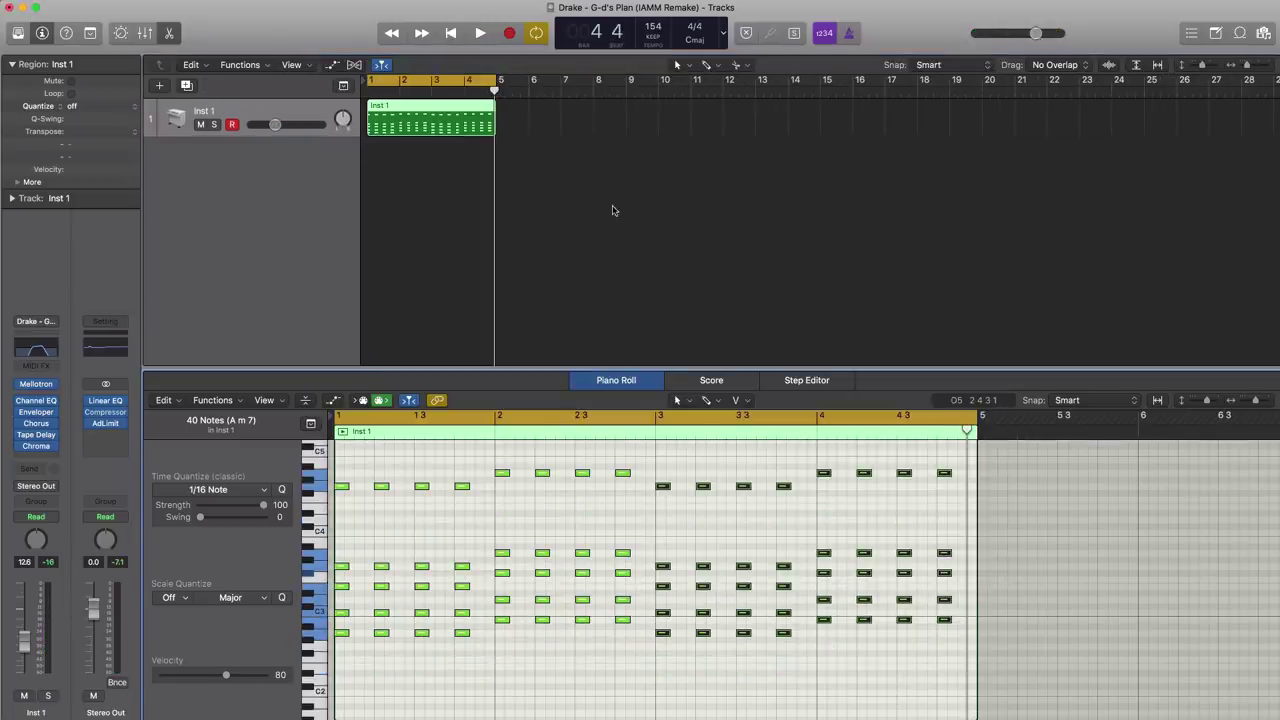
Step: Add a second software instrument track with an empty channel strip and create an empty four-bar region on it starting at bar 1
left_click(160, 86)
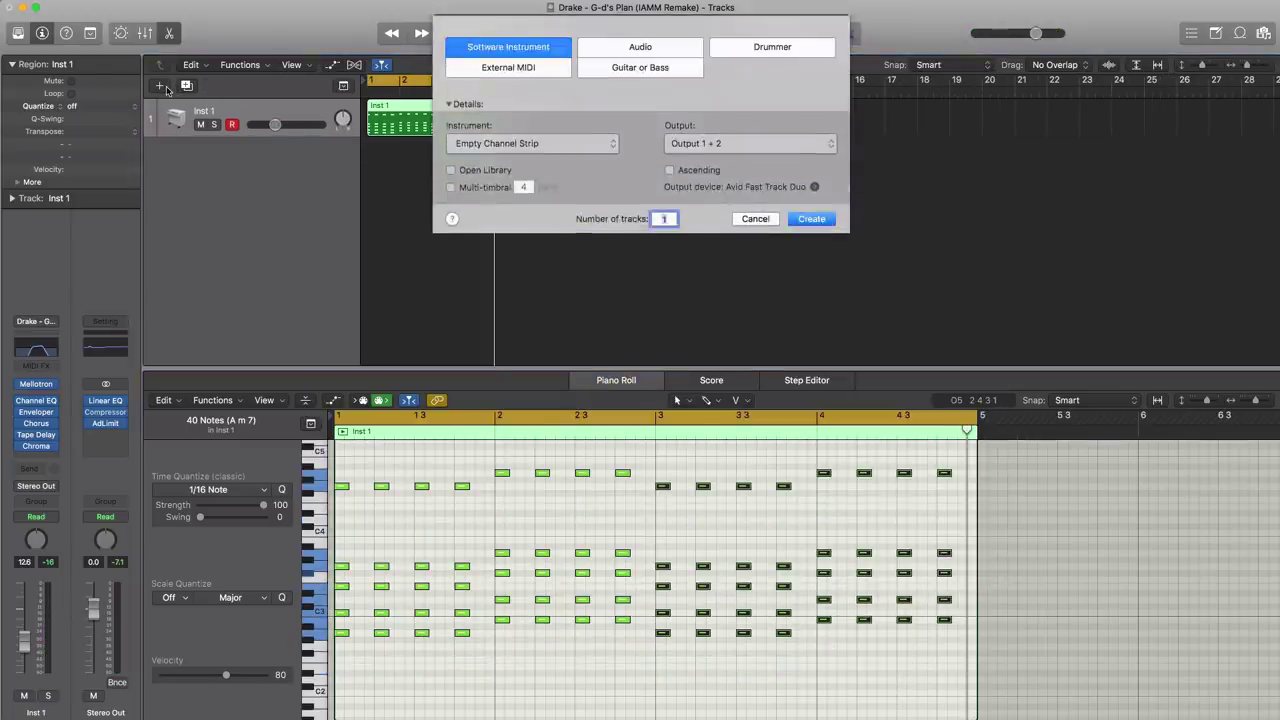
key("Return")
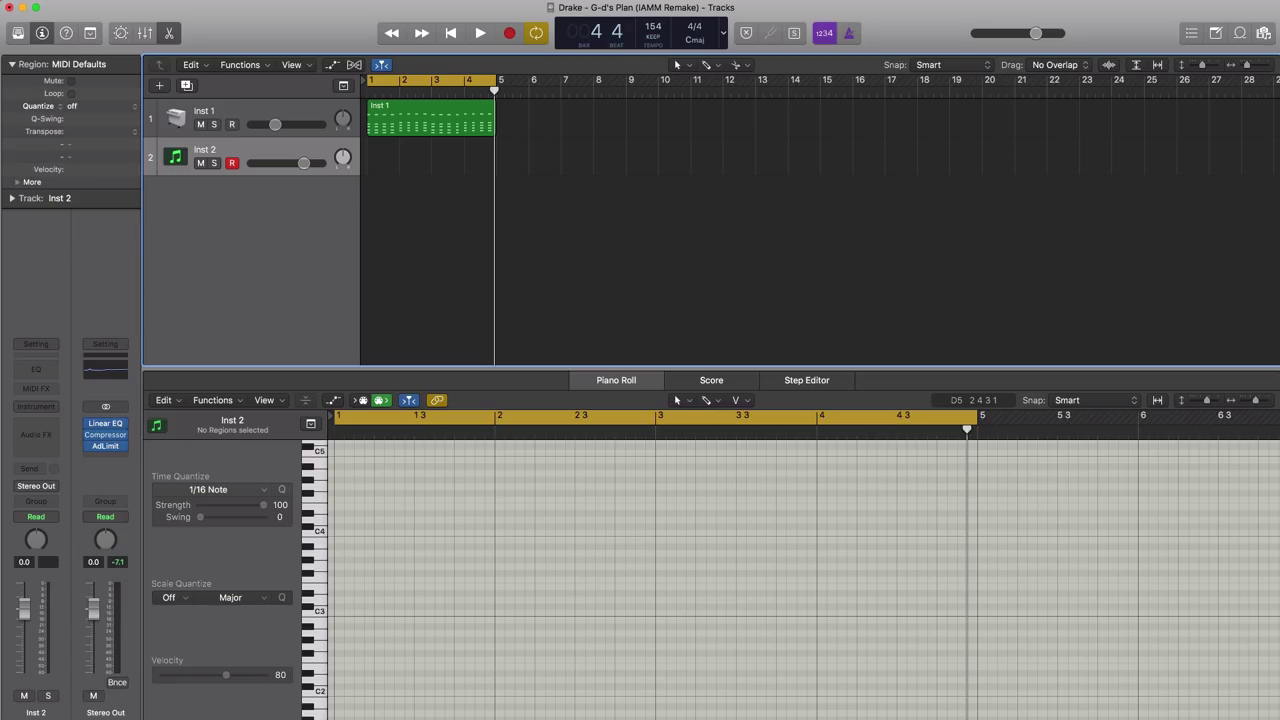
scroll(390, 193, "right", 1)
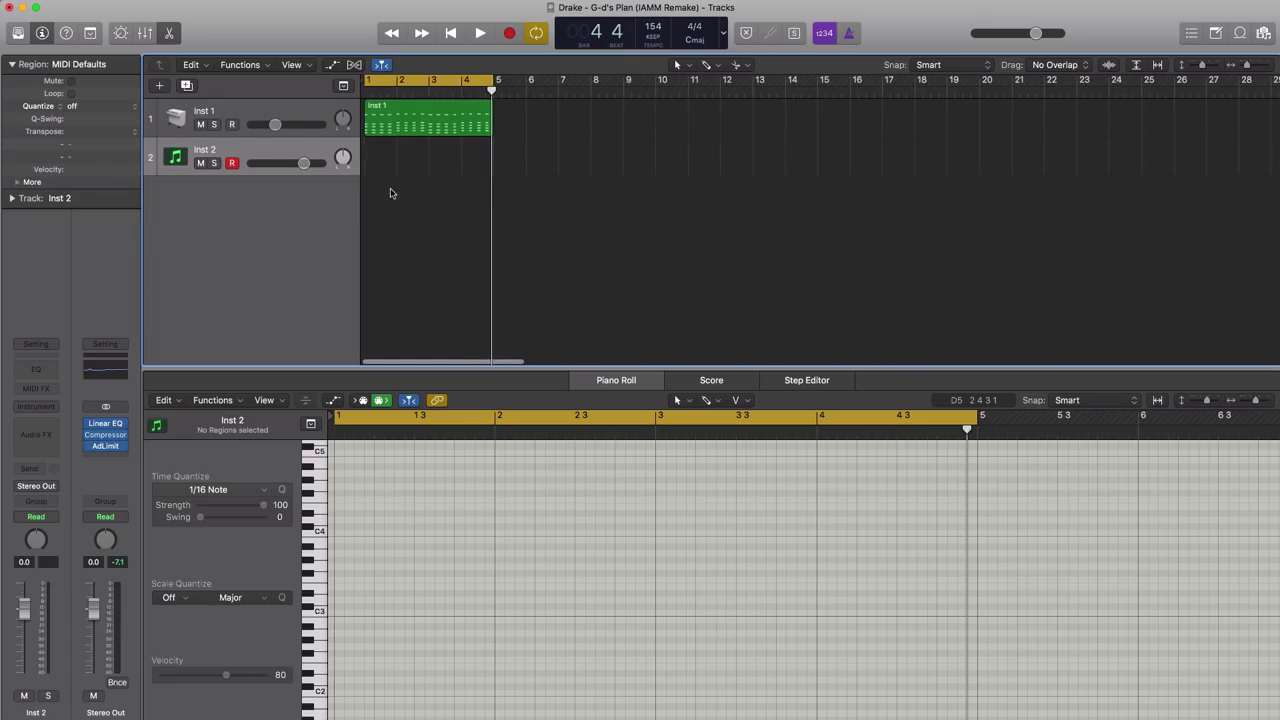
left_click(375, 163, "super")
left_click_drag(398, 166, 493, 167)
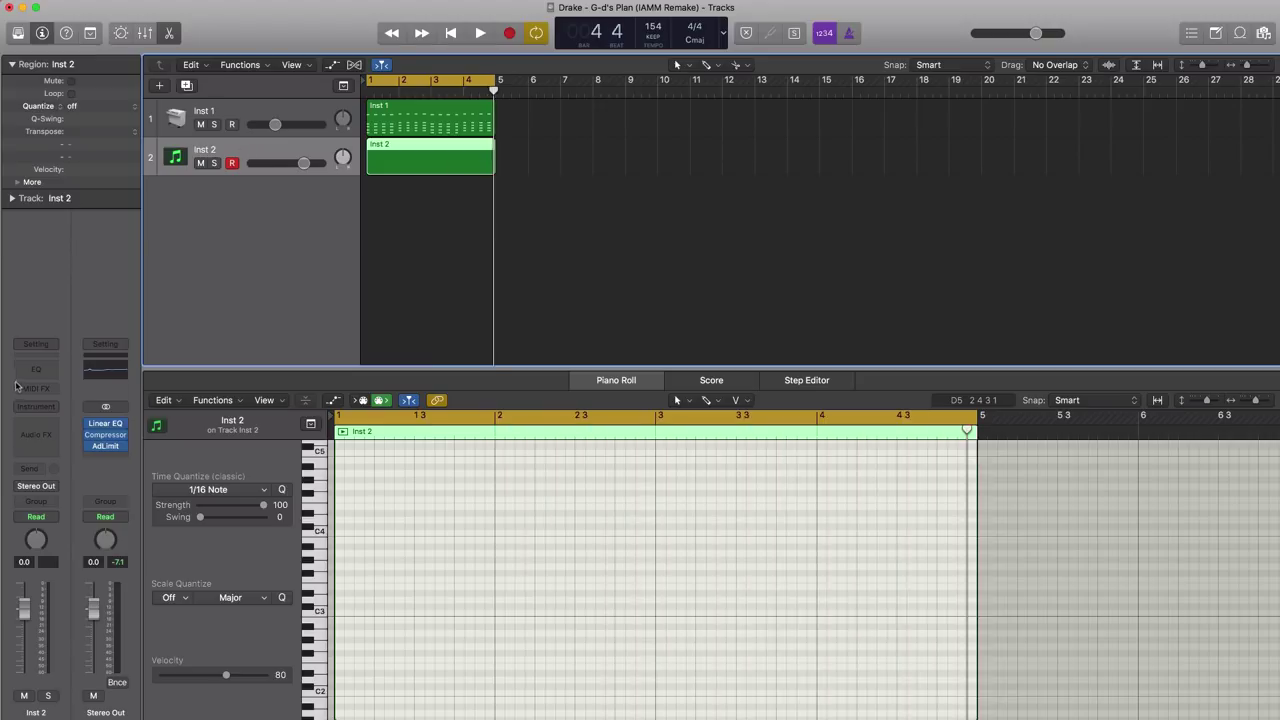
Step: Load the ES2 synthesizer on Inst 2 with the Drake/The Weeknd Filtered Bass Synth preset and close the plug-in
left_click(44, 408)
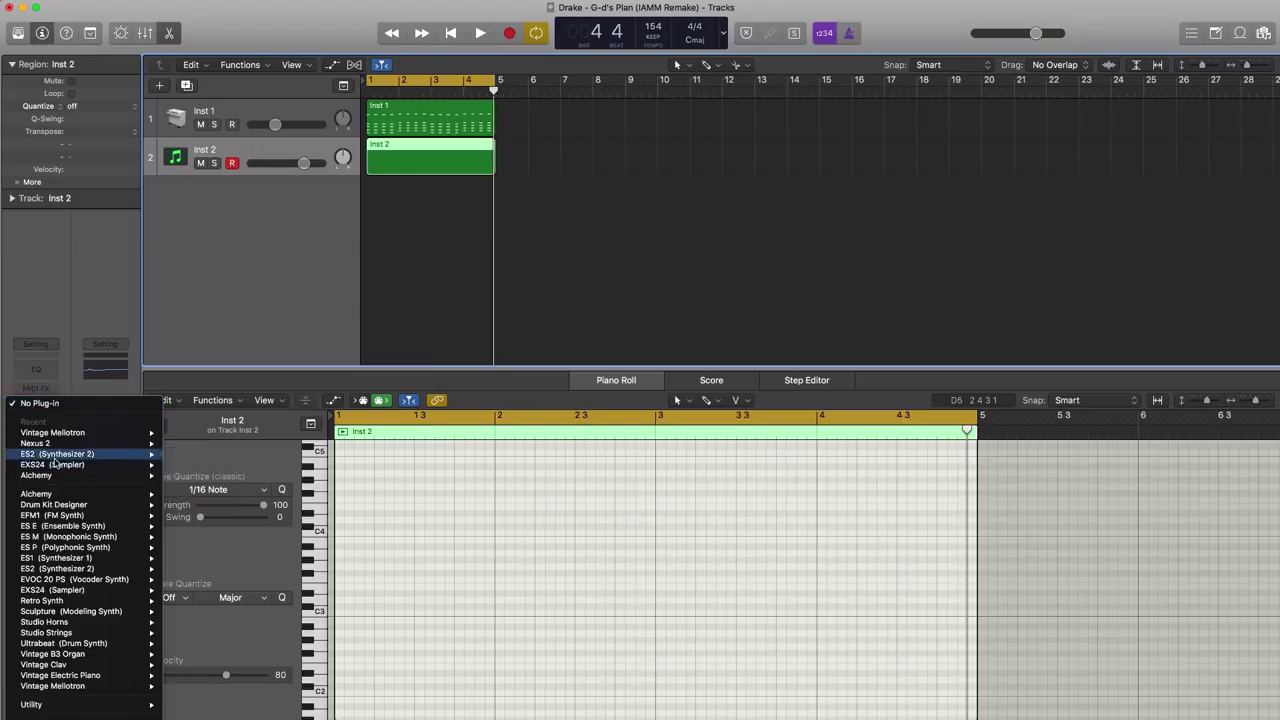
left_click(56, 456)
left_click(198, 46)
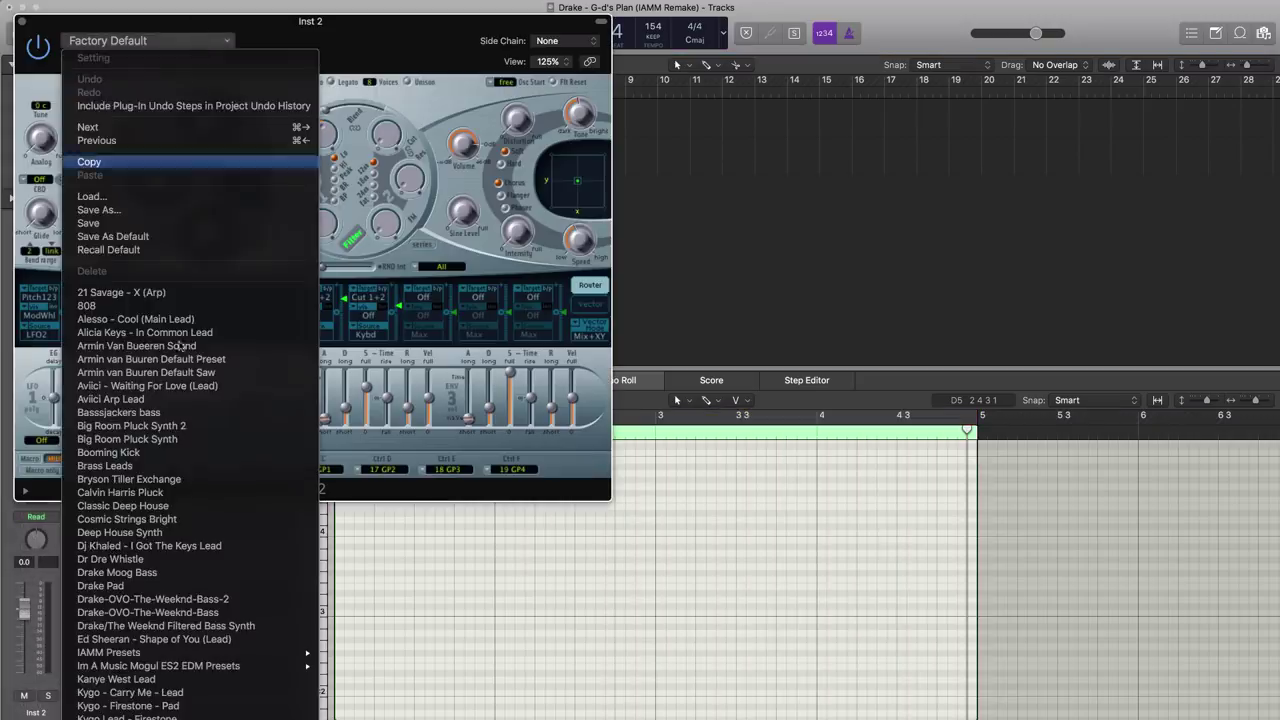
left_click(144, 626)
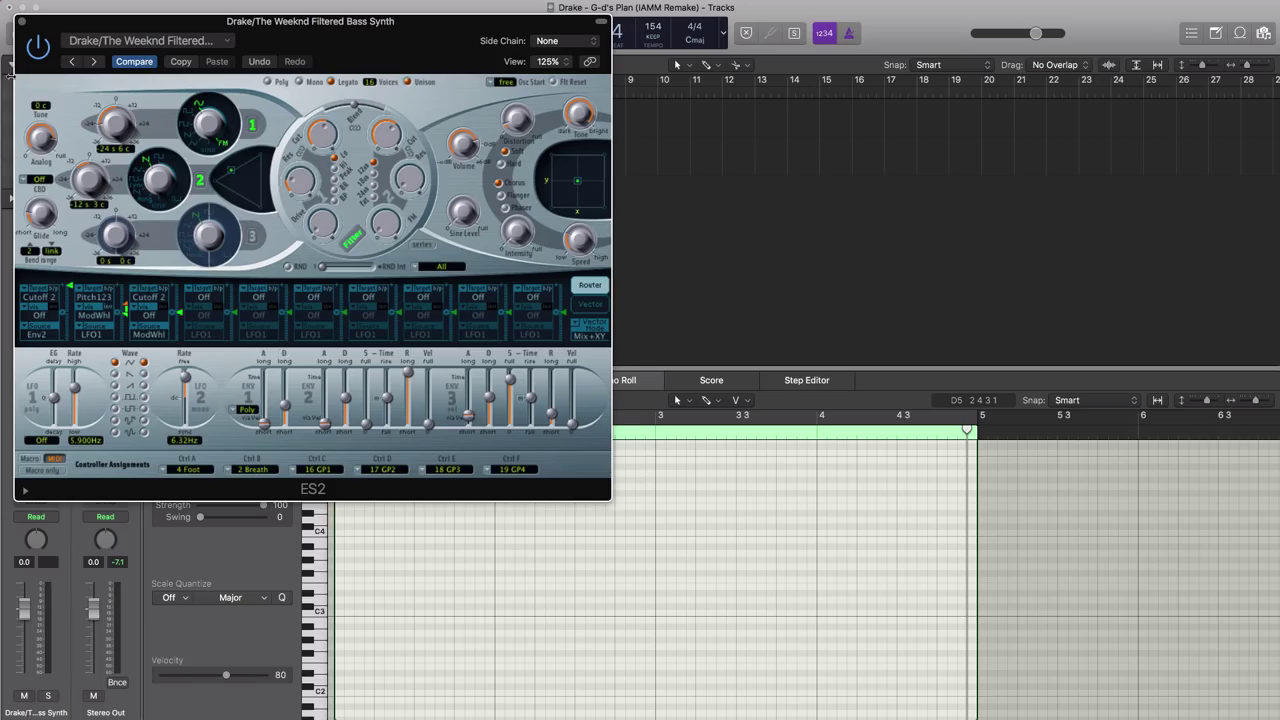
left_click(22, 21)
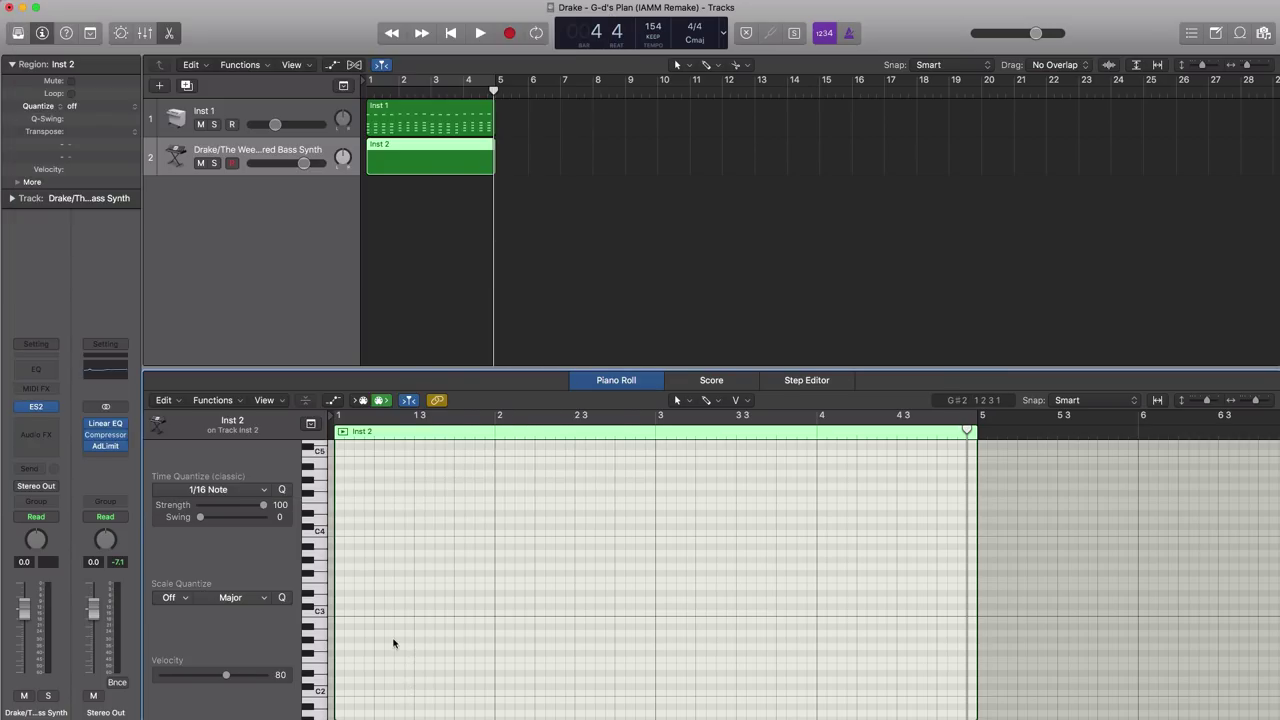
Step: Lower the bass synth track's volume, place an A5 note at bar 1, turn on cycle mode and play the loop
scroll(397, 645, "up", 5)
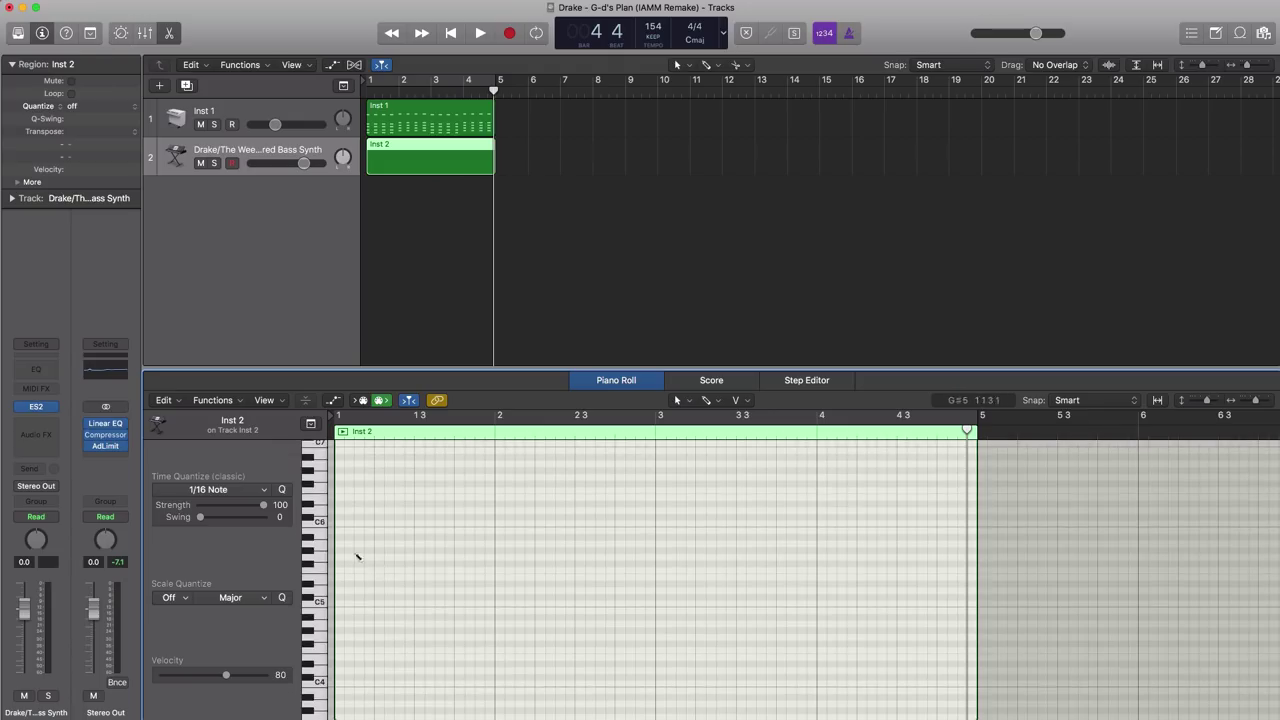
left_click(304, 163)
left_click_drag(276, 163, 280, 166)
key("space")
key("c")
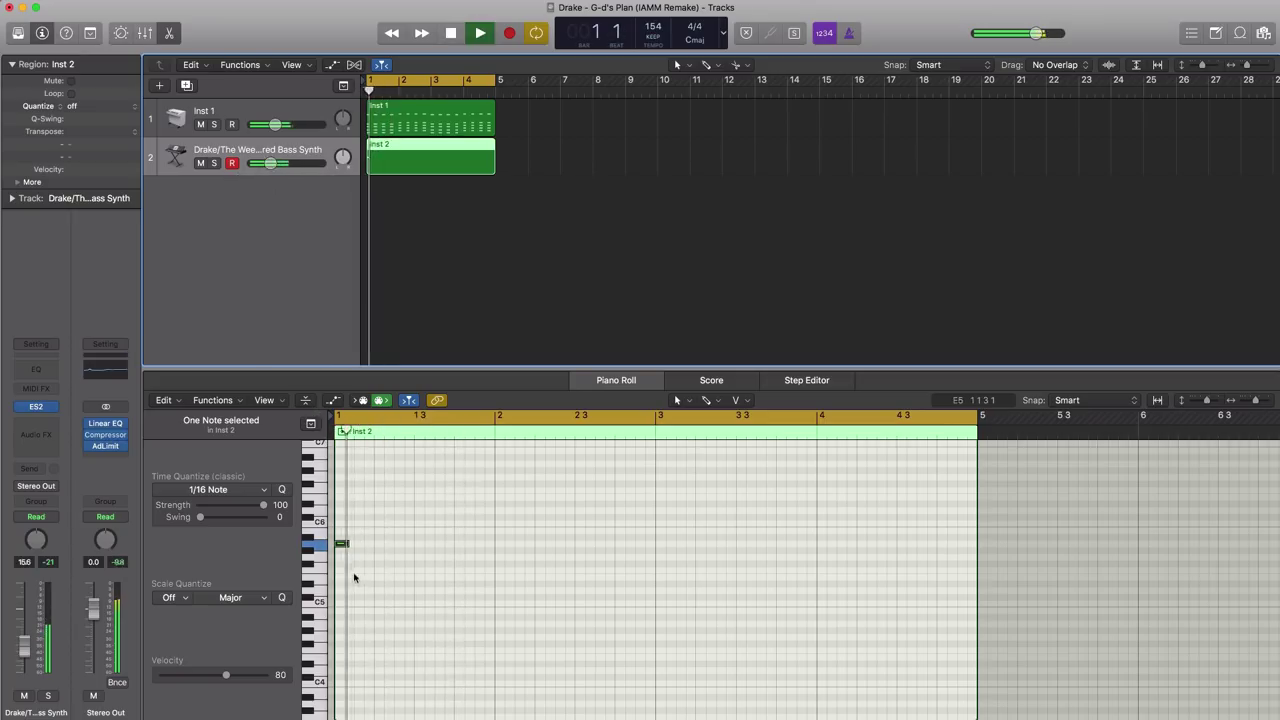
Step: Extend the A5 note at bar 1 to end at 1 2 4 1 and play it with the chords
key("space")
left_click_drag(344, 543, 404, 549)
key("space")
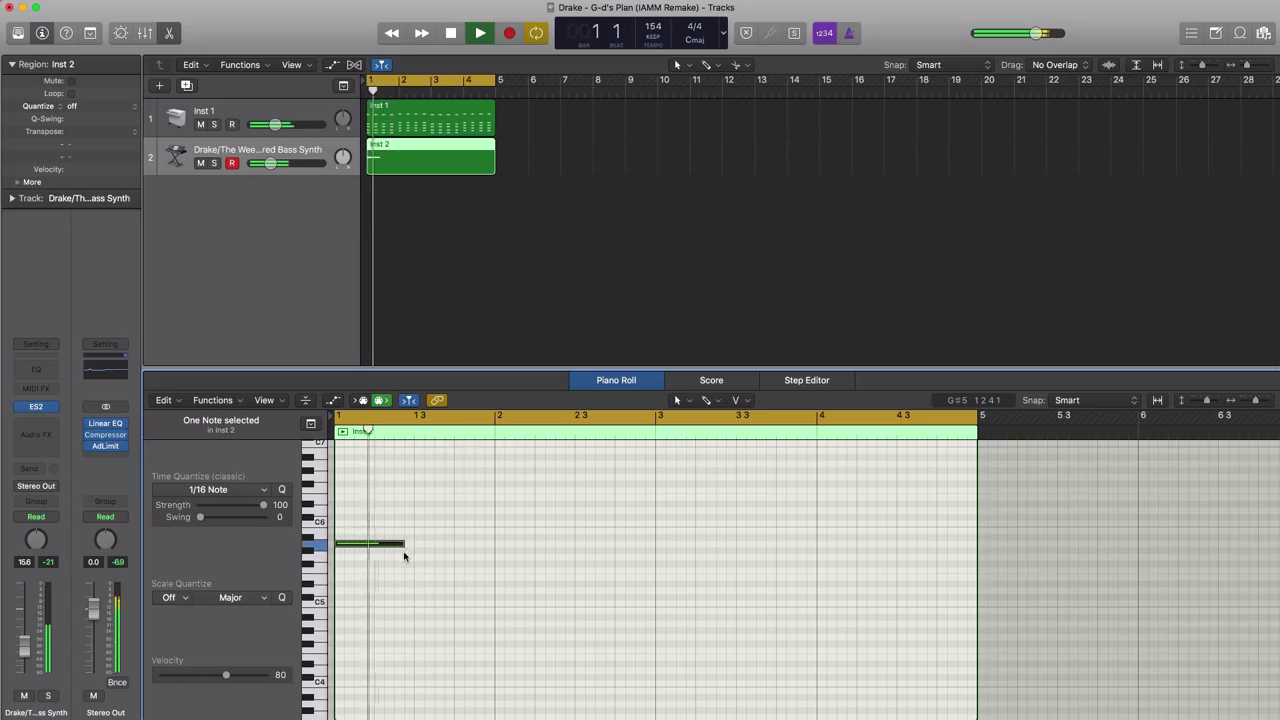
key("space")
key("space")
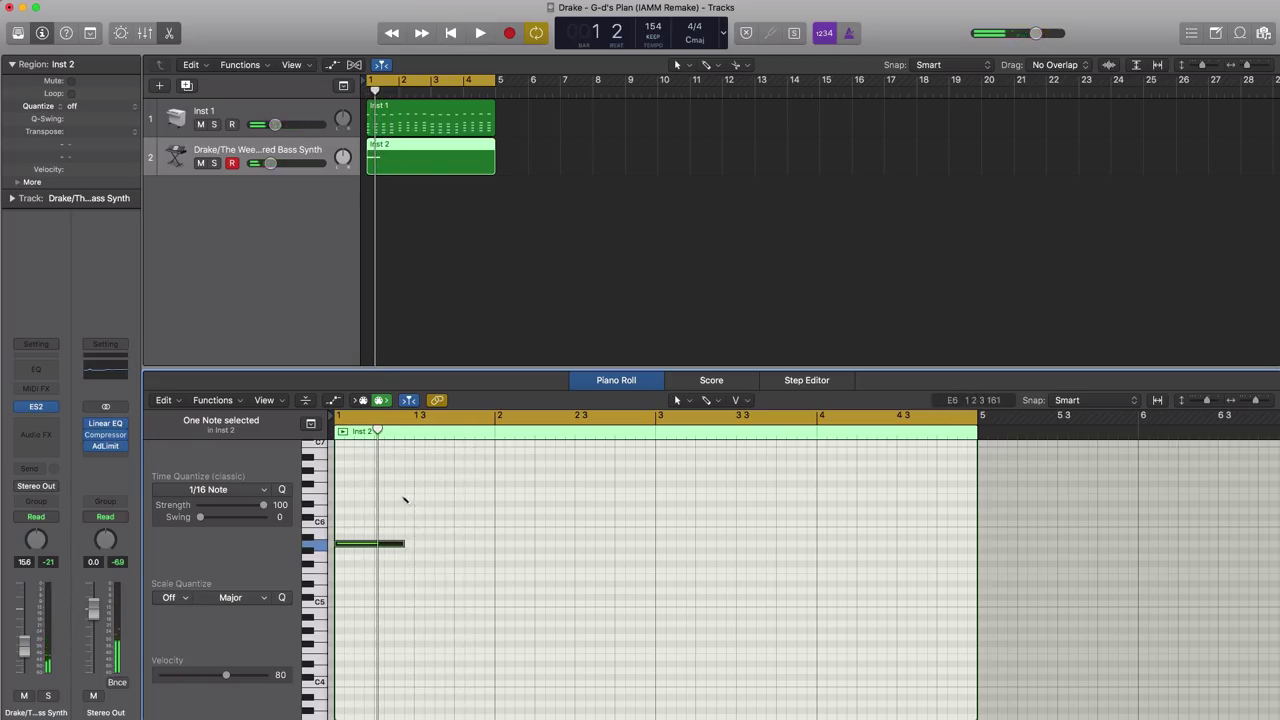
Step: Add an E6 note running from 1 2 3 1 to 1 4 2 1, overlapping the first note, and play the loop
left_click(407, 497)
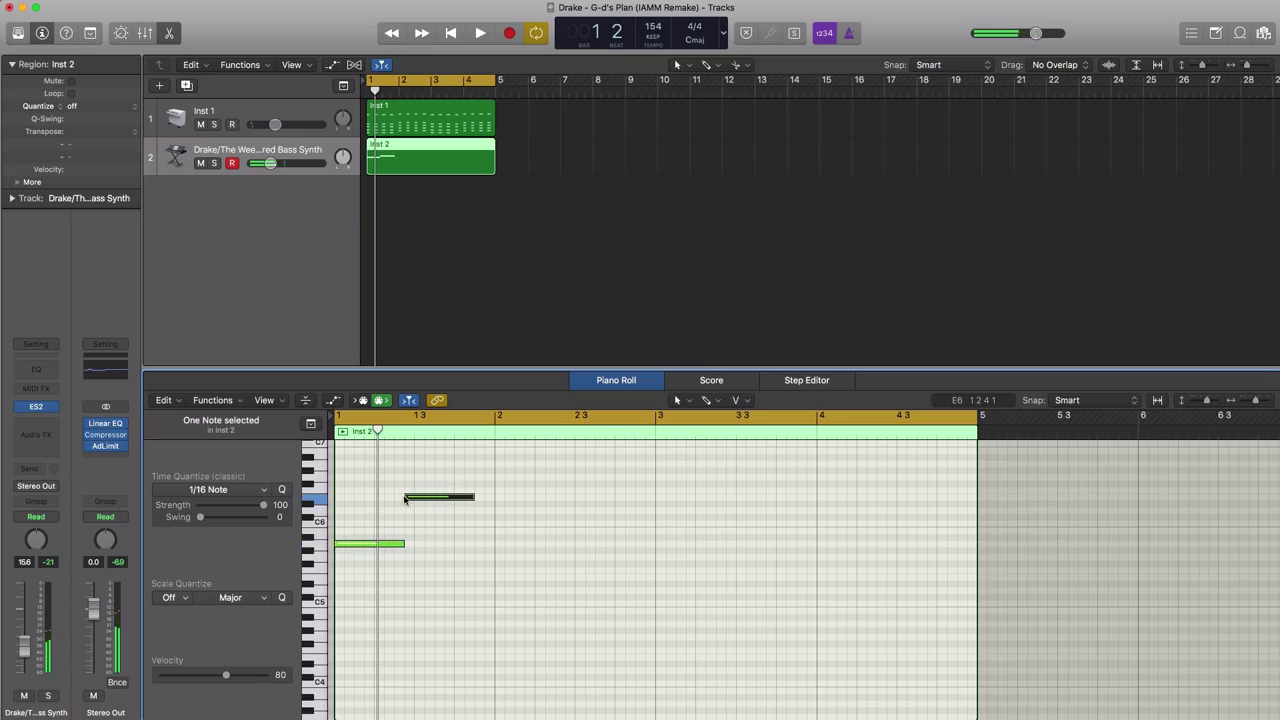
left_click_drag(405, 497, 395, 497)
key("space")
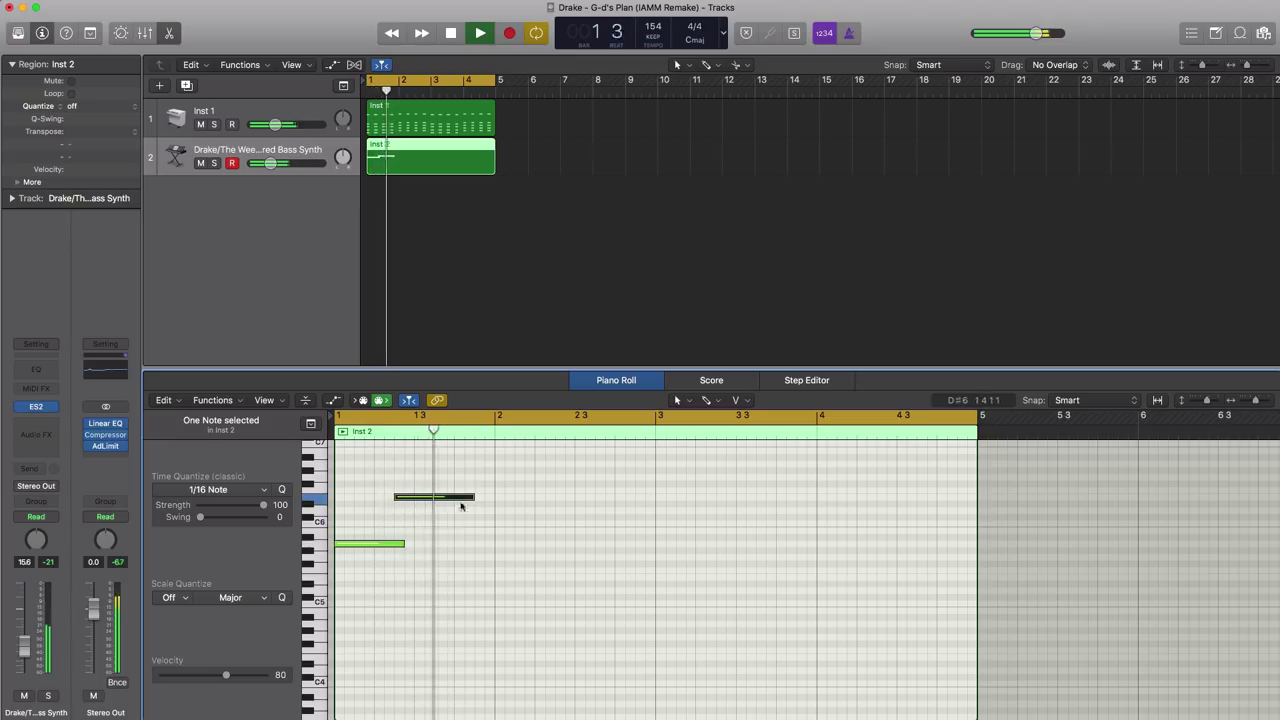
key("space")
left_click_drag(470, 497, 464, 497)
key("space")
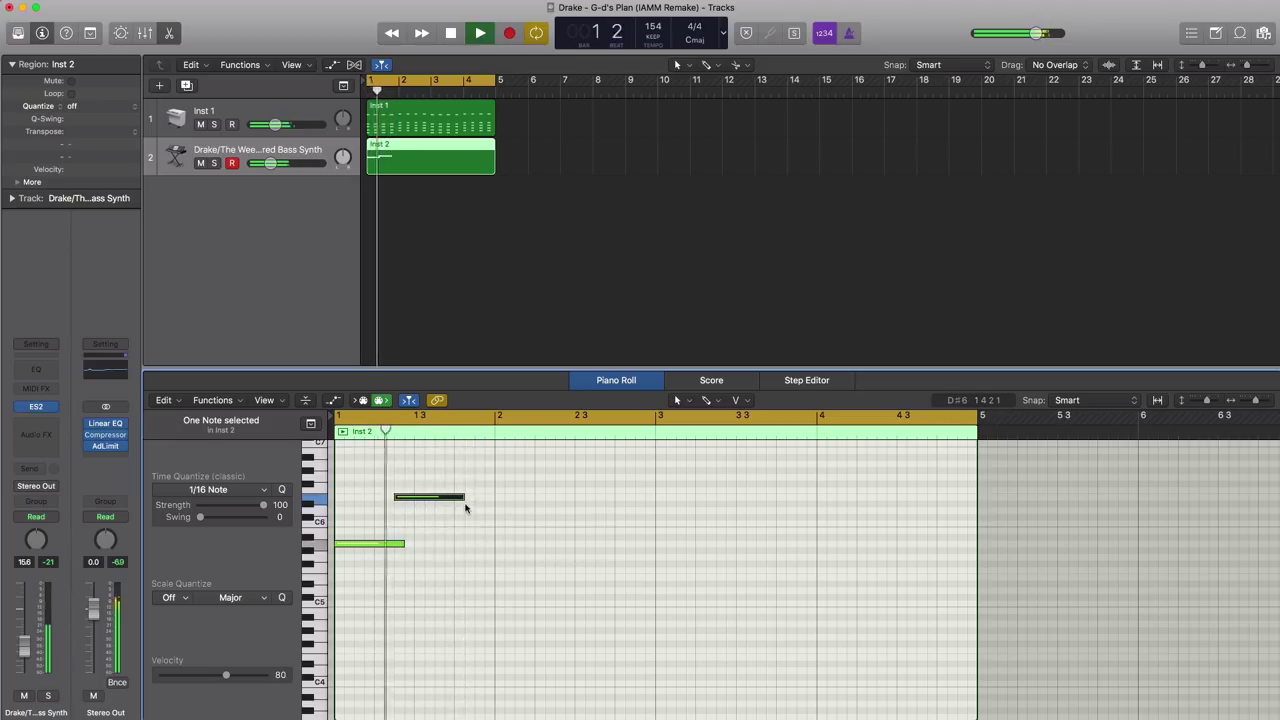
Step: Add a C6 note at 1 4 1 1 and an A5 note at 2 1 1 1, playing the melody after each
key("space")
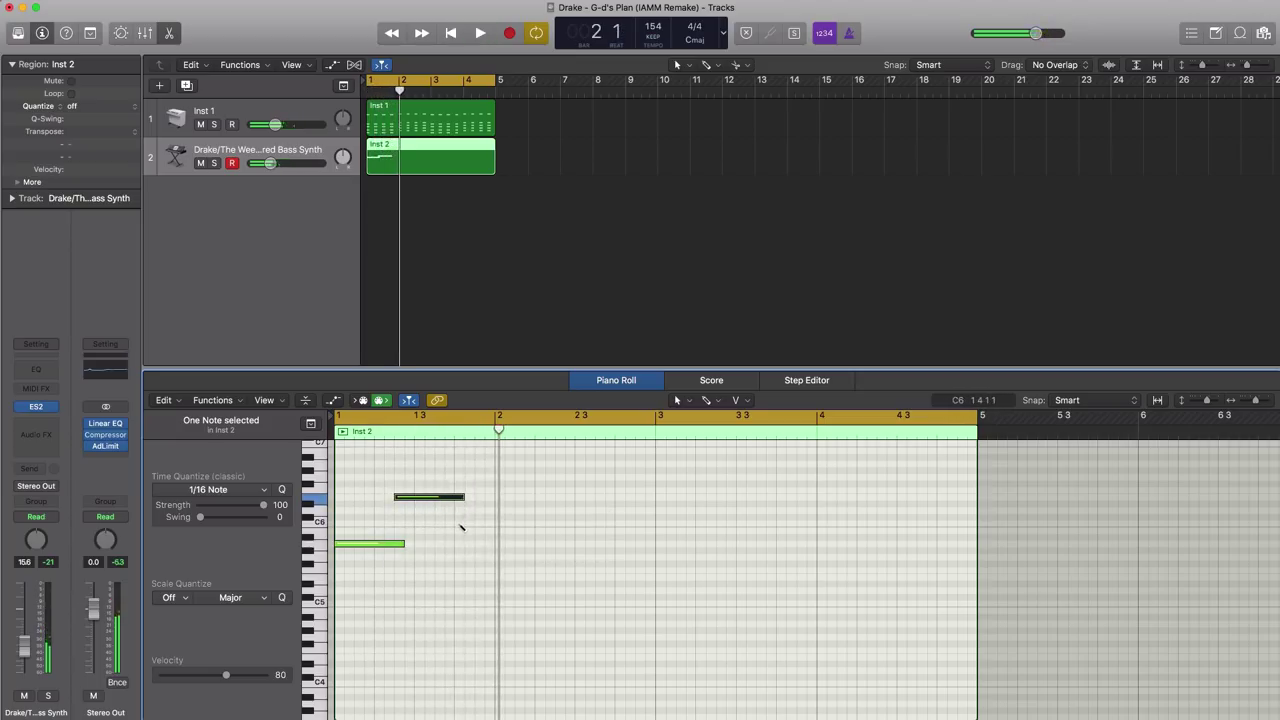
key("space")
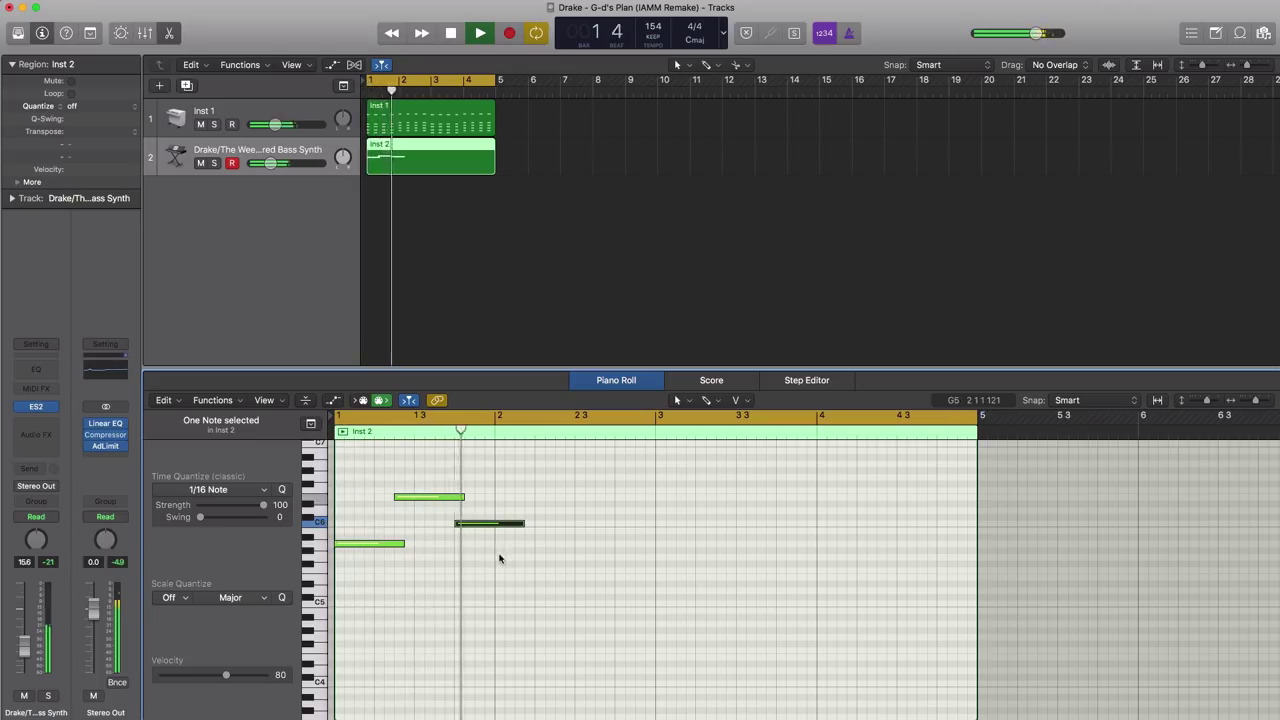
key("space")
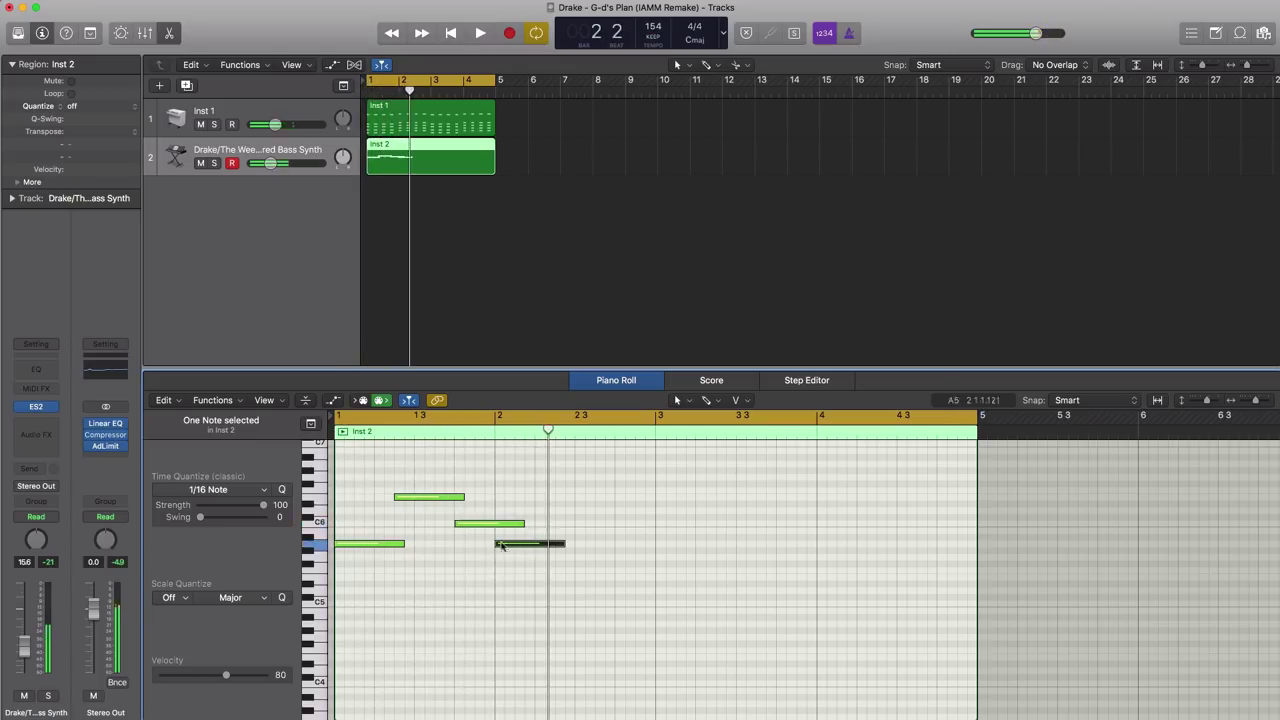
key("space")
Step: Stop playback and add a D6 note at 2 3 3 1 with a length of 0 1 3 0
mouse_move(507, 550)
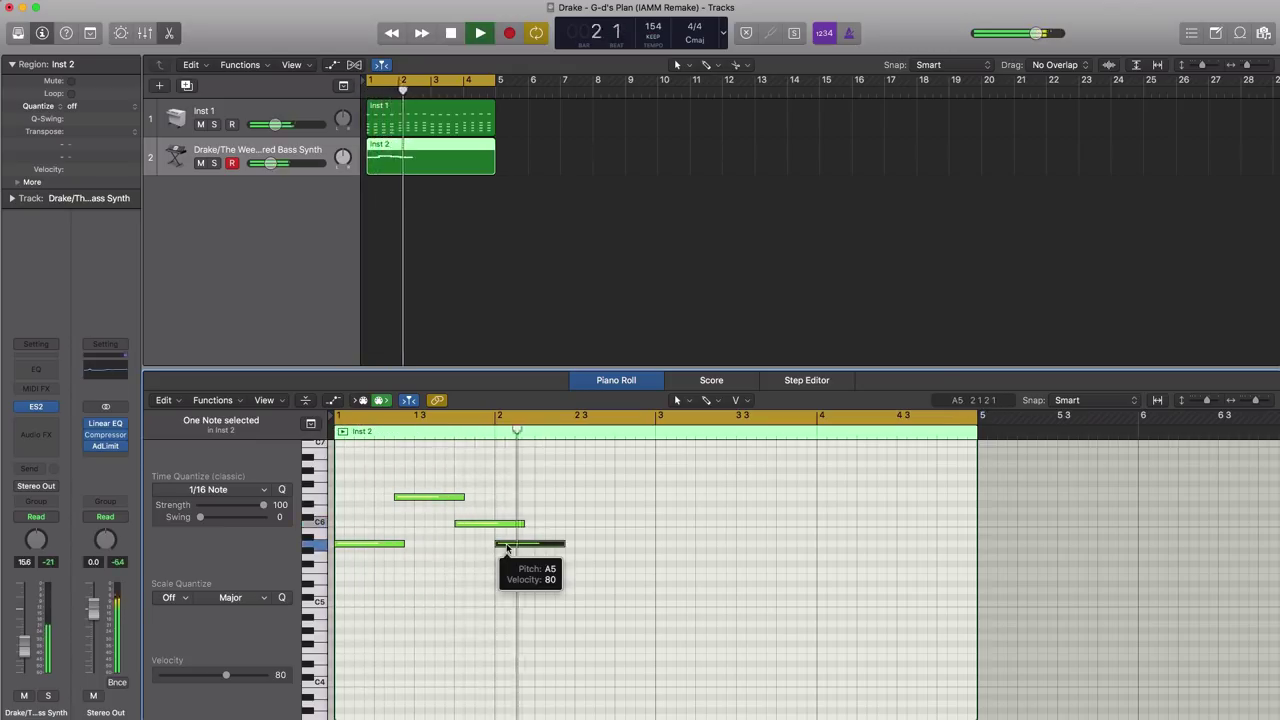
key("space")
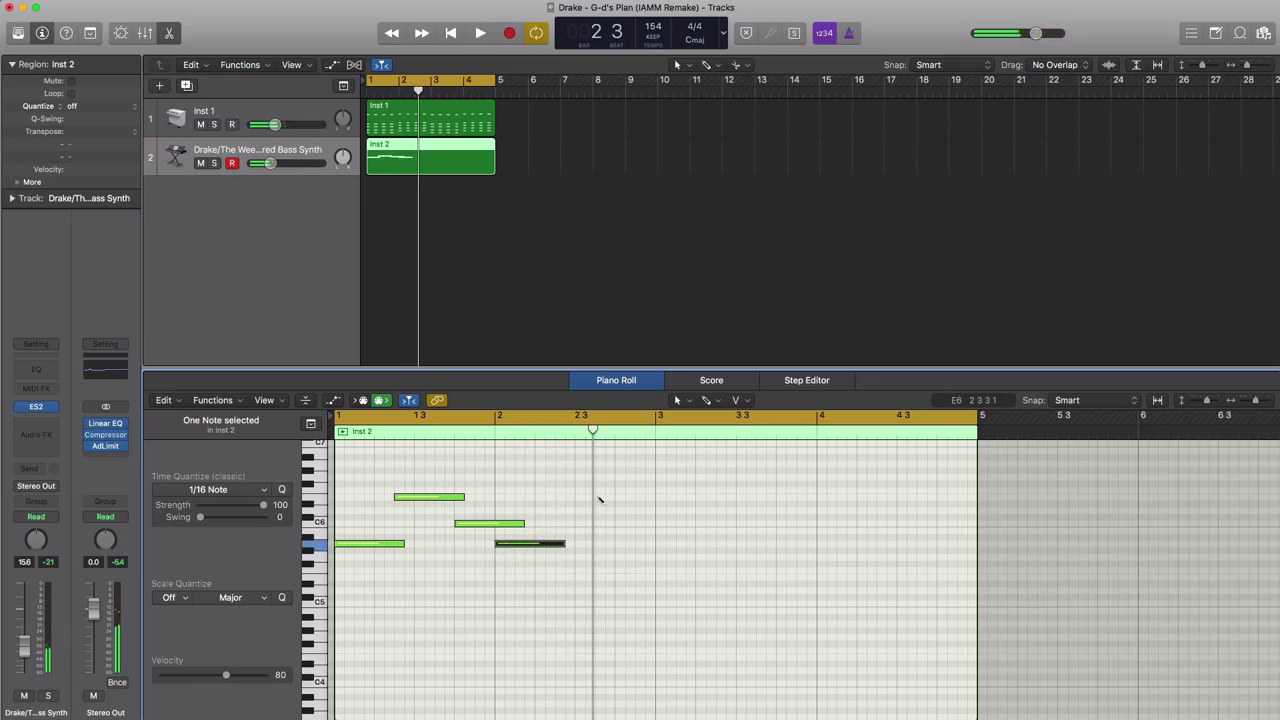
left_click(597, 511, "super")
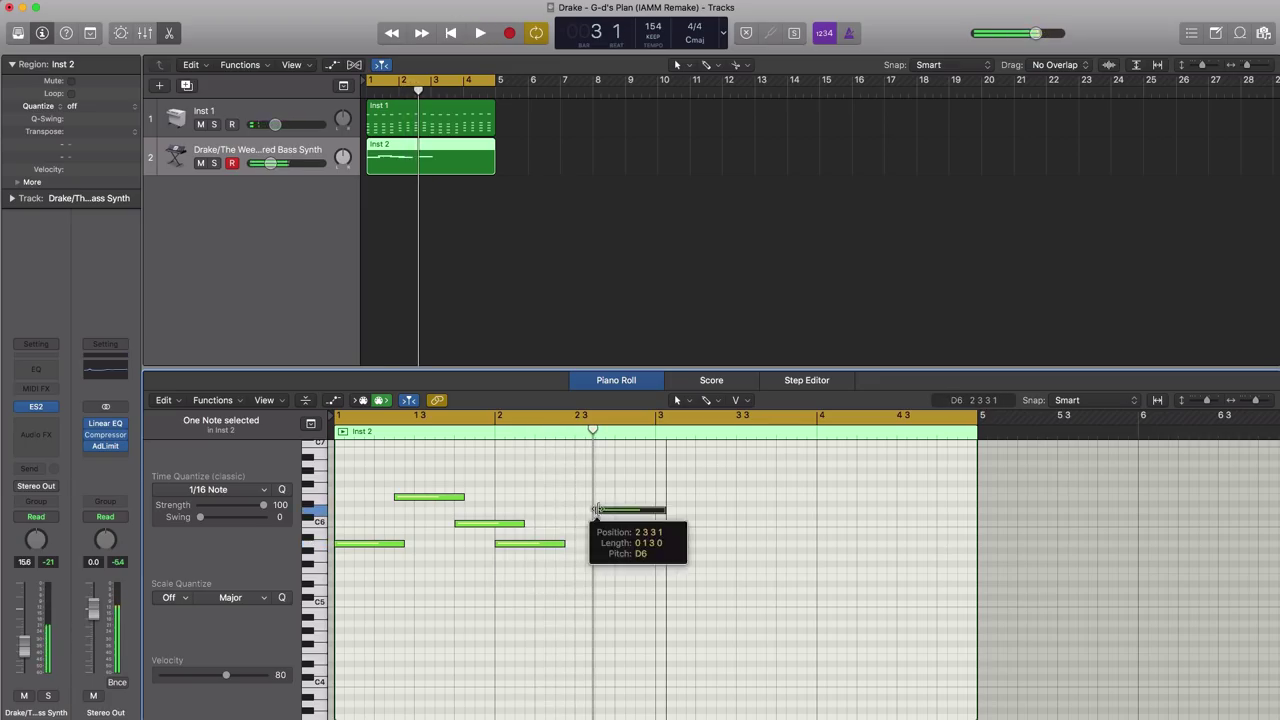
Step: Extend the A5 note at bar 2 to reach the start of the D6 note, and play the loop
left_click_drag(559, 543, 594, 543)
key("space")
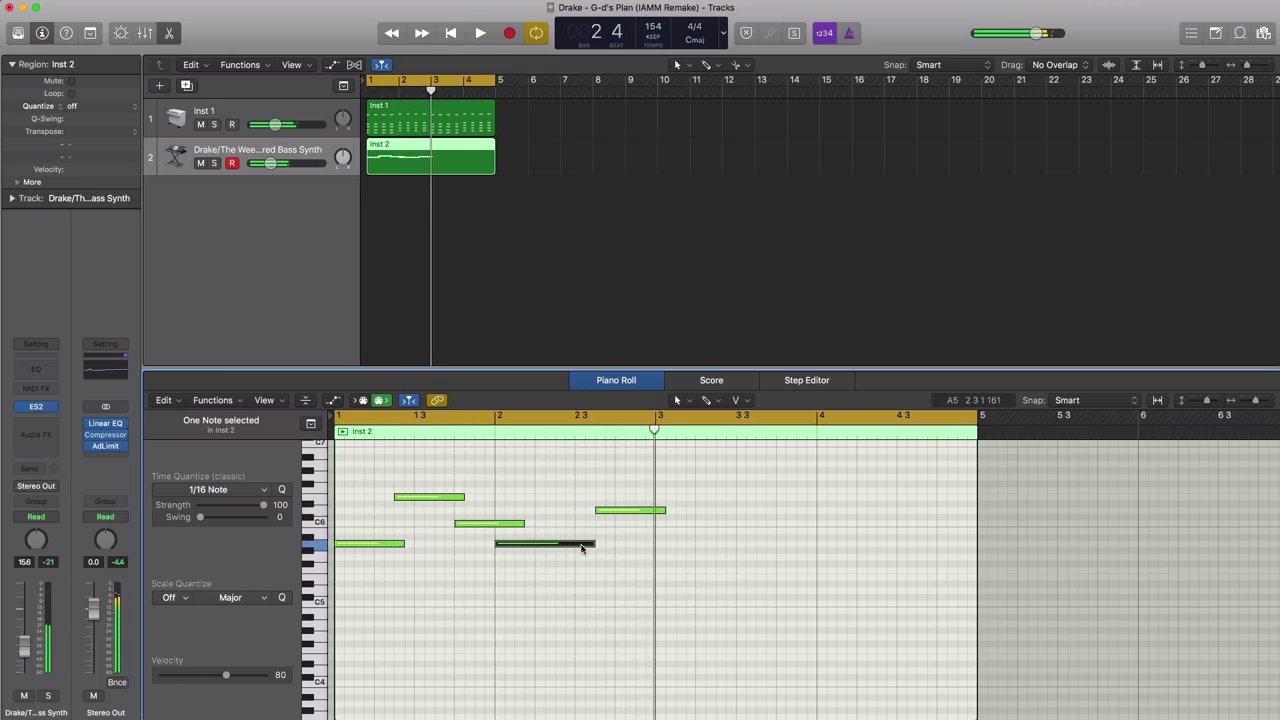
mouse_move(603, 545)
key("space")
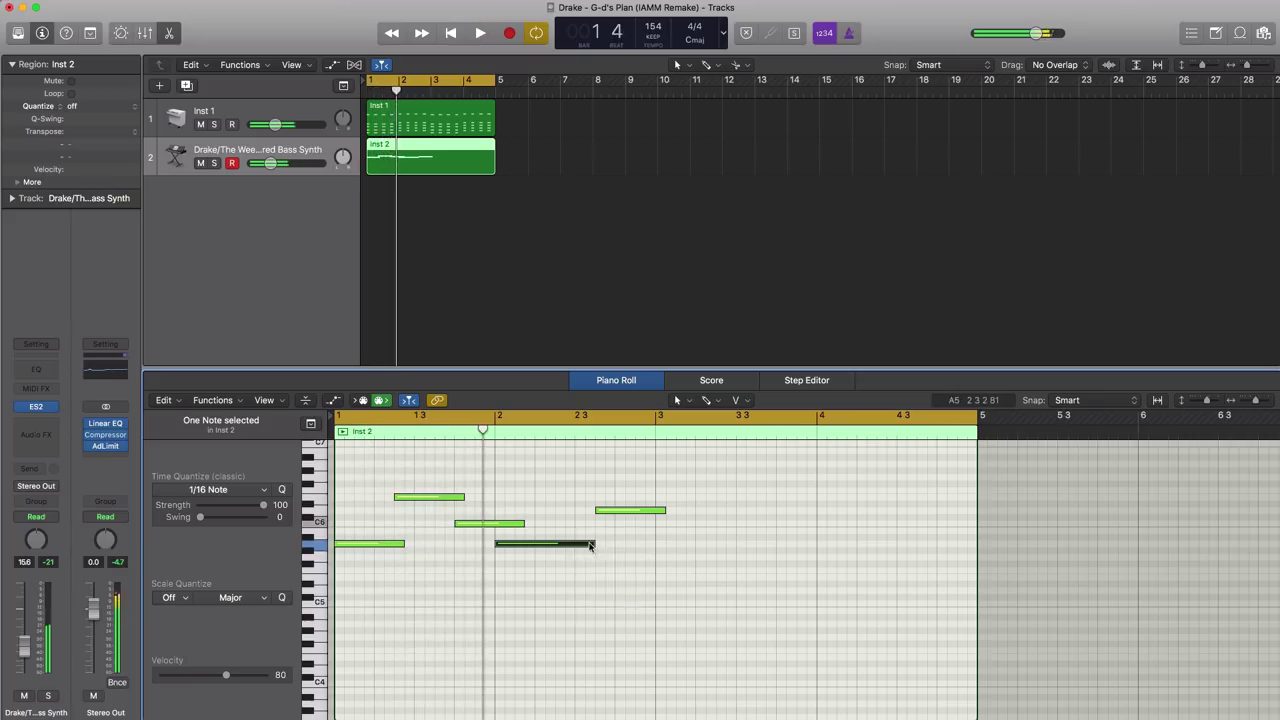
Step: Start the D6 note earlier, at 2 2 3 1, set the bar 2 A5 note's length to 0 1 3 0, and play the loop
left_click_drag(591, 543, 556, 511)
left_click(552, 543)
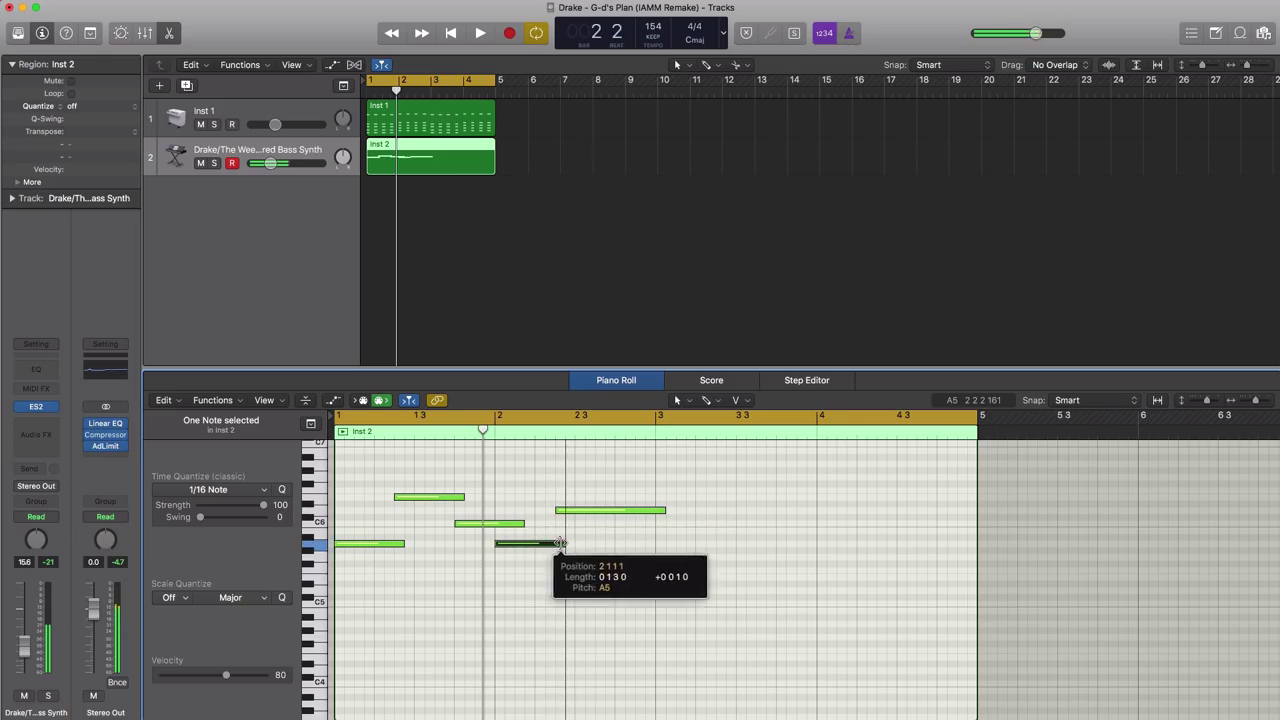
key("space")
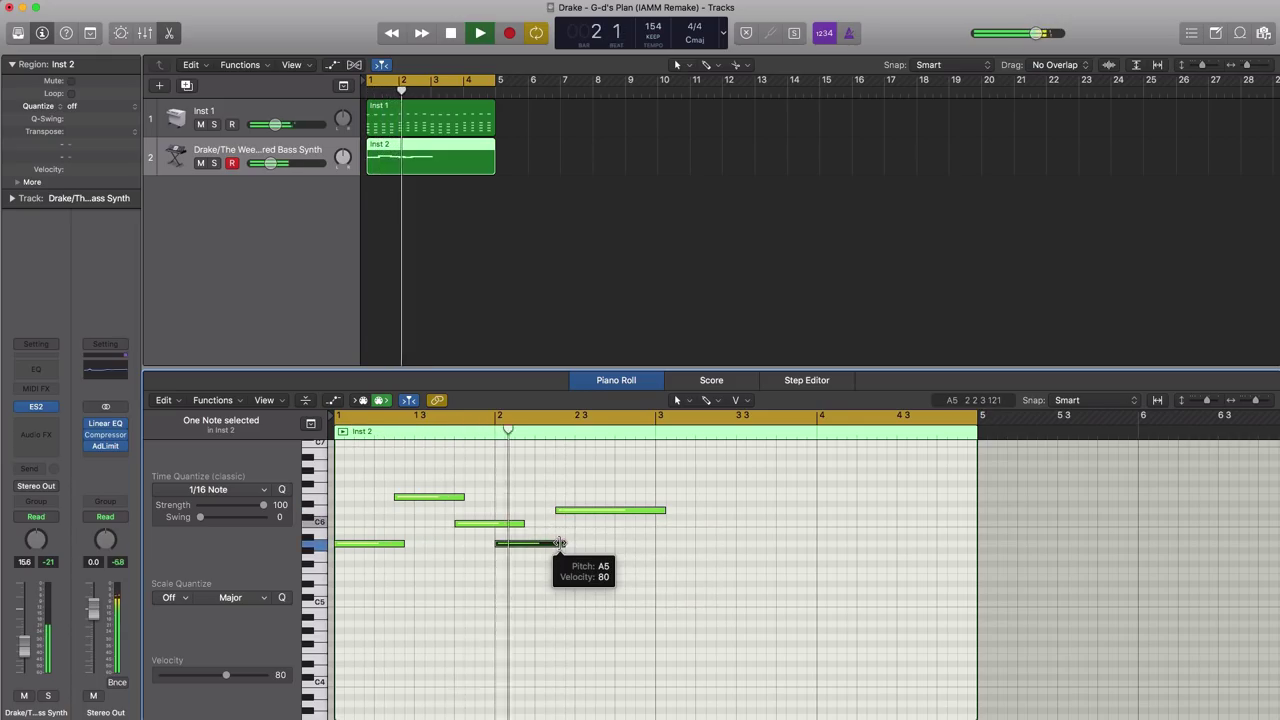
key("space")
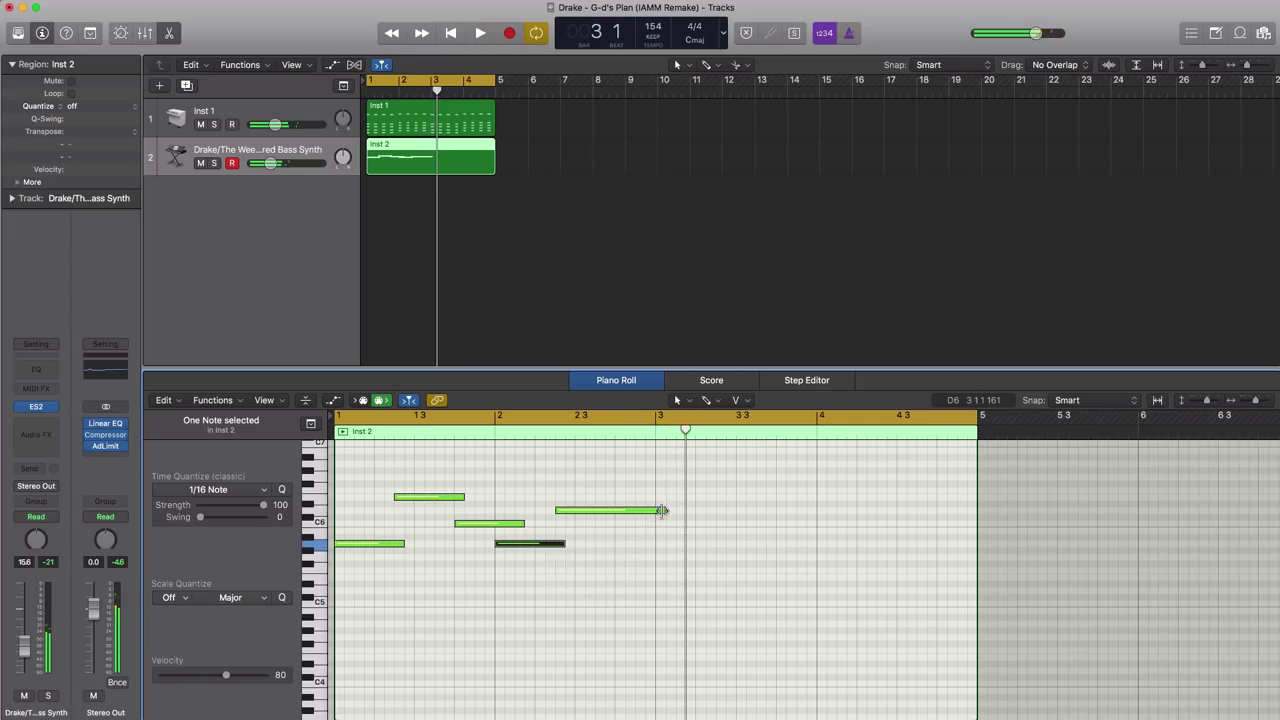
Step: Shorten the D6 note to end at beat 4 of bar 2, add a short B5 note right after it, and play the melody
left_click_drag(664, 511, 648, 535)
key("space")
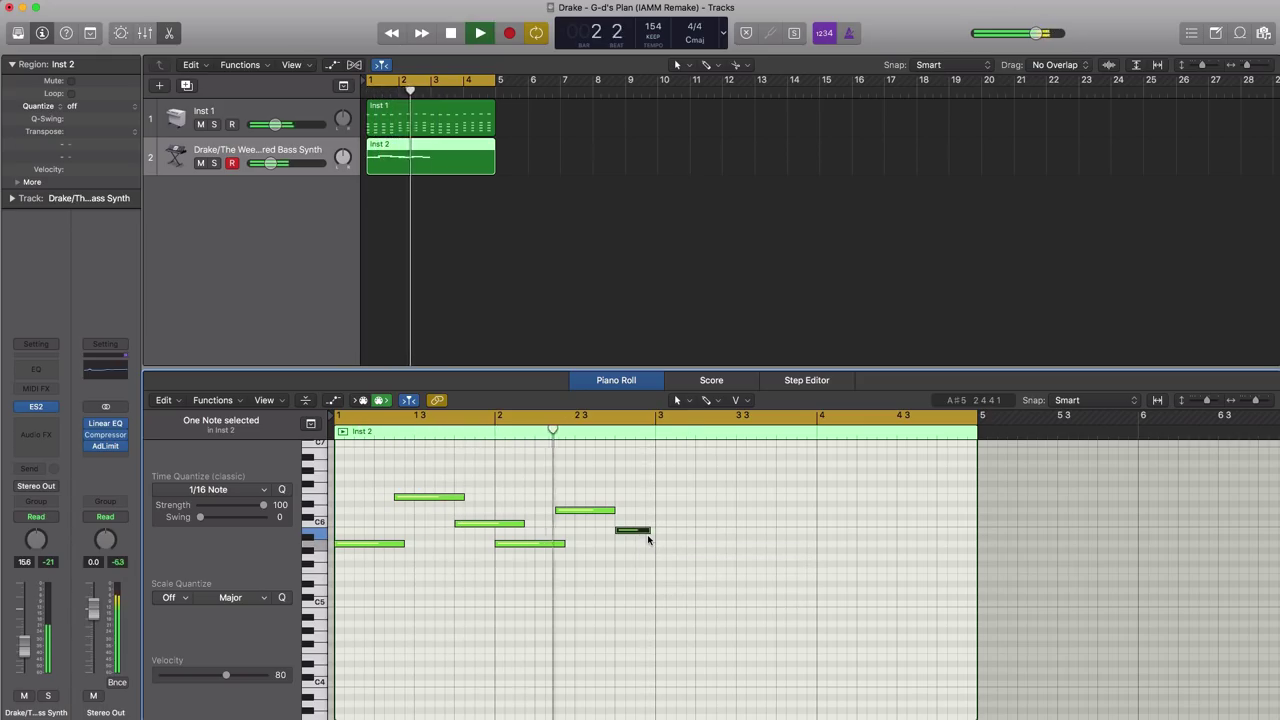
key("space")
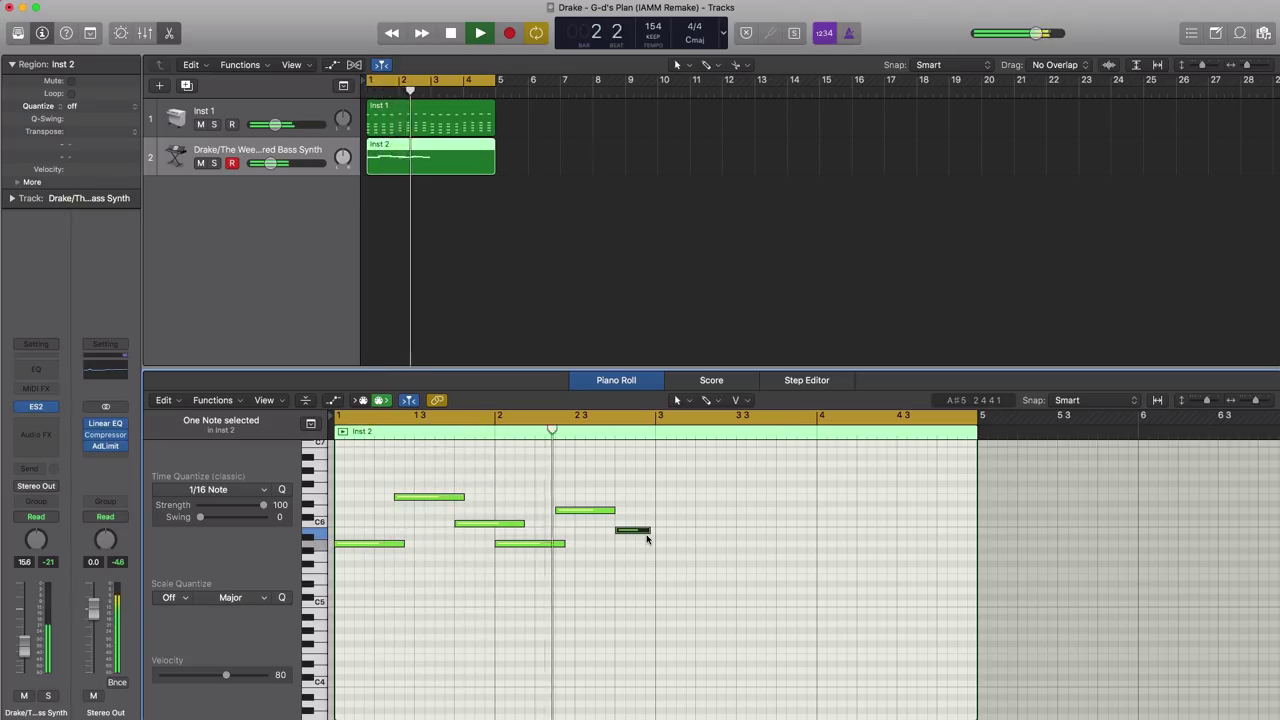
Step: Extend the end of the D6 note so it slightly overlaps the B5 note, and play the loop
key("space")
left_click_drag(613, 510, 621, 510)
key("space")
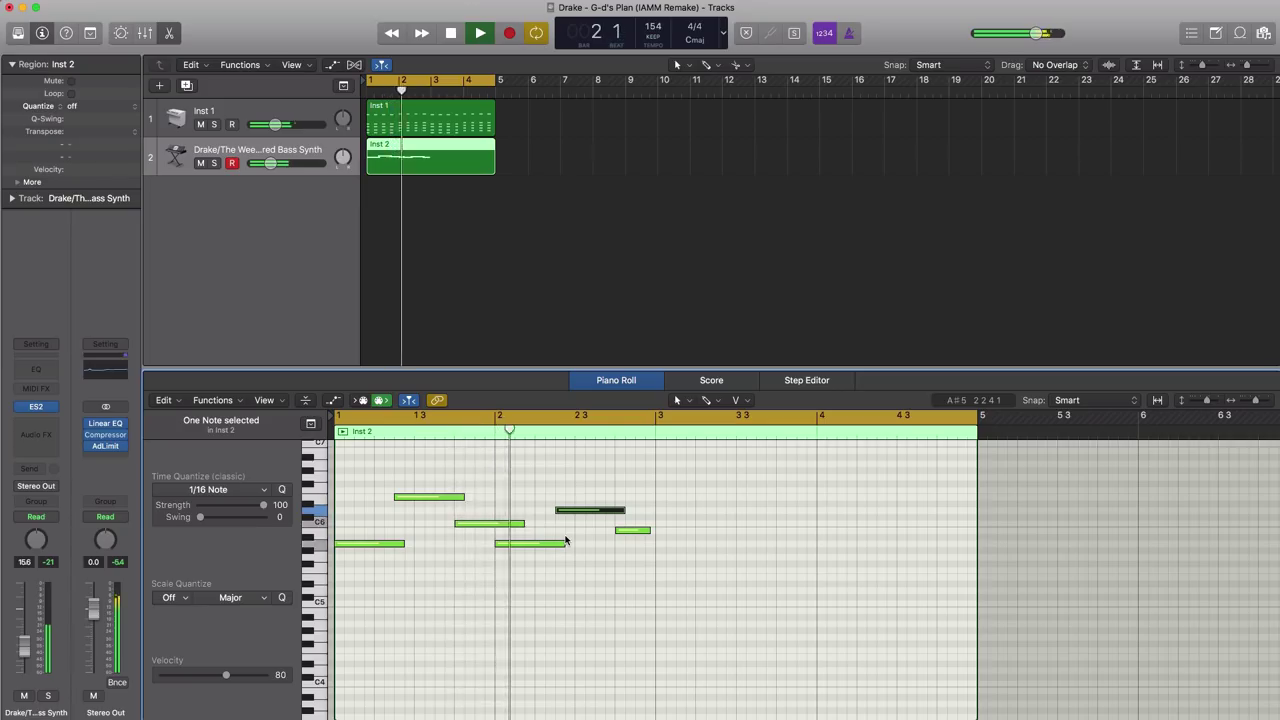
key("space")
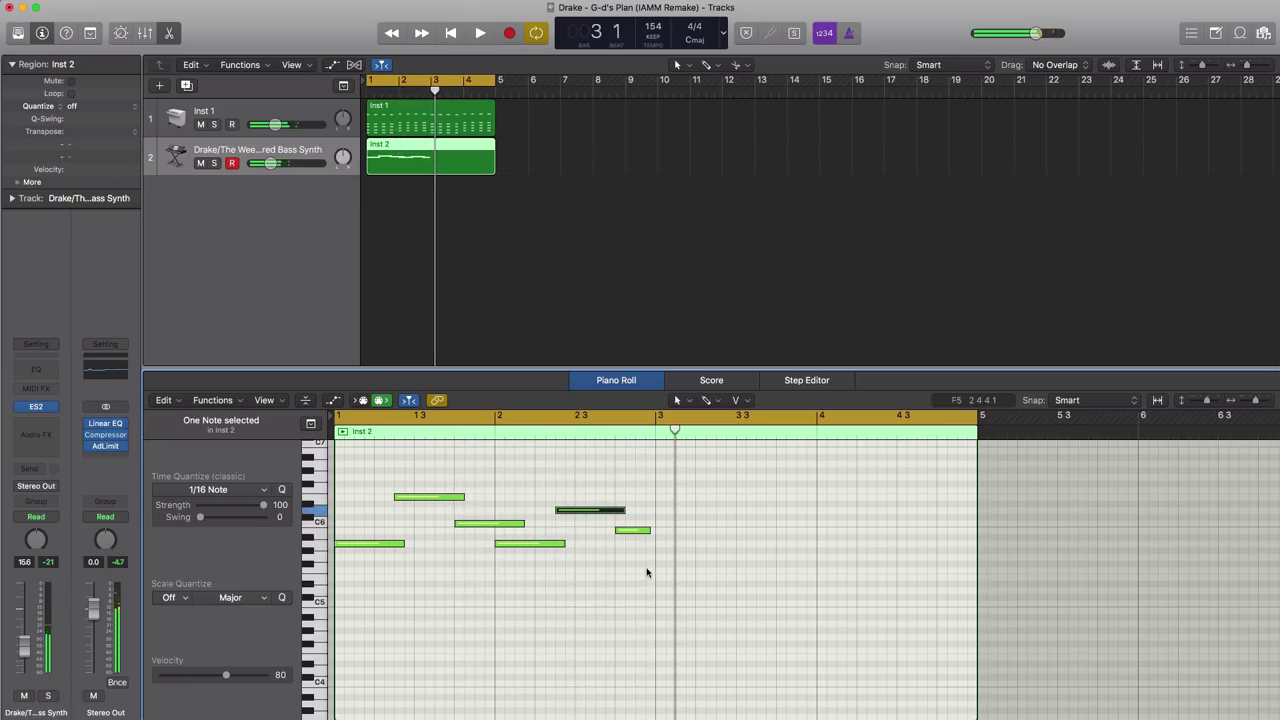
Step: Copy the six melody notes of bars 1 and 2 to start at bar 3, and play the loop
left_click_drag(662, 575, 670, 548)
mouse_move(345, 549)
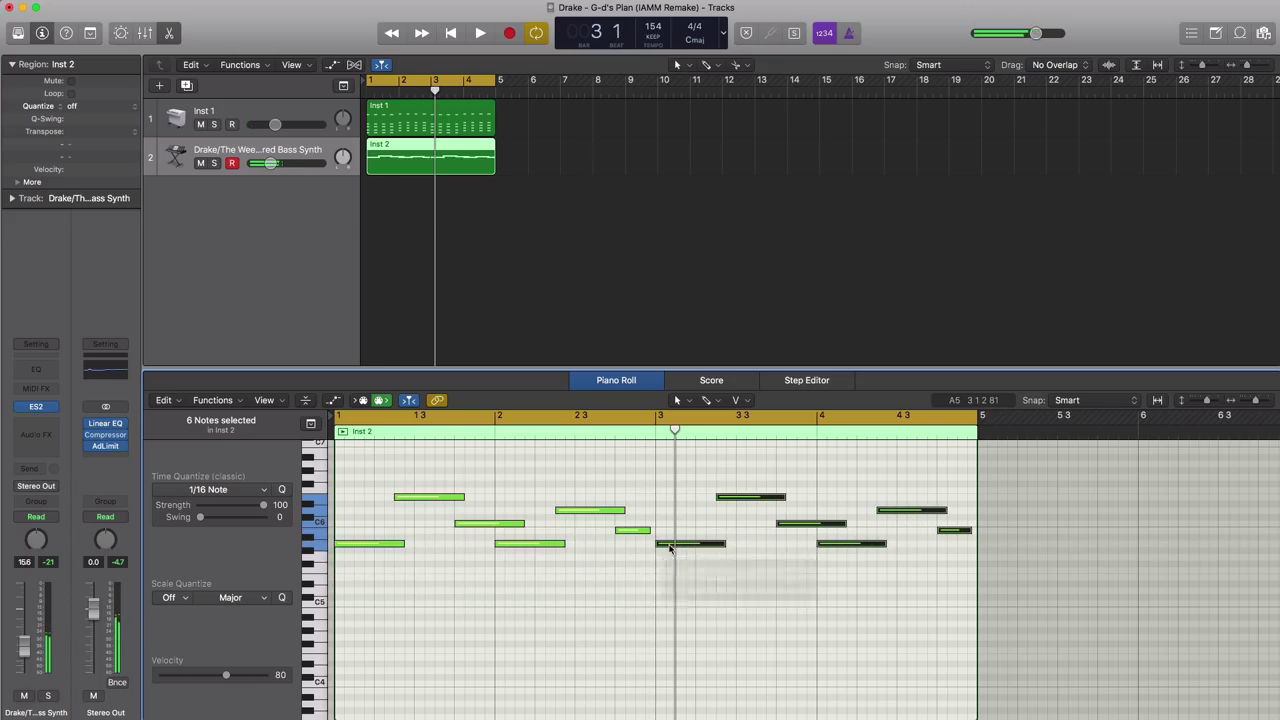
key("space")
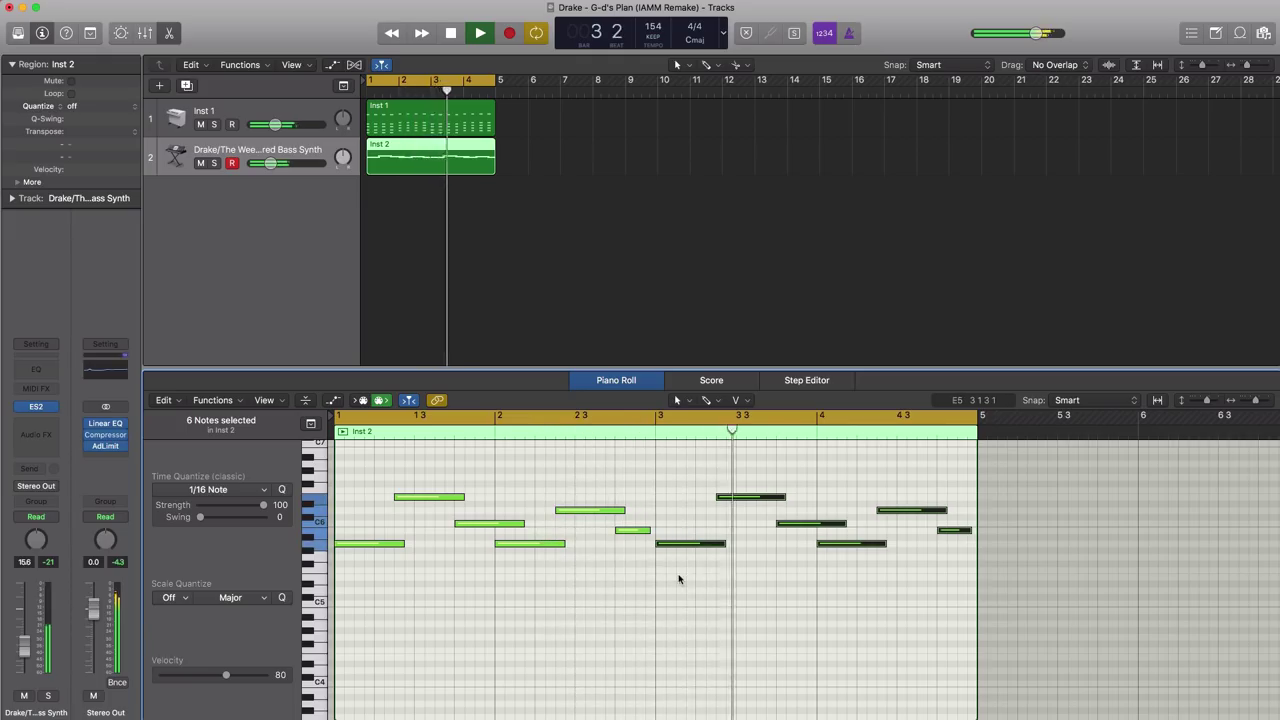
key("space")
Step: Extend the B5 note at the end of bar 2 slightly past the start of bar 3, and play the loop
left_click_drag(648, 531, 662, 532)
key("space")
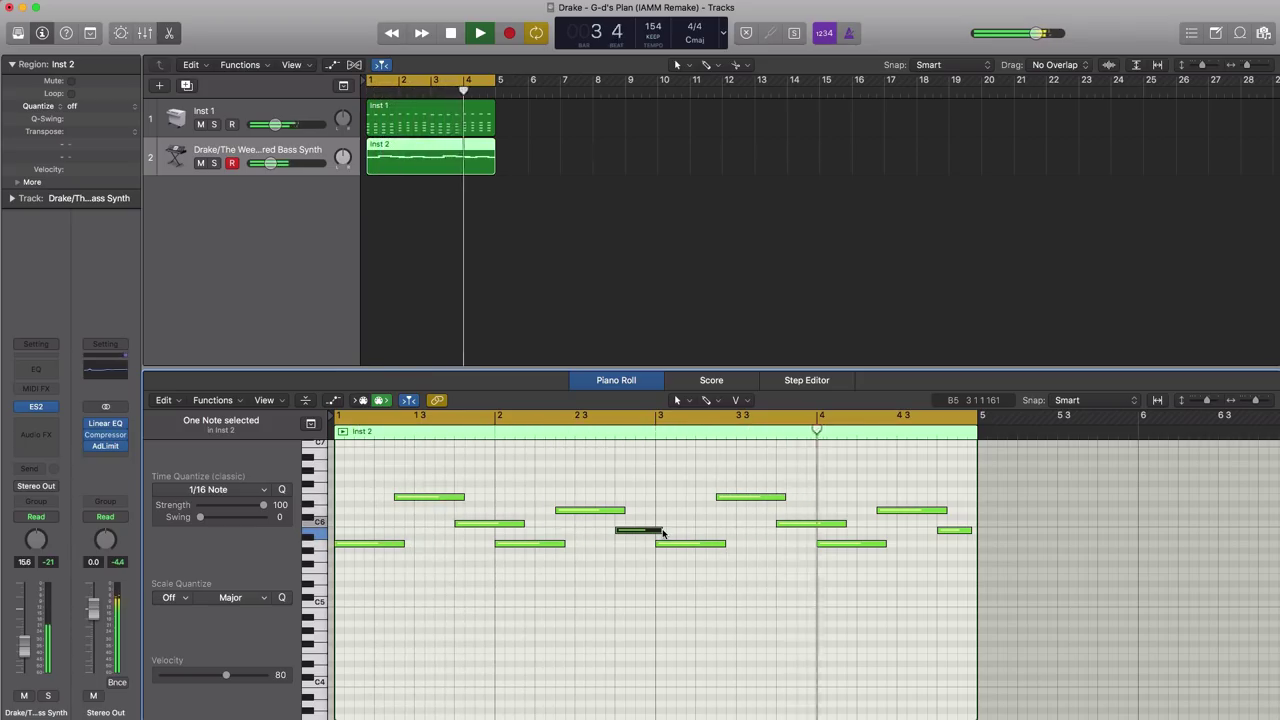
key("space")
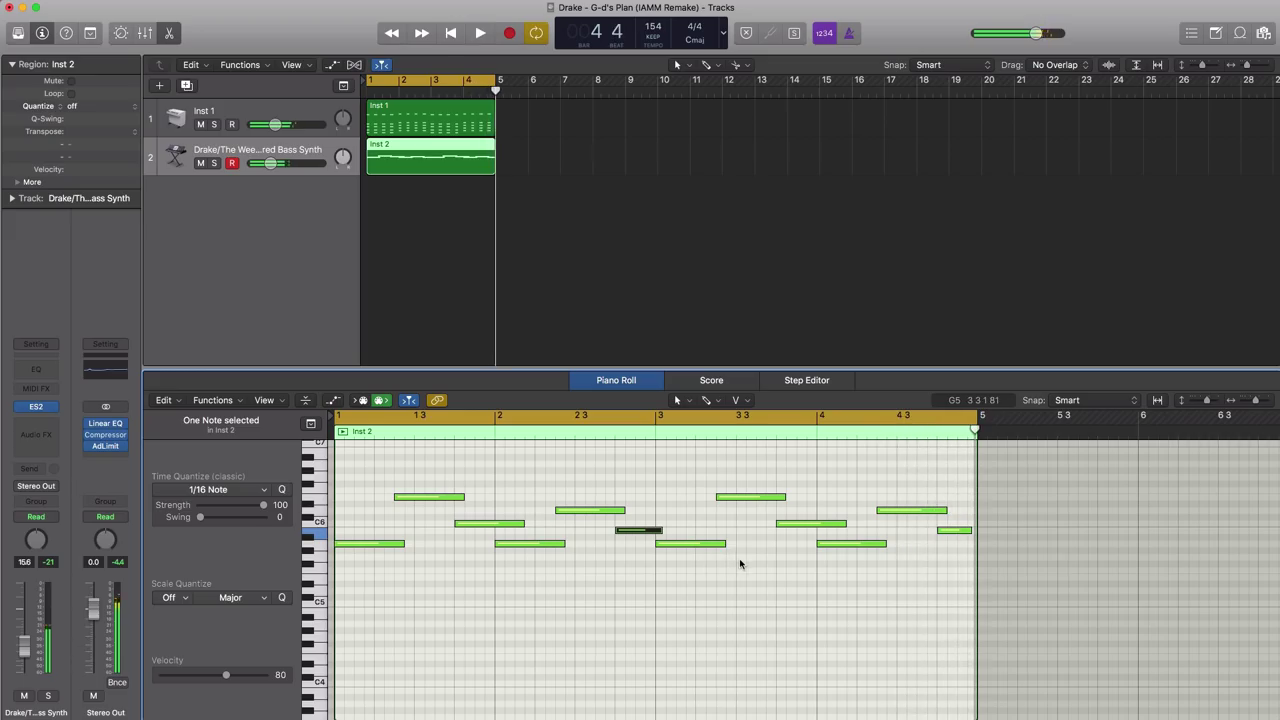
Step: Delete the last B5 note in bar 4, extend the D6 note before it to the end of the region, and play the loop
left_click(953, 528)
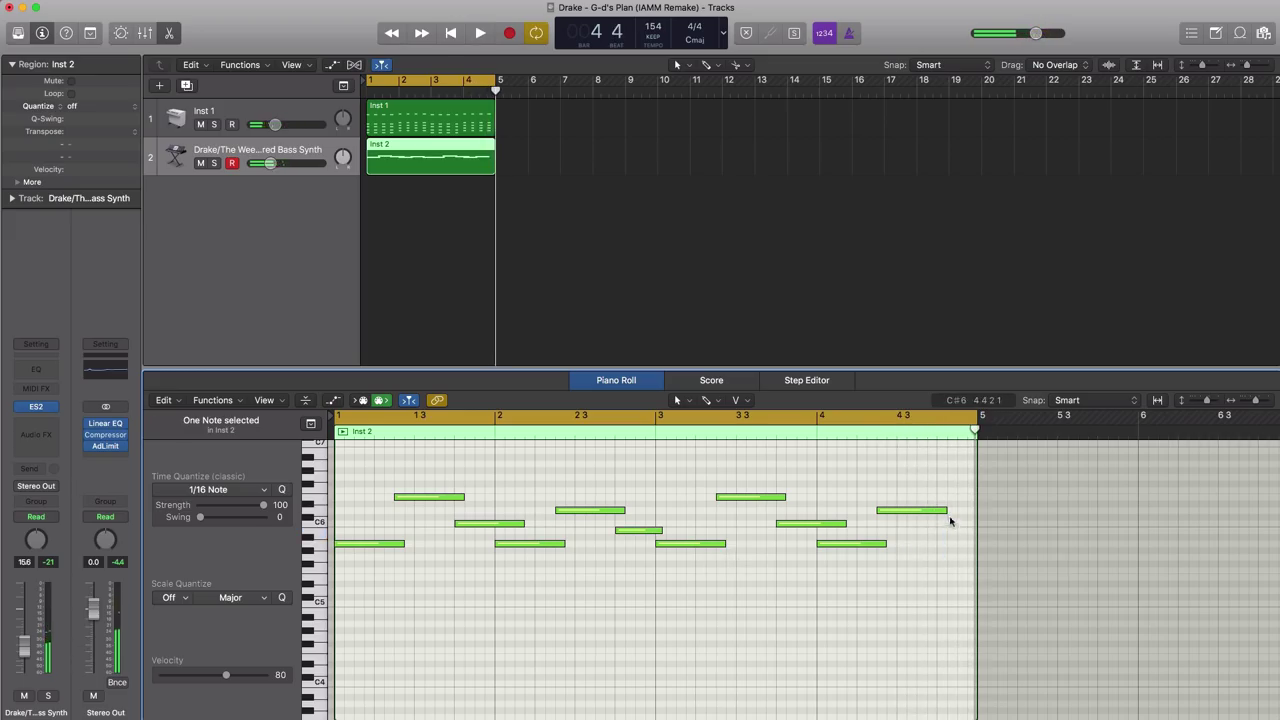
left_click_drag(944, 512, 971, 515)
key("space")
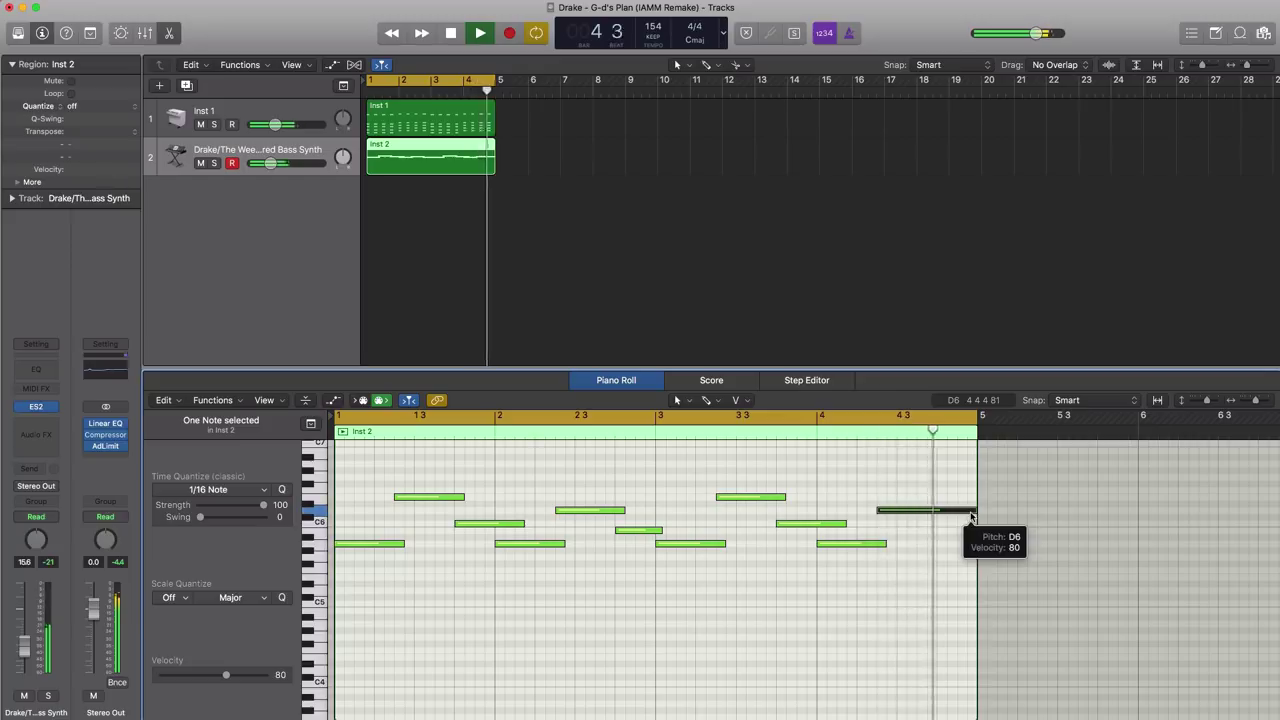
key("space")
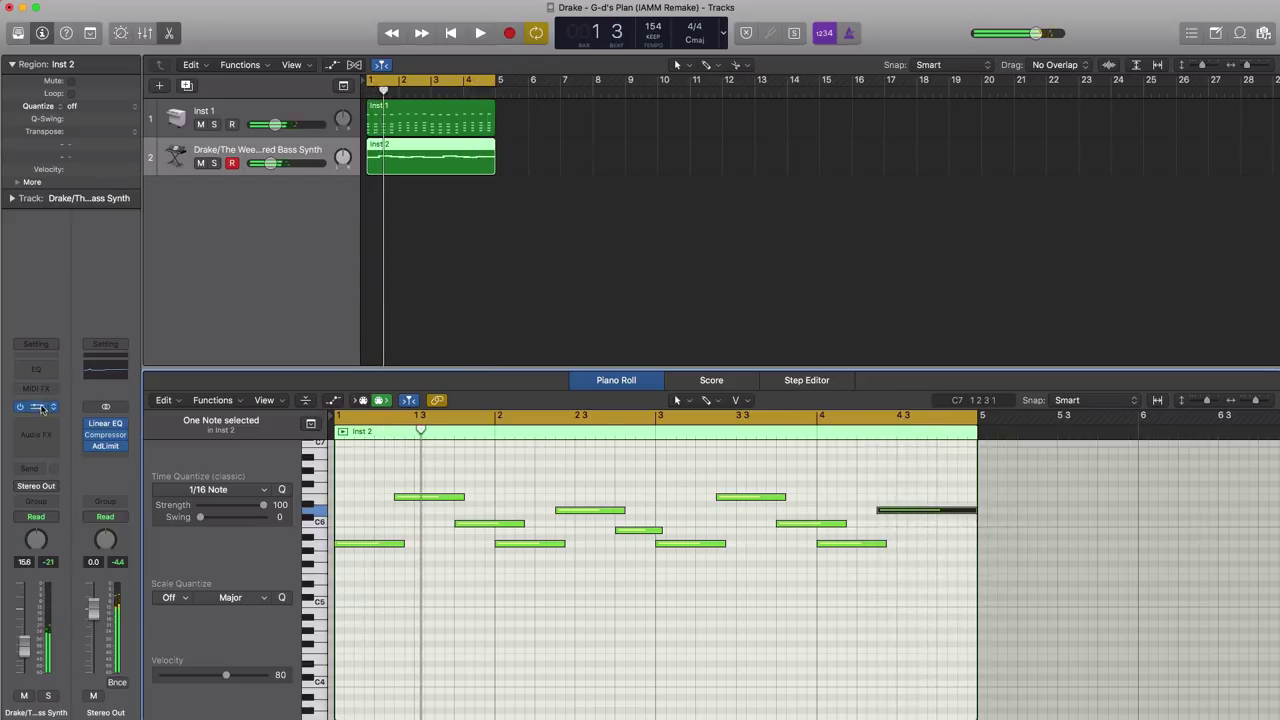
Step: Open the ES2 synth on the bass synth track, examine its settings while the loop plays, and close it
left_click(37, 407)
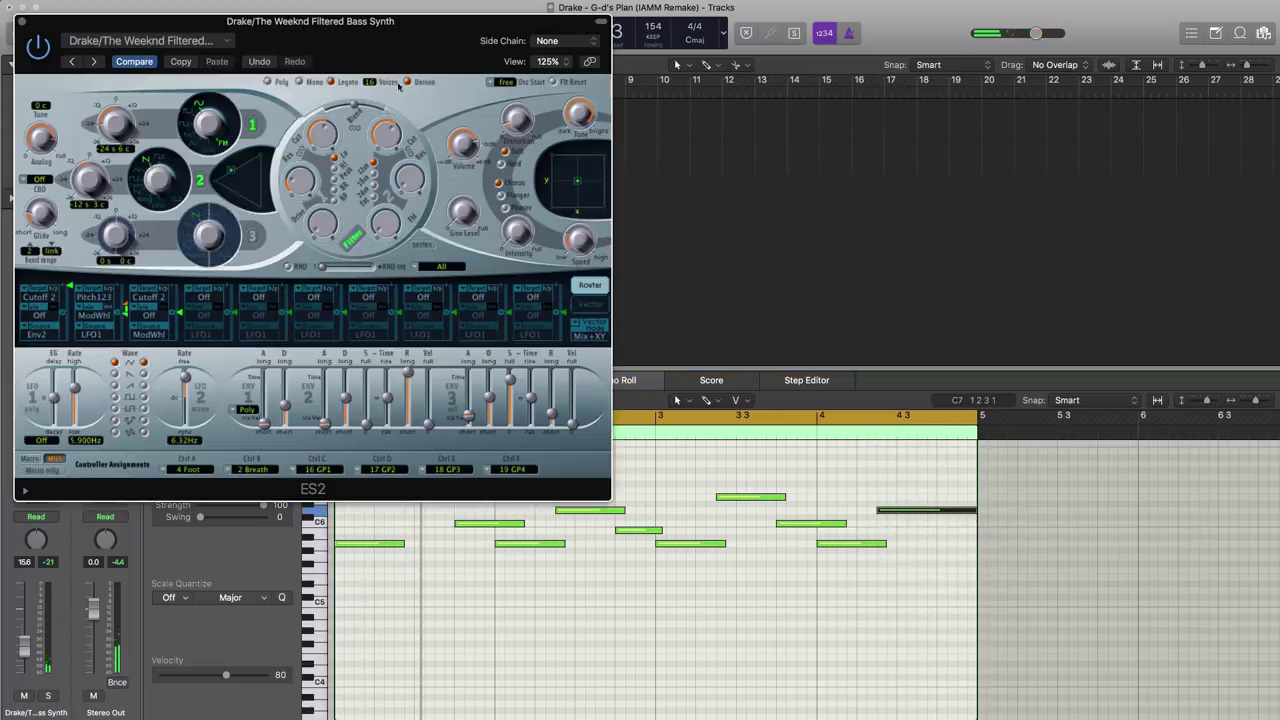
left_click_drag(412, 55, 656, 153)
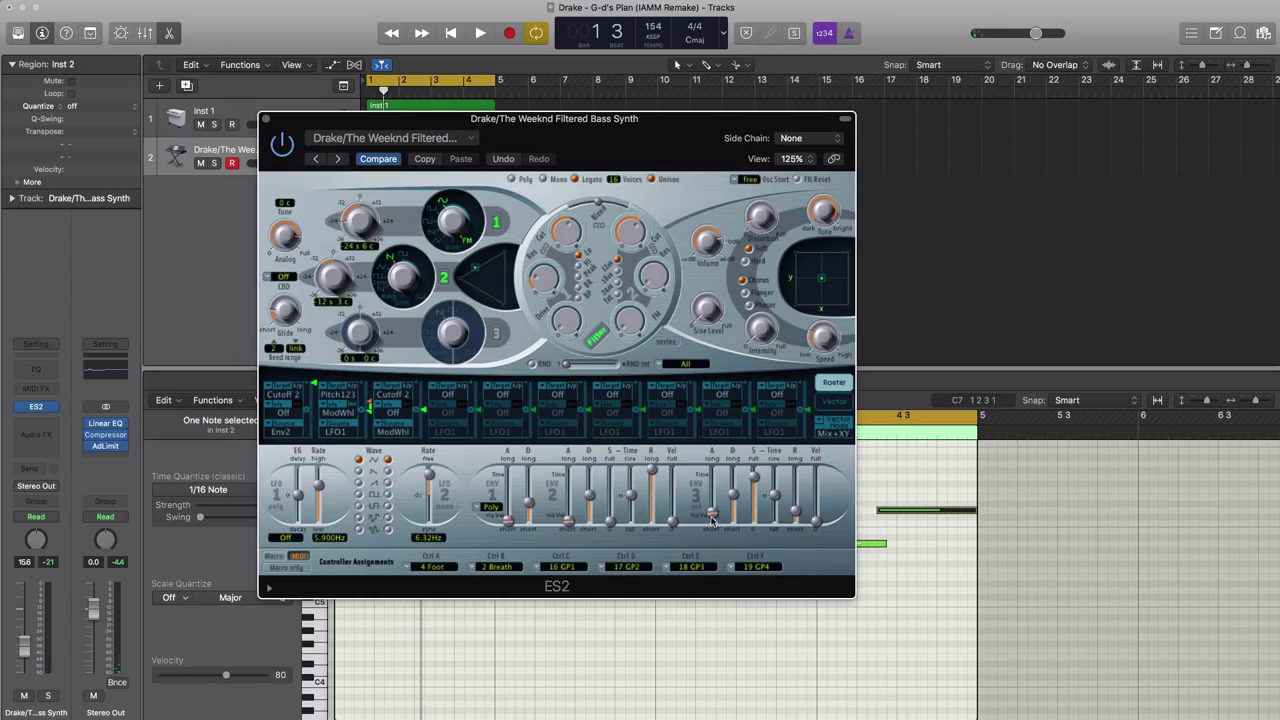
key("space")
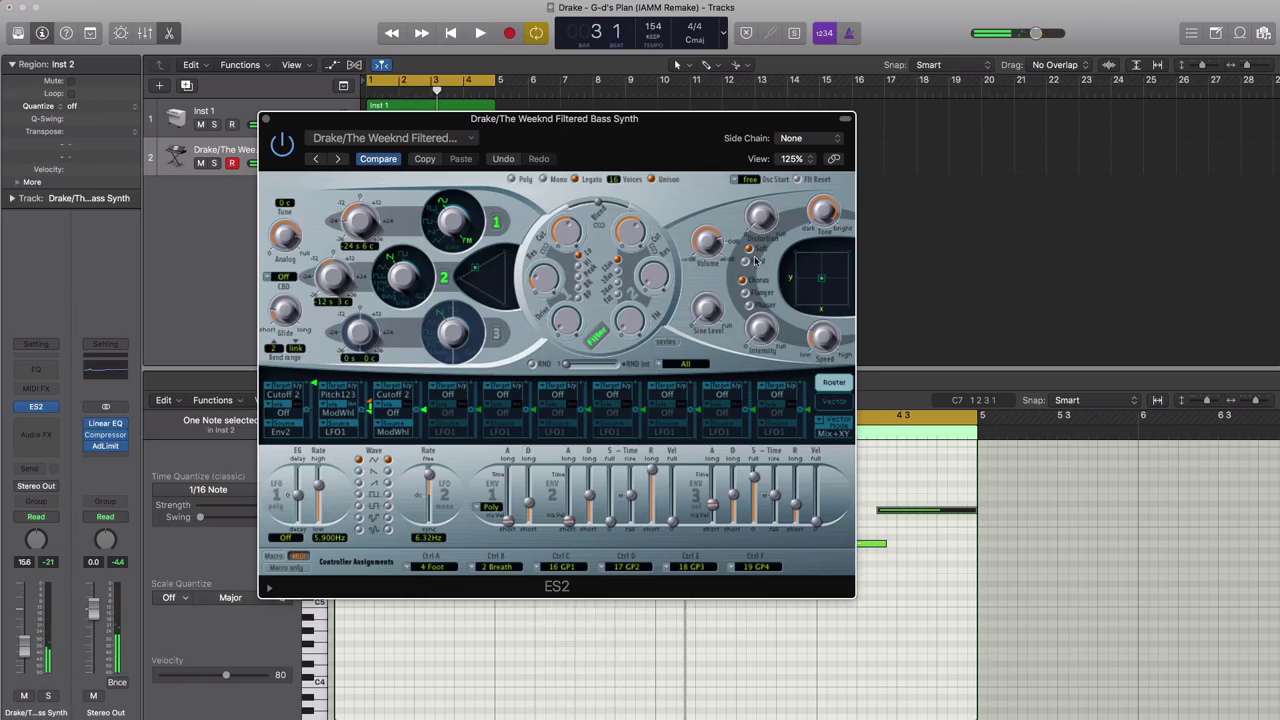
left_click(265, 122)
Step: Lower the bass synth track's volume to -17.0 dB while the loop plays
key("space")
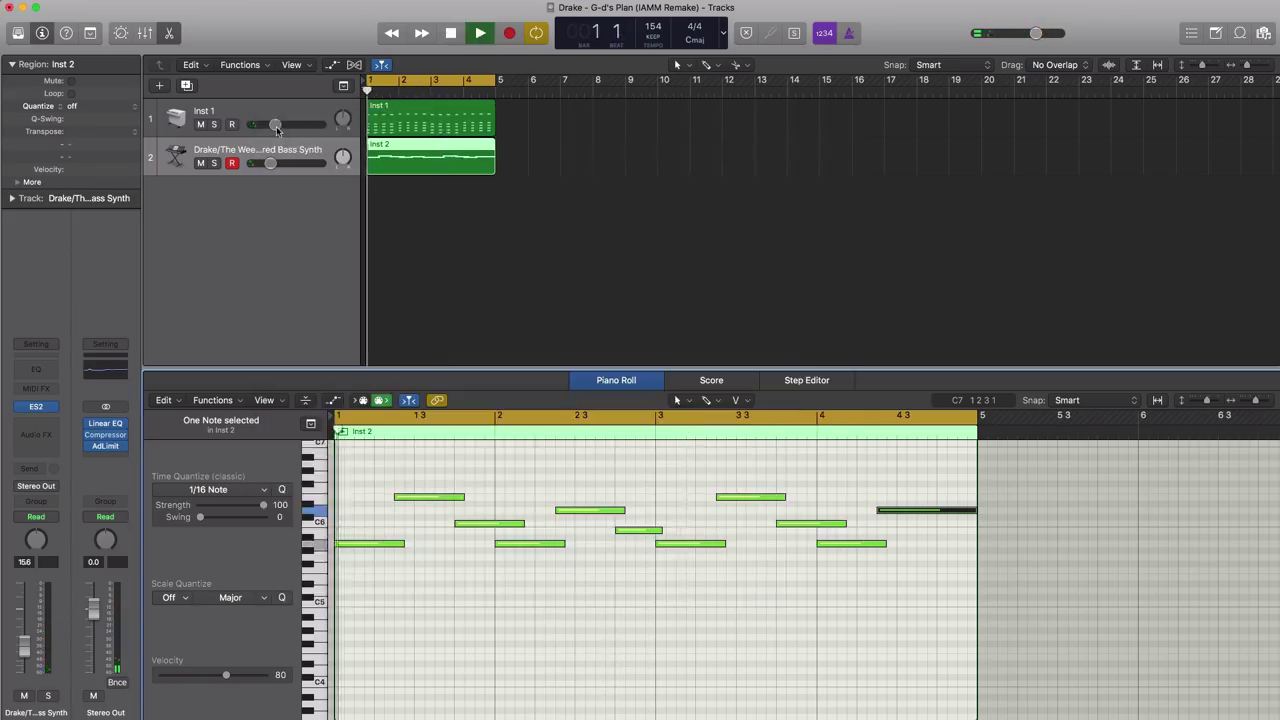
left_click_drag(276, 163, 268, 163)
key("space")
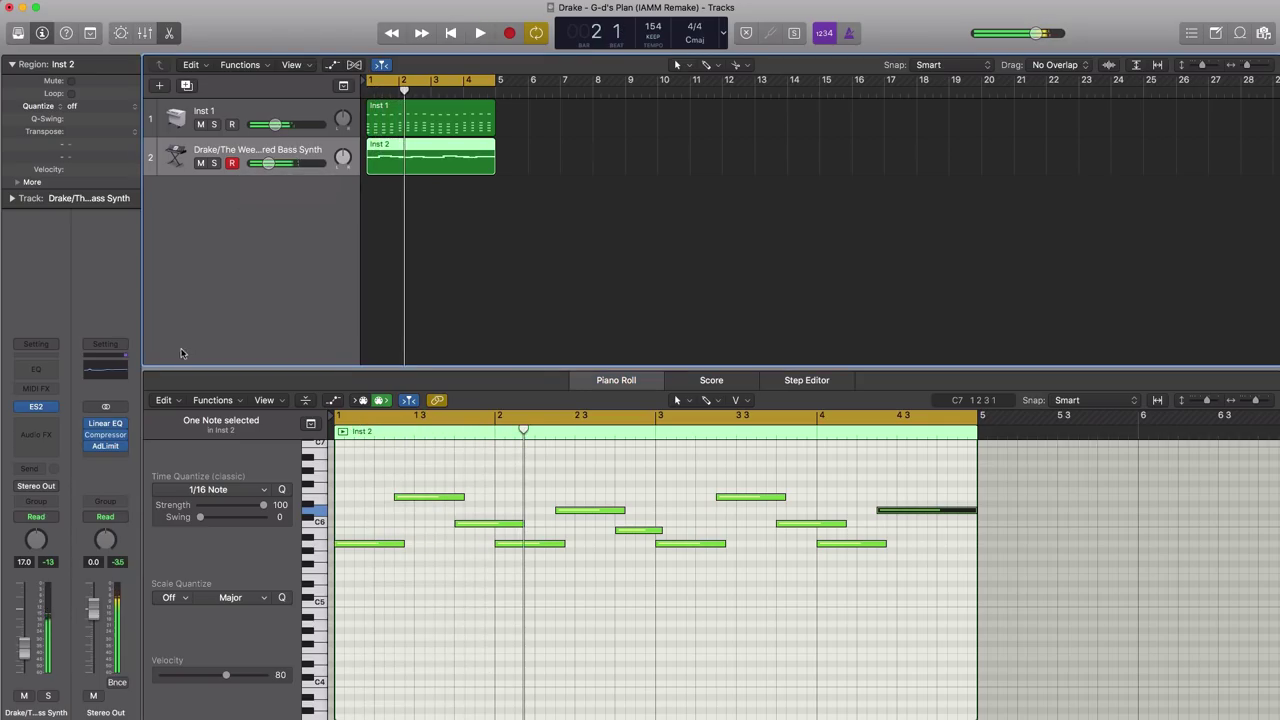
Step: Add a Channel EQ to the bass synth track and set its low cut to about 540 Hz during playback
left_click(34, 374)
left_click_drag(300, 22, 486, 142)
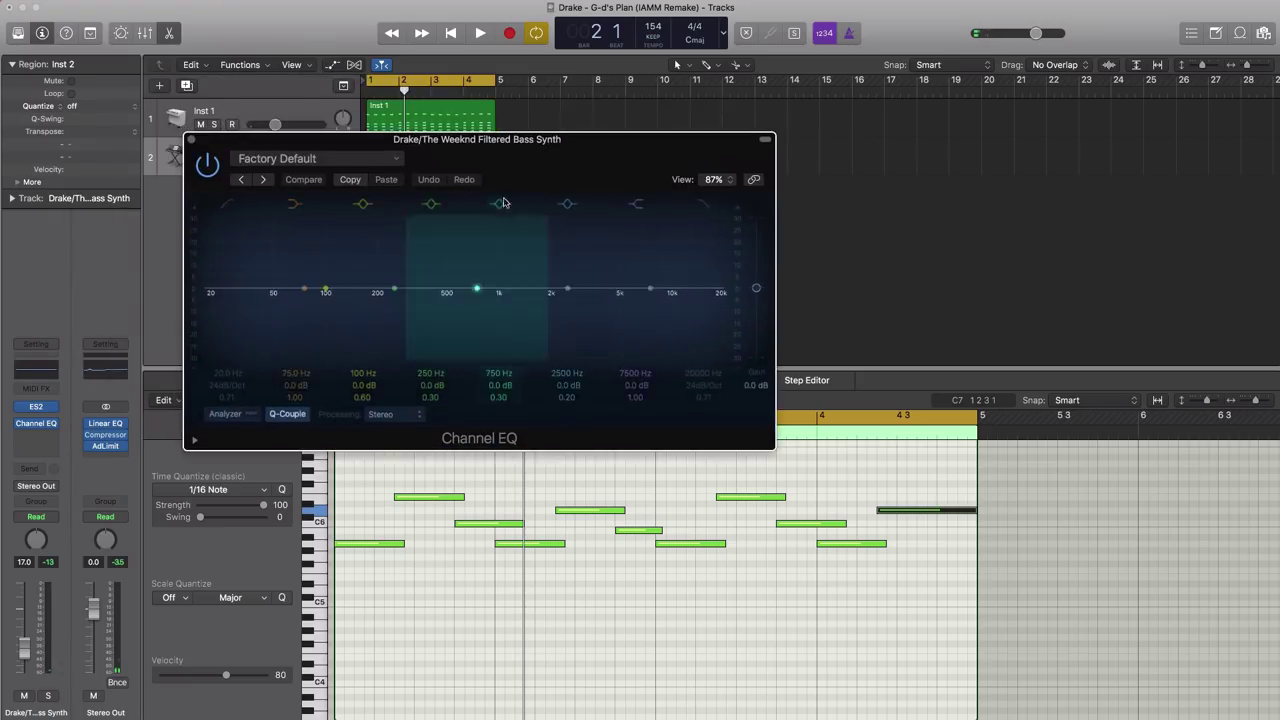
key("space")
left_click_drag(206, 292, 481, 302)
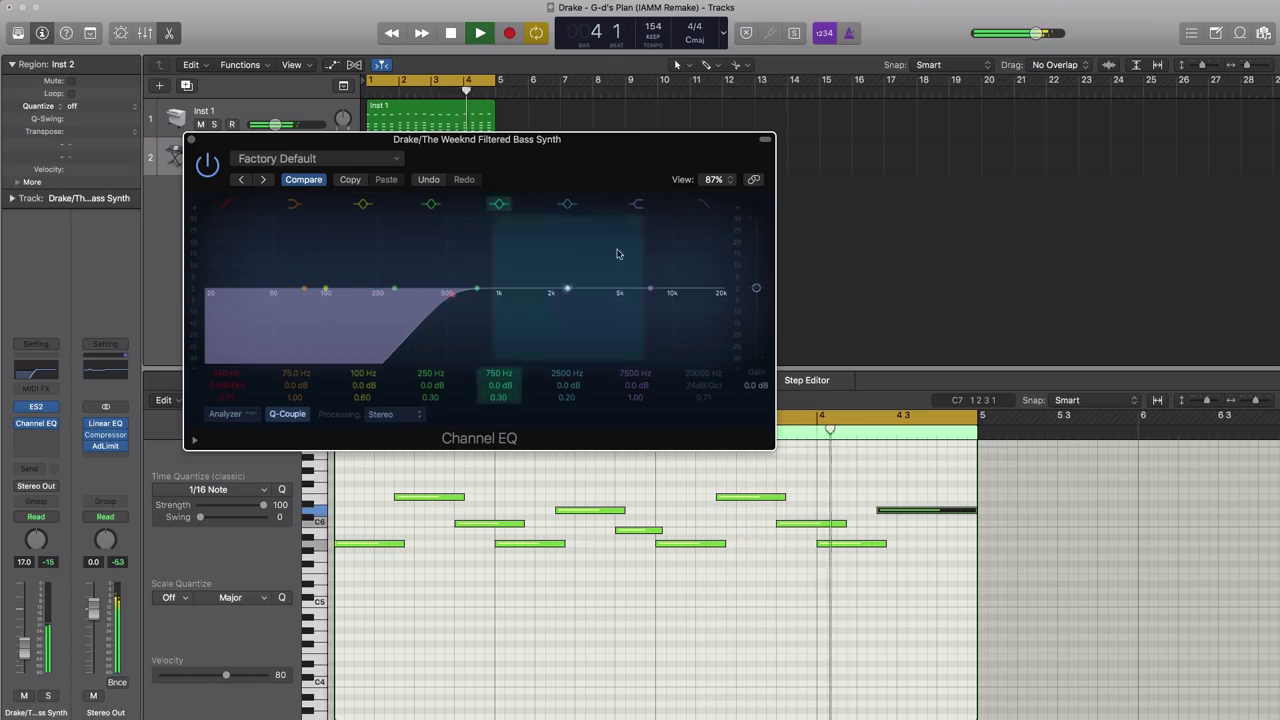
key("space")
Step: Enable the Channel EQ's high cut, bring it down to about 2600 Hz with a slight resonance, and close the EQ
left_click(713, 288)
key("space")
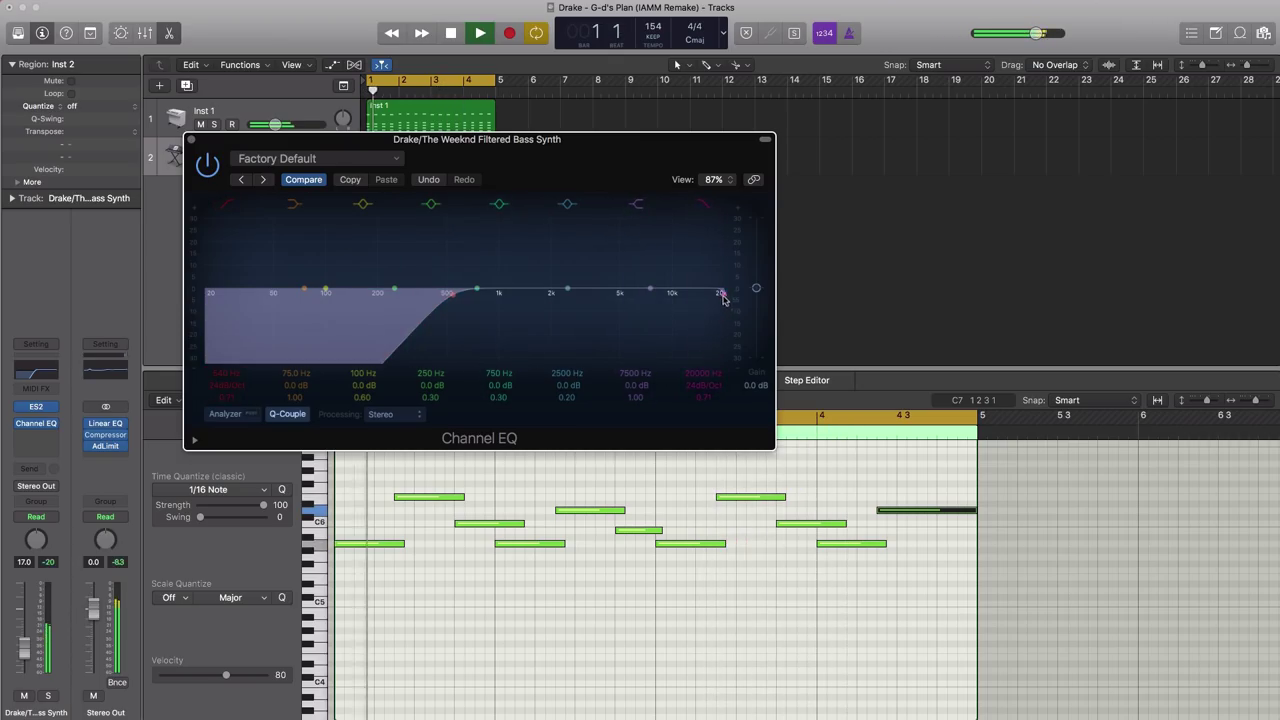
left_click_drag(721, 294, 558, 285)
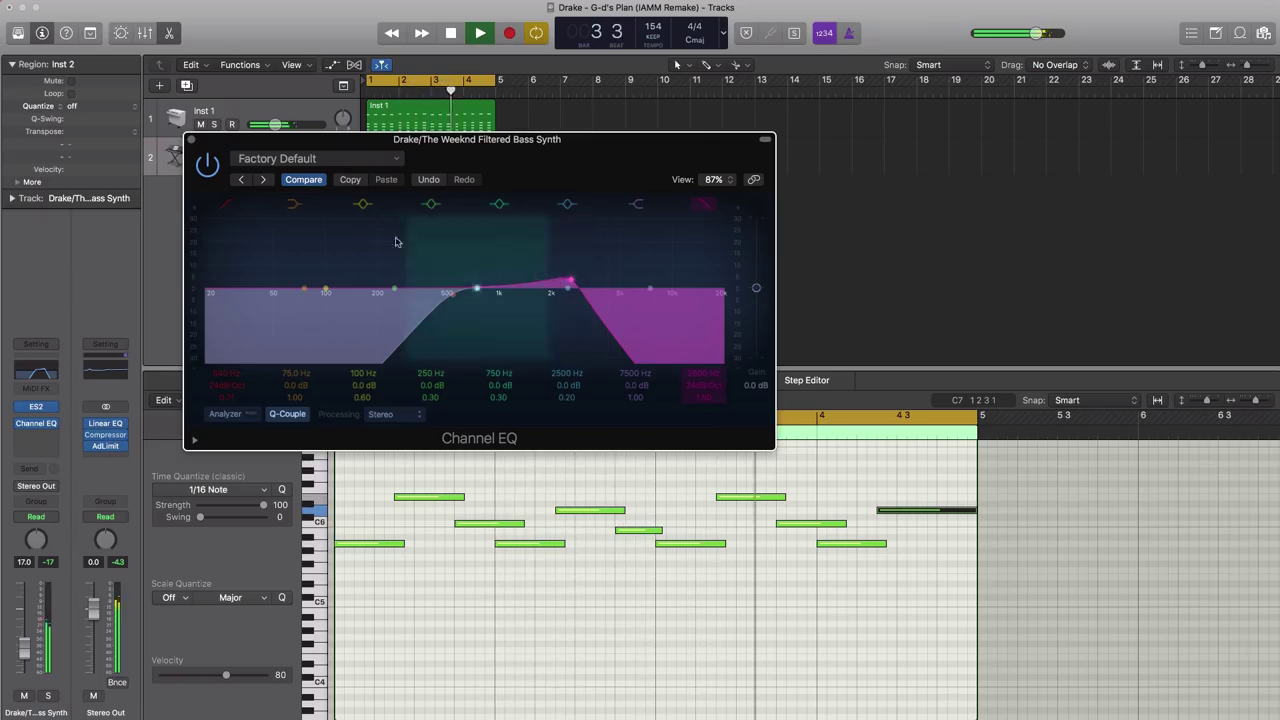
key("space")
key("super+w")
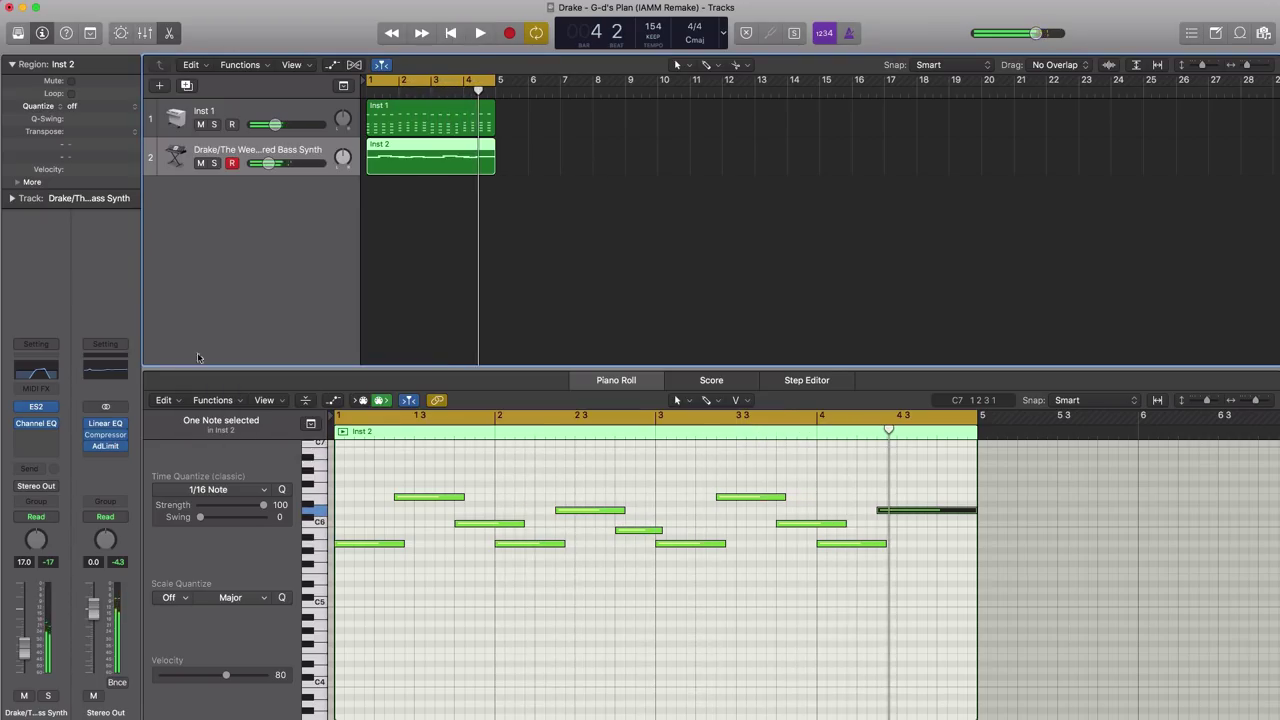
Step: Insert a stereo Overdrive after the Channel EQ and lower the bass synth track's volume to -23.5 dB during playback
left_click(37, 436)
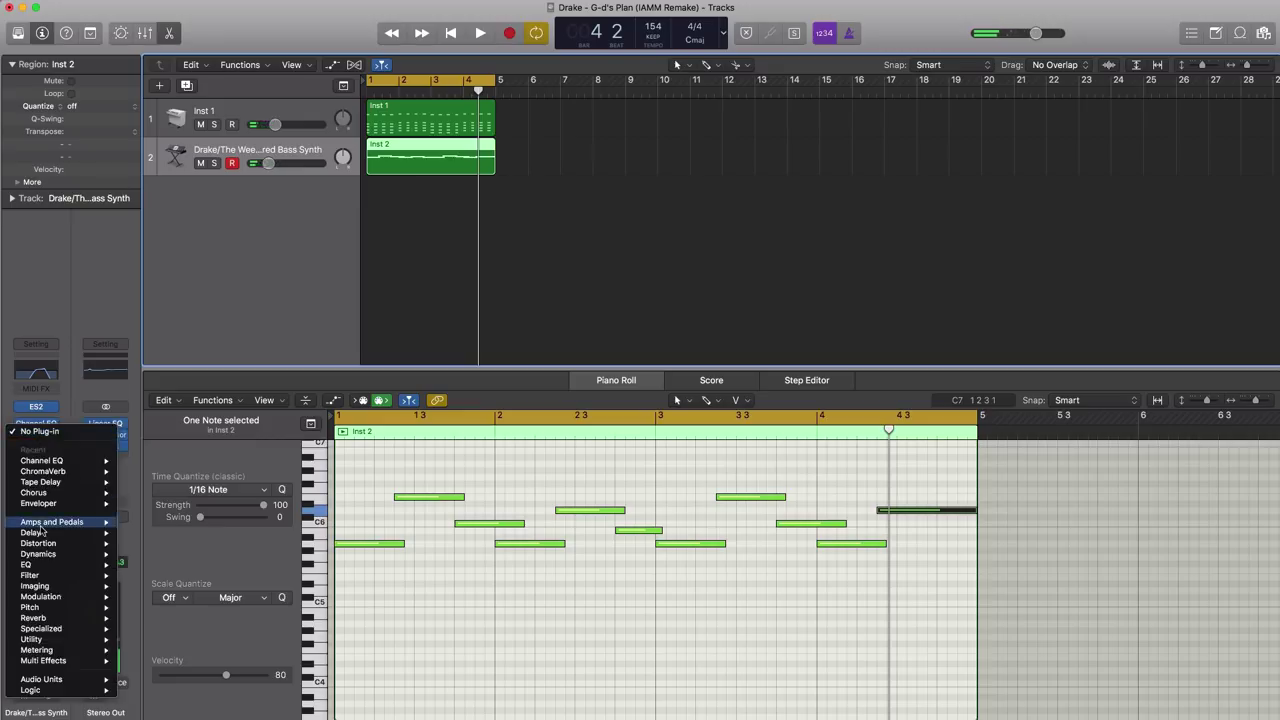
mouse_move(56, 546)
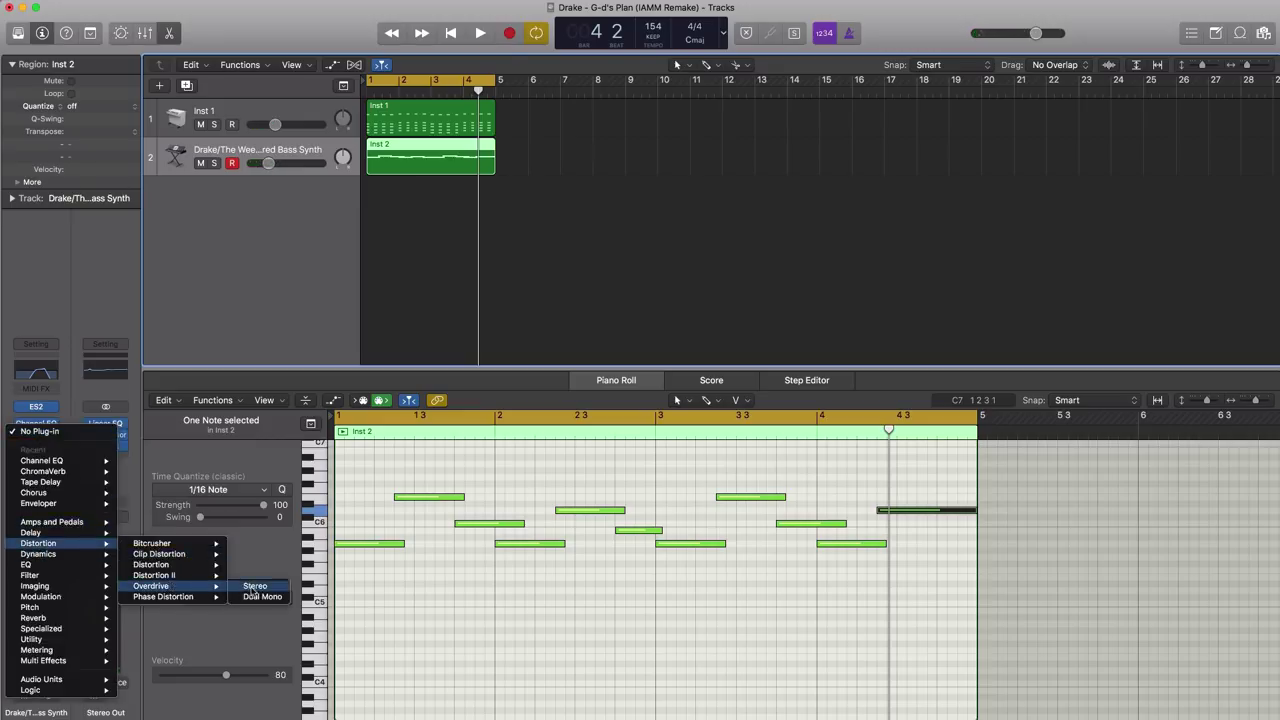
left_click(254, 590)
key("space")
left_click_drag(350, 28, 708, 298)
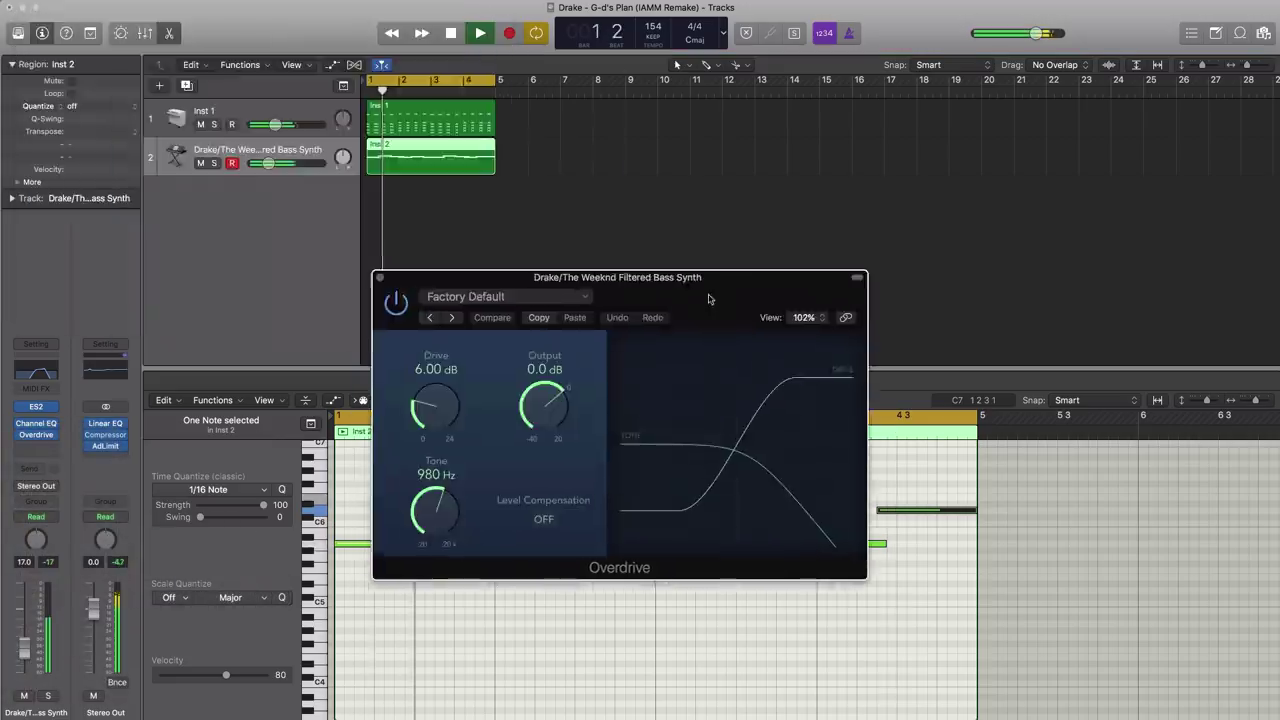
left_click_drag(266, 169, 259, 169)
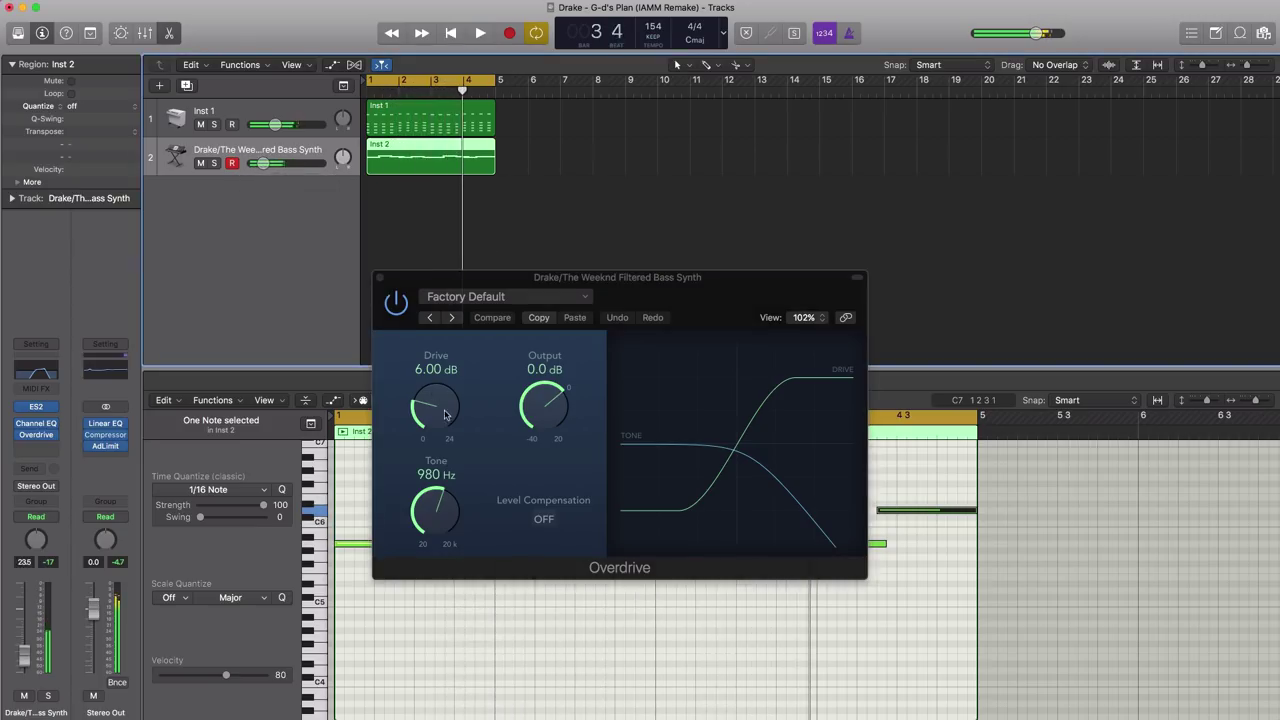
Step: Set the Overdrive's drive to 19.50 dB and tone to 2300 Hz, play the result, and close the plug-in
left_click_drag(436, 405, 437, 362)
key("space")
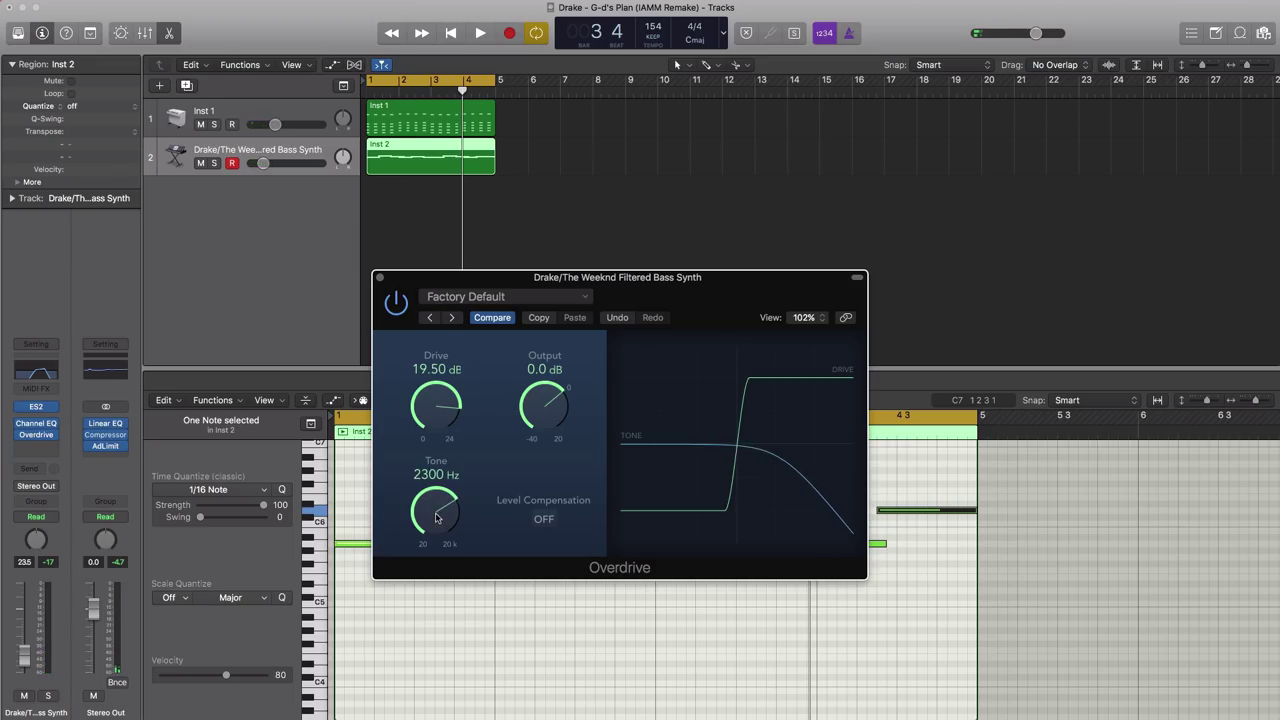
key("space")
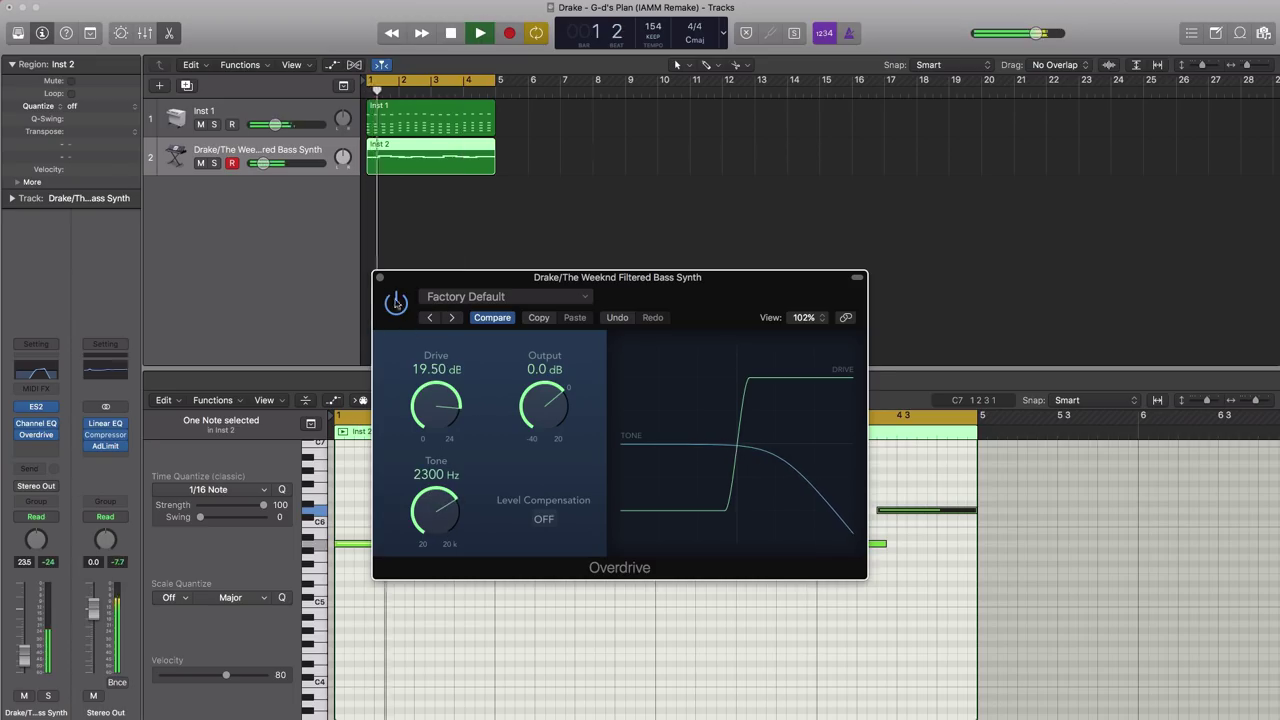
left_click(379, 277)
Step: Lower the bass synth track's volume to -35.0 dB while the loop plays, and stop playback
left_click_drag(263, 163, 258, 164)
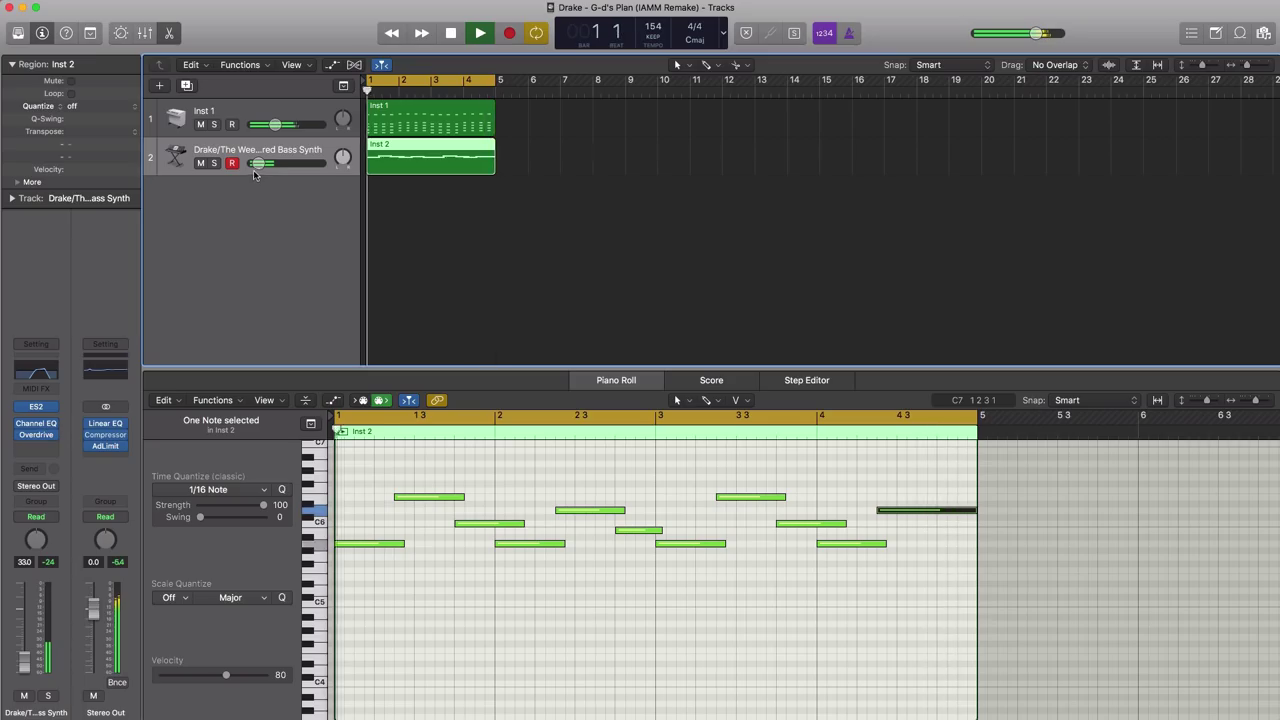
left_click_drag(258, 163, 256, 168)
key("space")
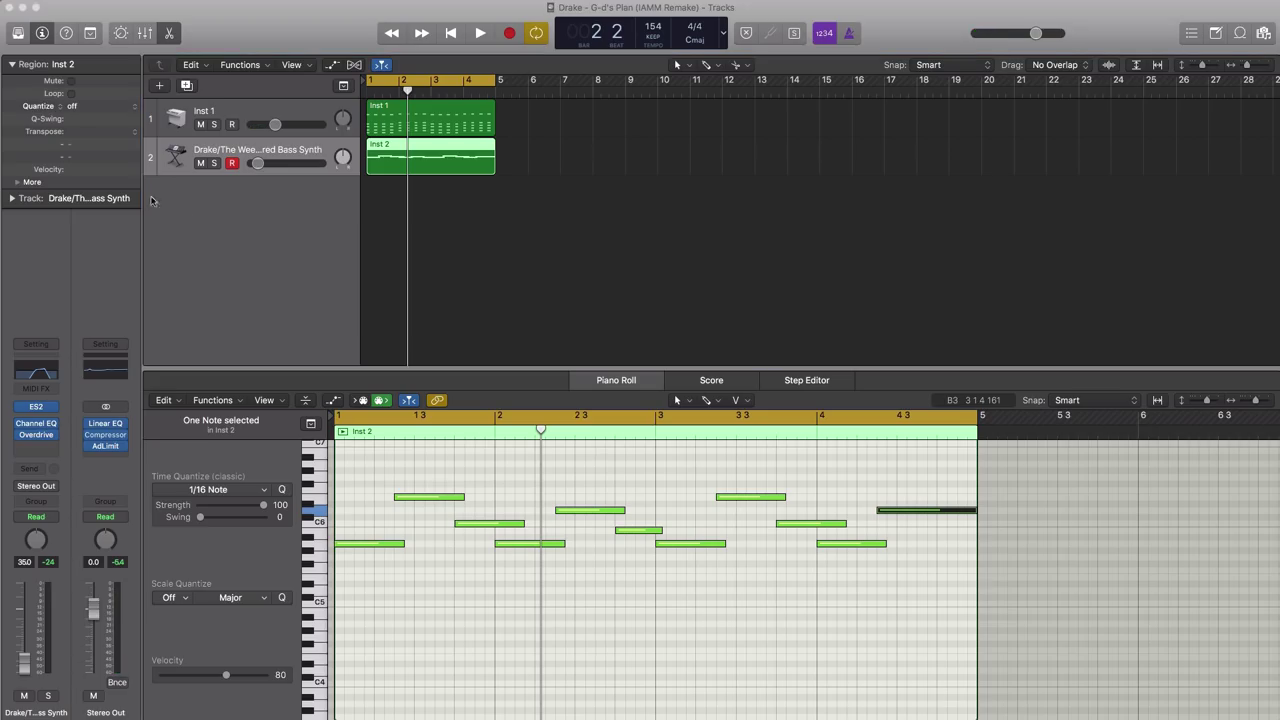
Step: Create a new track below the bass synth track
left_click(159, 86)
key("Return")
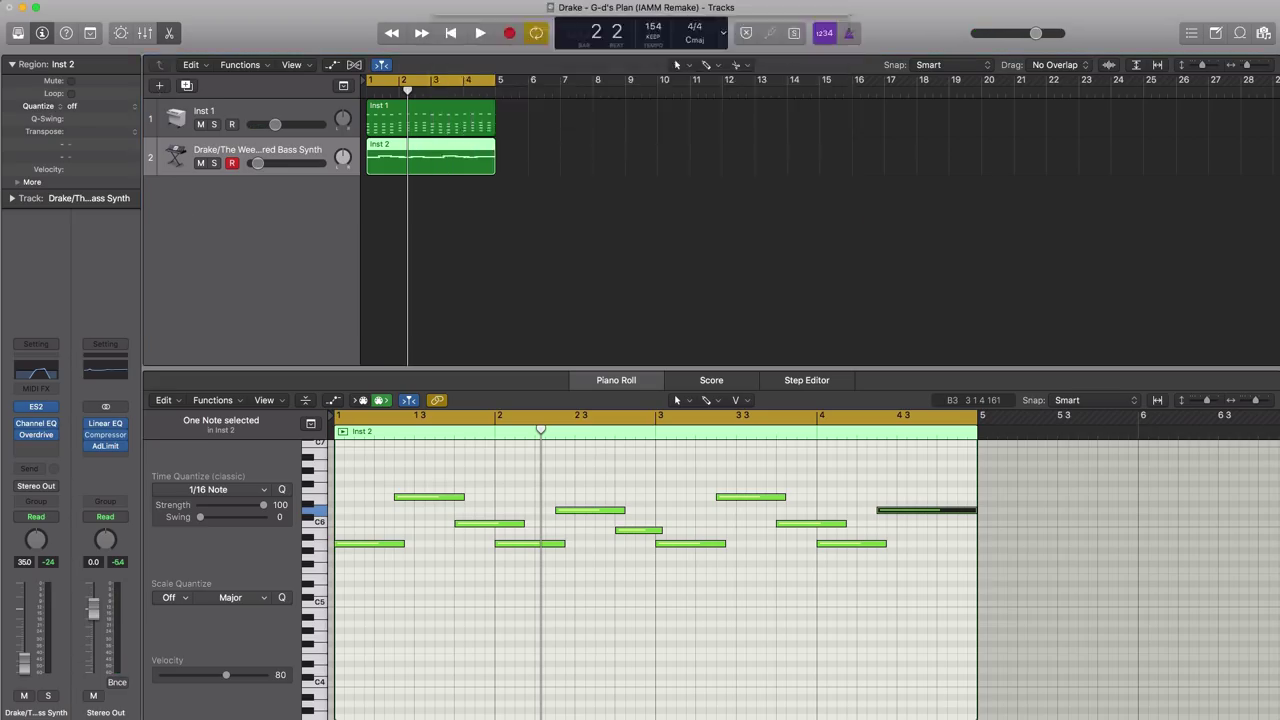
Step: Load a stereo EXS24 sampler on the new third track, choose the "drake g-ds plan drum kit" instrument, and close the plug-in
left_click(34, 406)
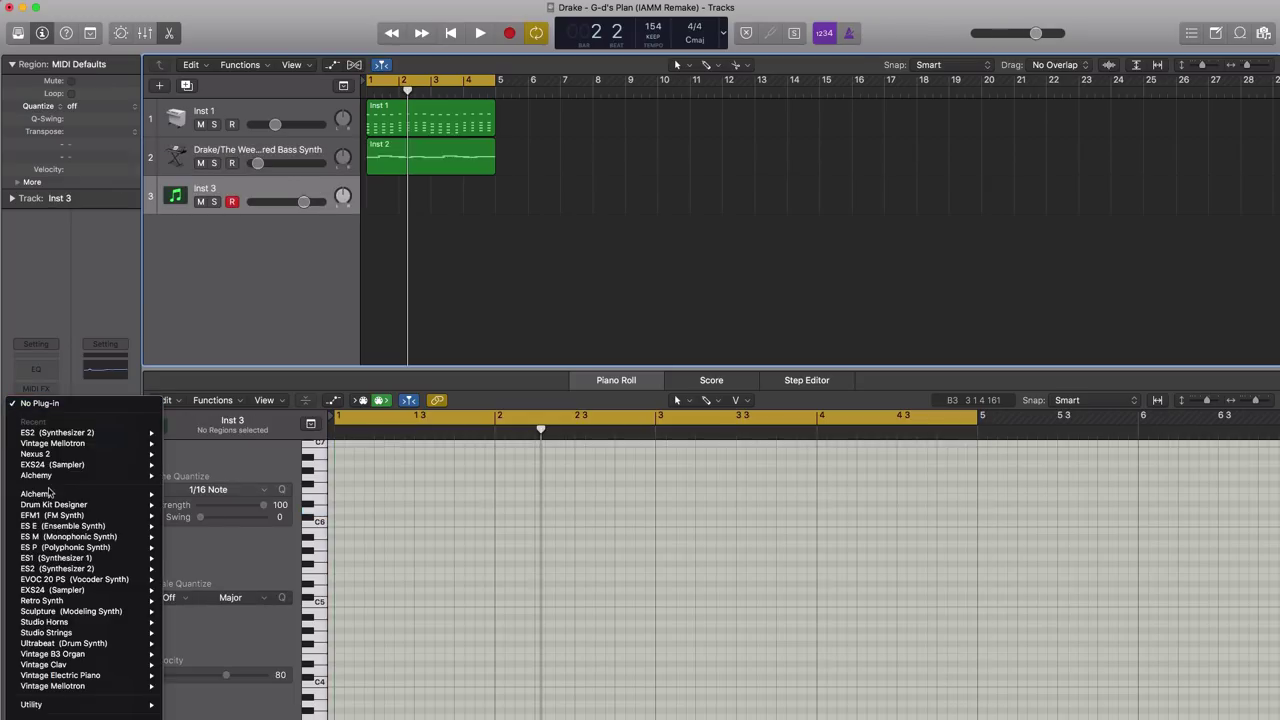
mouse_move(46, 466)
left_click(190, 475)
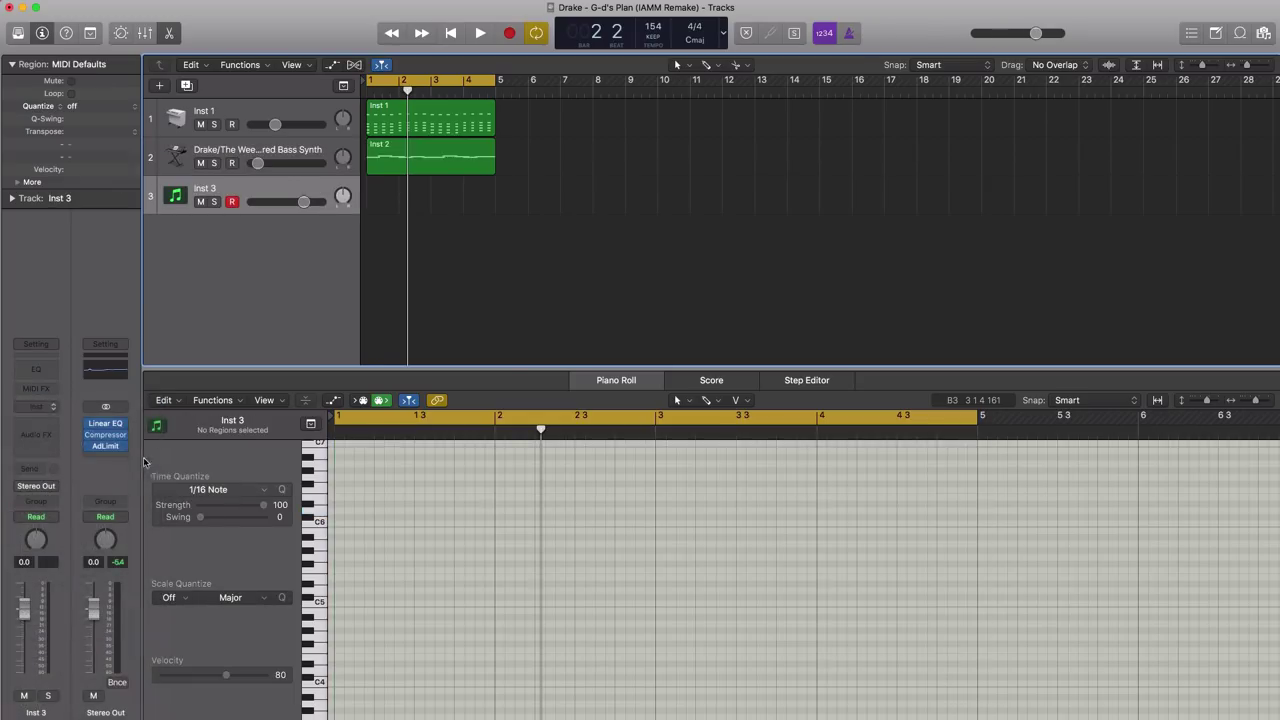
left_click(376, 92)
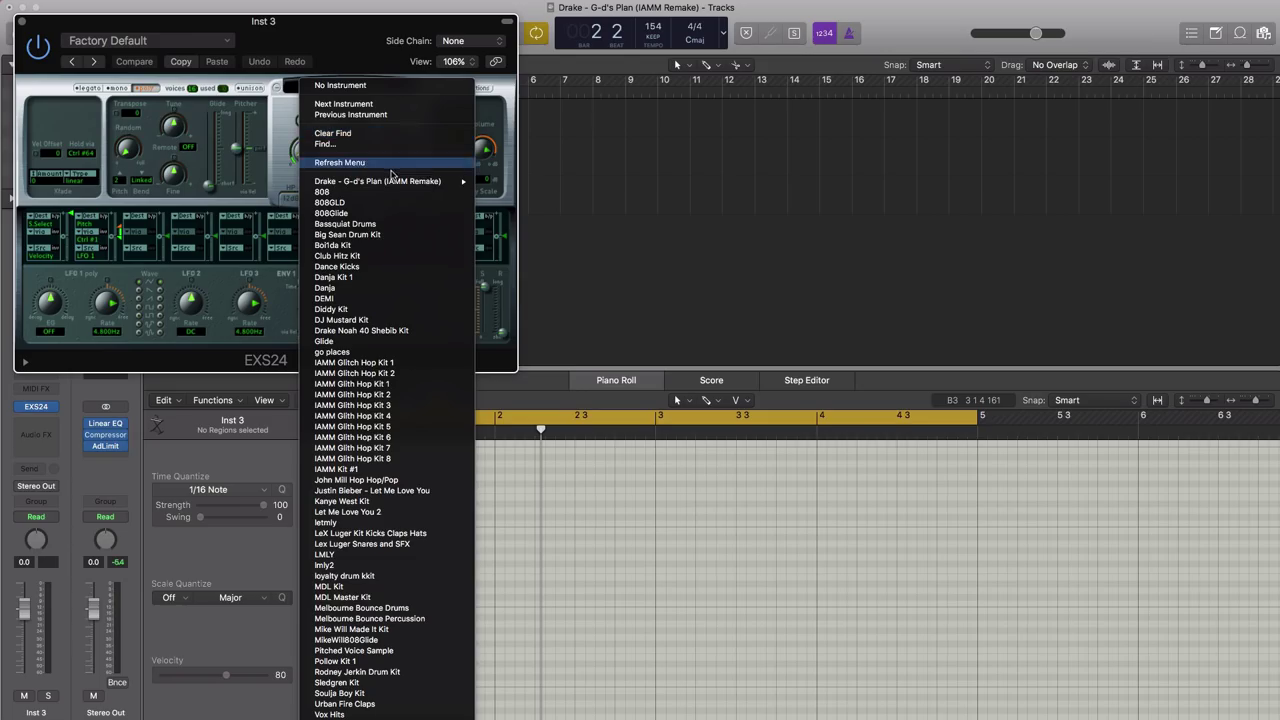
mouse_move(463, 190)
left_click(531, 183)
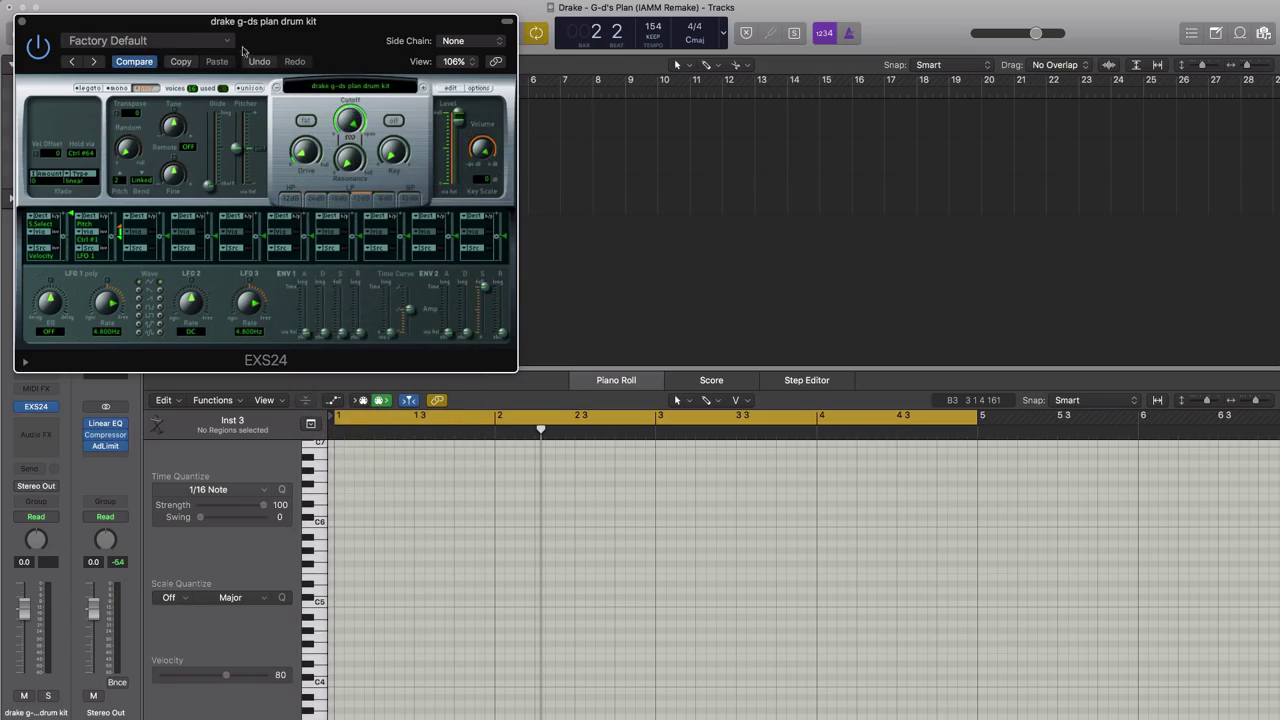
left_click(21, 21)
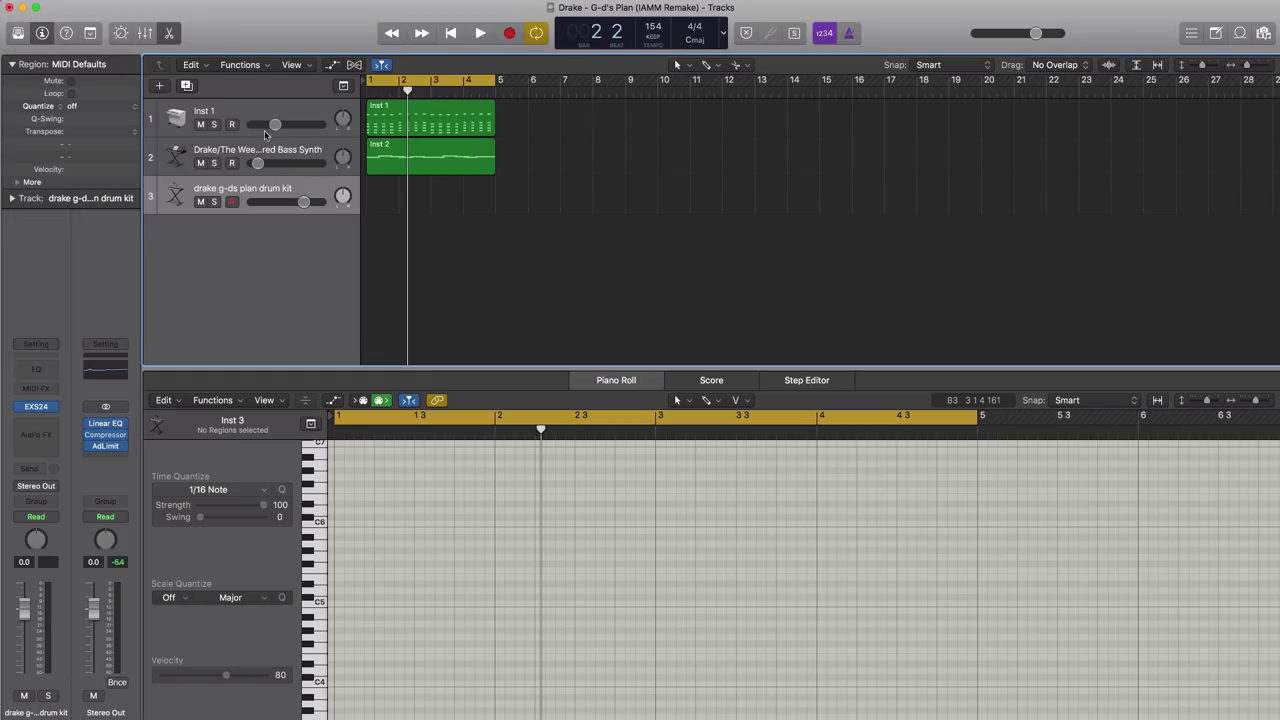
Step: Create a region spanning bars 1 to 4 on the drum kit track and mute the bass synth track
left_click(373, 203, "super")
left_click_drag(391, 205, 494, 205)
key("space")
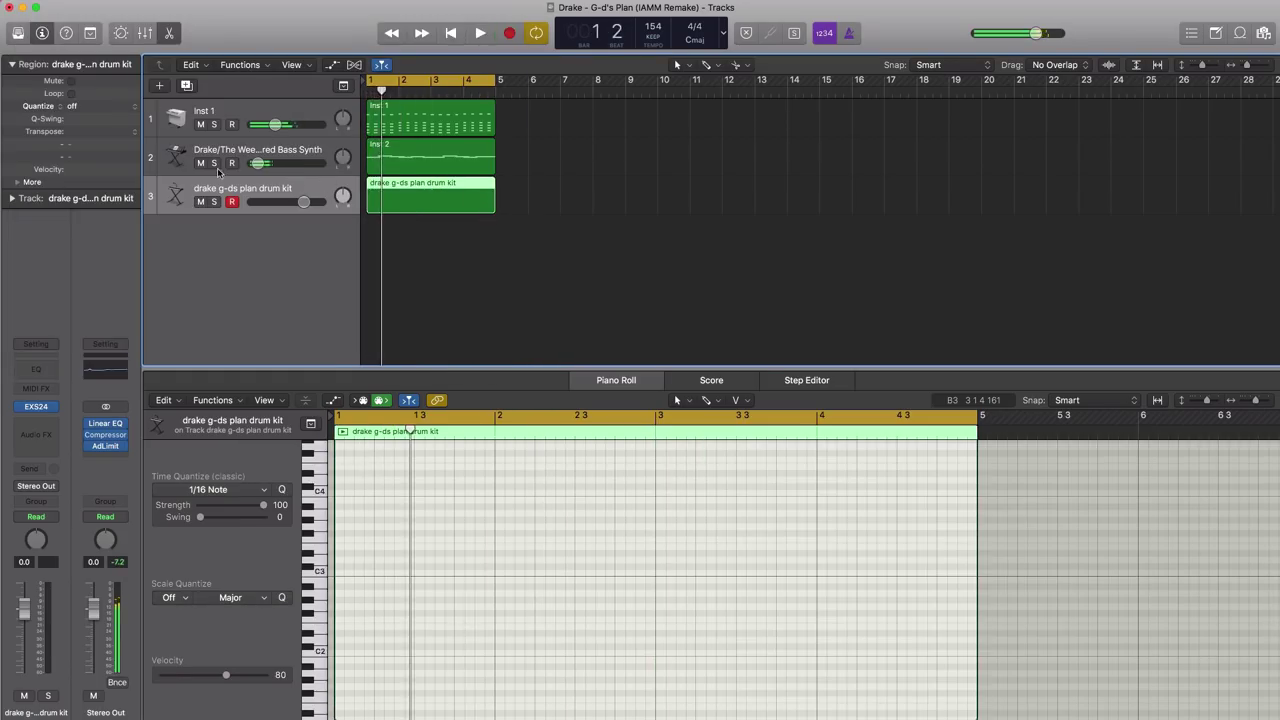
left_click(200, 163)
key("space")
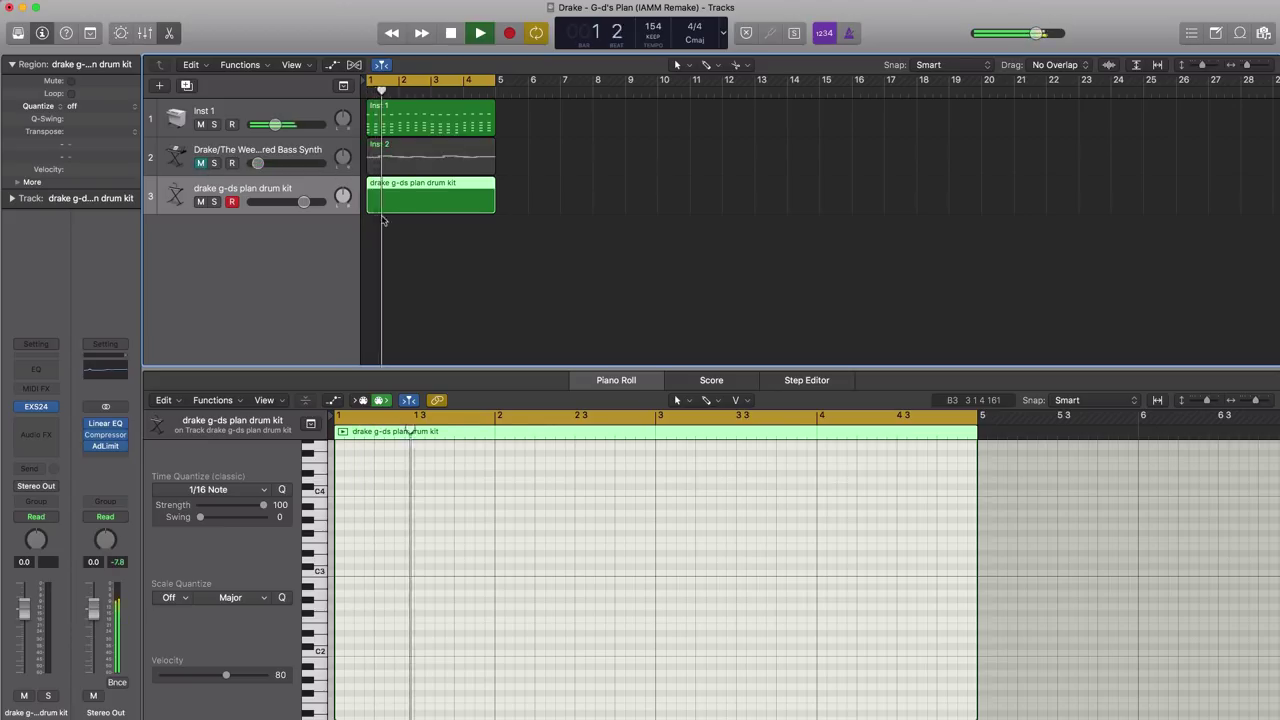
key("space")
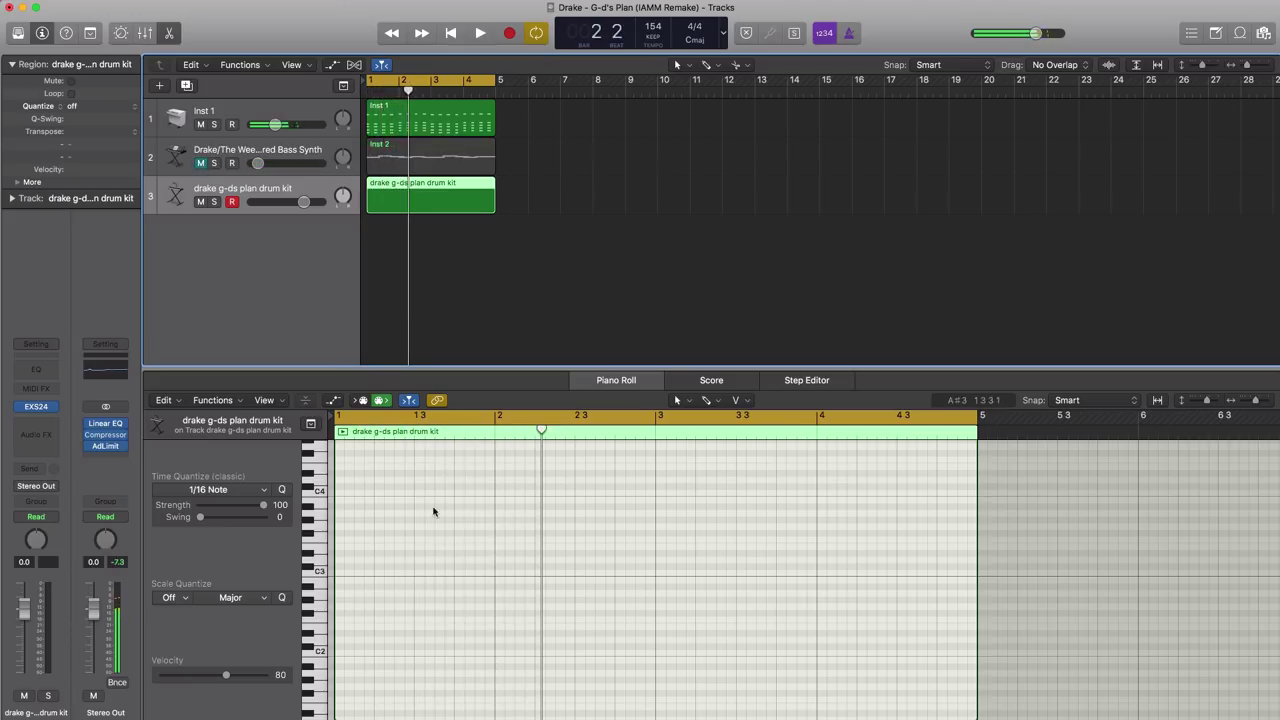
Step: Add a C#0 drum note on beat 3 of each of the four bars in the drum kit region
scroll(436, 530, "down", 5)
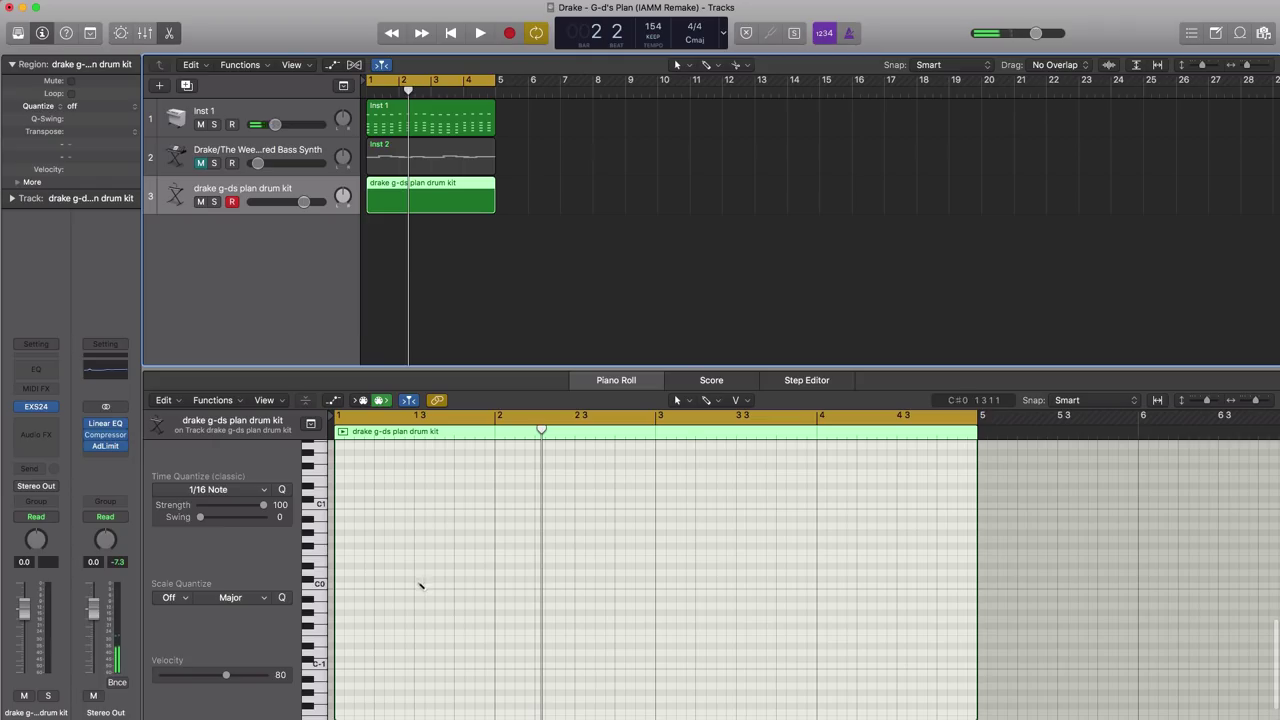
left_click(421, 586, "super")
left_click_drag(421, 586, 422, 579)
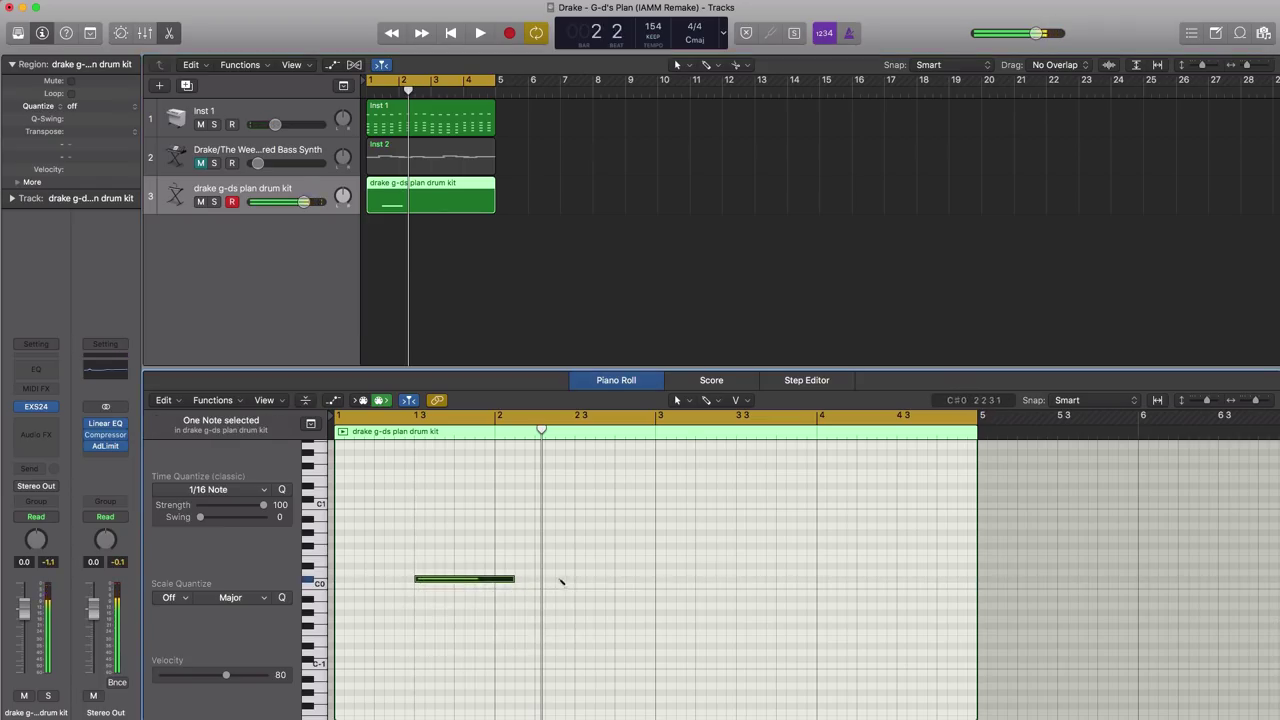
left_click(578, 580, "super")
left_click(740, 580, "super")
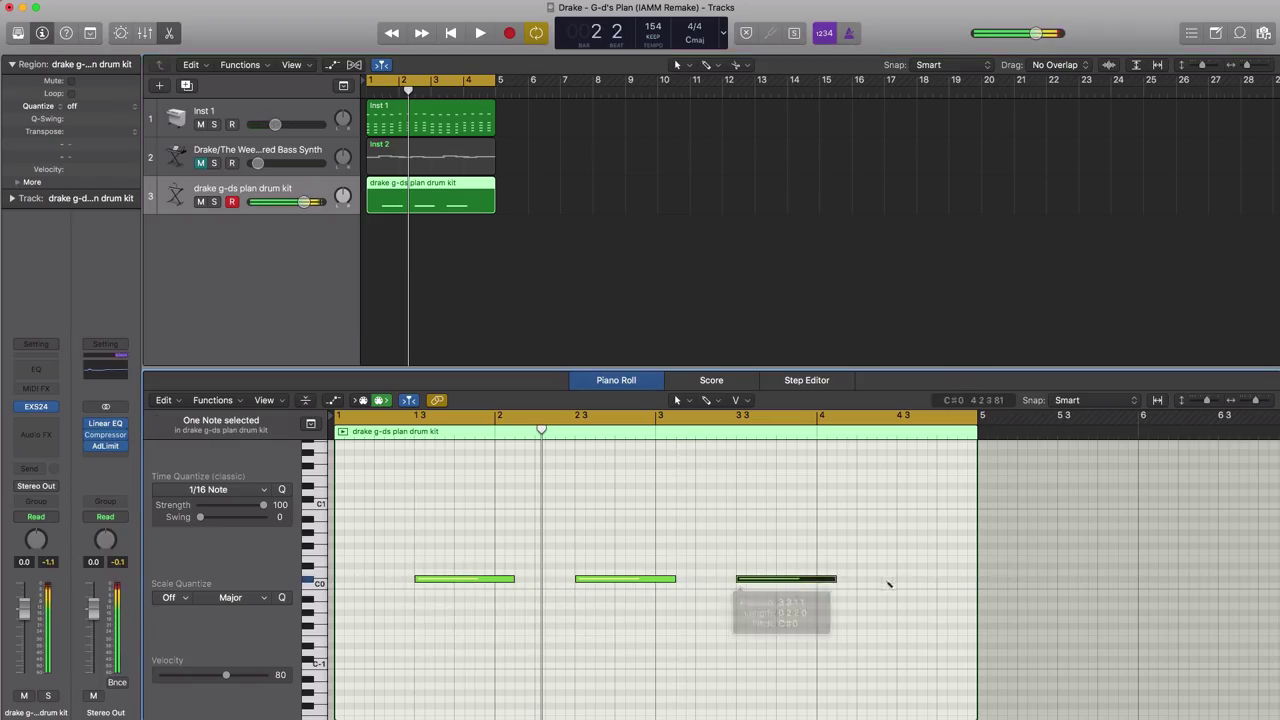
Step: Lower the first drum kit track's volume to -7.4 dB while the loop plays, and stop playback
key("space")
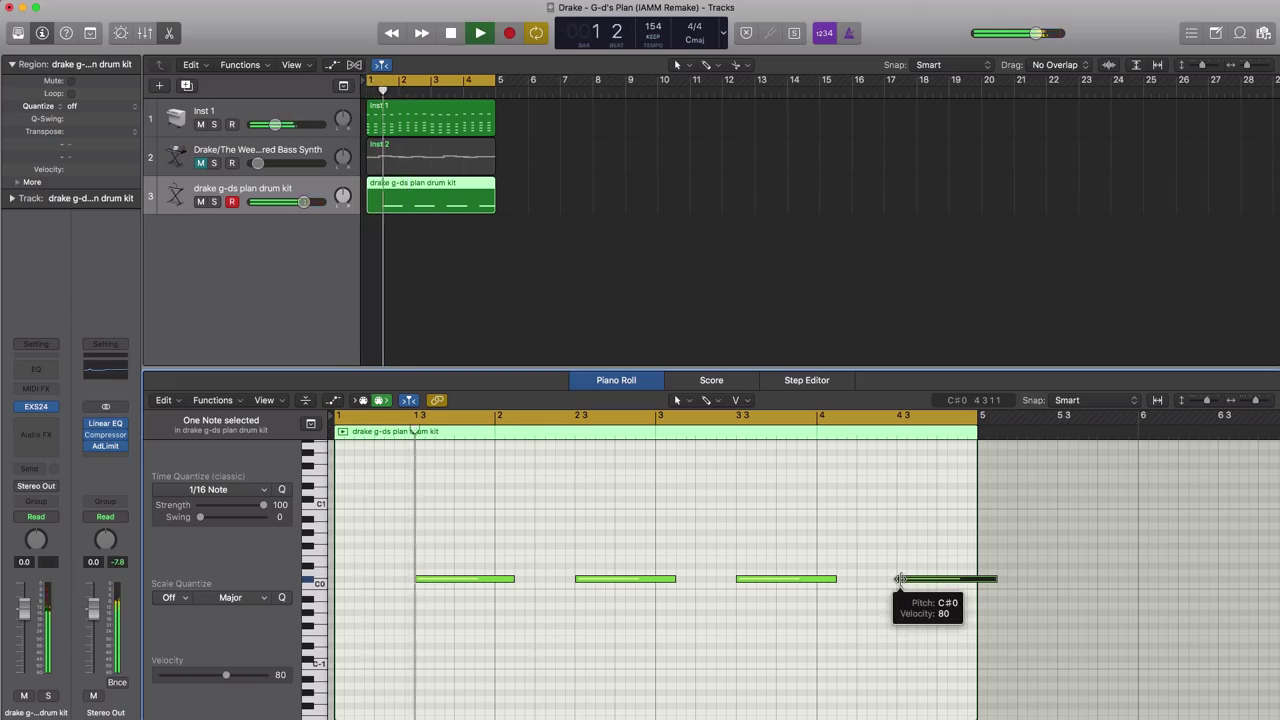
left_click_drag(307, 203, 281, 208)
key("space")
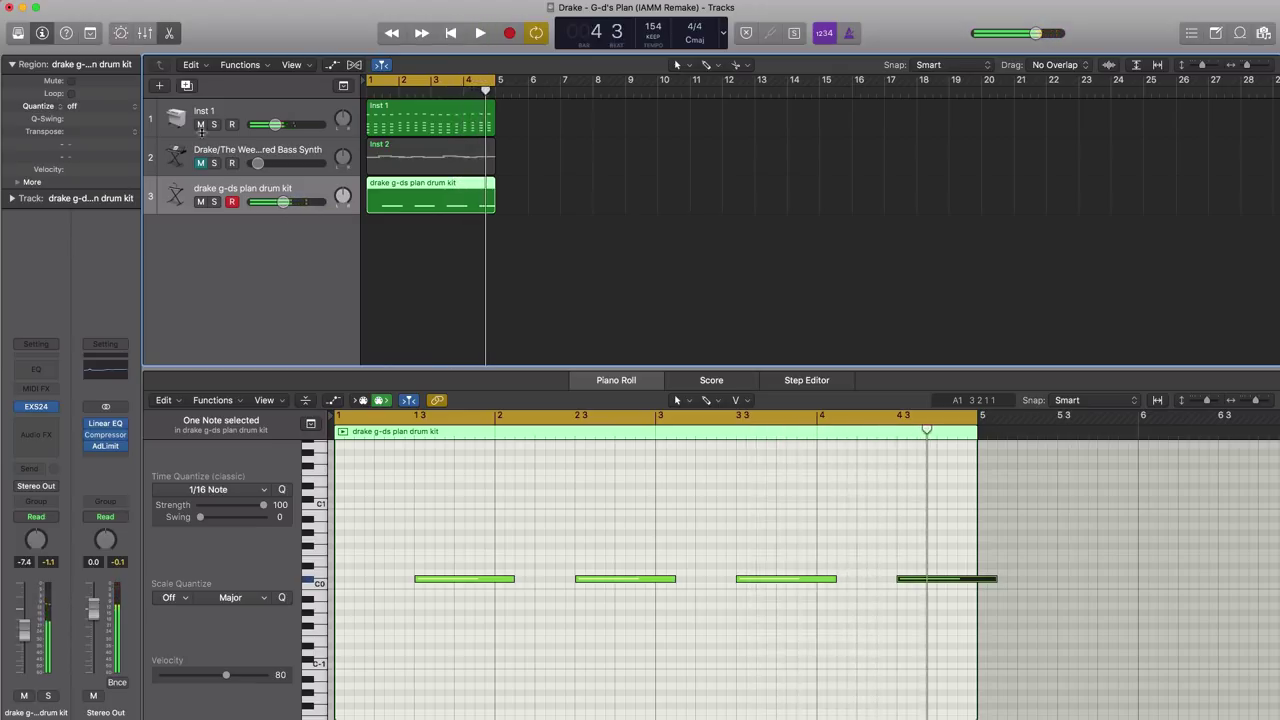
Step: Duplicate the drum kit track and create an empty region spanning bars 1 to 4 on the copy
left_click(186, 86)
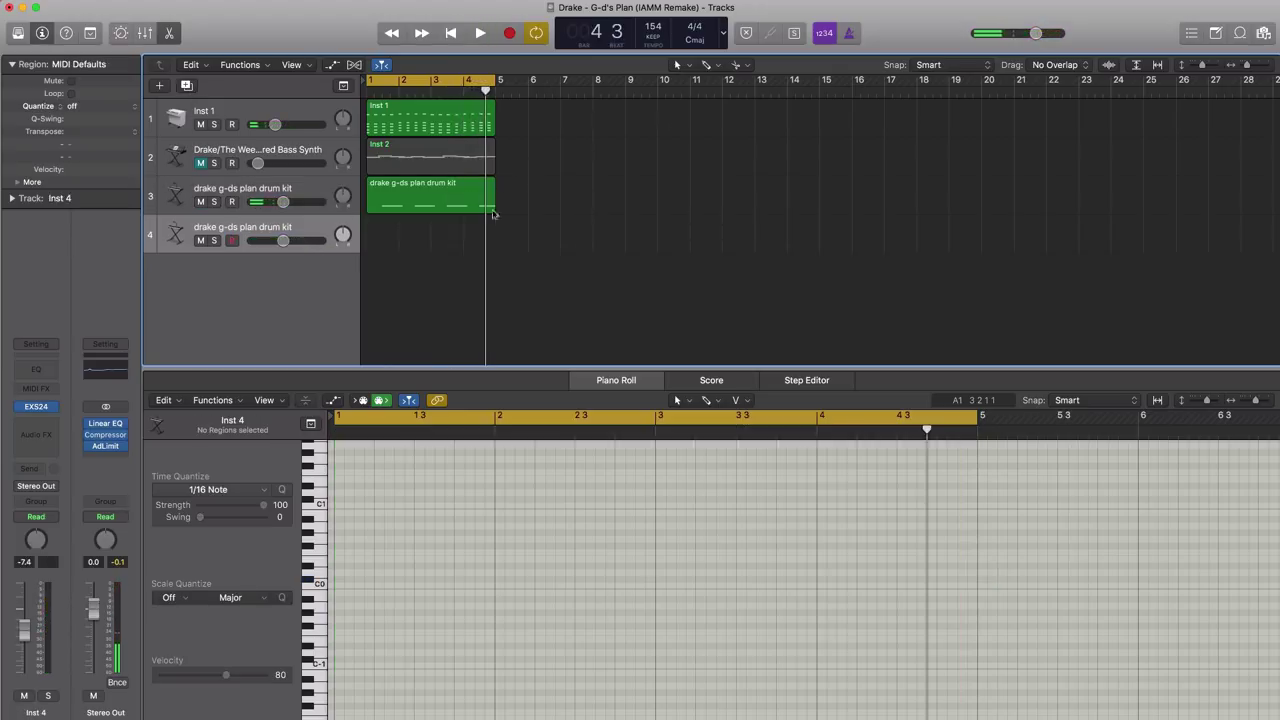
double_click(382, 243)
left_click_drag(398, 243, 494, 240)
Step: Paint a continuous row of D#0 notes across all four bars with the Brush tool, using 1/8 Note quantize
left_click(707, 401)
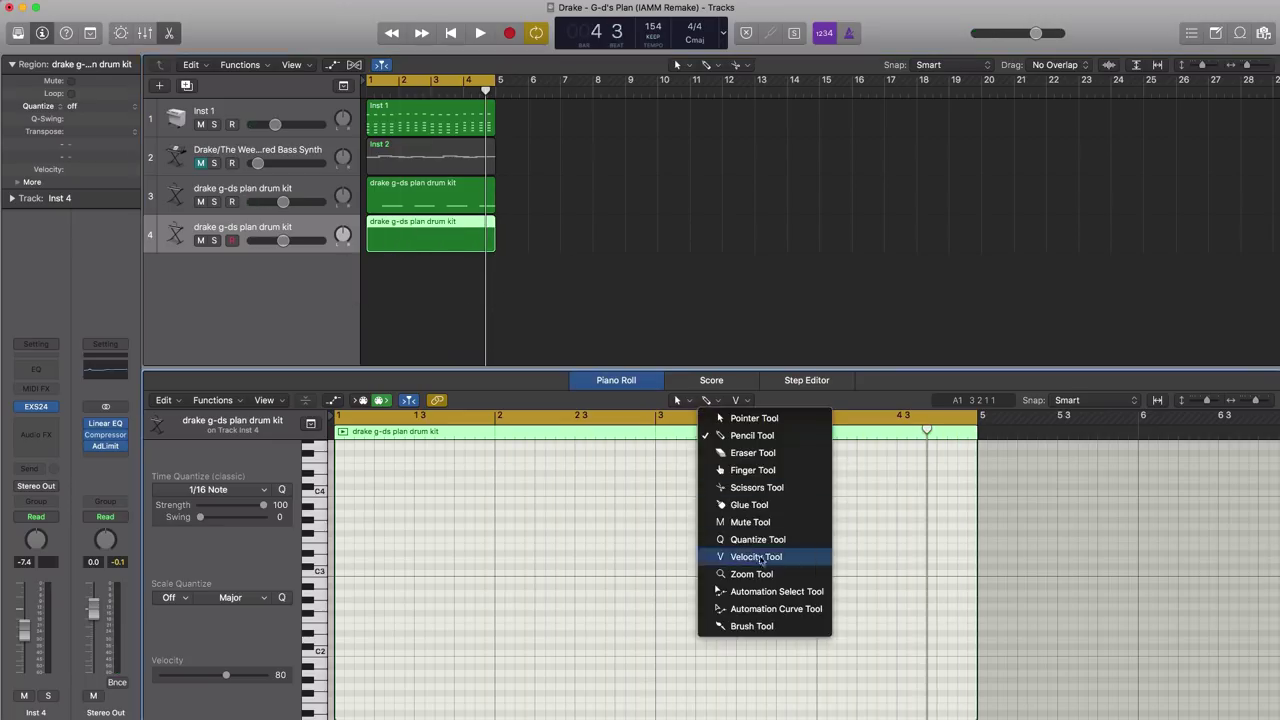
left_click(745, 626)
scroll(457, 648, "down", 4)
scroll(363, 656, "down", 1)
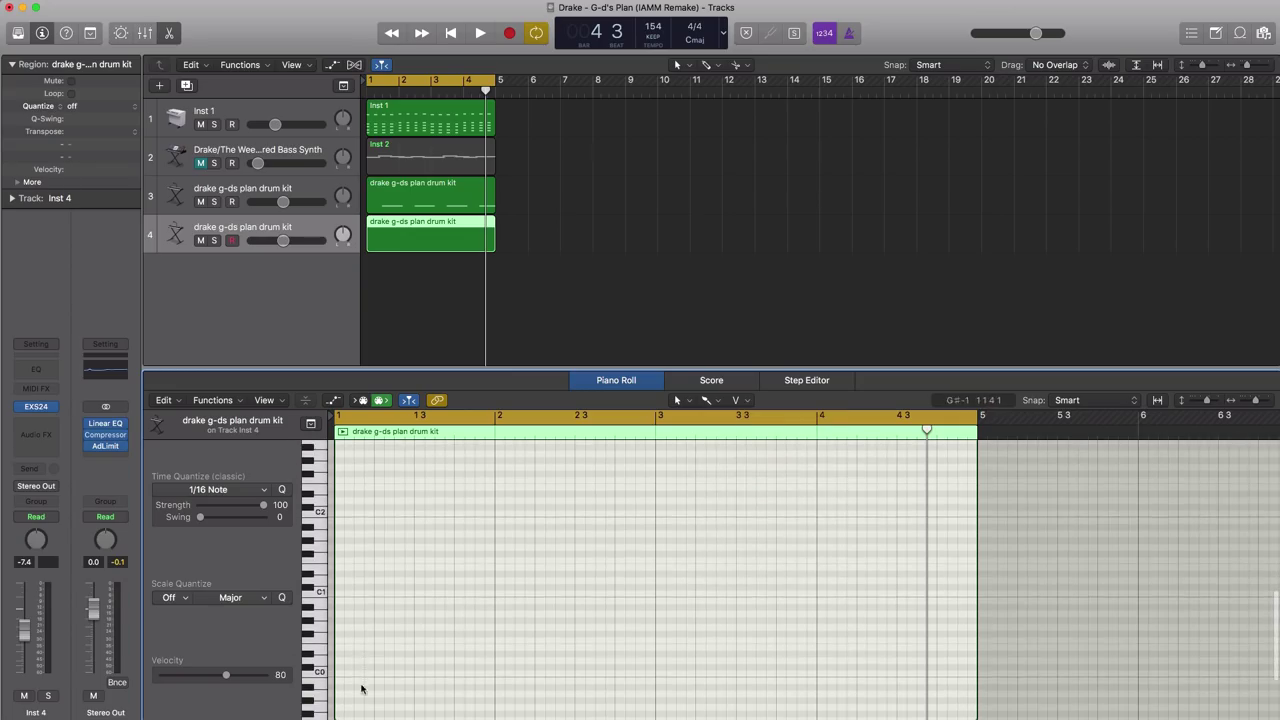
left_click_drag(342, 657, 370, 656)
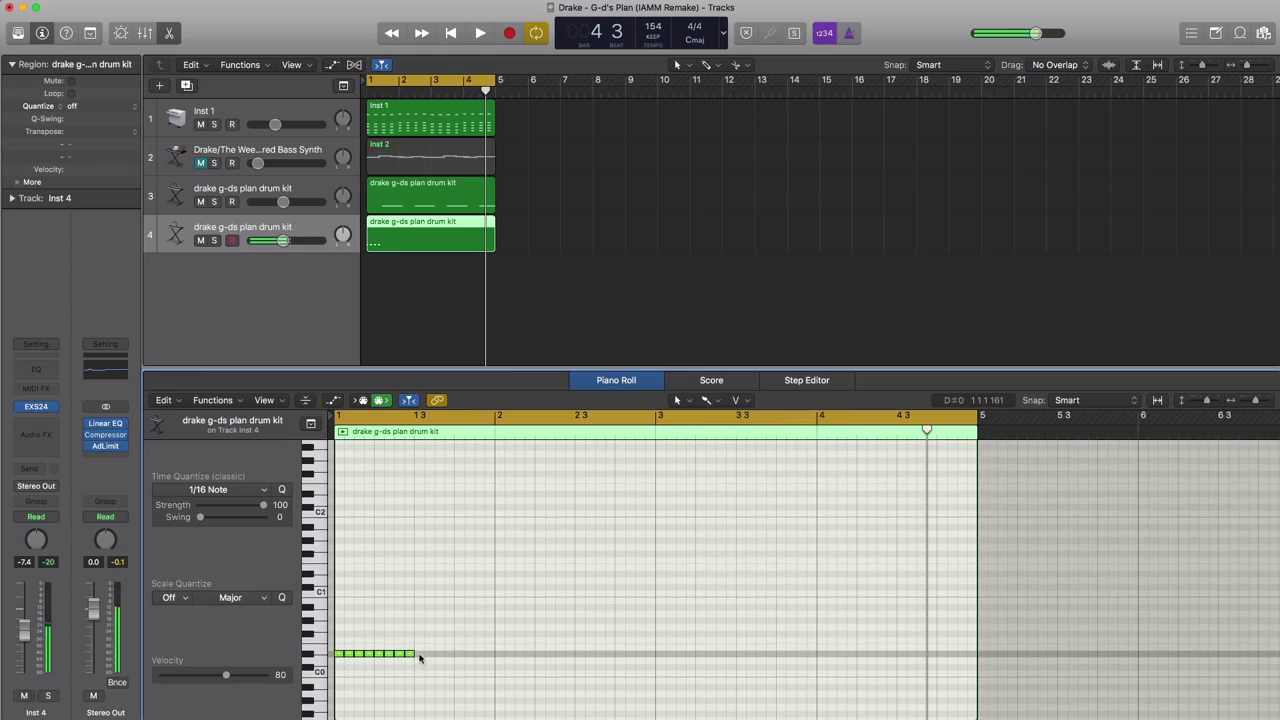
key("super+z")
left_click(229, 489)
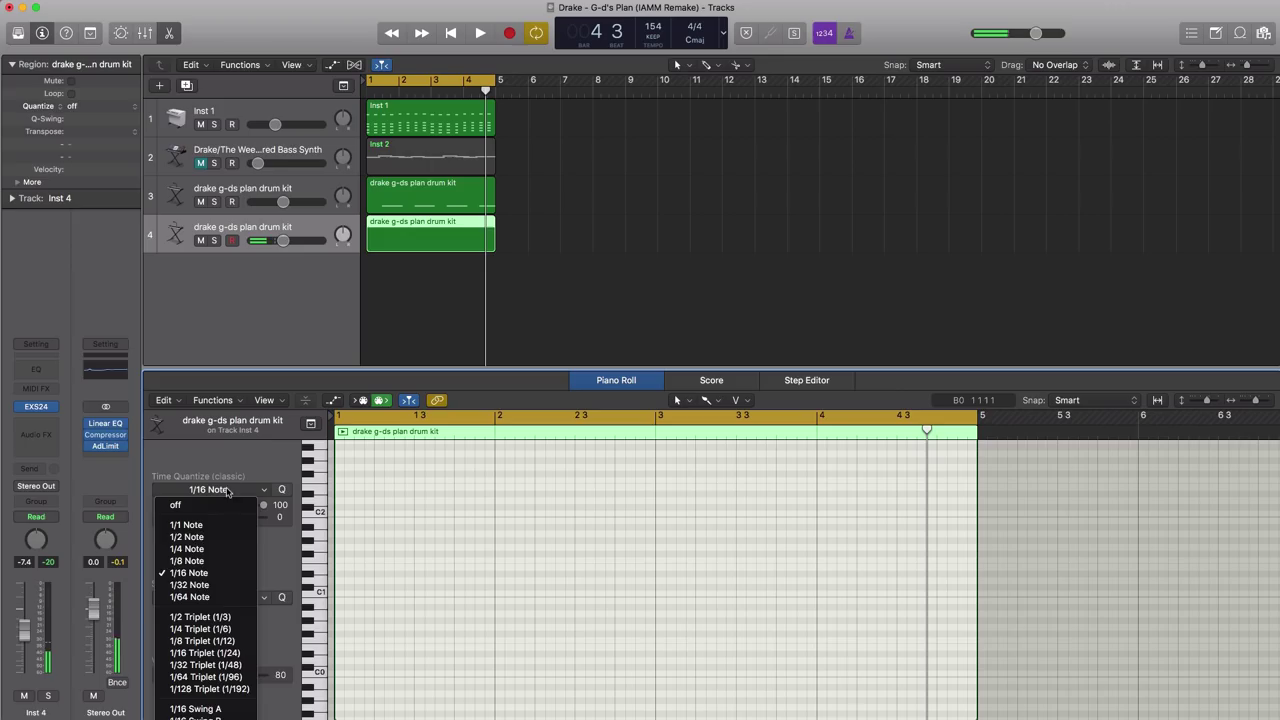
left_click(224, 563)
left_click_drag(350, 654, 377, 654)
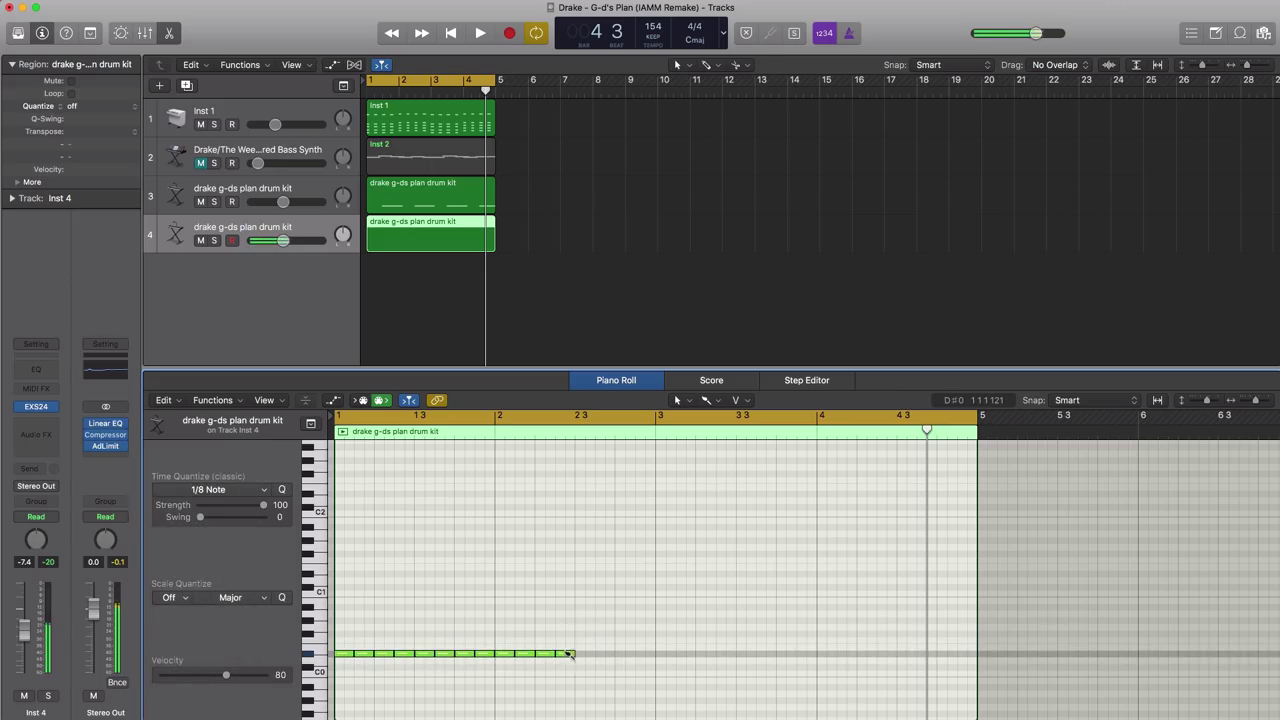
mouse_move(569, 654)
left_mouse_down()
mouse_move(800, 662)
mouse_move(680, 650)
mouse_move(694, 656)
left_mouse_up()
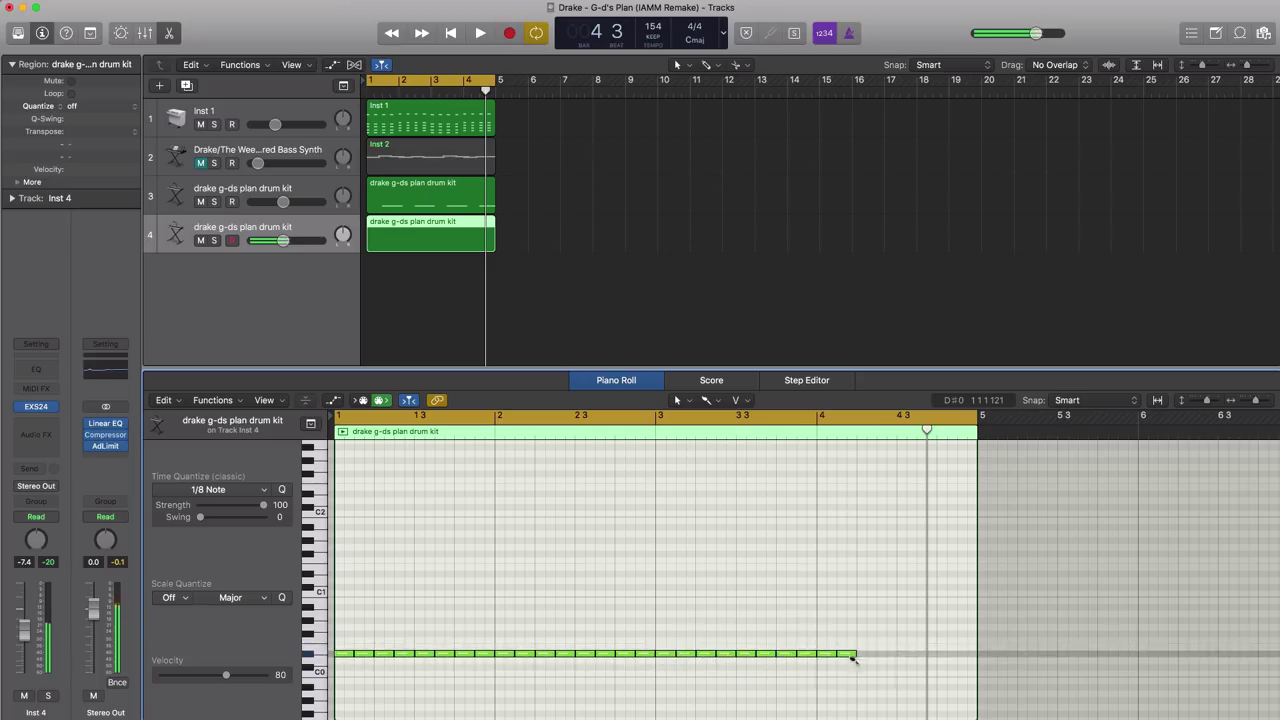
left_click_drag(941, 653, 957, 657)
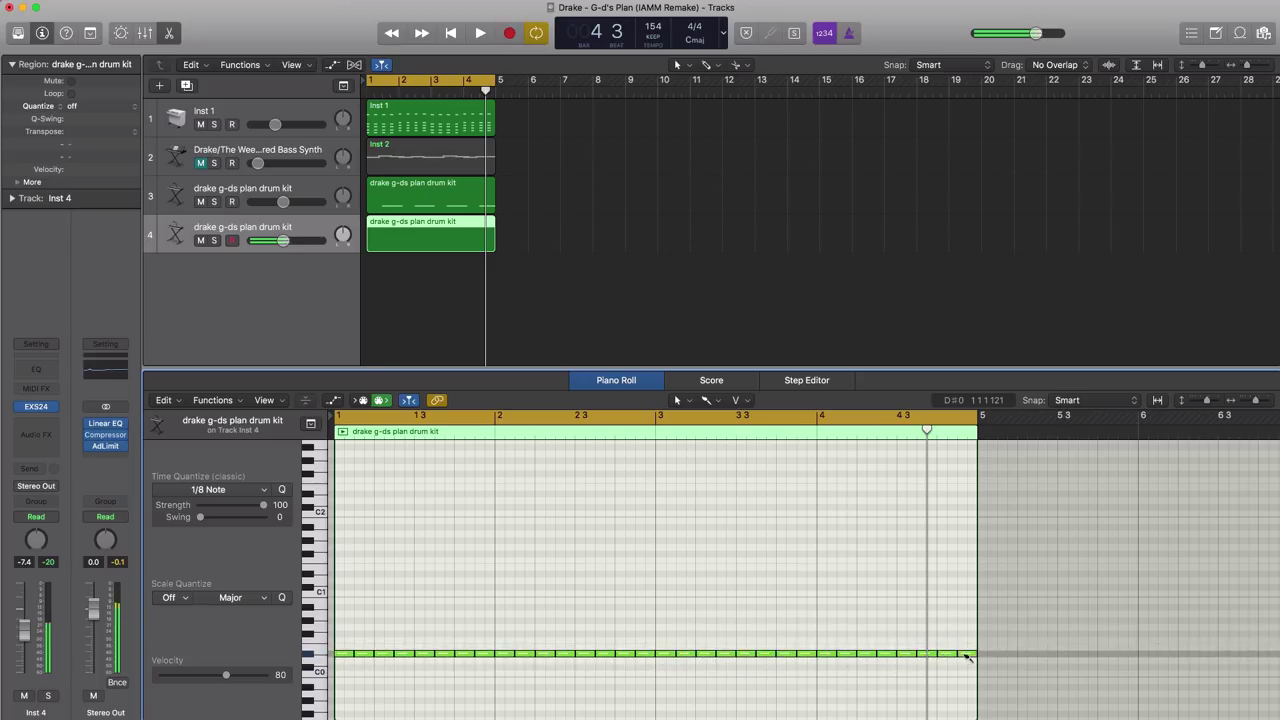
Step: Lower track 4's volume to -10.0 dB while the loop plays, and stop playback
key("space")
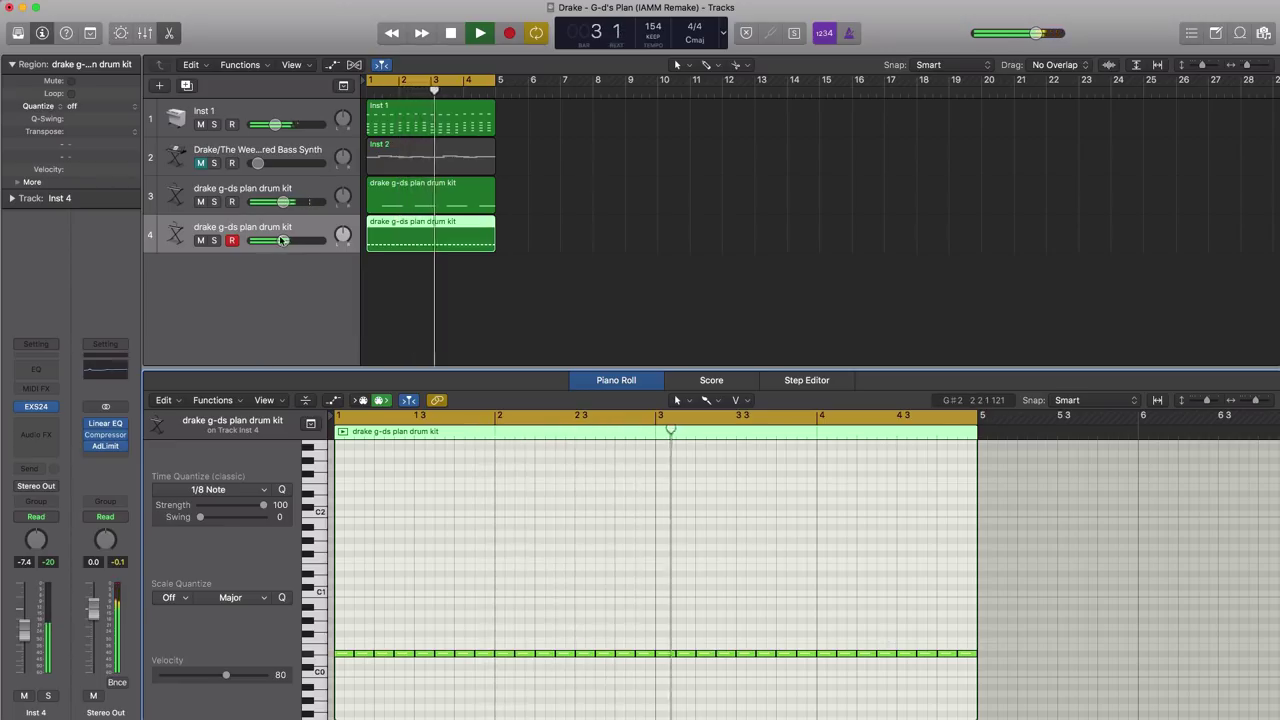
left_click_drag(283, 241, 281, 241)
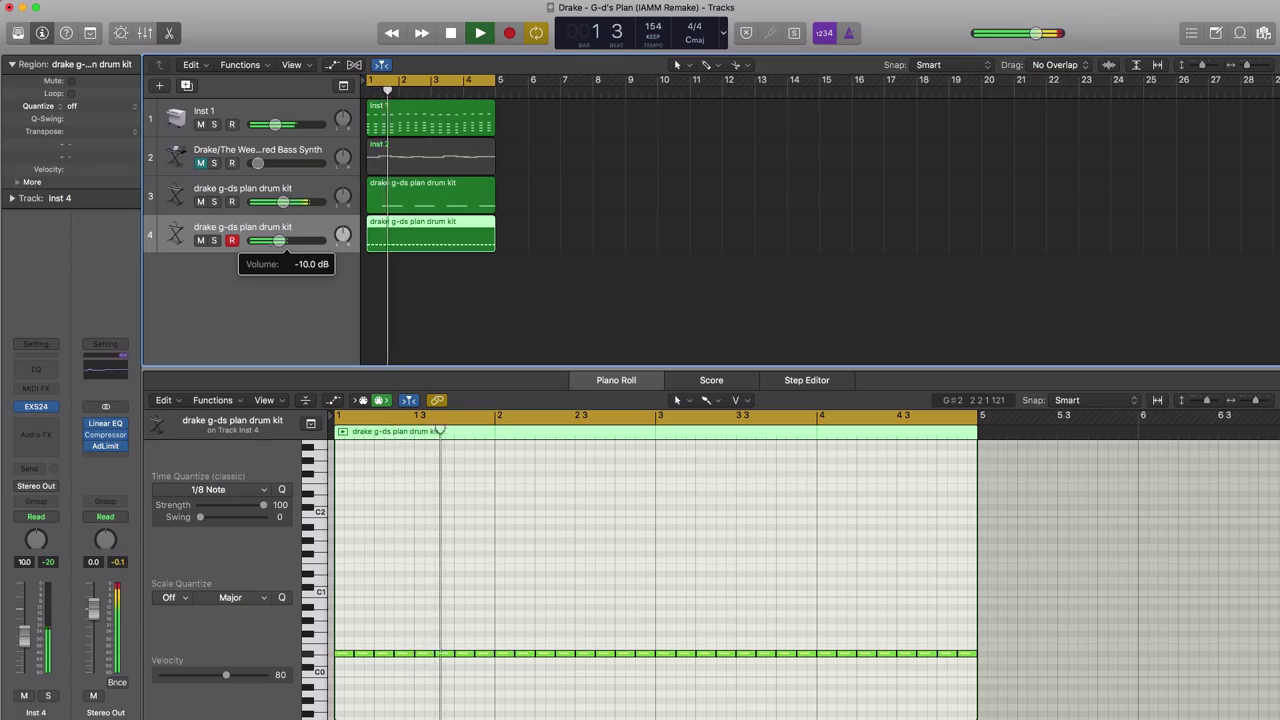
left_click_drag(279, 241, 280, 241)
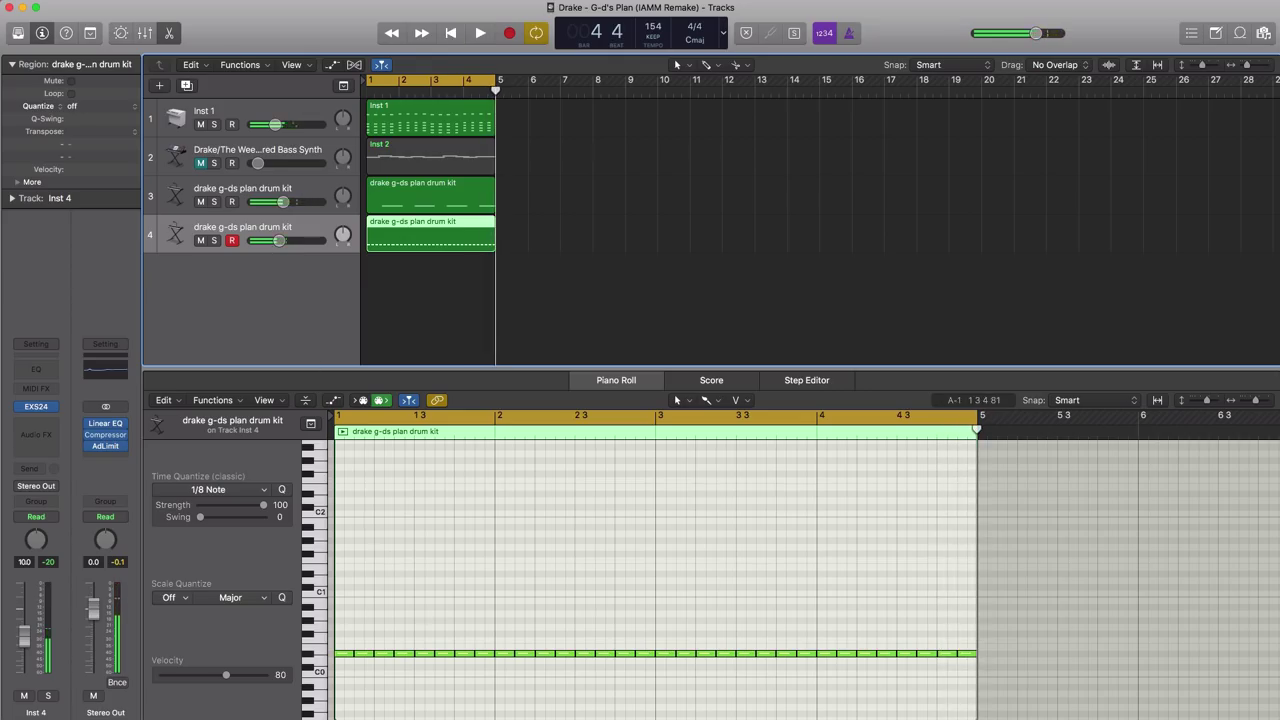
Step: Duplicate track 4 as a fifth track and create an empty region spanning bars 1 to 4 on it
left_click(186, 88)
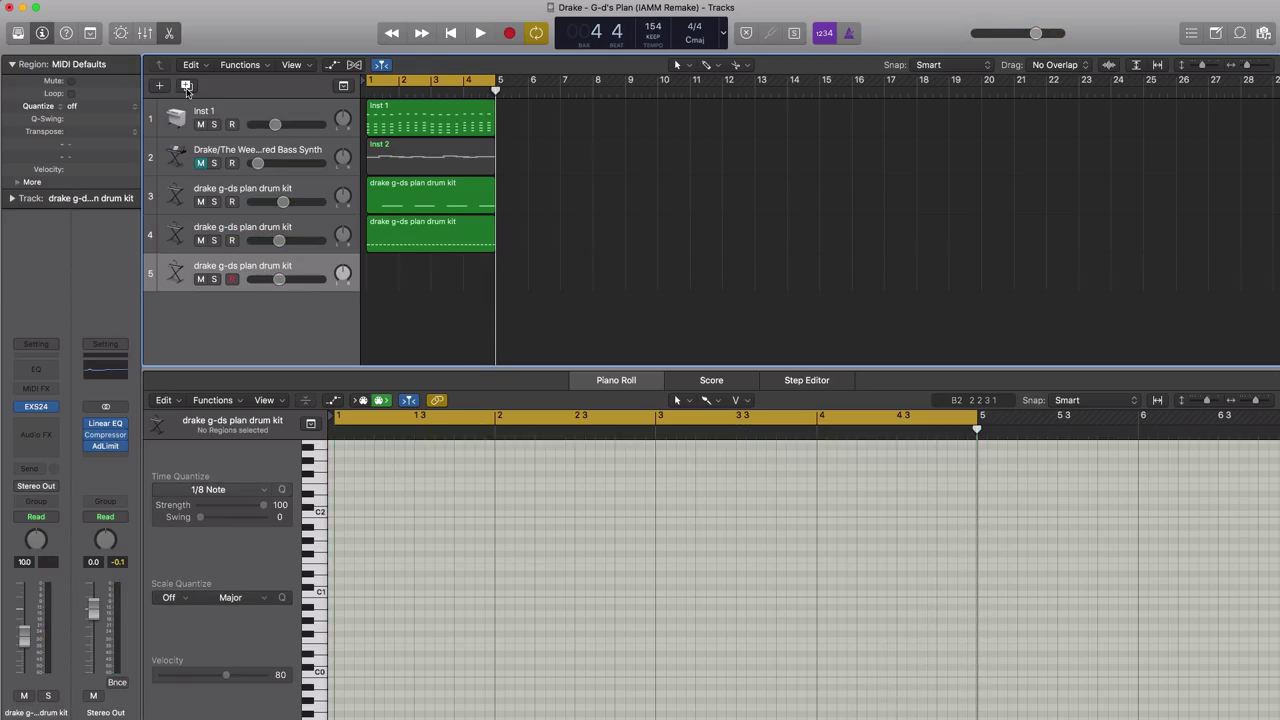
double_click(387, 290)
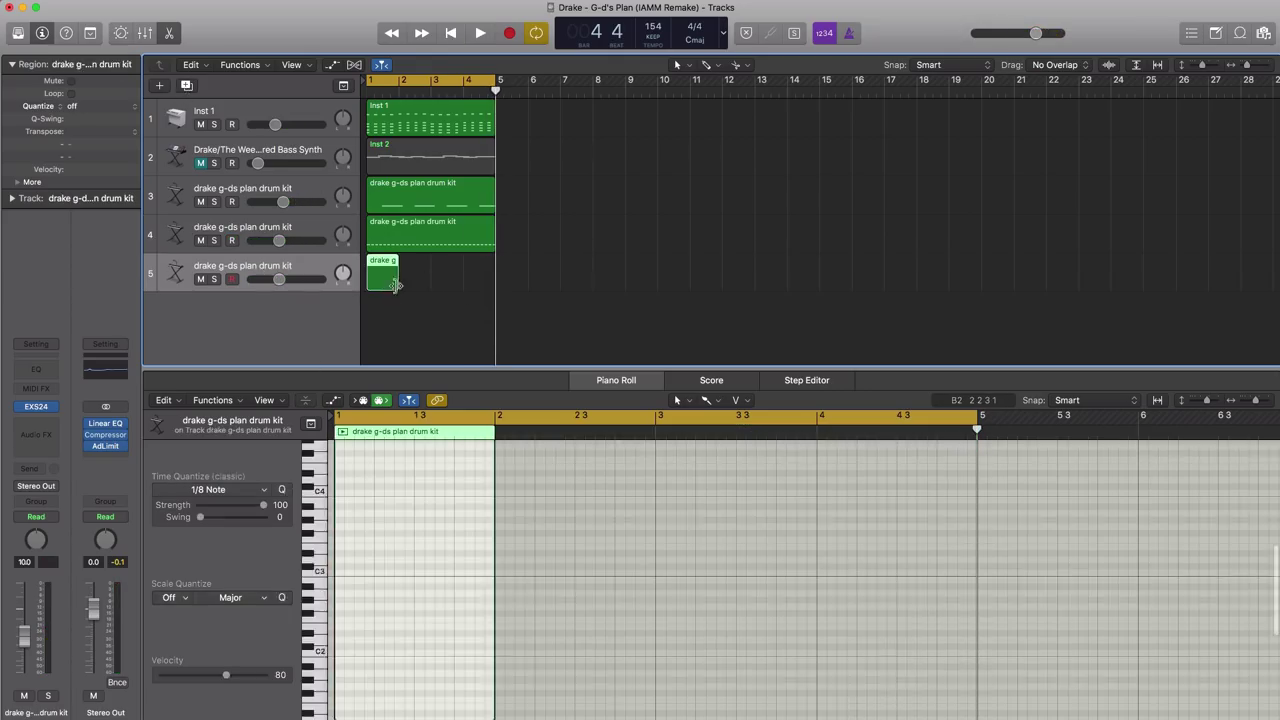
left_click_drag(399, 290, 497, 291)
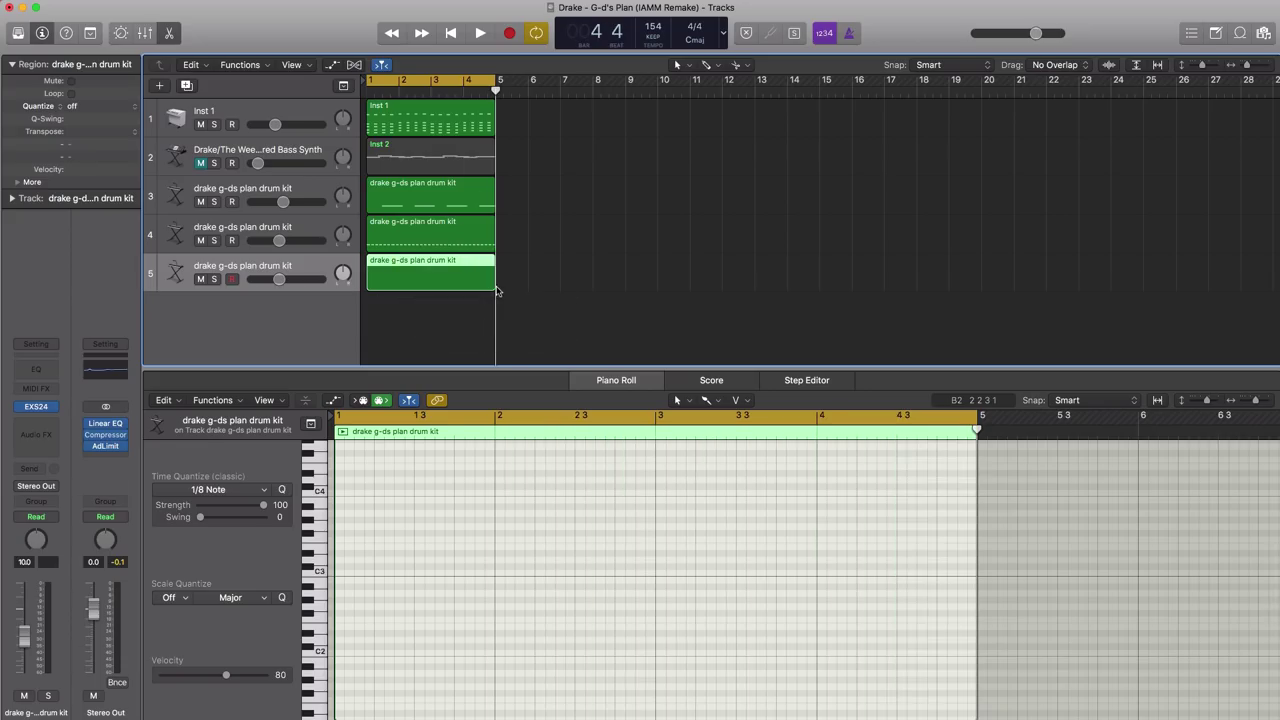
Step: Draw a short C0 note at the start of bar 1 with the Pencil tool and set track 5's volume to -8.2 dB during playback
left_click(706, 400)
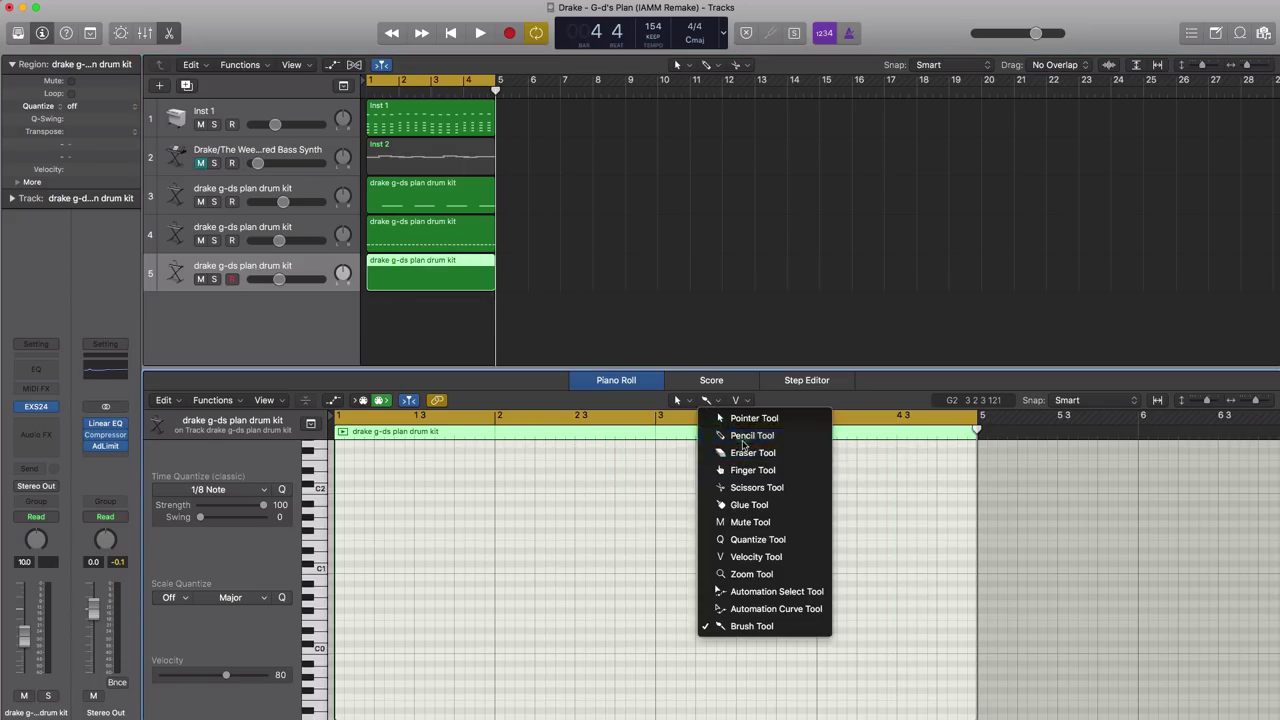
left_click(752, 435)
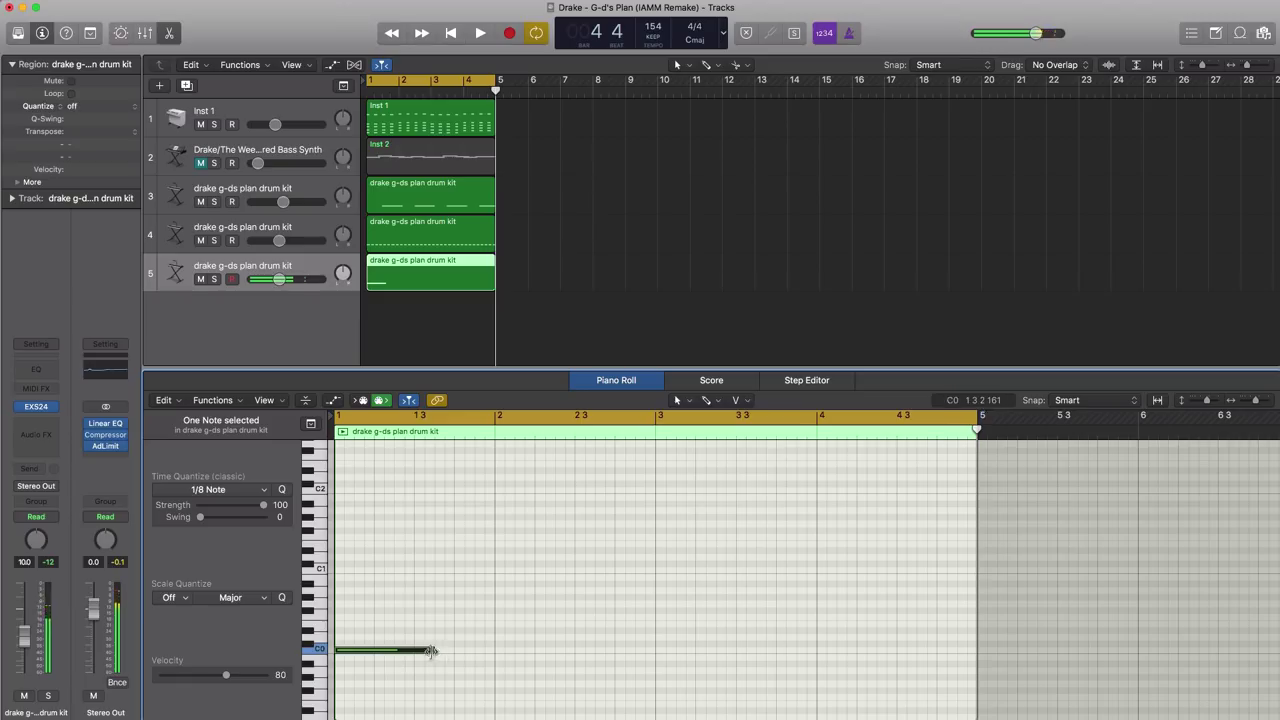
left_click_drag(431, 651, 363, 651)
key("space")
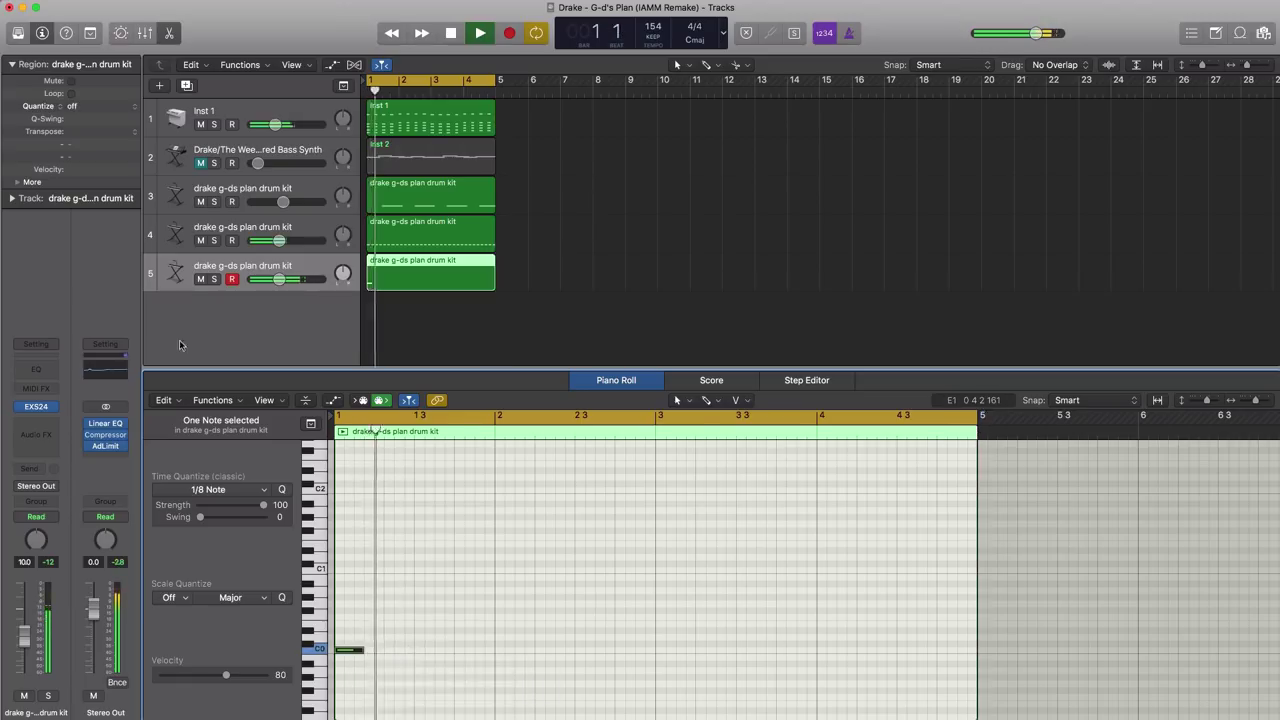
left_click(278, 280)
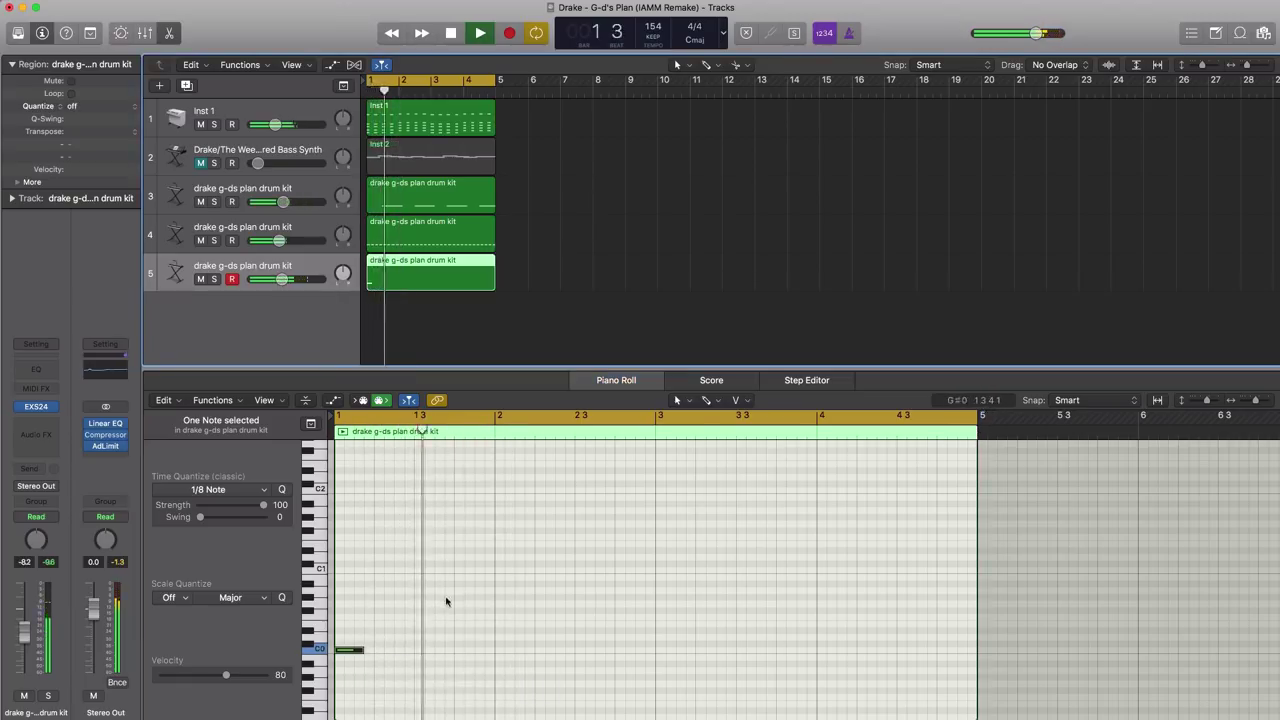
Step: Add C0 notes on bar 2 beat 2, bar 3 beat 1 and bar 4 beat 2 of track 5's region, and stop playback
left_click(536, 651)
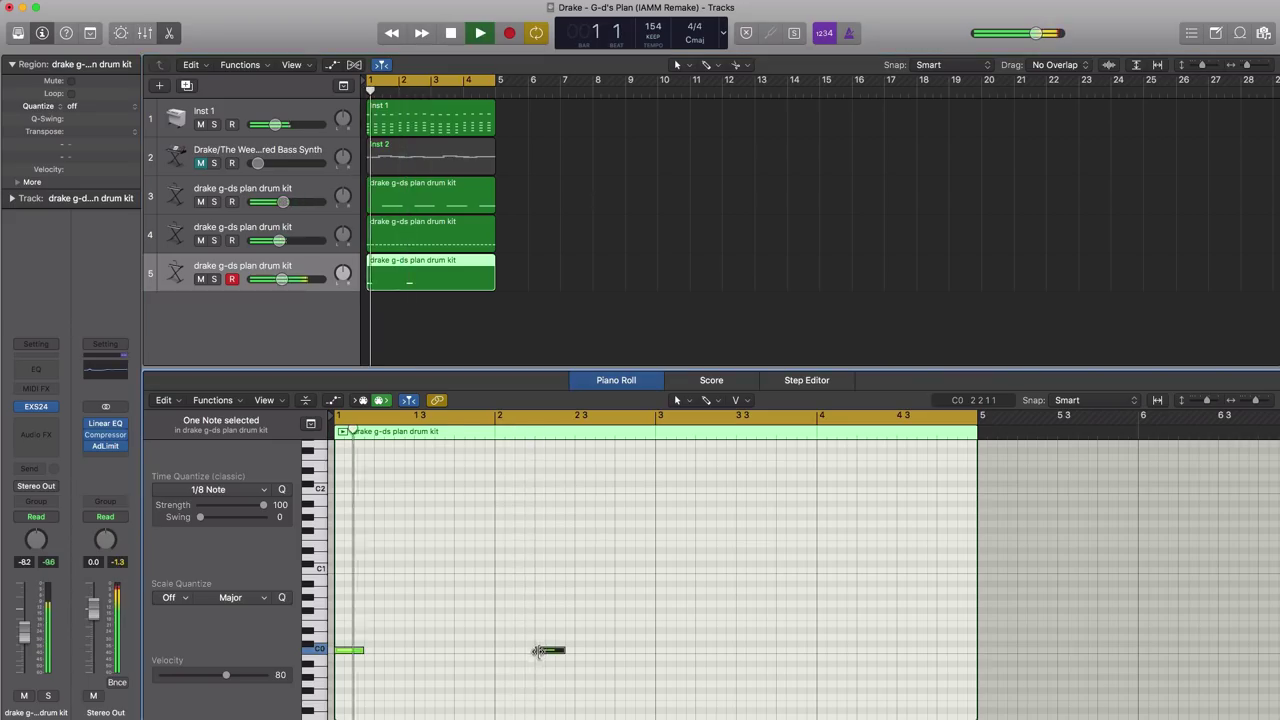
left_click(668, 651)
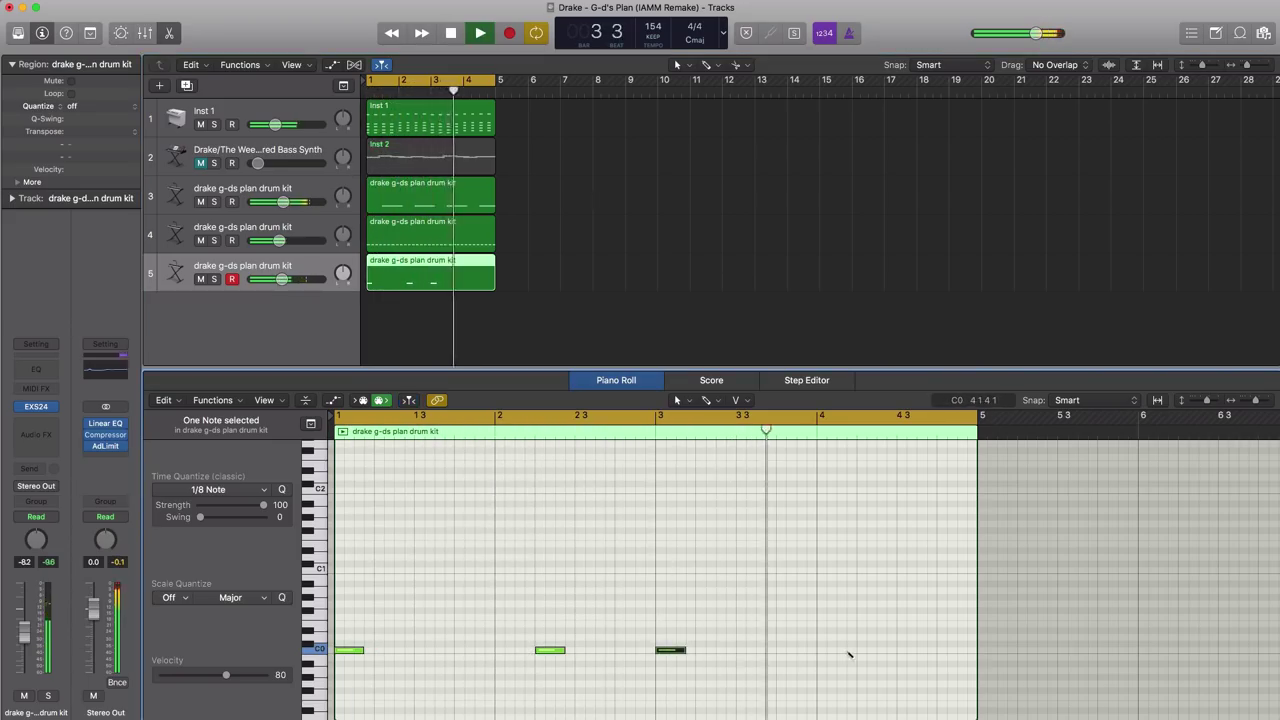
left_click(857, 650)
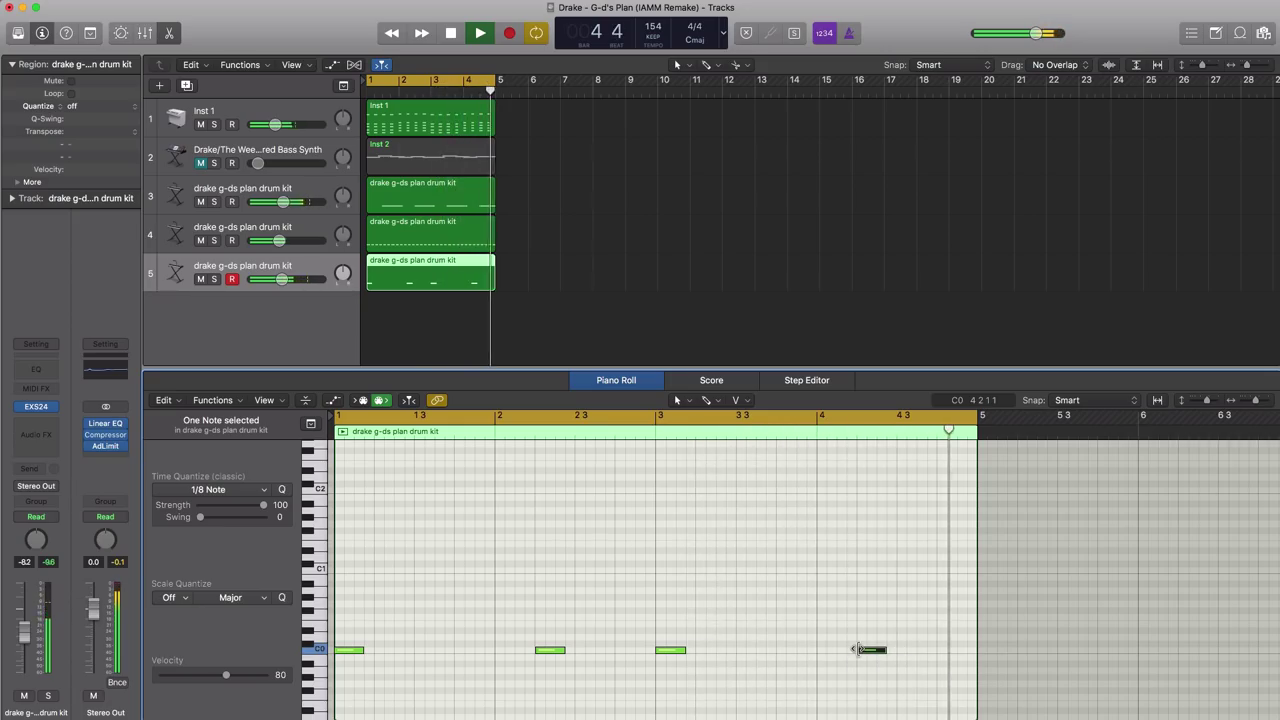
key("space")
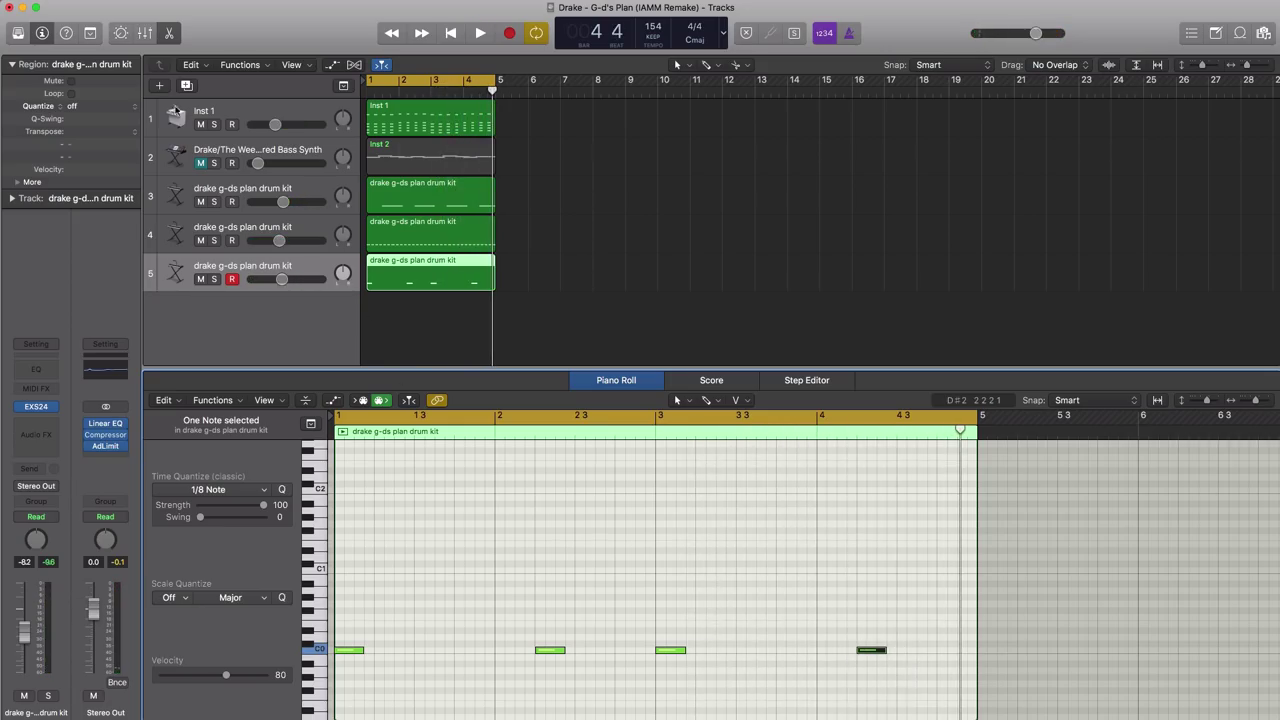
Step: Duplicate track 5 as a sixth track and create an empty region spanning bars 1 to 4 on it
left_click(186, 86)
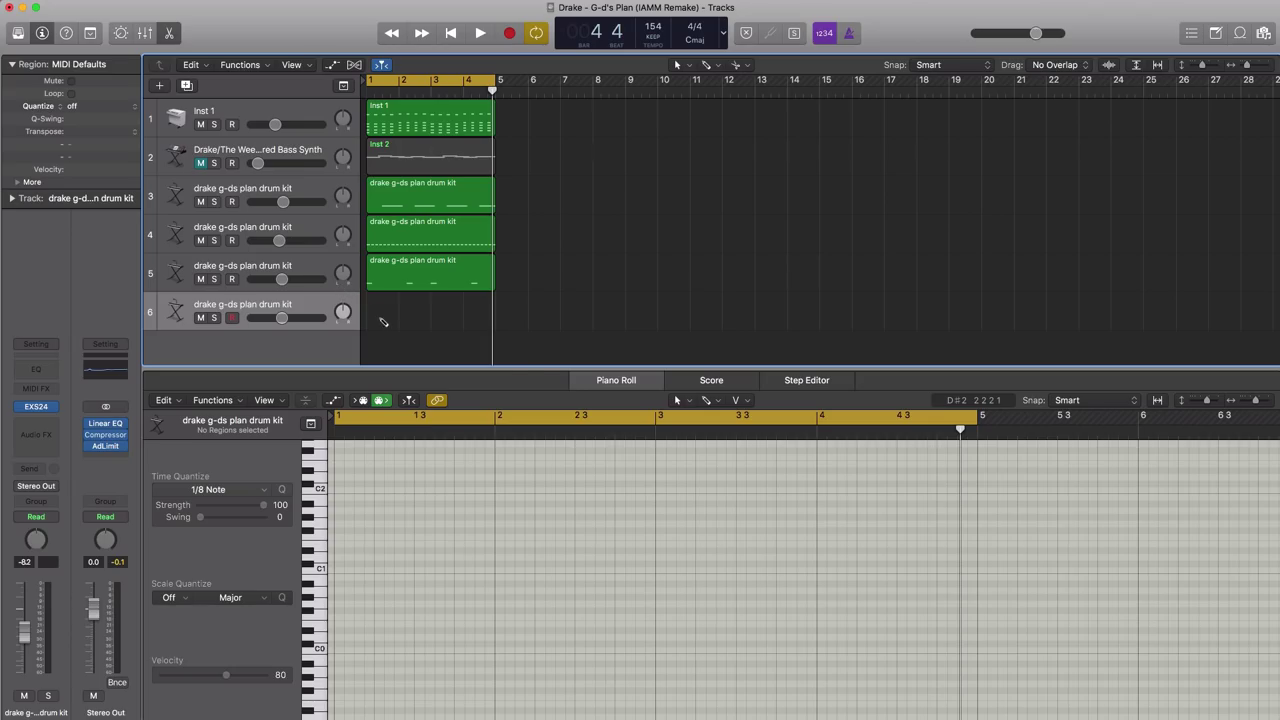
left_click(383, 321)
left_click_drag(400, 321, 493, 323)
Step: Draw a short F#0 note at position 1 2 3 in track 6's region and play the loop
key("space")
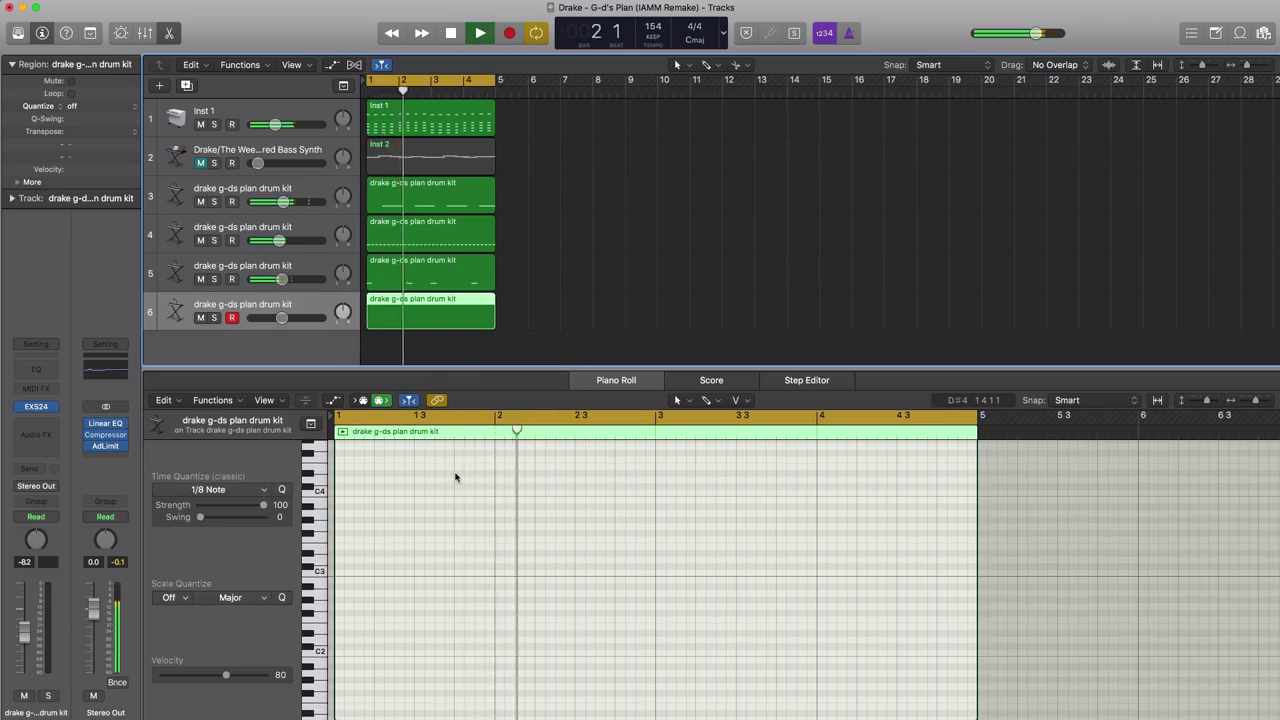
key("r")
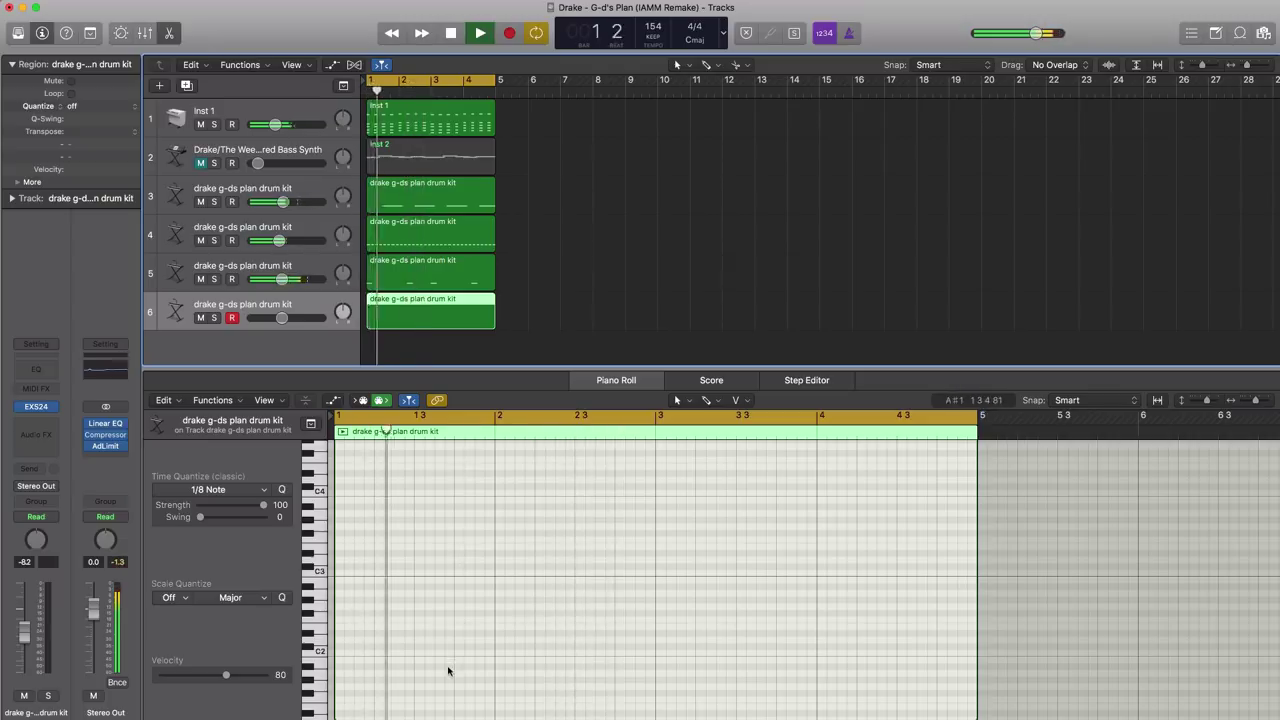
scroll(448, 666, "down", 3)
scroll(448, 671, "down", 3)
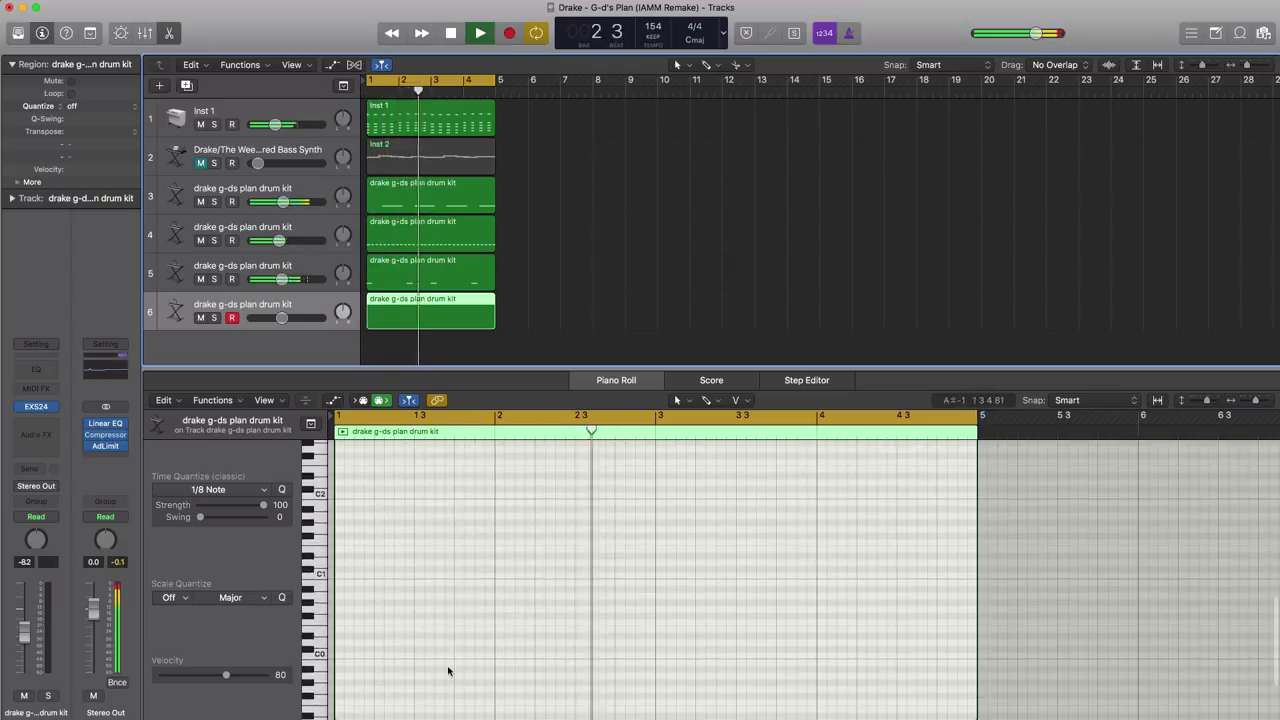
key("space")
left_click(398, 616)
key("space")
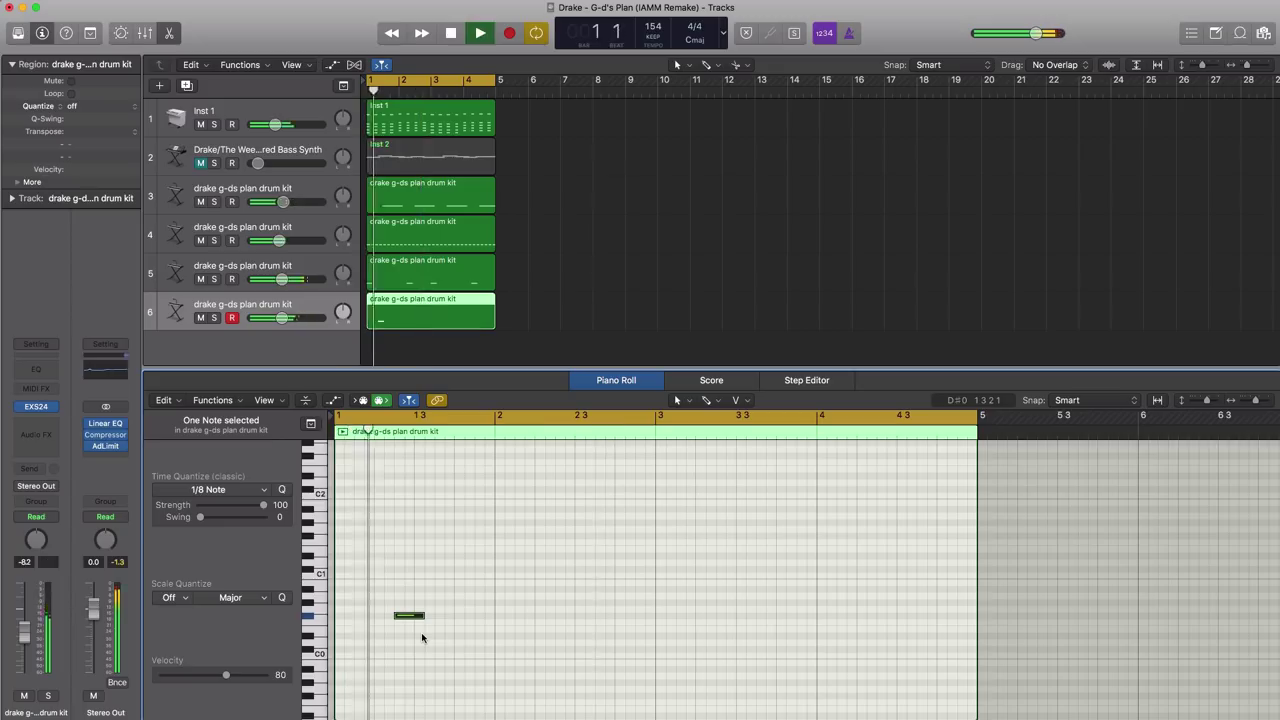
Step: Add F#0 notes at positions 2 1 3, 3 1 3 and 4 1 3 of track 6's region, and stop playback
key("space")
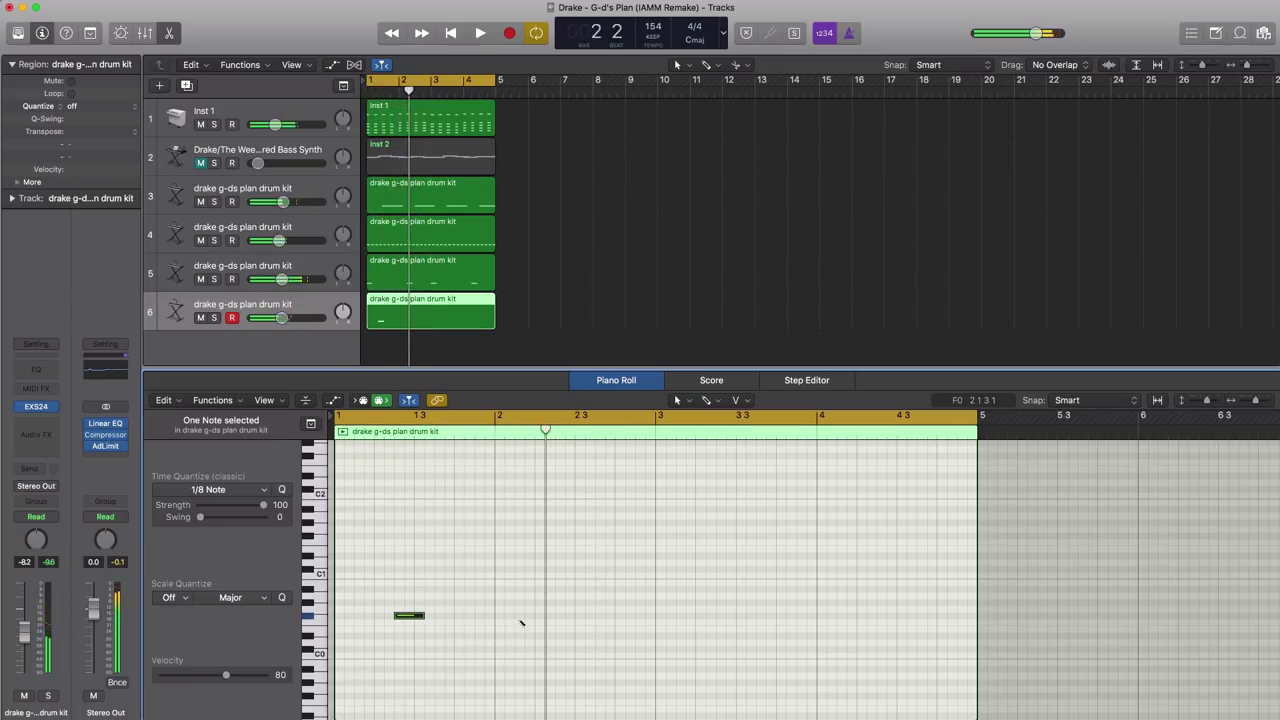
key("space")
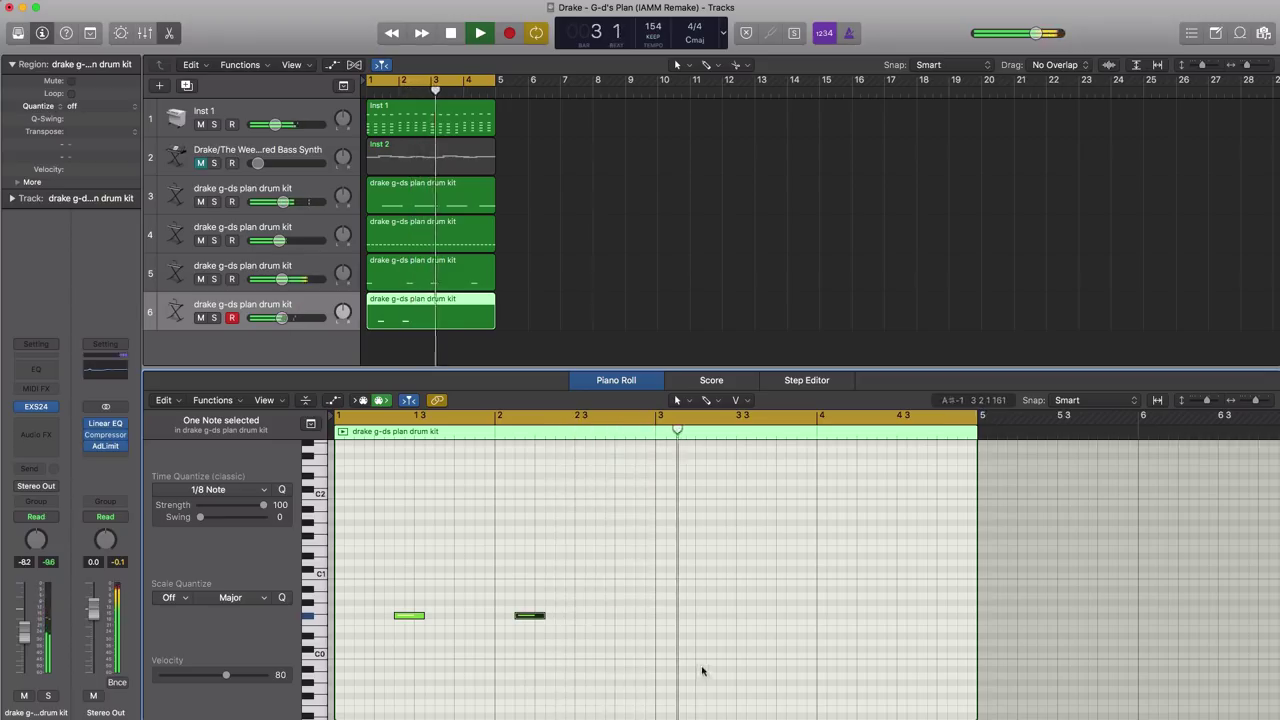
key("Return")
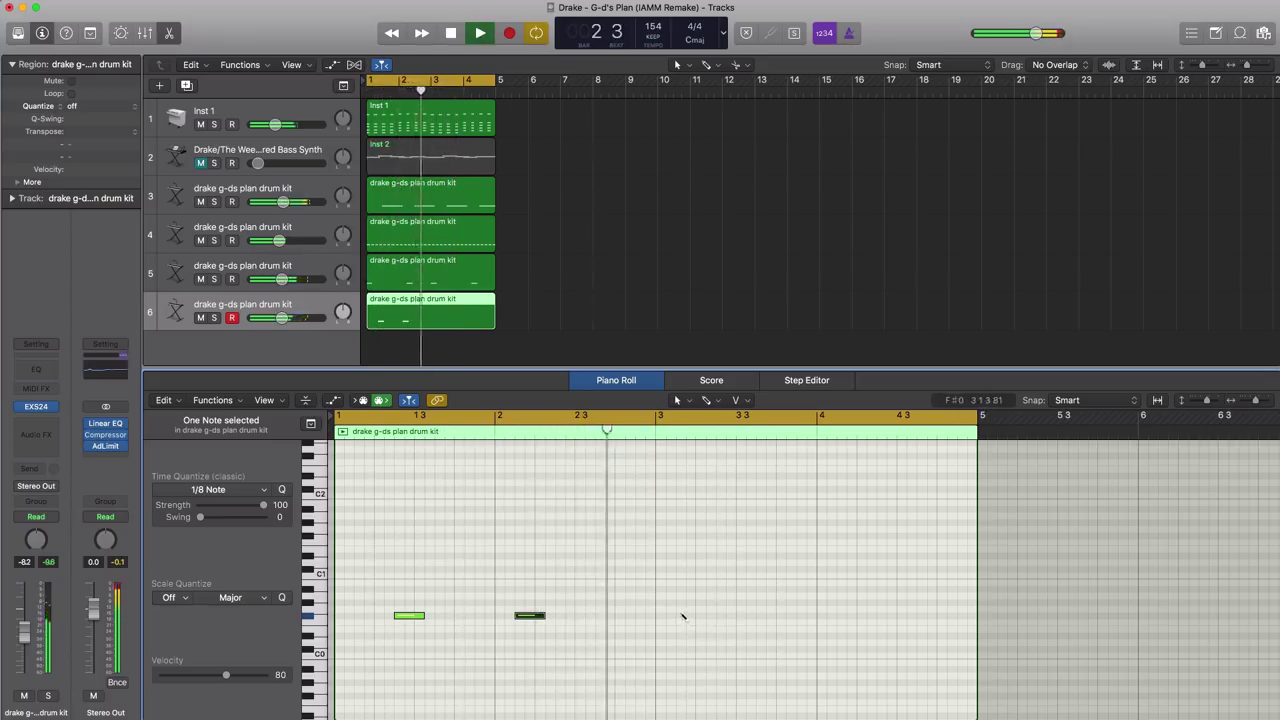
left_click(680, 615)
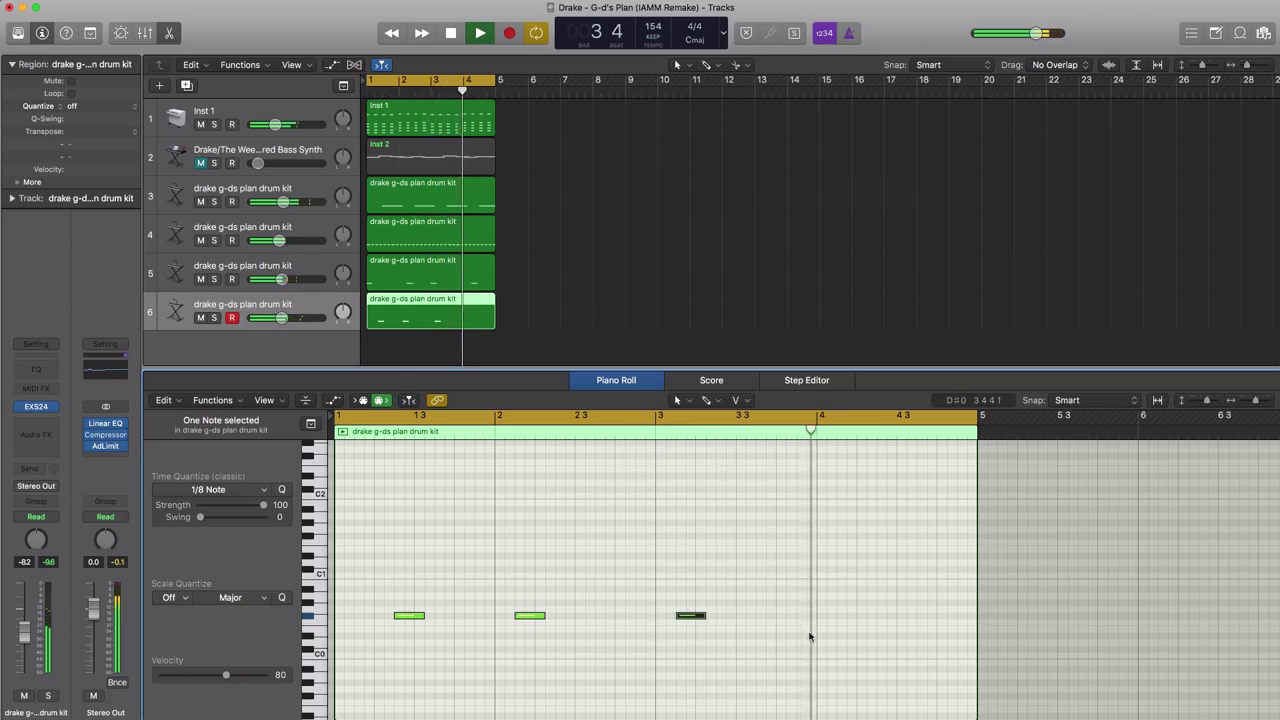
key("space")
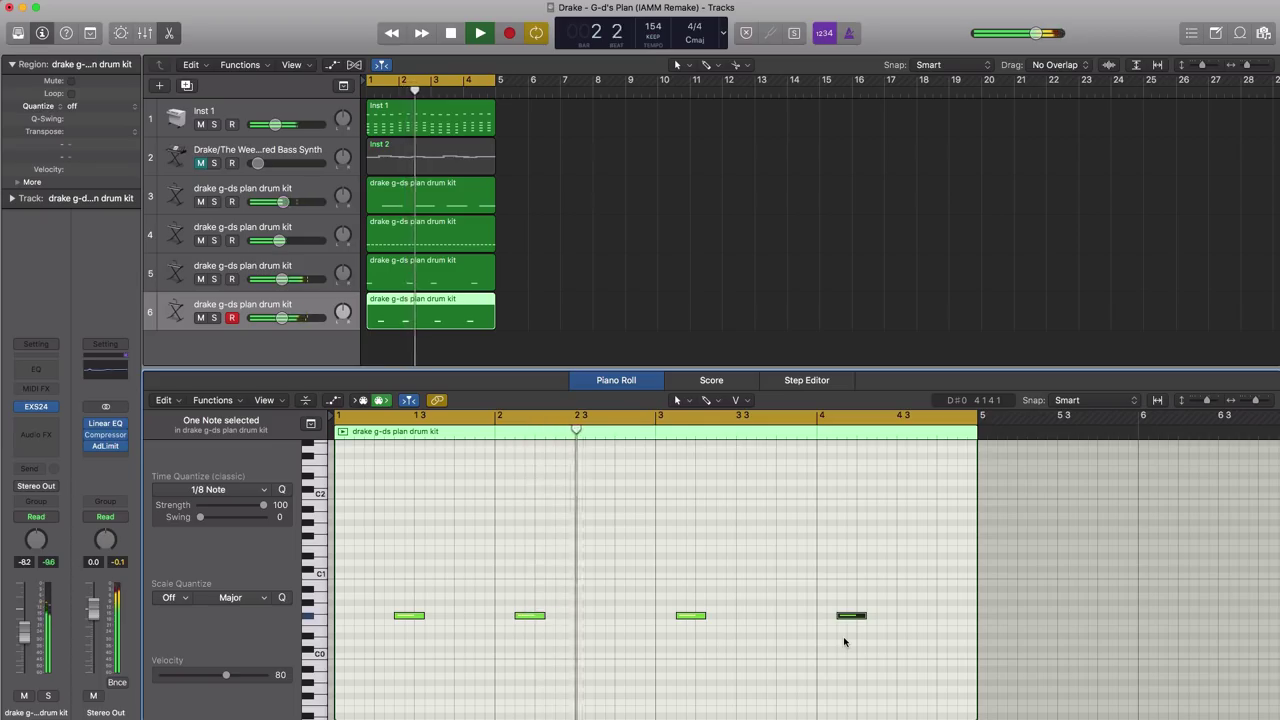
key("space")
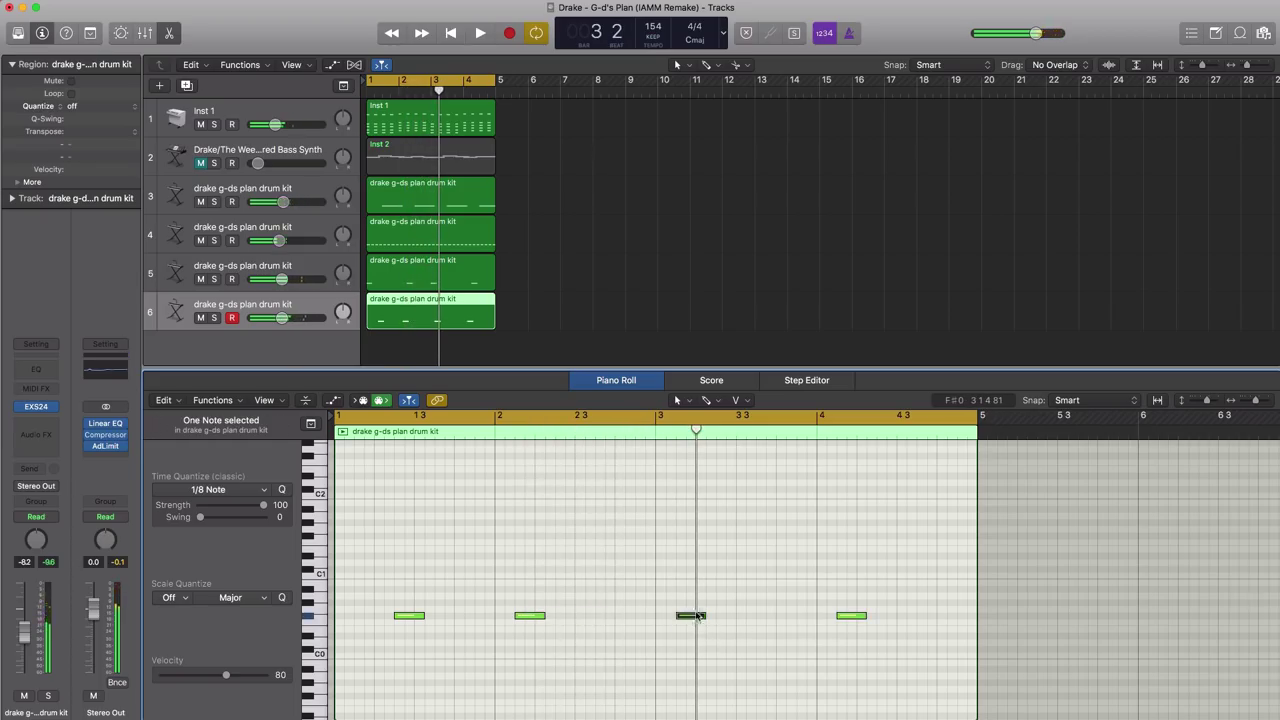
Step: Move the bar 3 note to position 3 2 3, and set track 6's volume to -9.6 dB during playback
left_click_drag(698, 616, 713, 615)
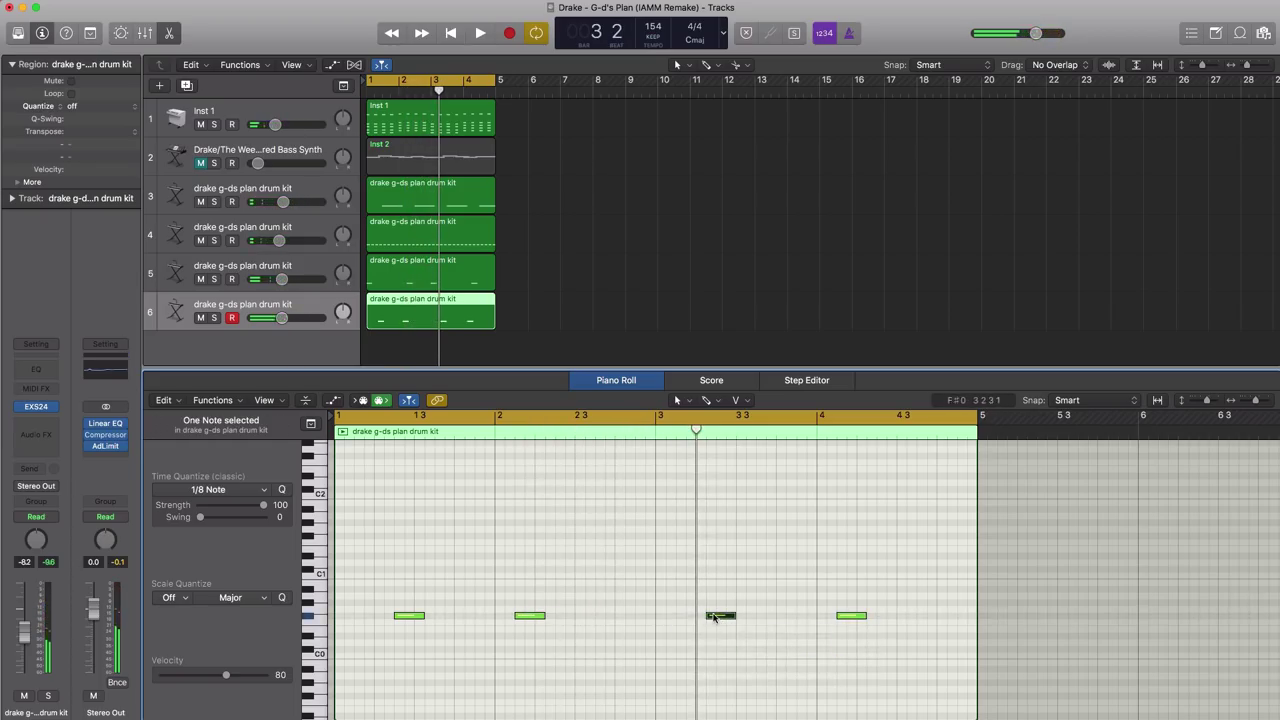
left_click(632, 433)
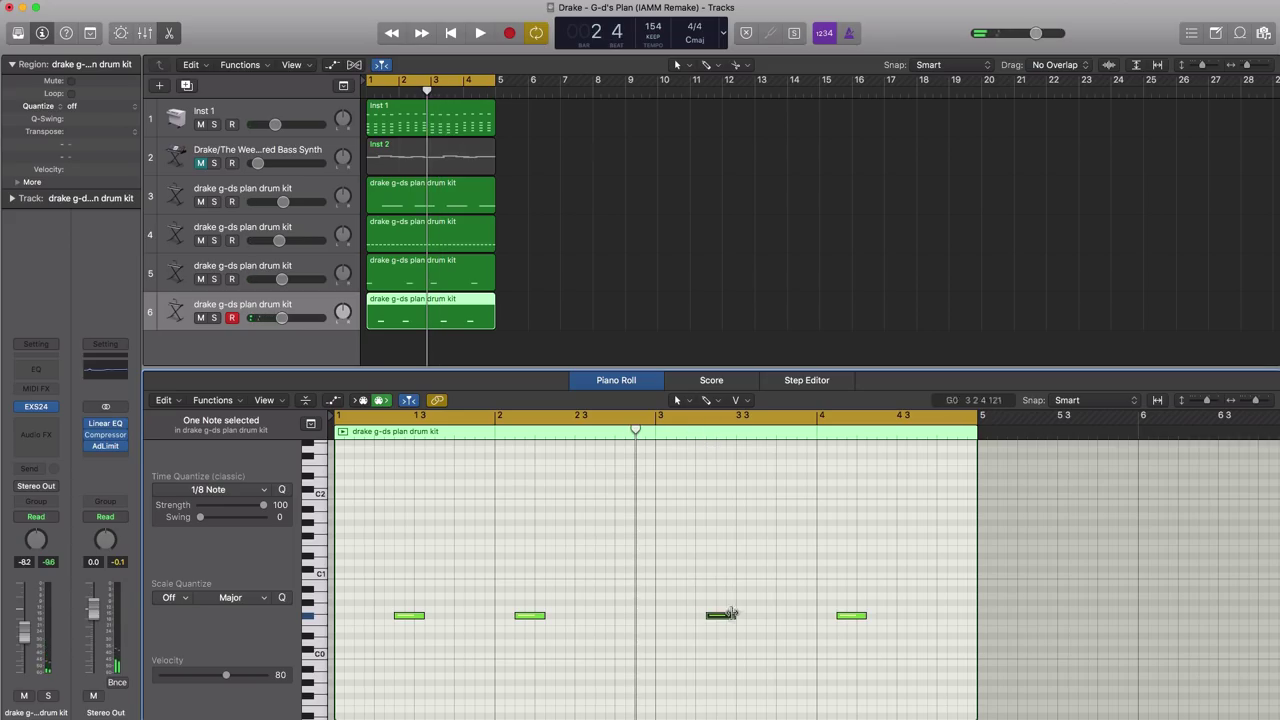
key("space")
left_click_drag(720, 620, 731, 621)
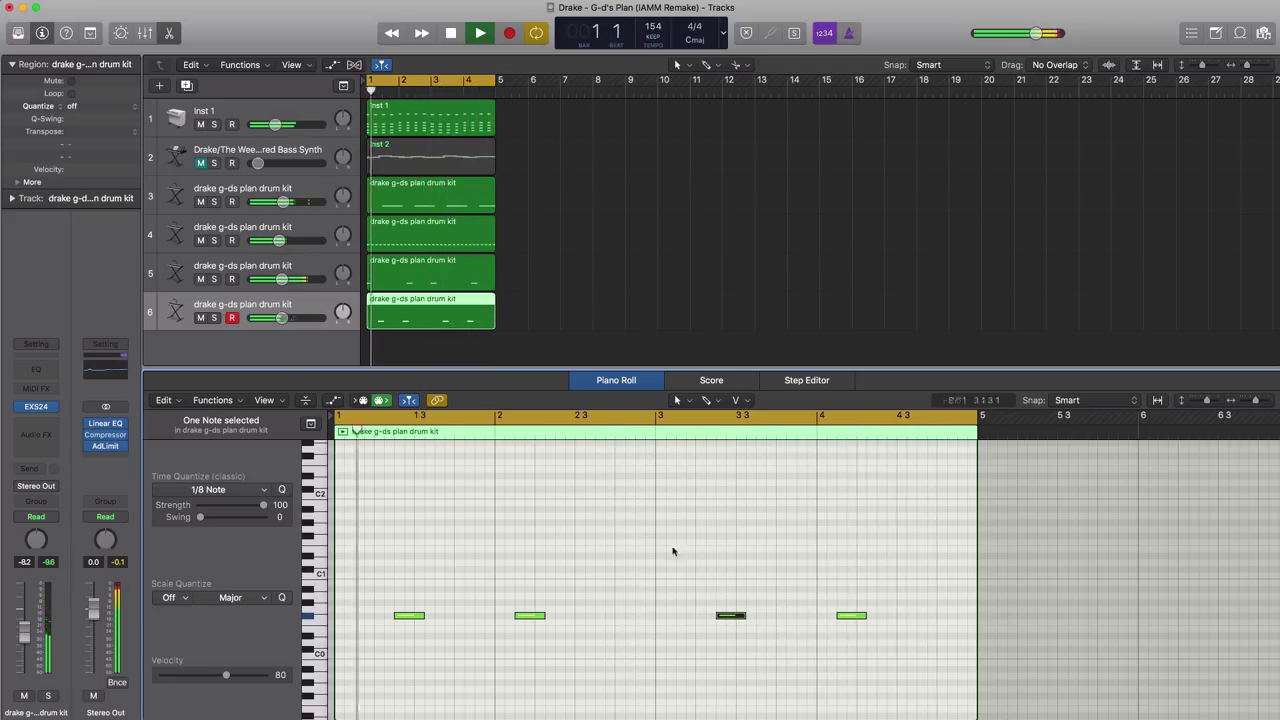
left_click_drag(282, 318, 279, 318)
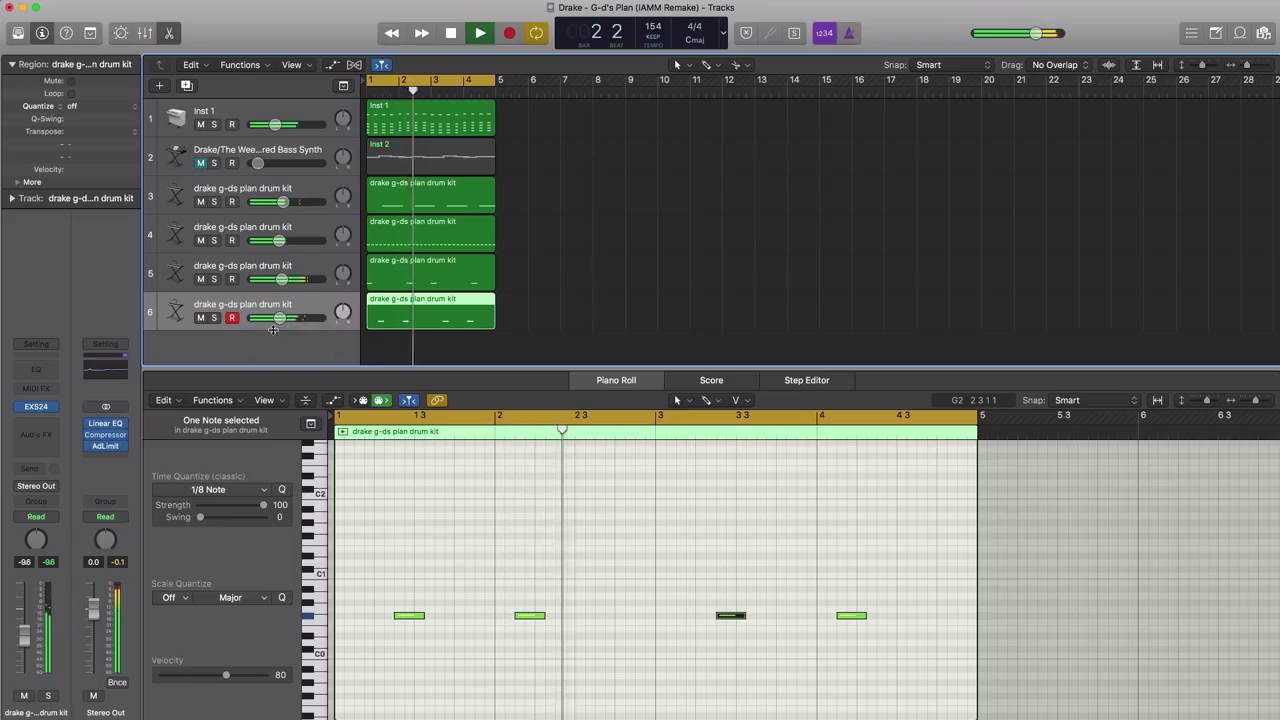
key("space")
Step: Duplicate track 6 as a seventh track and create an empty region spanning bars 1 to 4 on it
left_click(187, 87)
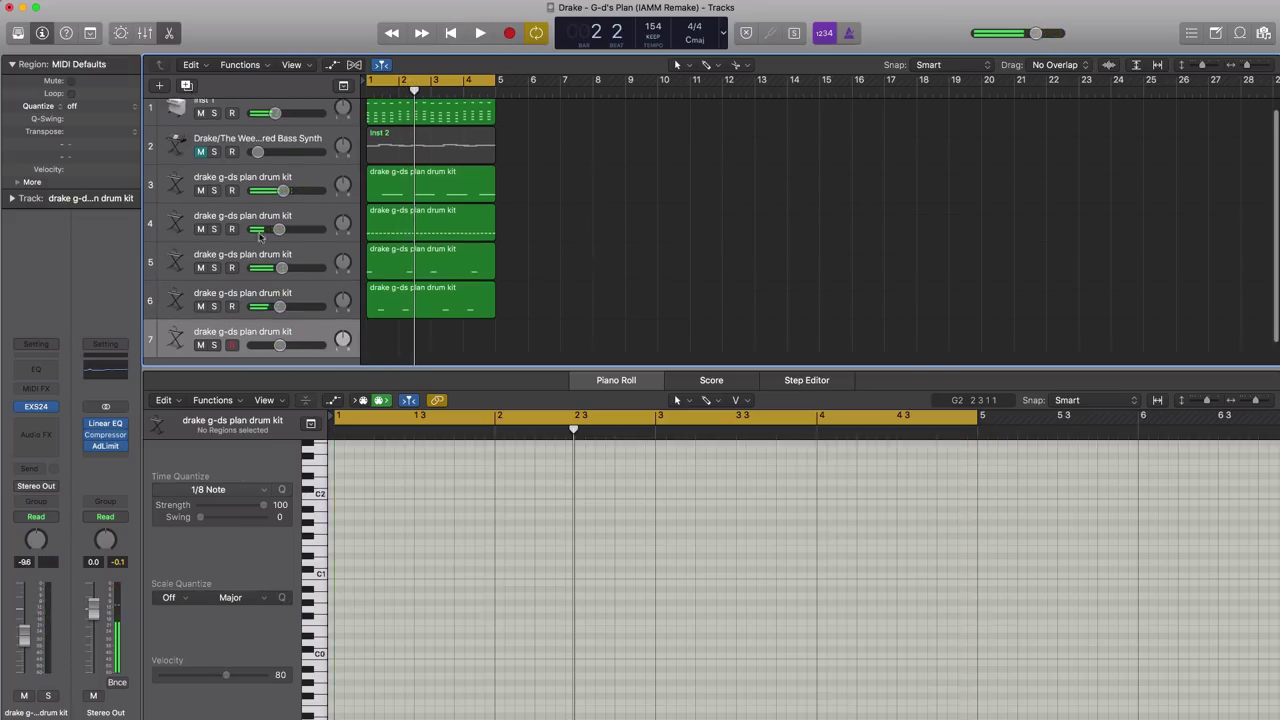
double_click(380, 350)
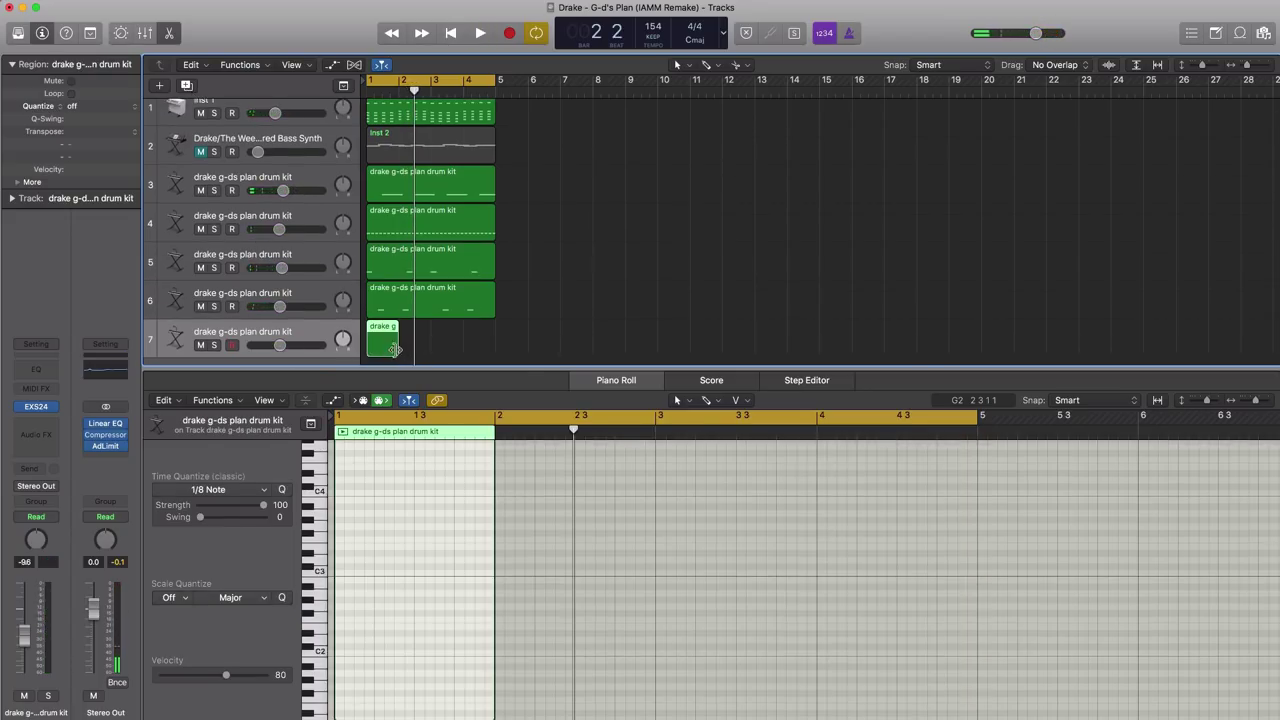
left_click_drag(396, 348, 494, 350)
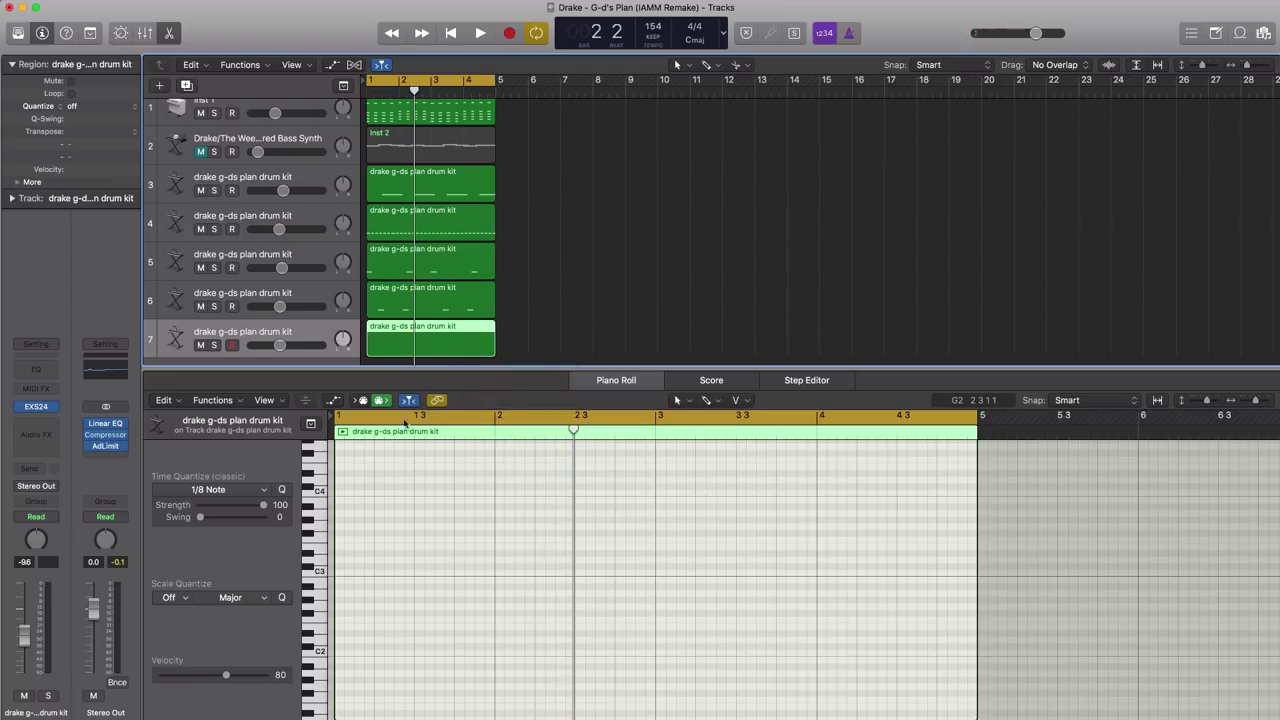
Step: Draw a short G#0 note at position 1 3 3 in track 7's region
scroll(404, 496, "down", 2)
scroll(409, 491, "up", 1)
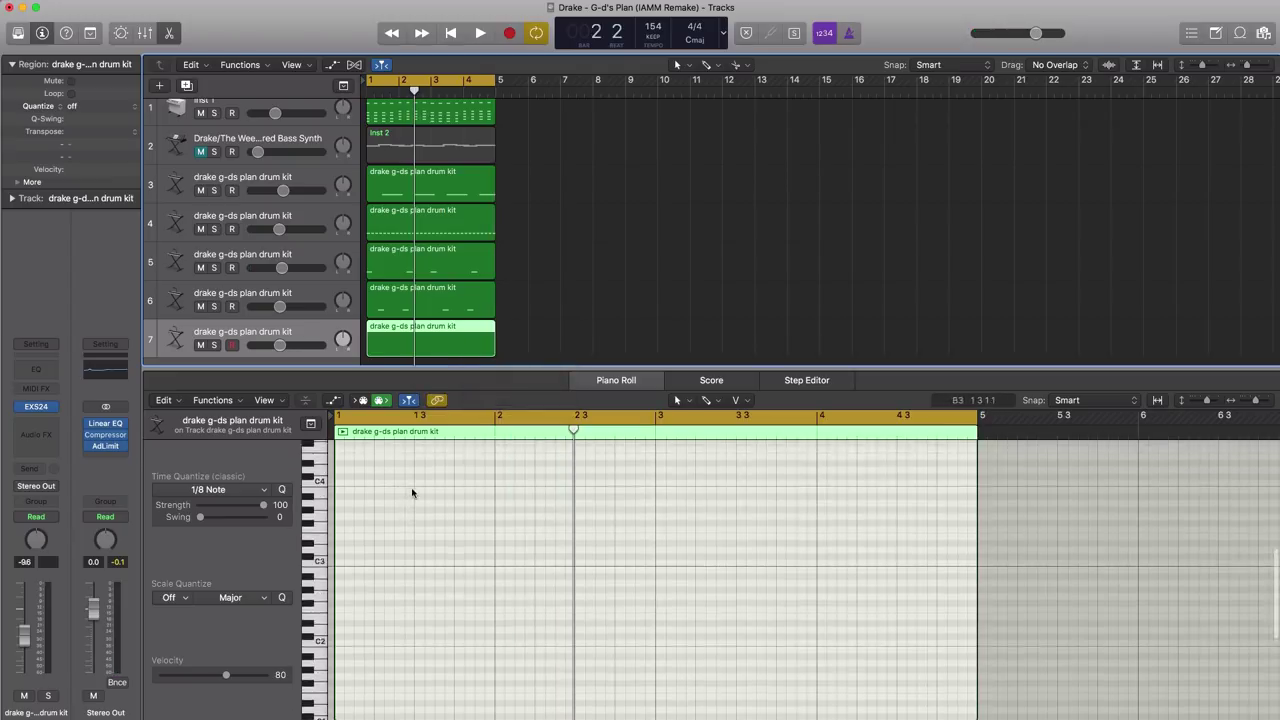
scroll(411, 492, "down", 7)
key("space")
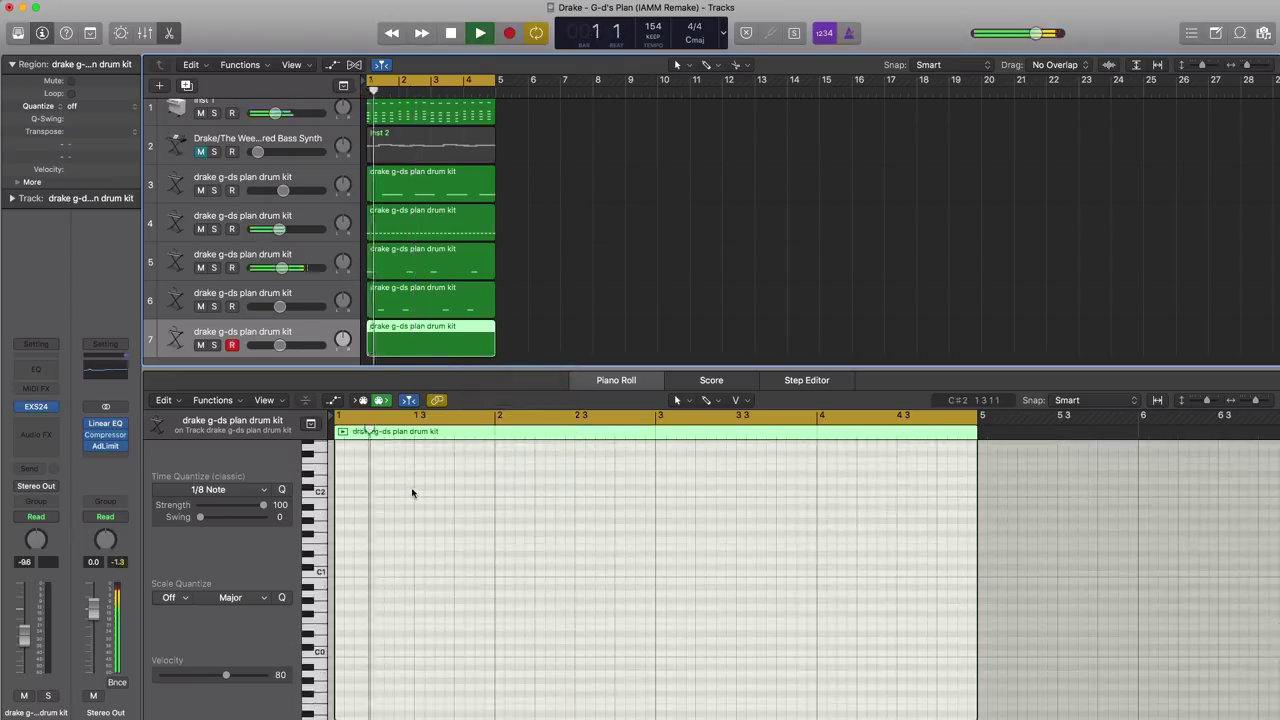
key("space")
left_click(440, 600)
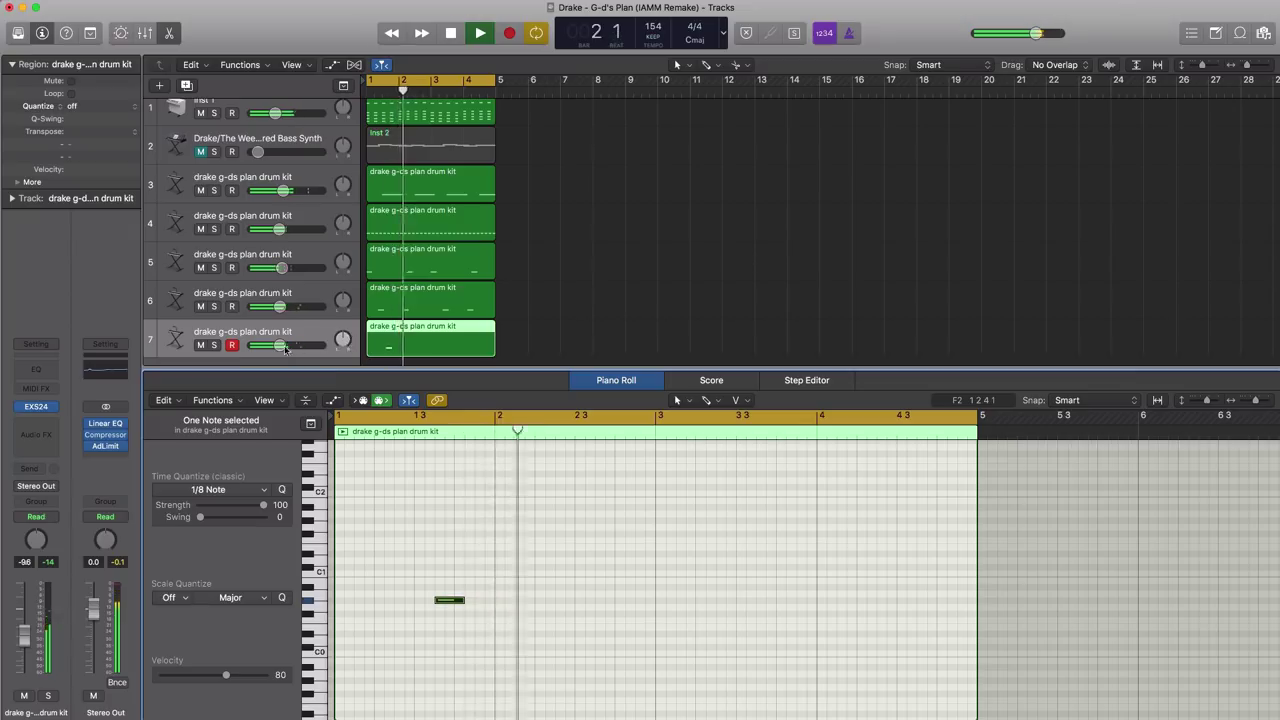
Step: Lower track 7's volume to -20.0 dB and add a second G#0 note at position 3 3 3
left_click_drag(282, 345, 264, 347)
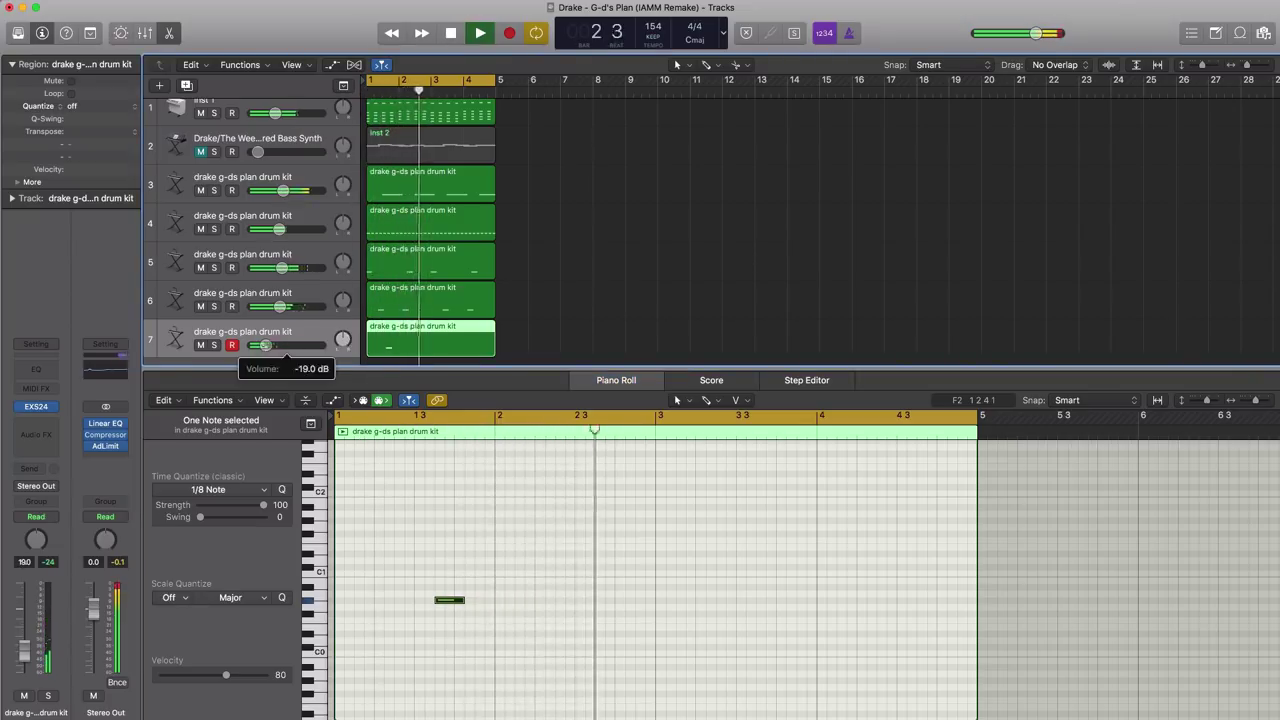
left_click_drag(264, 347, 264, 348)
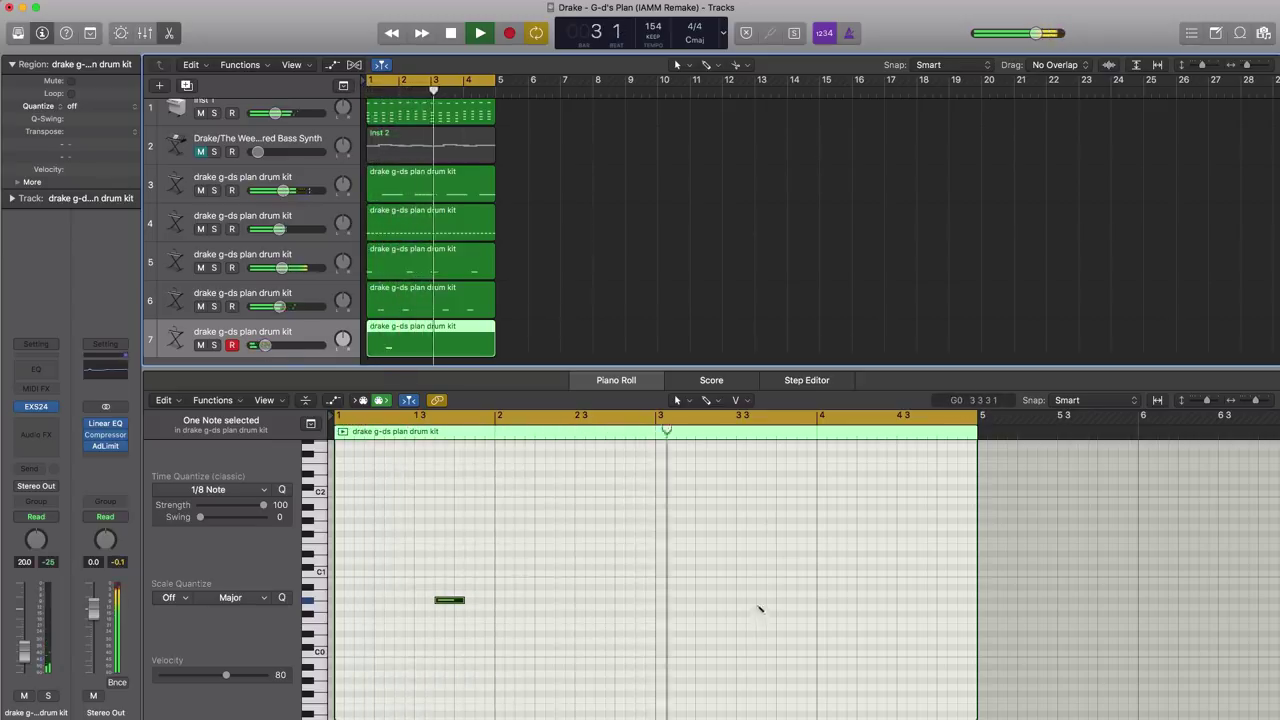
left_click(757, 600)
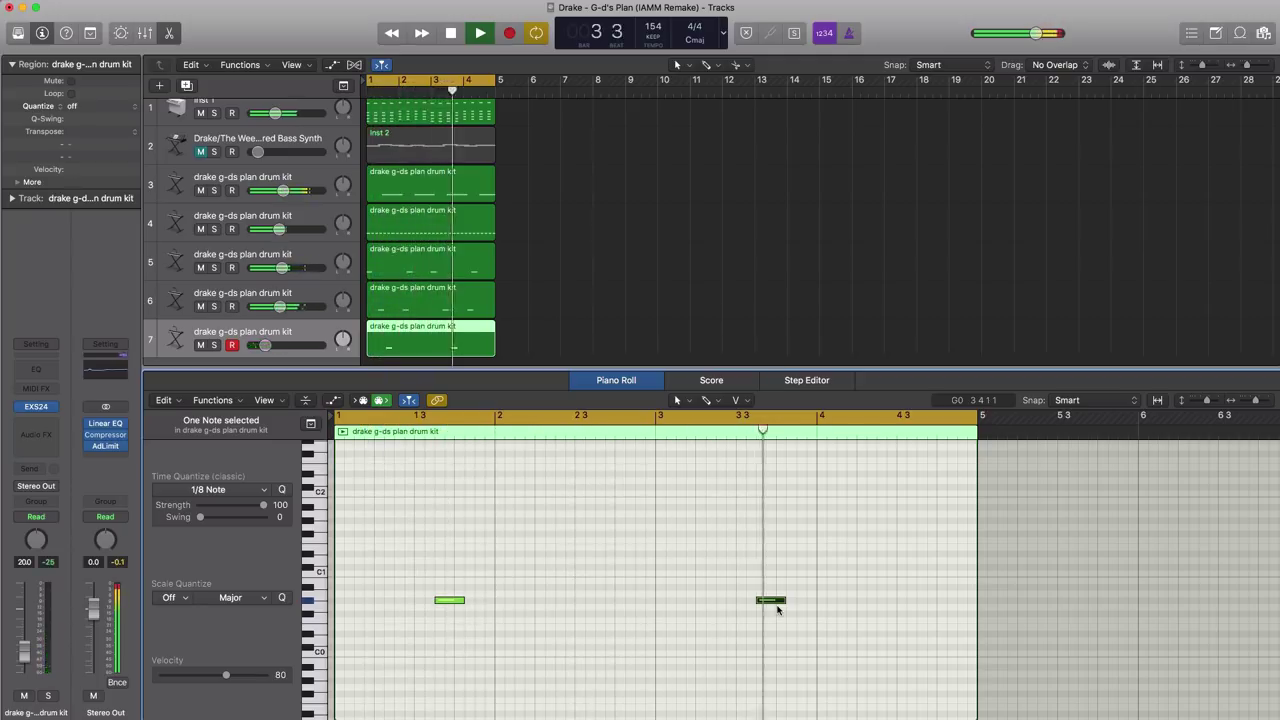
Step: Readjust track 7's volume to -25.5 dB while the loop plays, and stop playback
left_click_drag(262, 345, 269, 345)
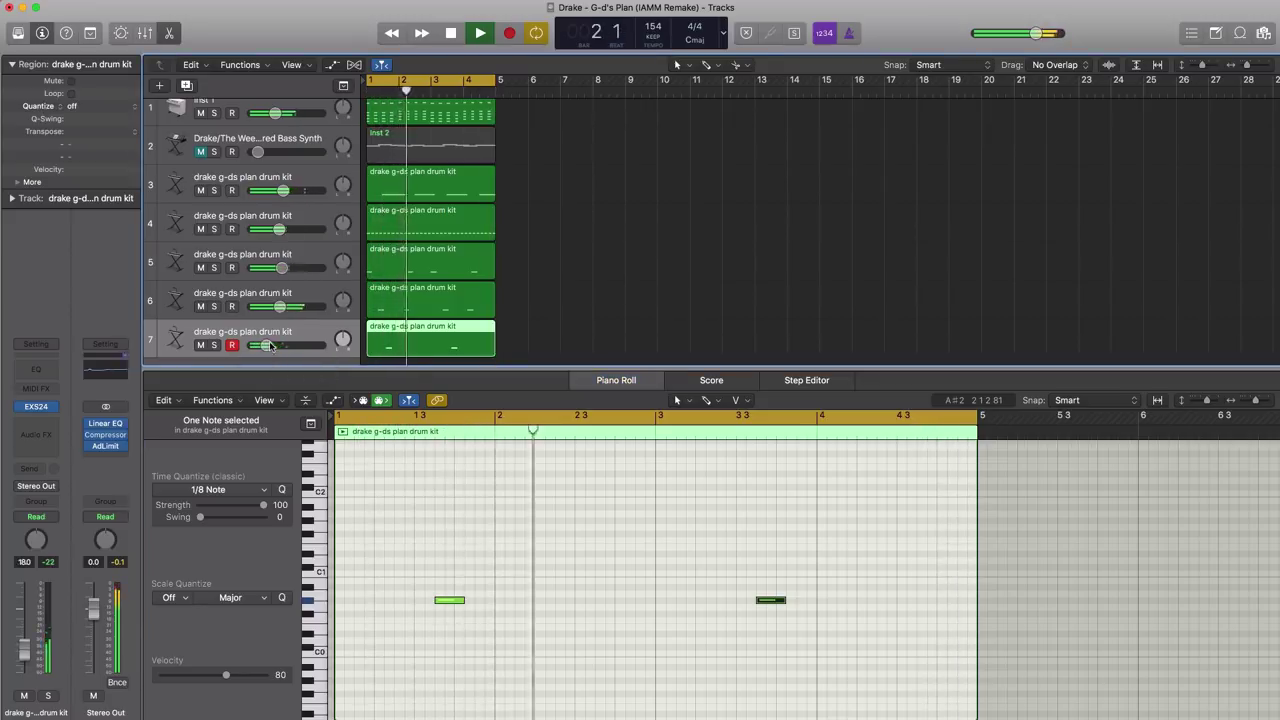
left_click_drag(269, 345, 258, 346)
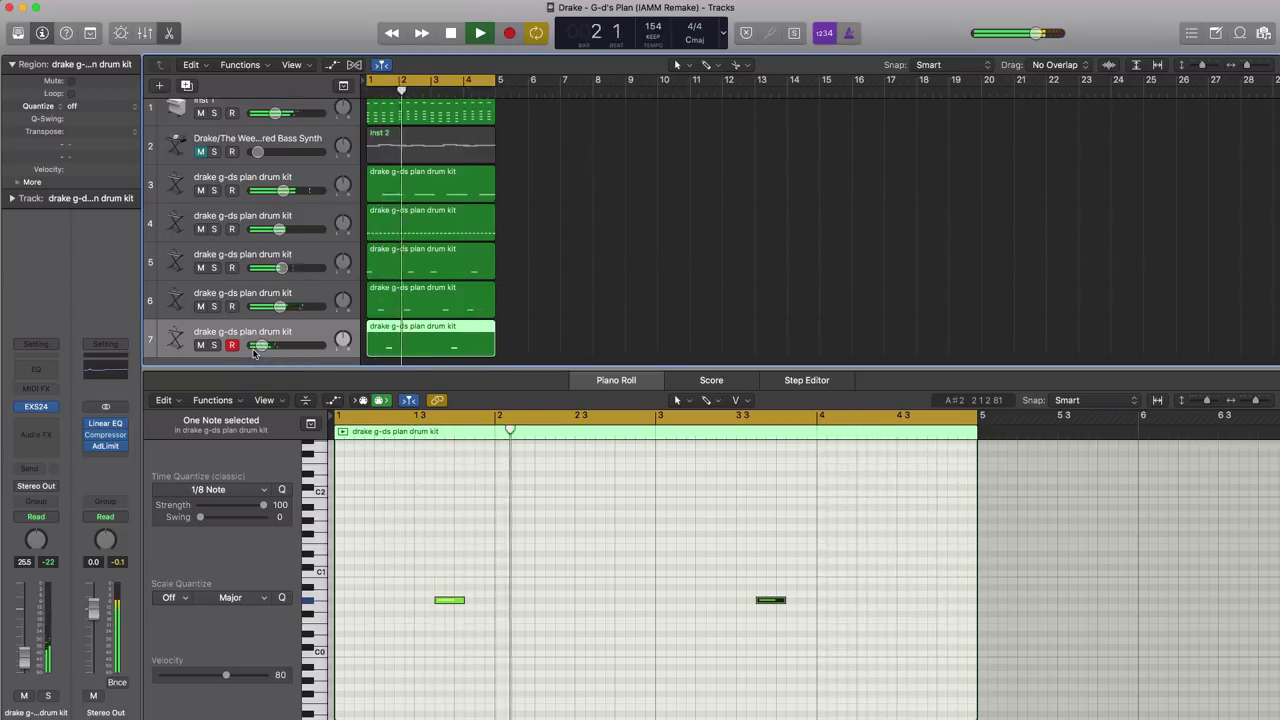
key("space")
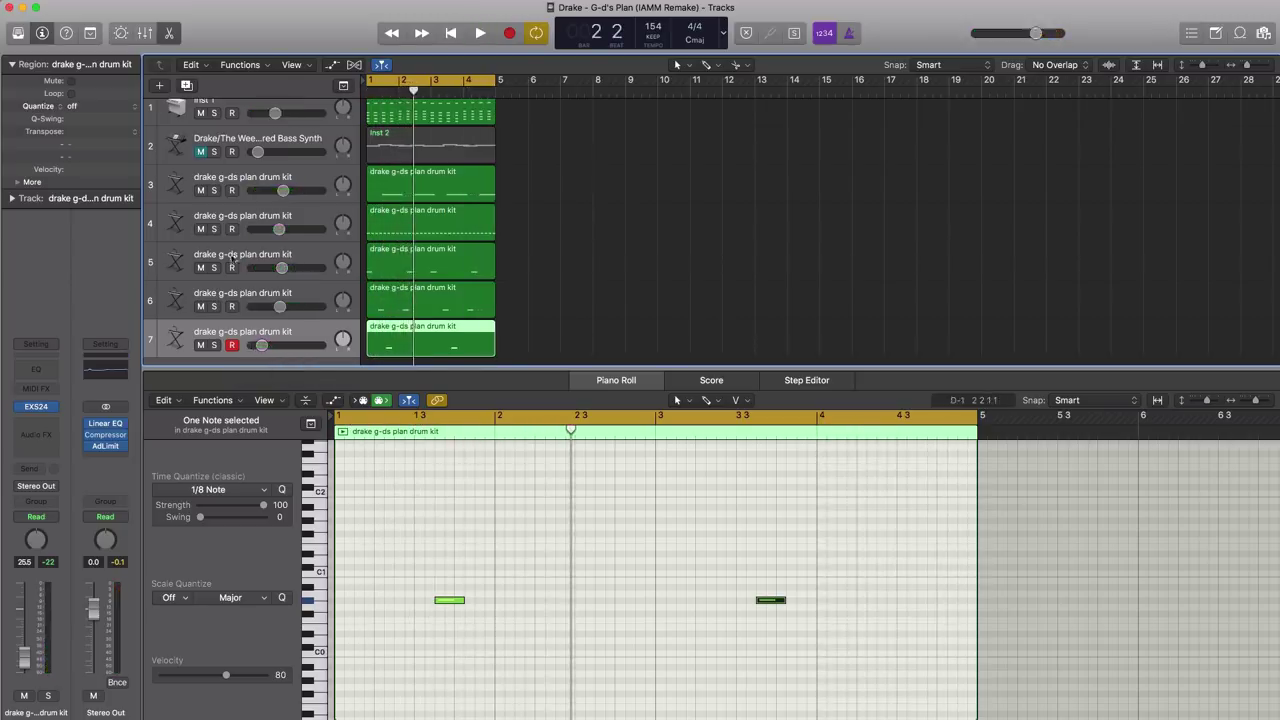
Step: Create a new software instrument track, search the Library for "bout", and load the Boutique 808 patch
left_click(159, 86)
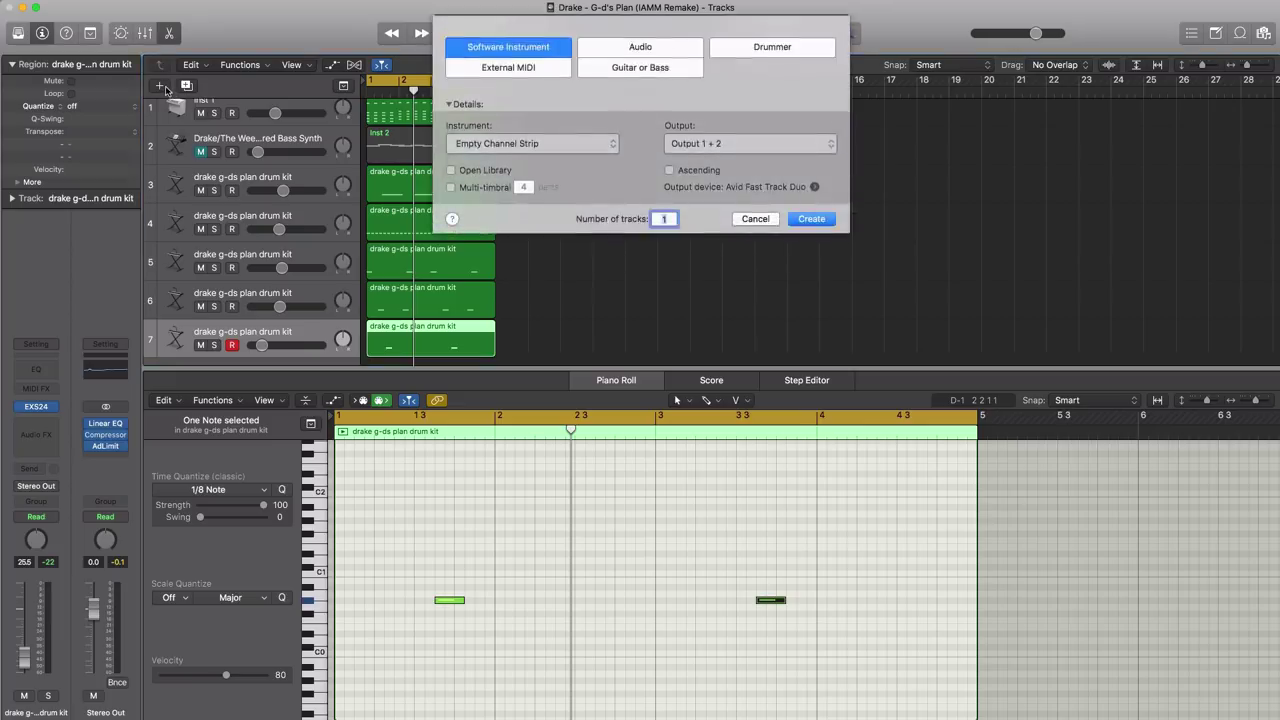
key("Return")
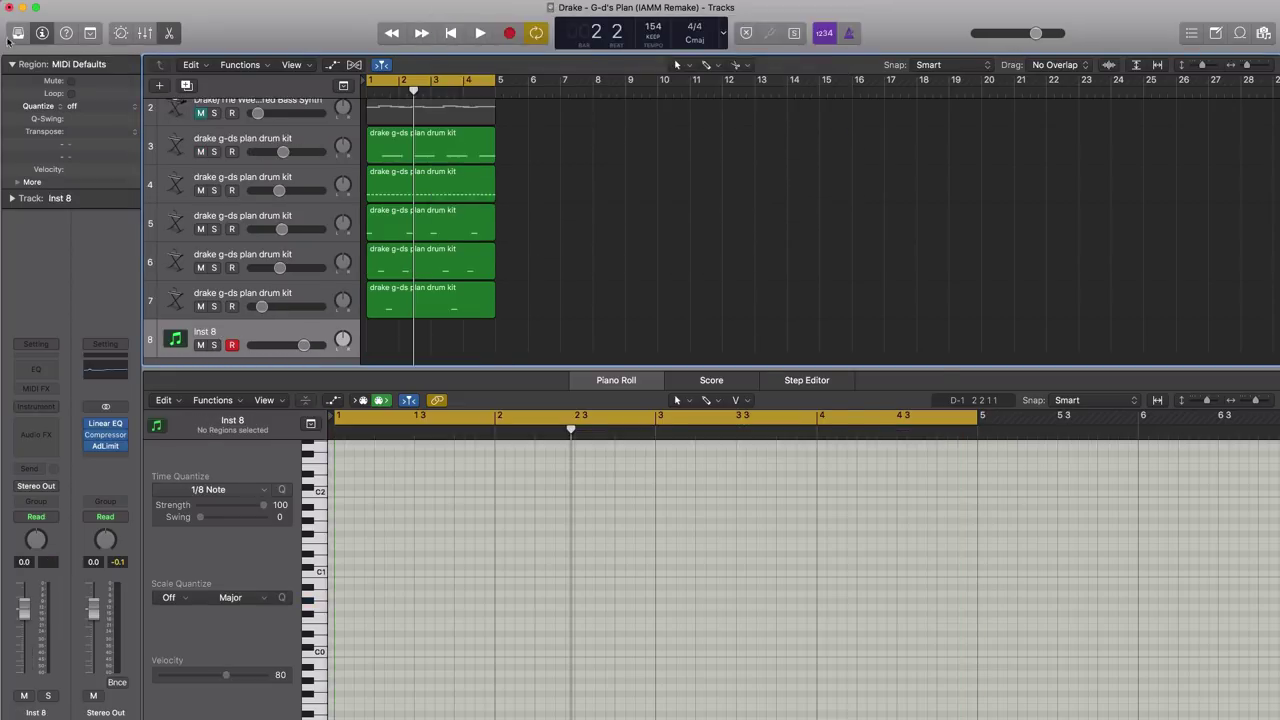
left_click(17, 33)
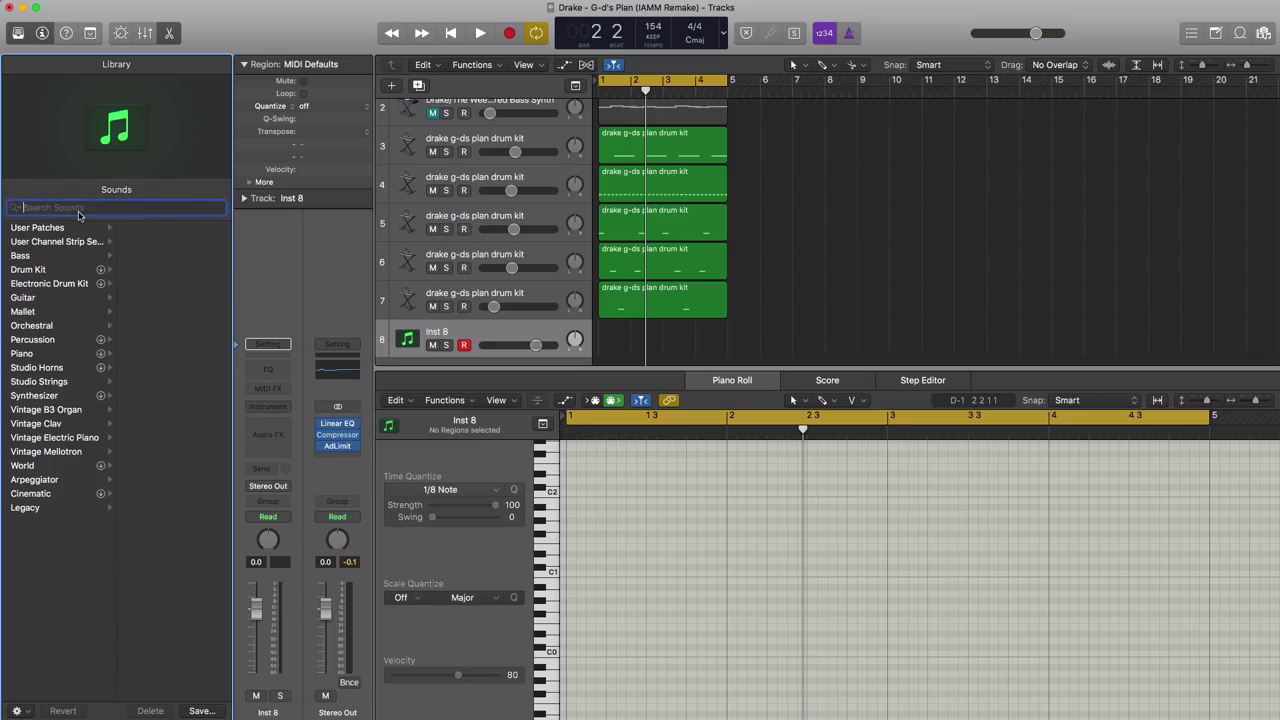
type("bout")
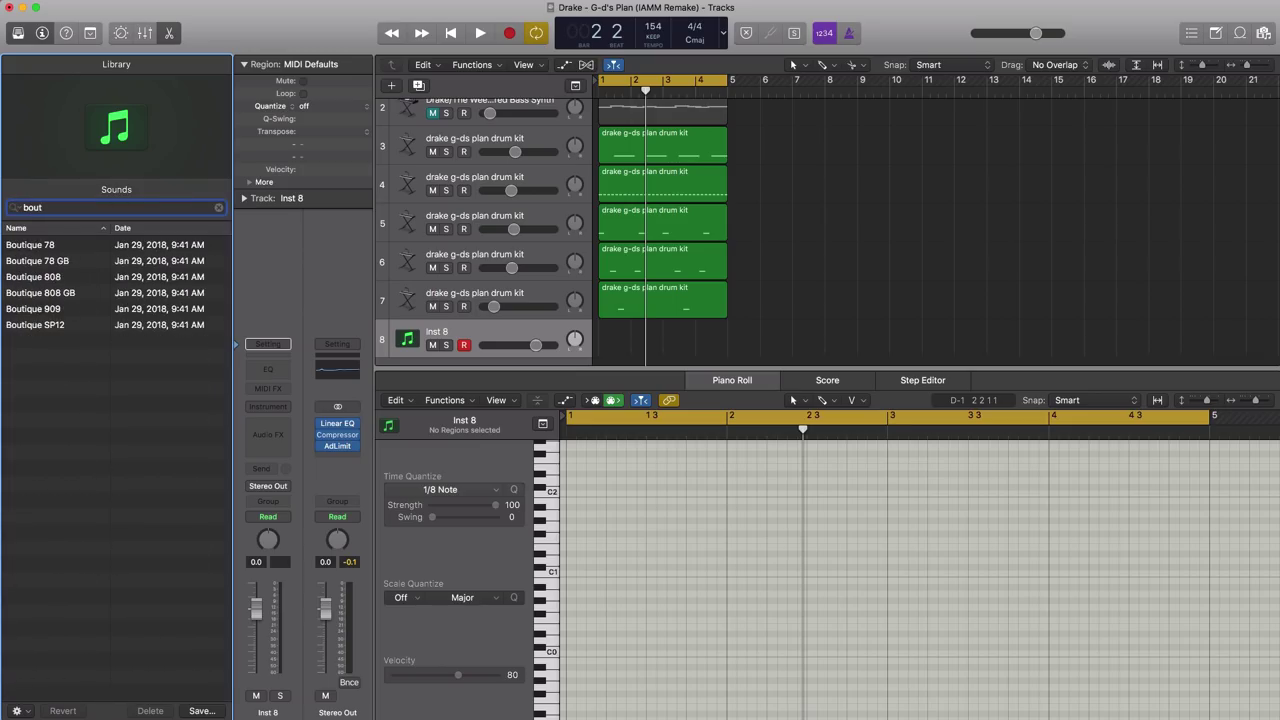
left_click(39, 278)
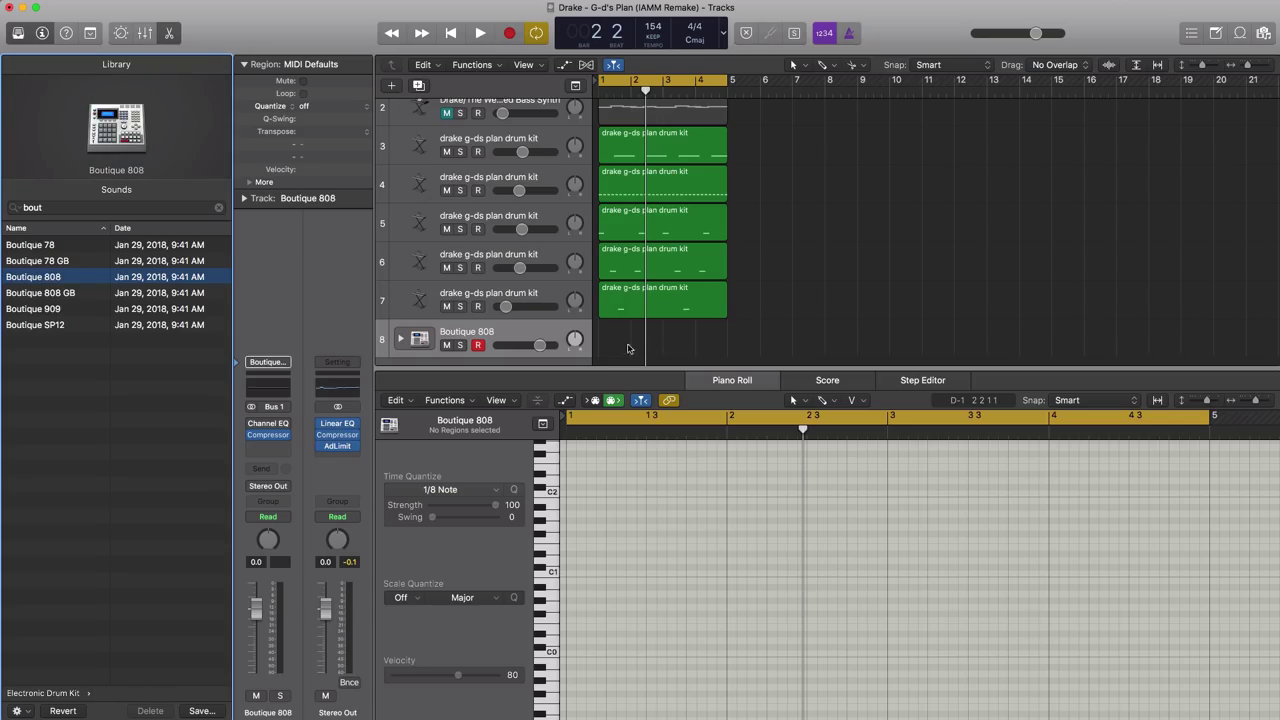
Step: Create a region spanning bars 1 to 4 on the Boutique 808 track and place a G2 note on bar 2 beat 4
left_click(609, 346)
left_click_drag(657, 347, 723, 347)
key("space")
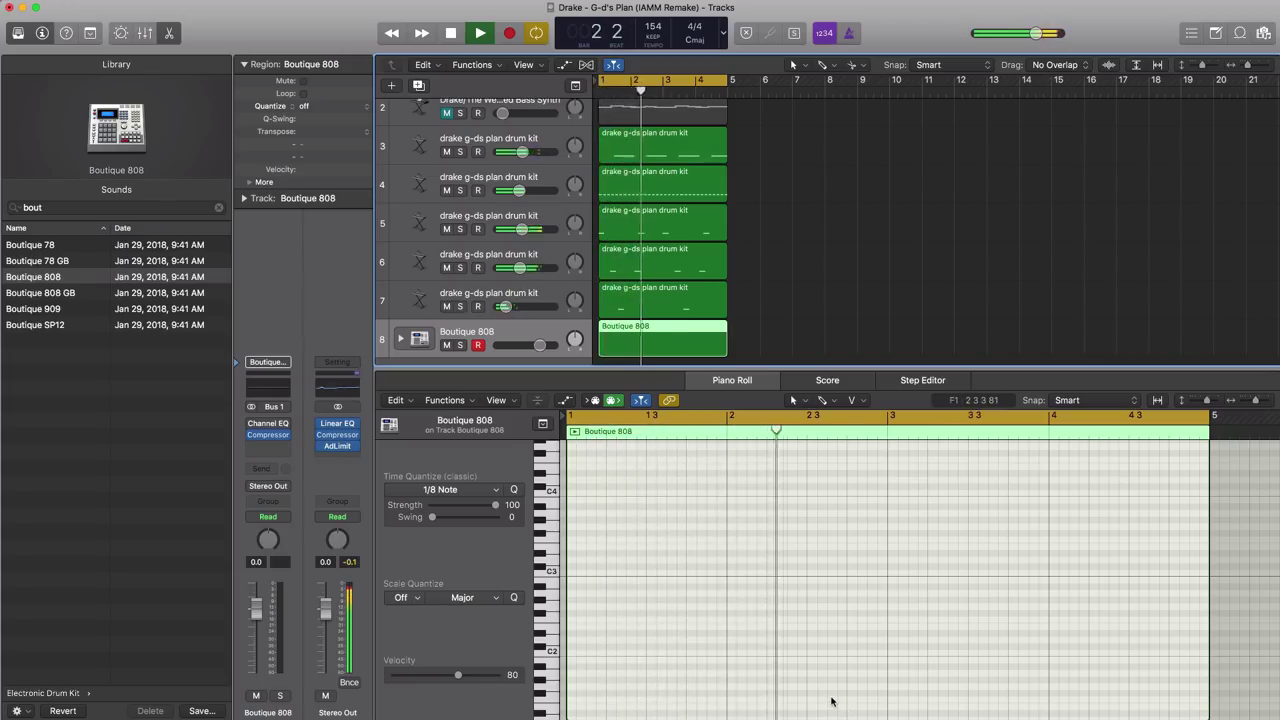
key("space")
left_click(849, 613)
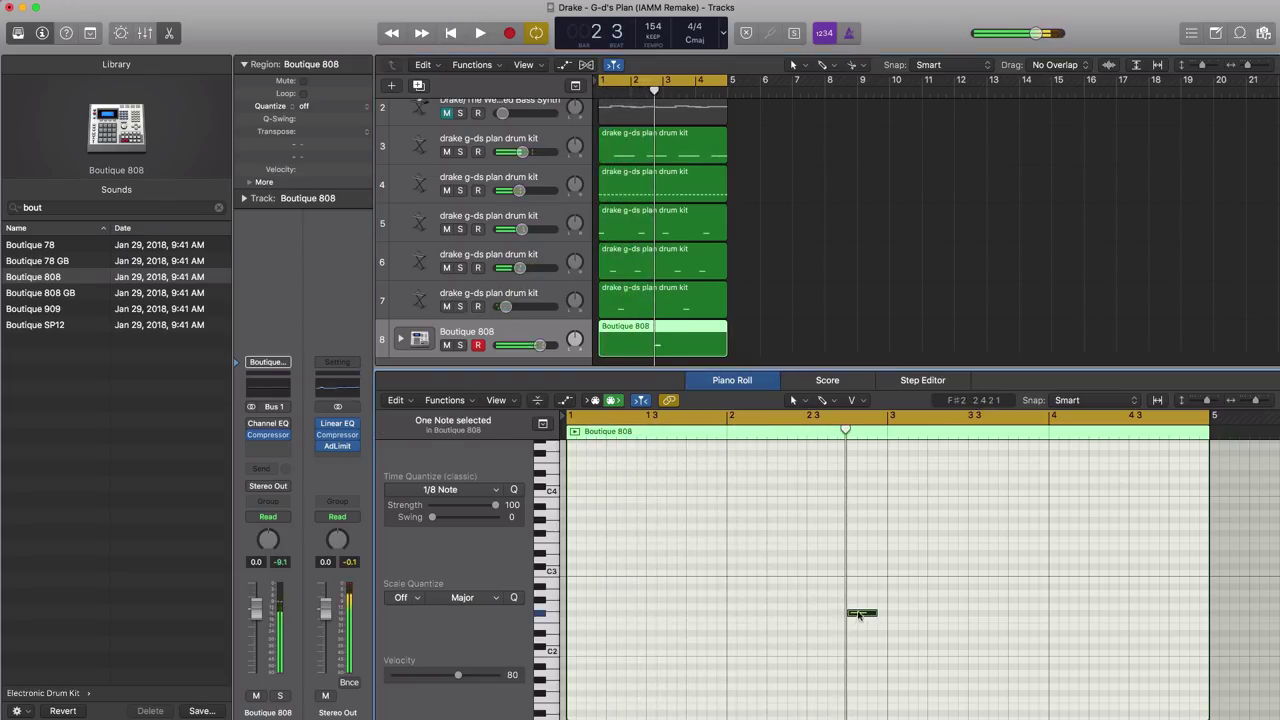
left_click_drag(858, 615, 857, 608)
key("space")
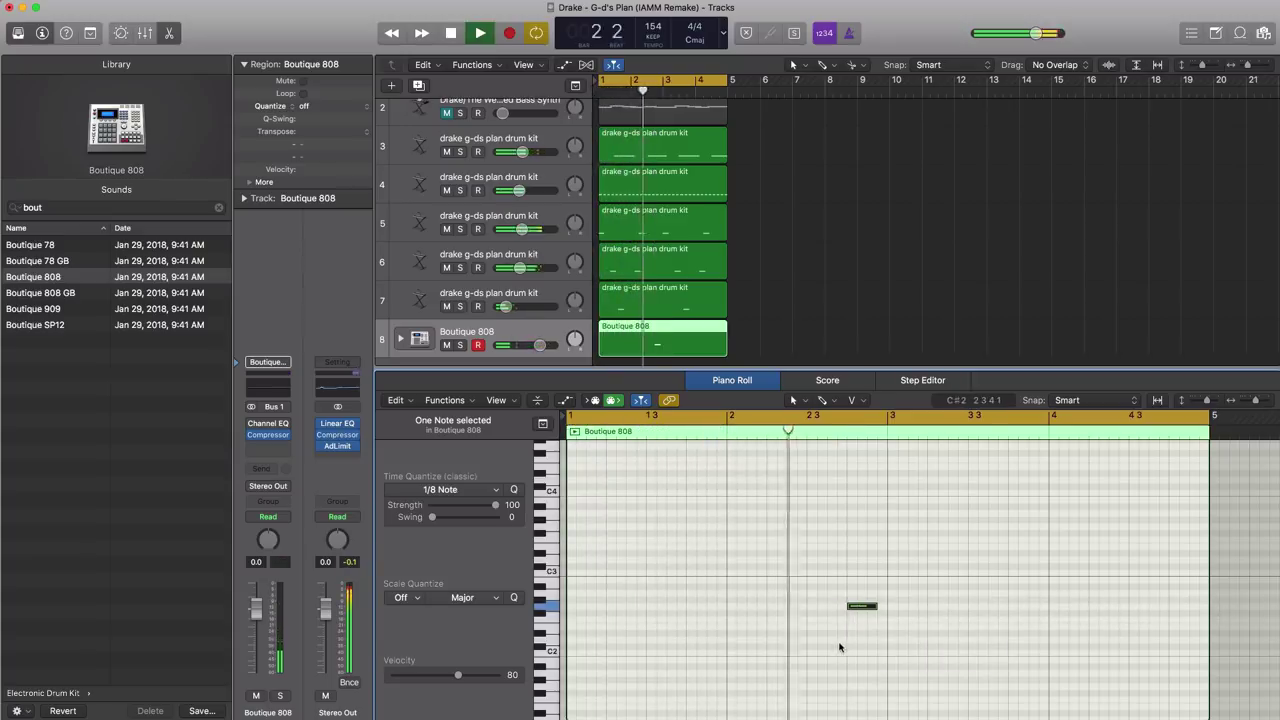
Step: Move the Boutique 808 track's G2 note to position 2 4 3 and lower the track volume to -8.6 dB
left_click_drag(863, 607, 884, 606)
key("space")
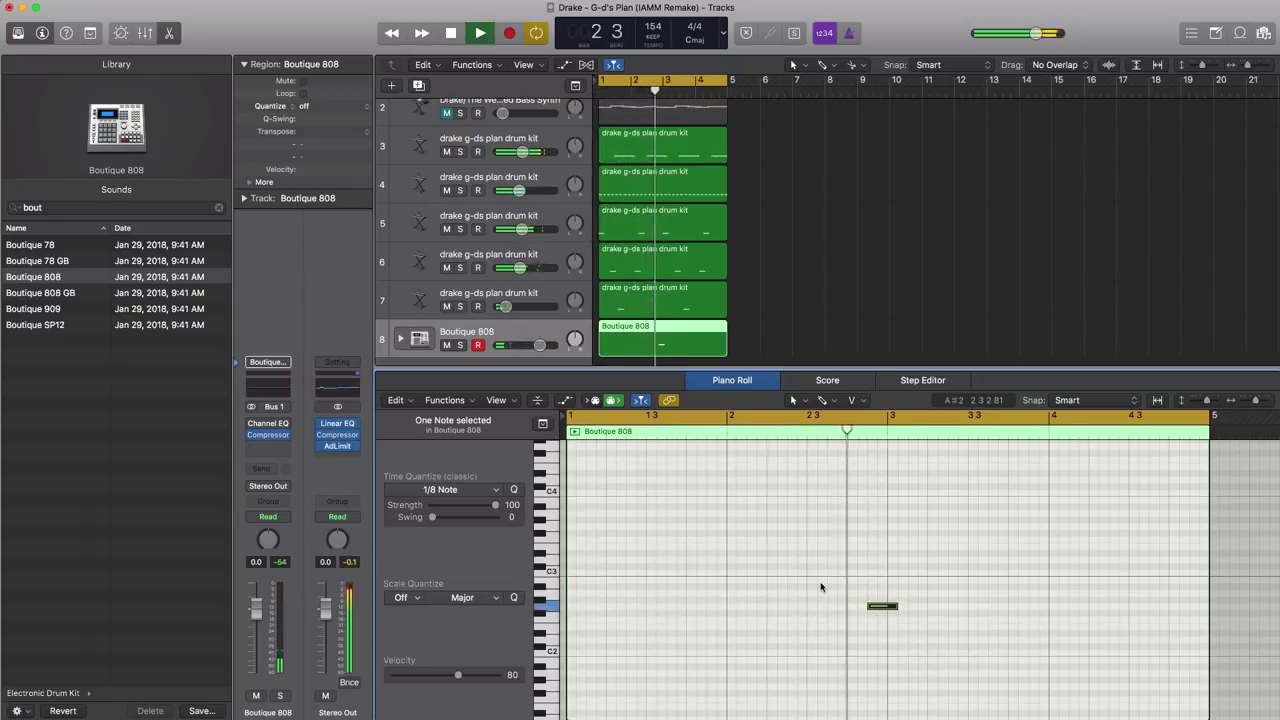
left_click_drag(540, 345, 516, 349)
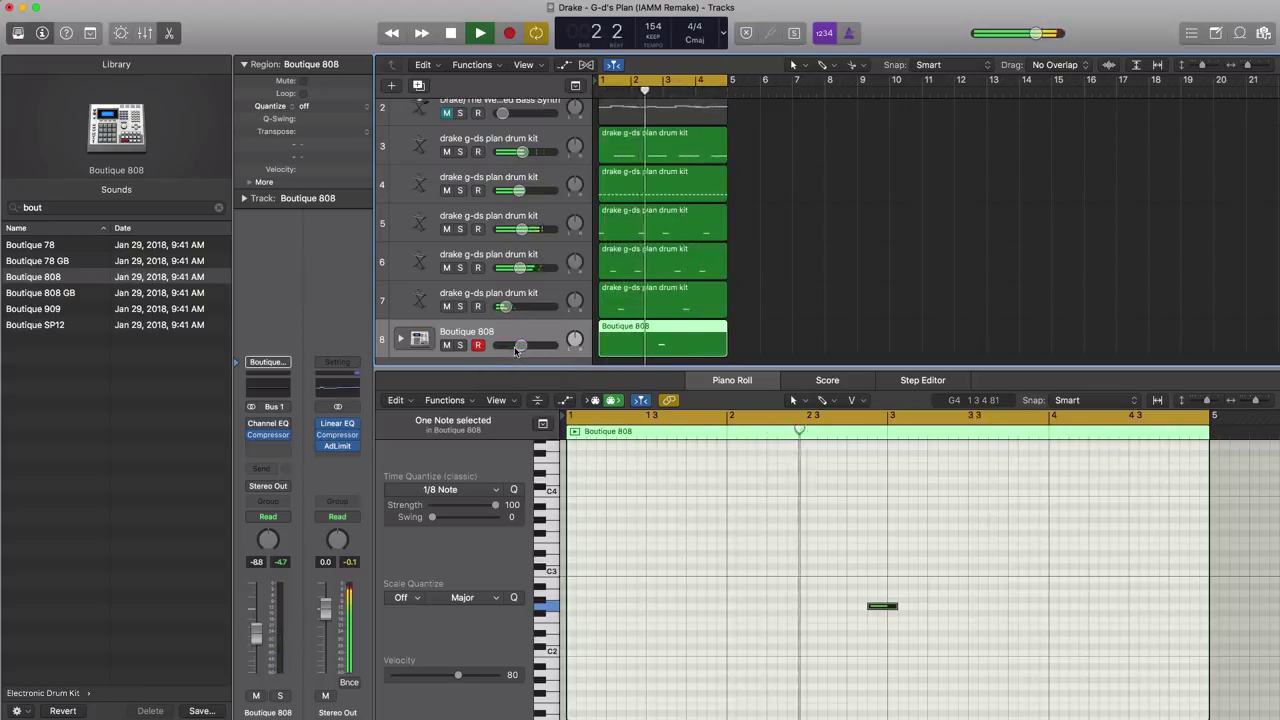
left_click_drag(516, 349, 519, 346)
key("space")
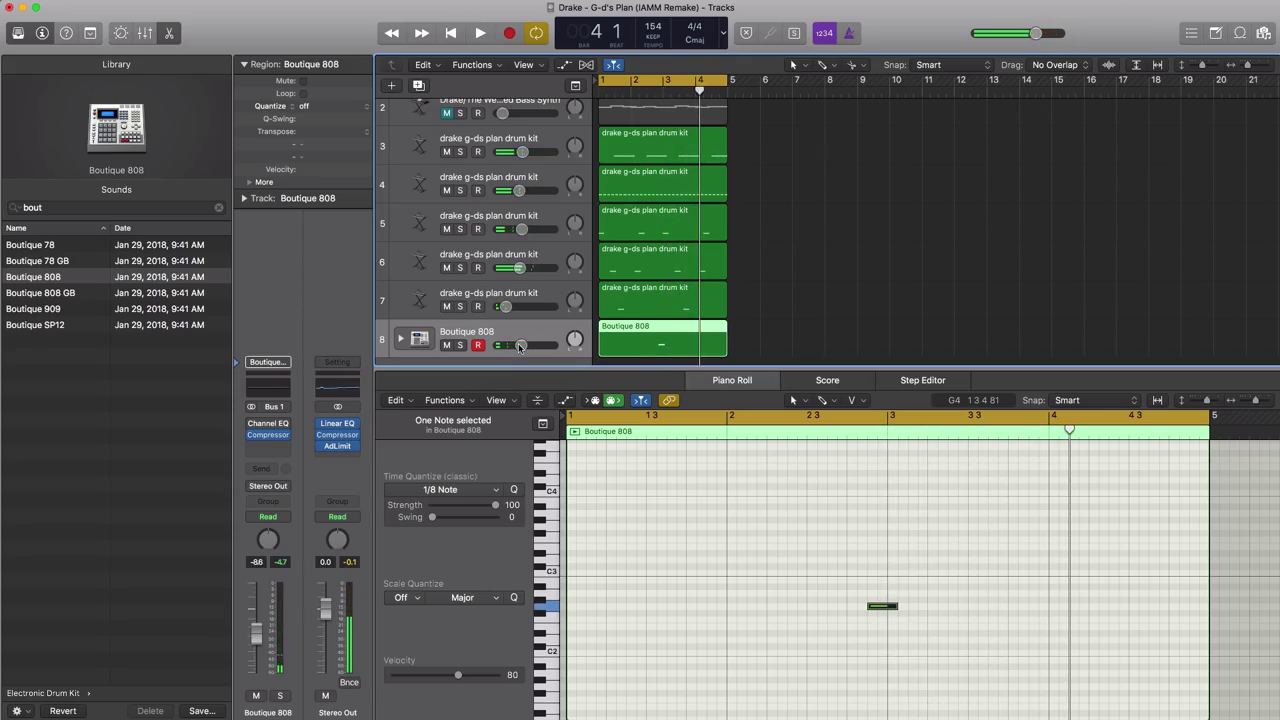
Step: Create a new software instrument track with a stereo ES2 synthesizer and load its 808 preset
left_click(391, 86)
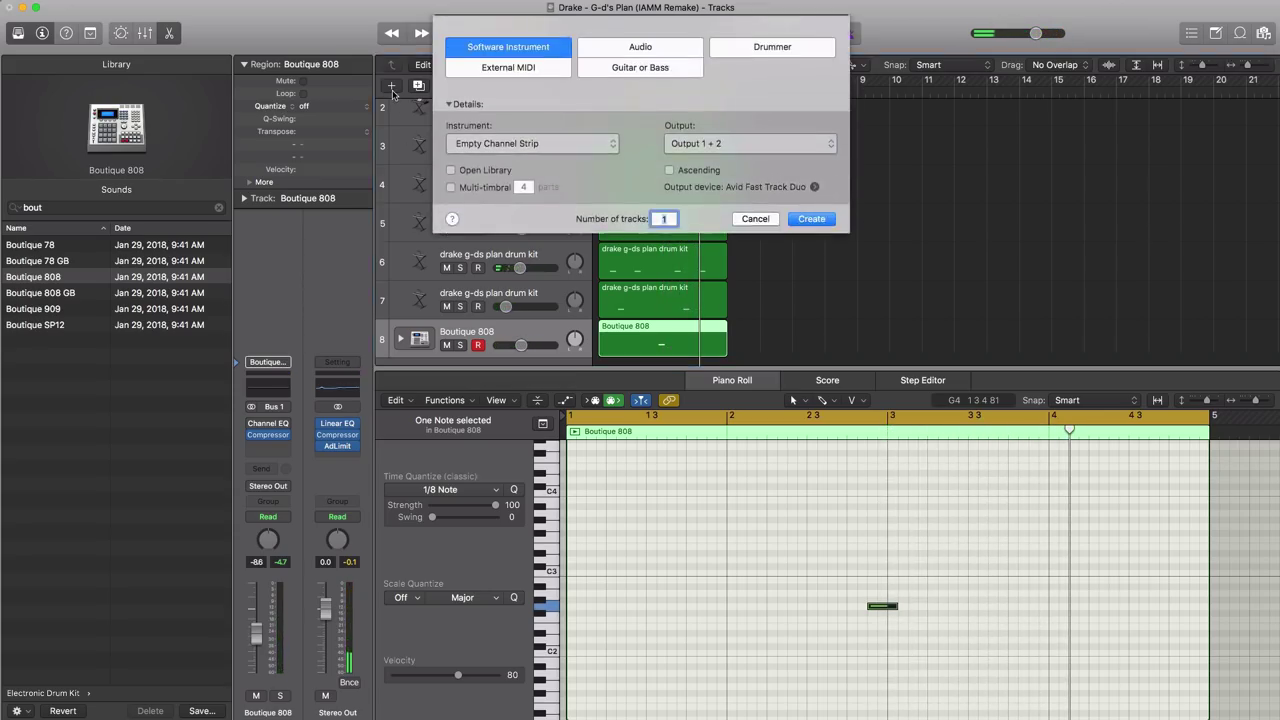
key("Return")
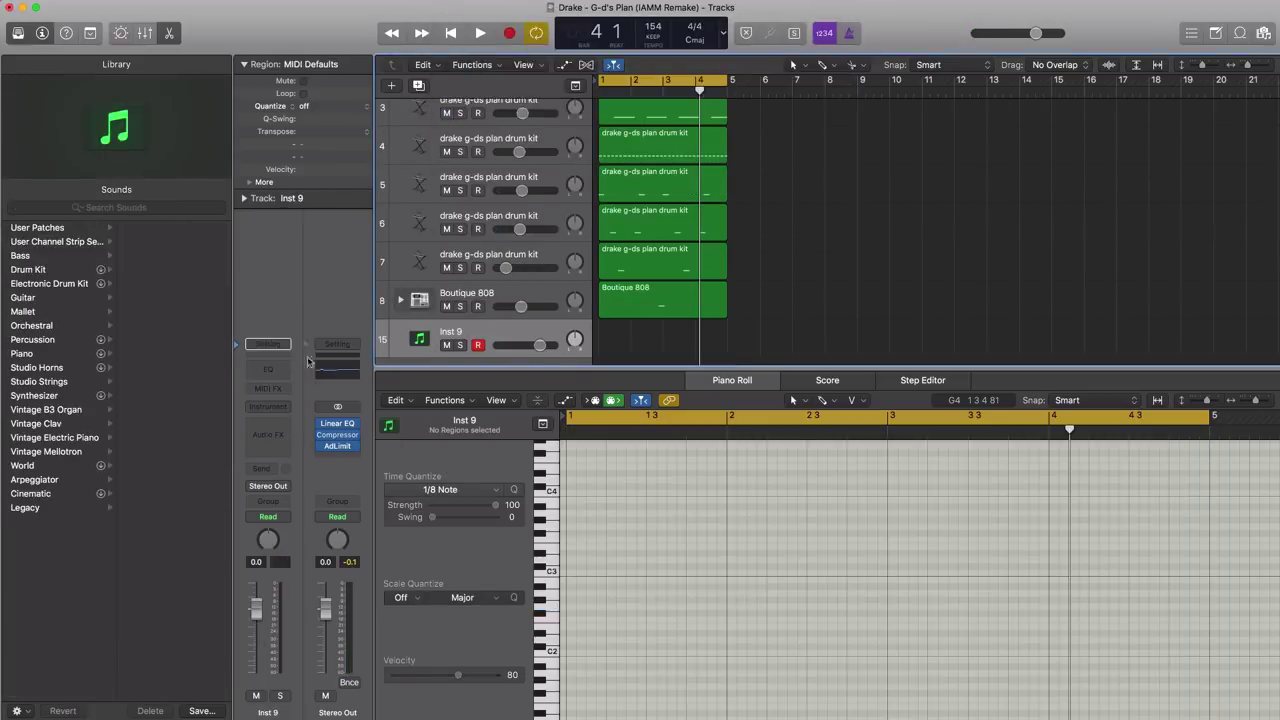
left_click(286, 410)
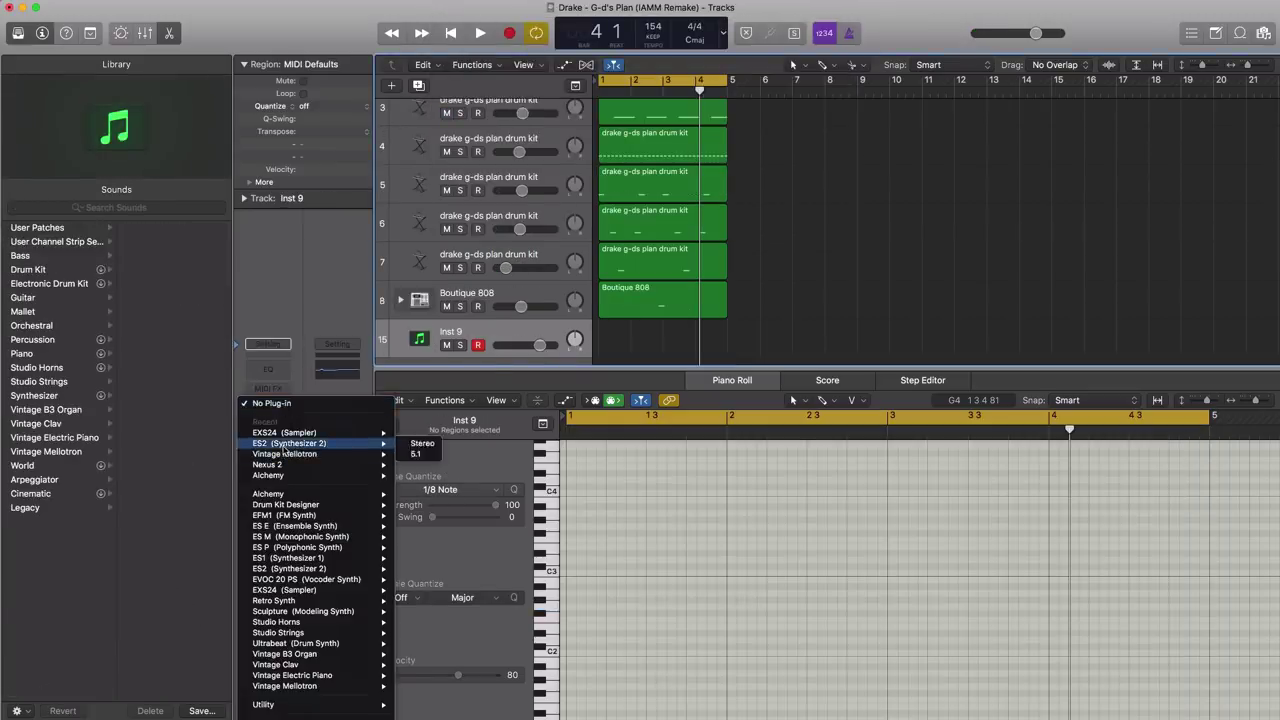
left_click(422, 443)
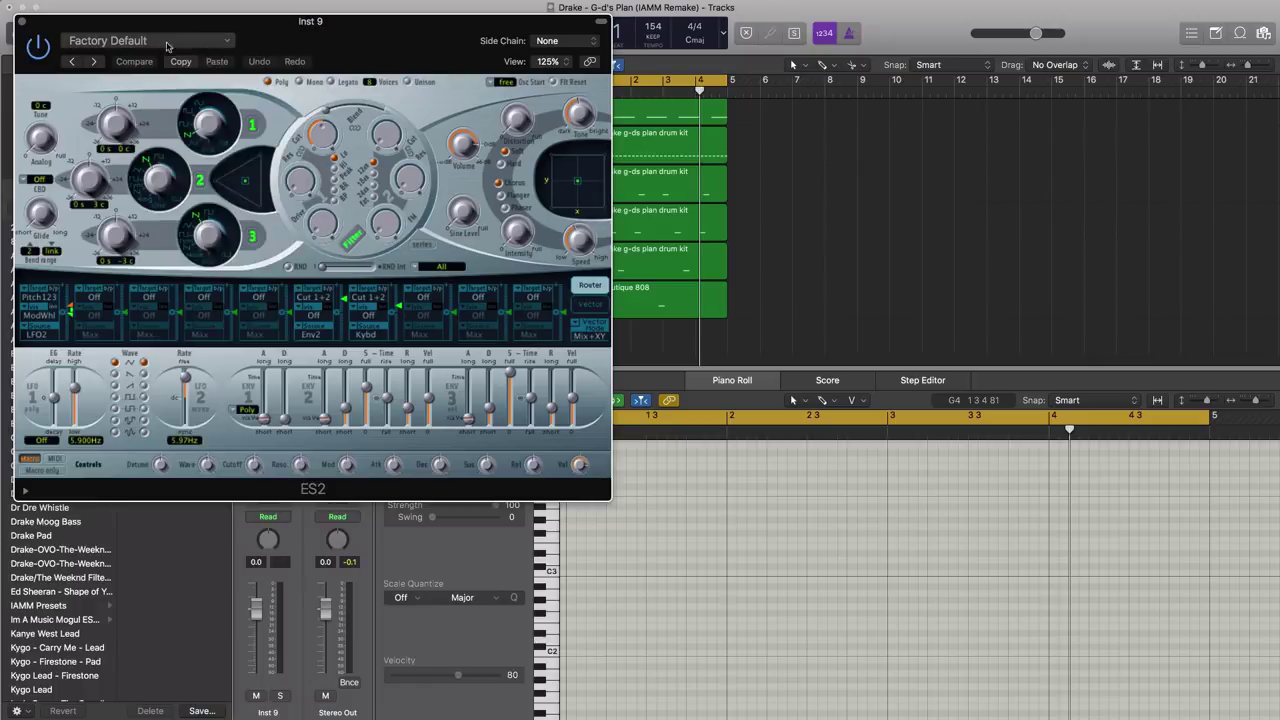
left_click(167, 46)
left_click(145, 313)
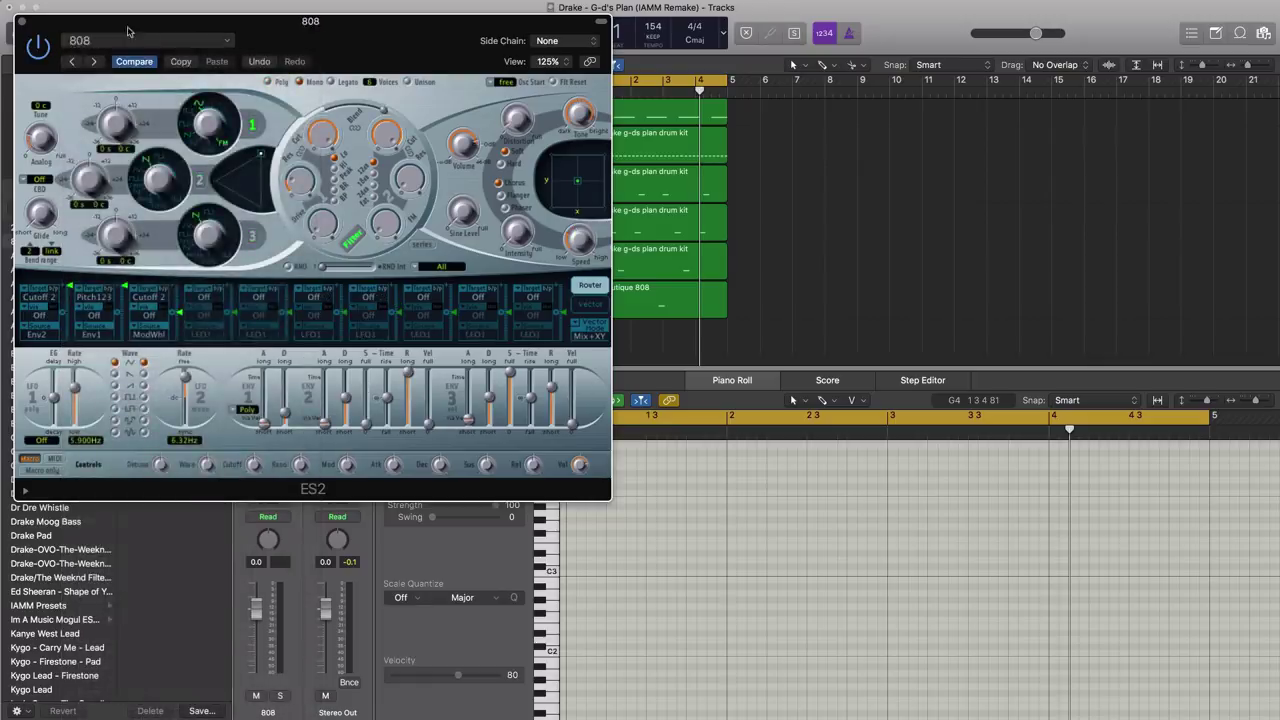
left_click(22, 22)
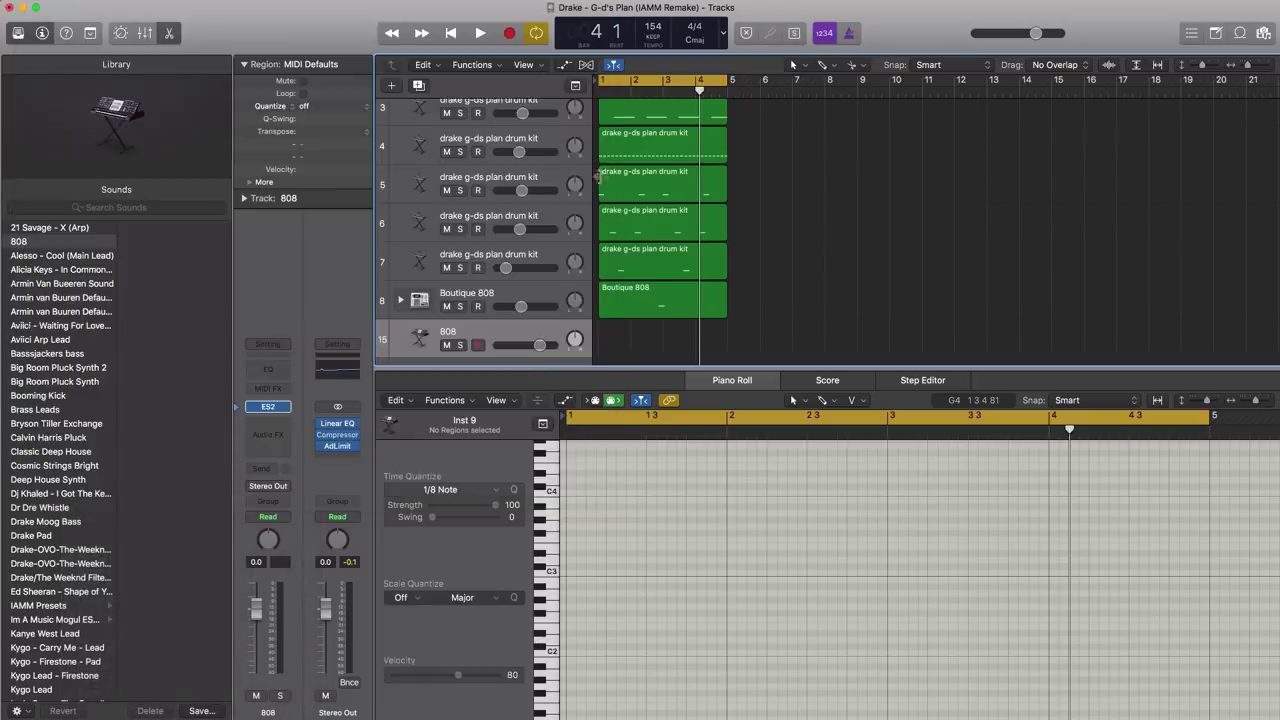
Step: Create a region spanning bars 1 to 4 on the 808 track and place a D#0 note at the start of bar 1
left_click(628, 351)
left_click_drag(634, 351, 728, 350)
scroll(625, 588, "down", 8)
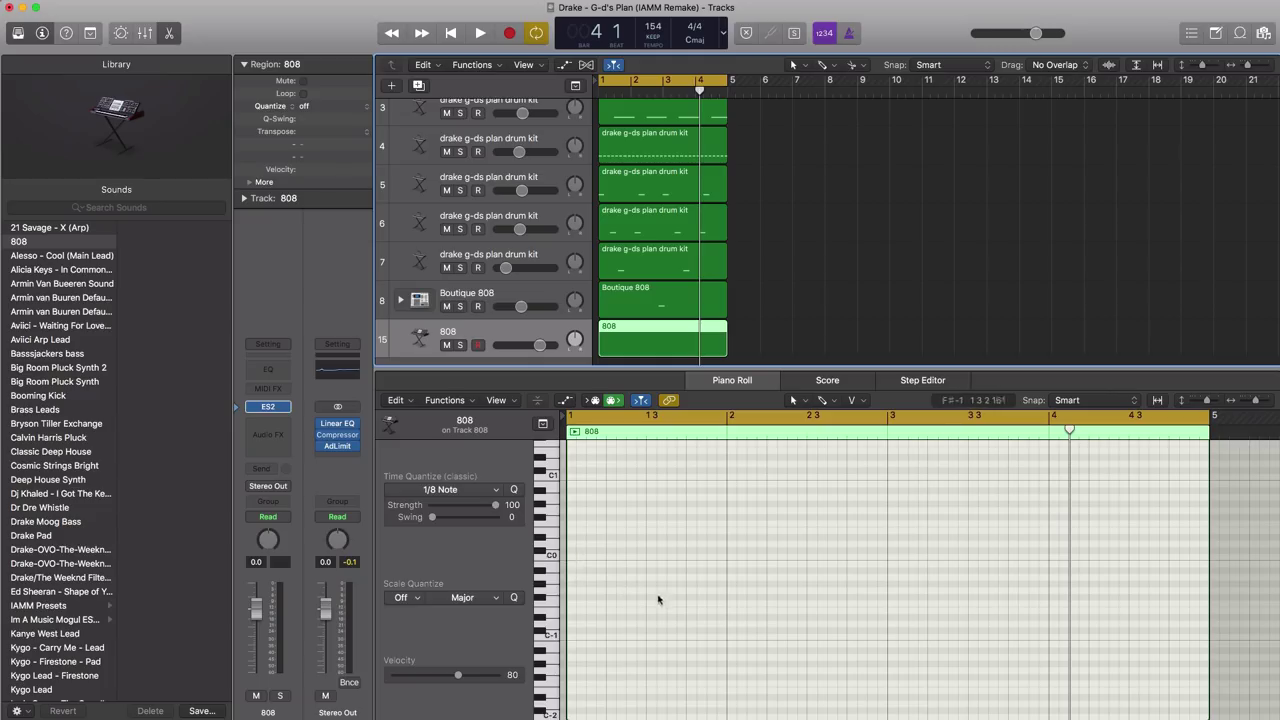
left_click(576, 539)
key("space")
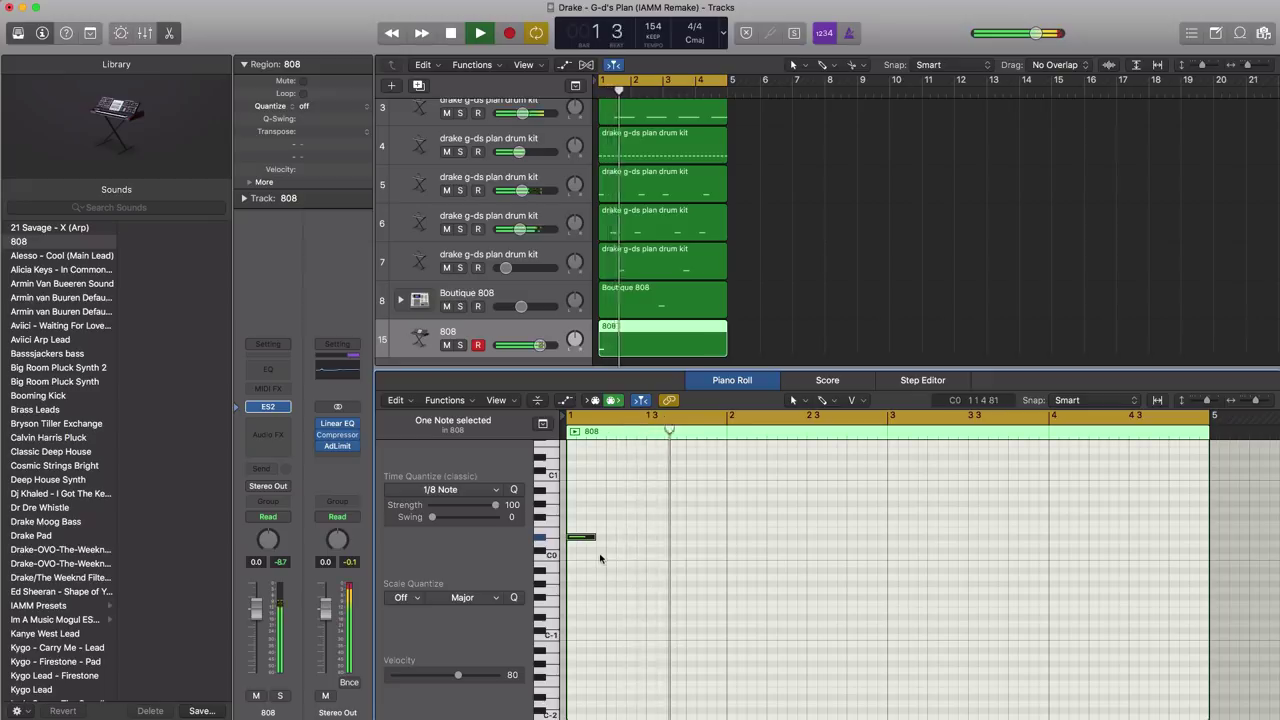
key("space")
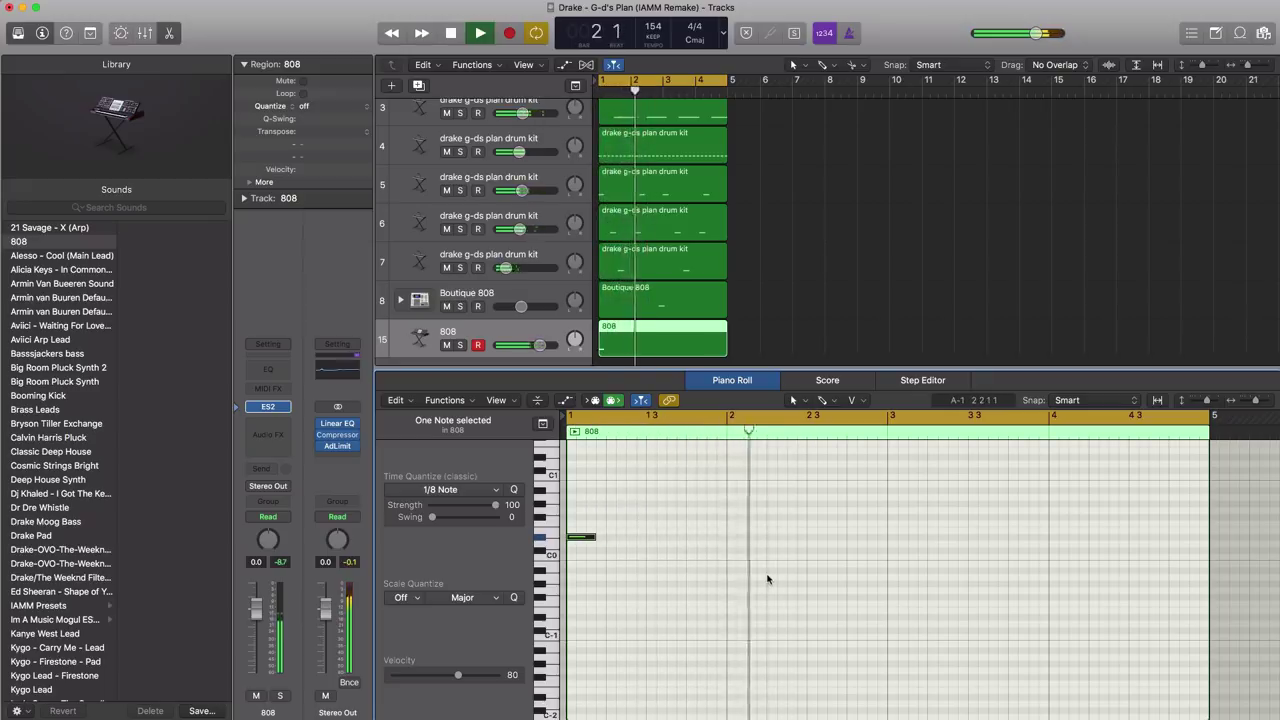
Step: Add an F0 note at position 2 2 1 and an E0 note at the start of bar 3, lowering the latter to D#0
left_click(776, 523, "super")
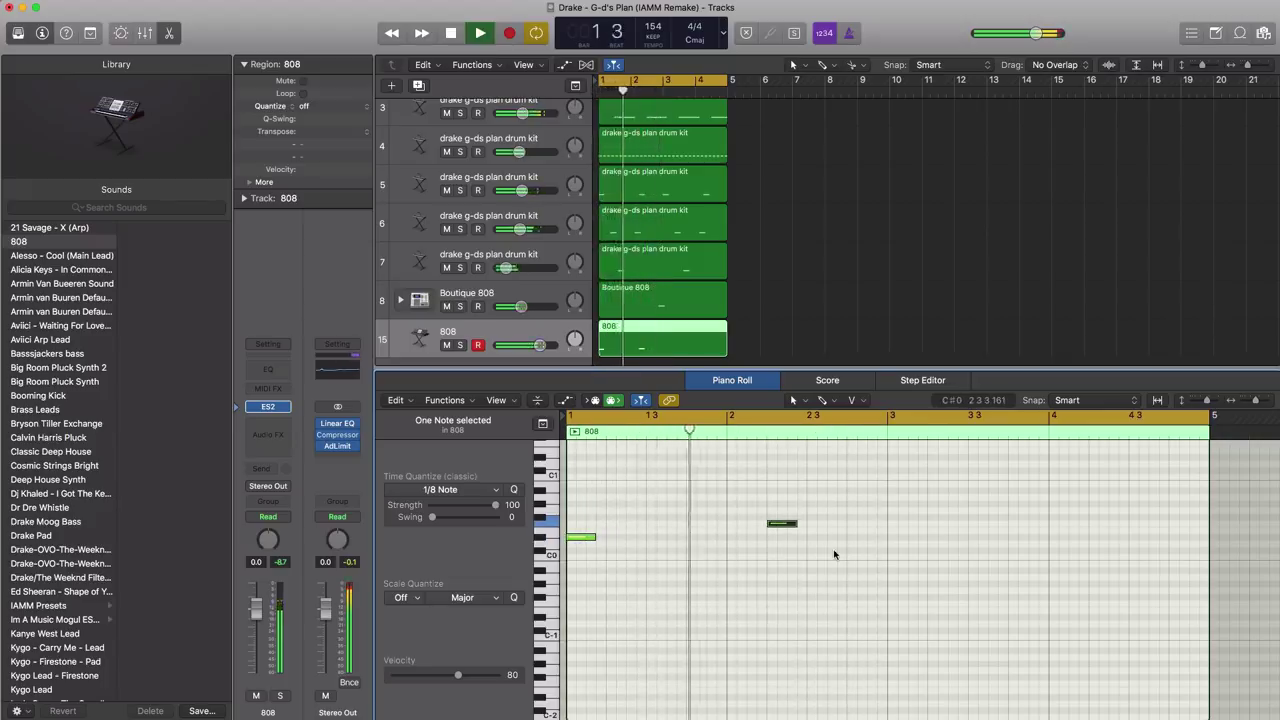
key("space")
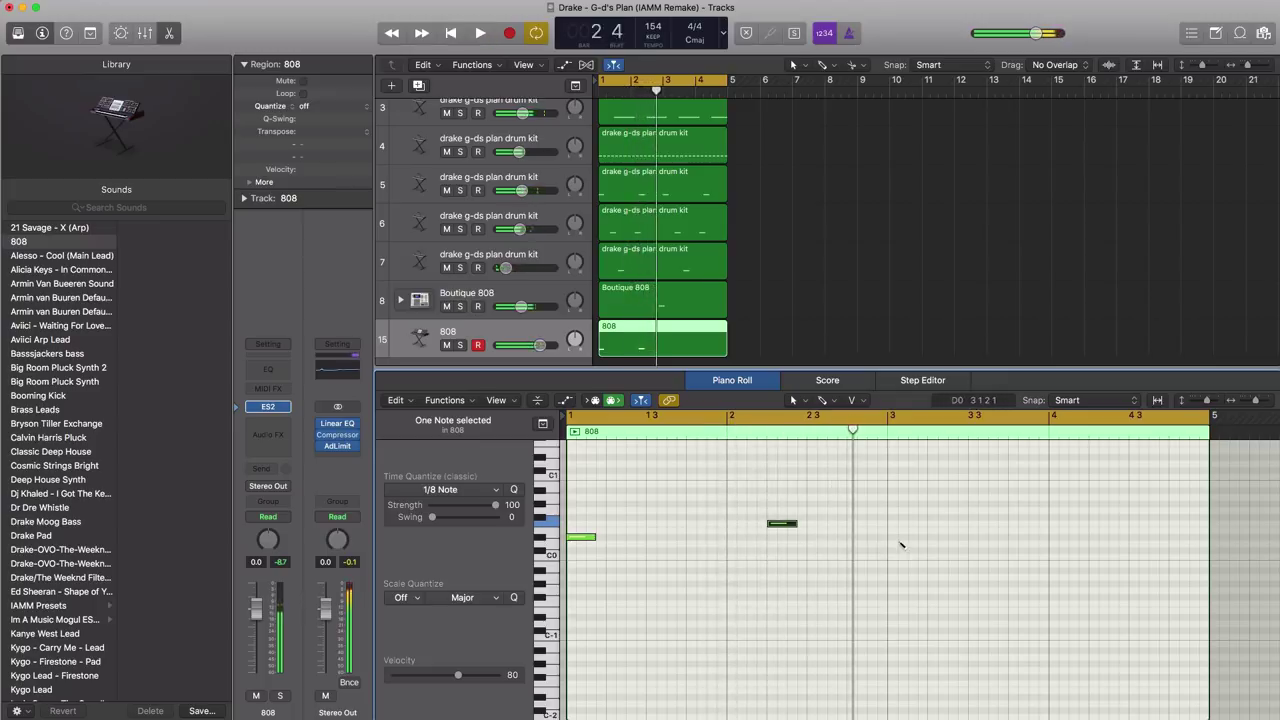
key("space")
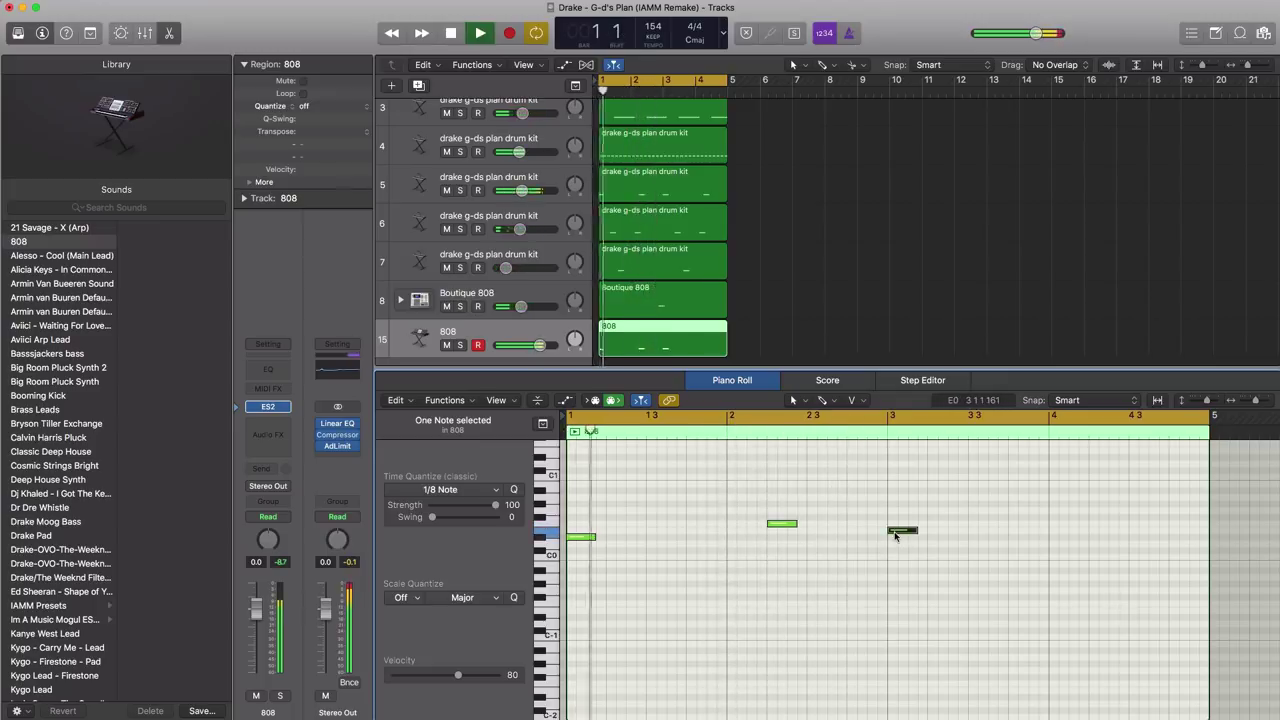
mouse_move(895, 537)
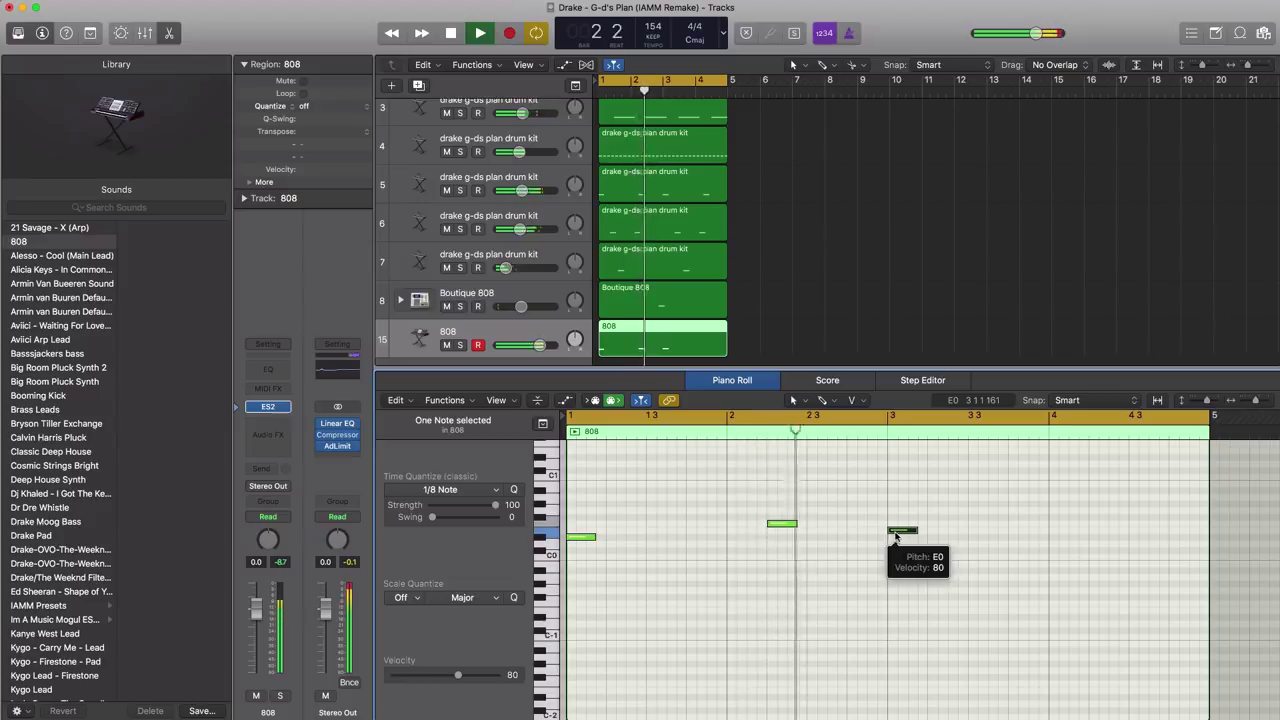
left_click_drag(895, 537, 895, 540)
mouse_move(895, 540)
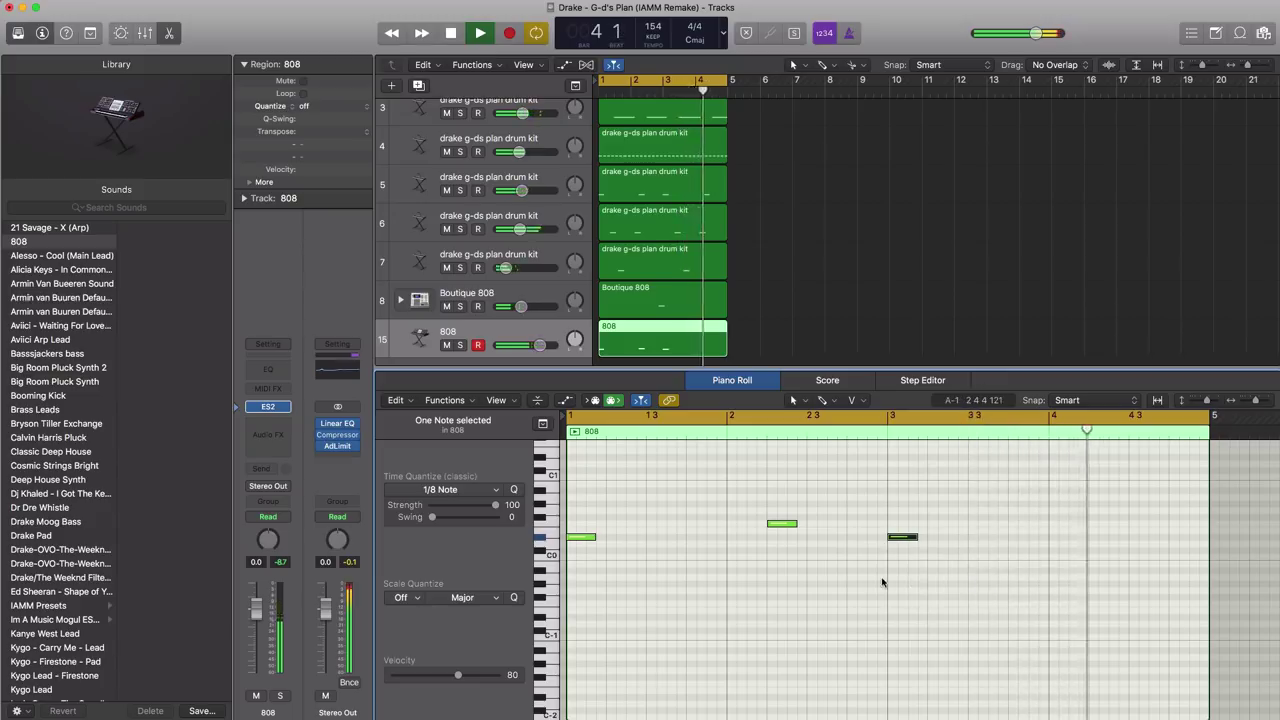
key("space")
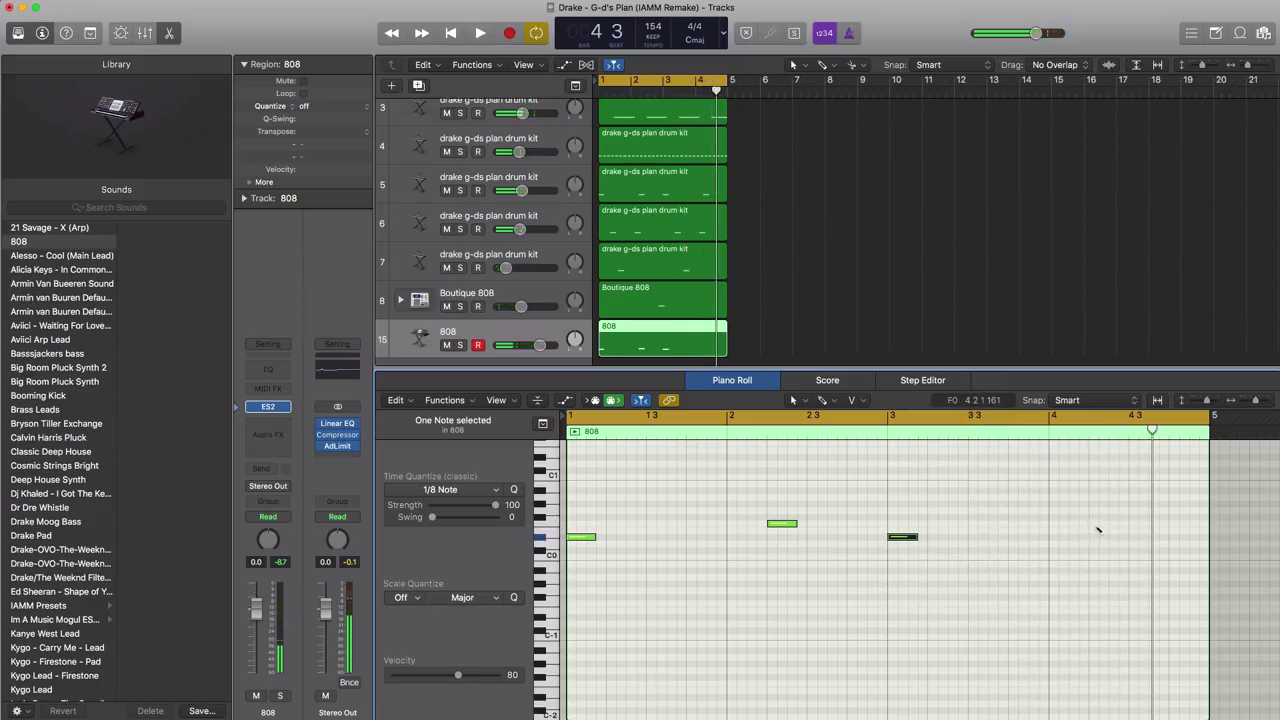
Step: Fill bar 4 with an F0 note at 4 2 1 and shorter eighth notes D#0, F0 and D#0 at 4 3 1, 4 3 3 and 4 4 1
key("space")
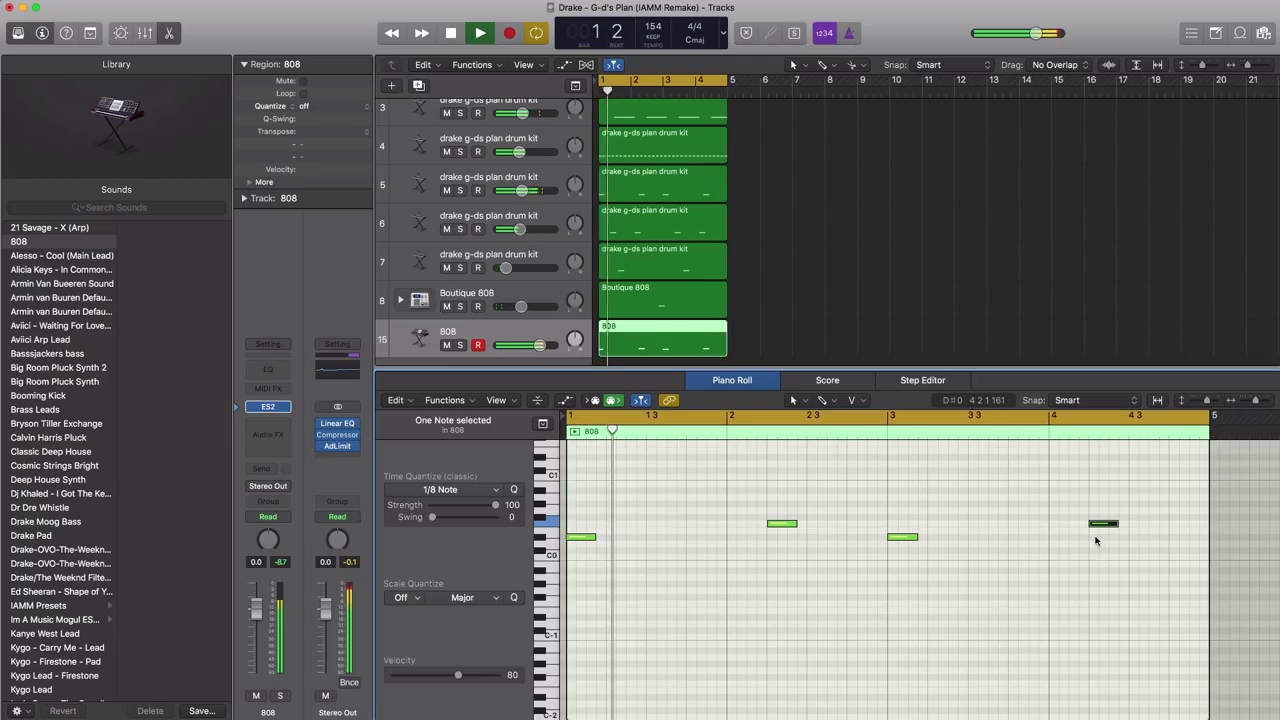
key("space")
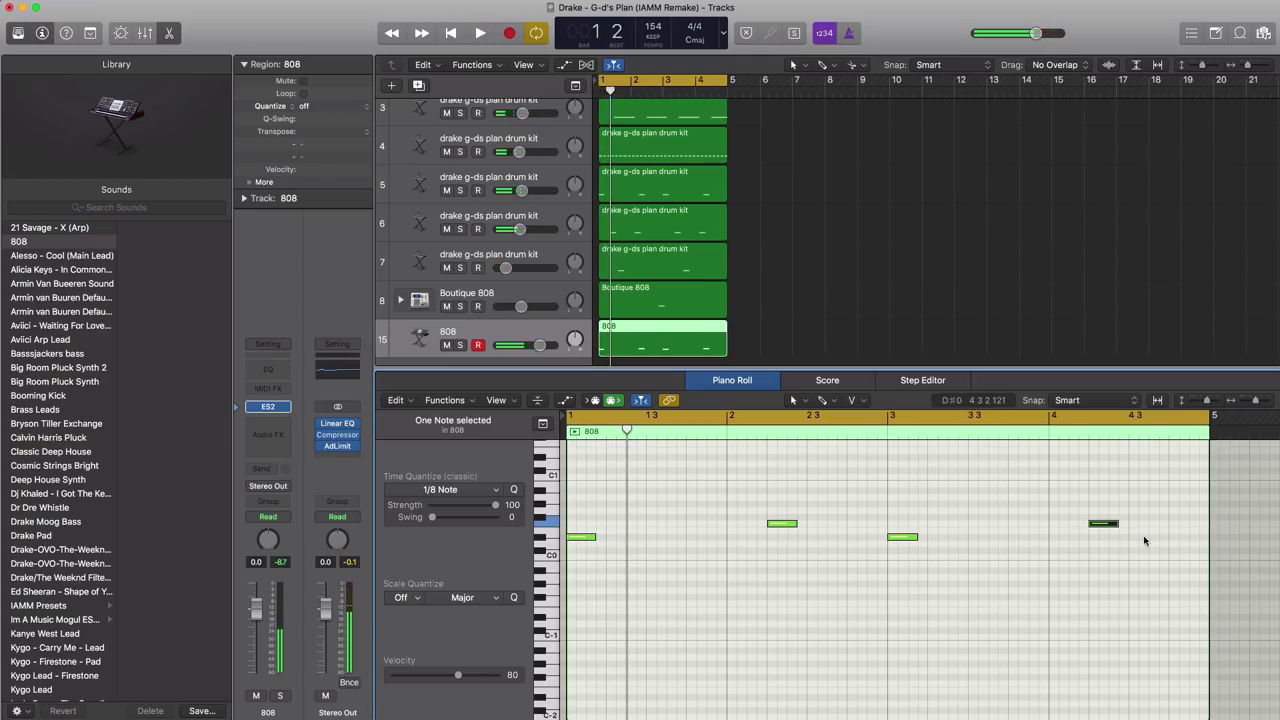
scroll(1145, 541, "right", 1)
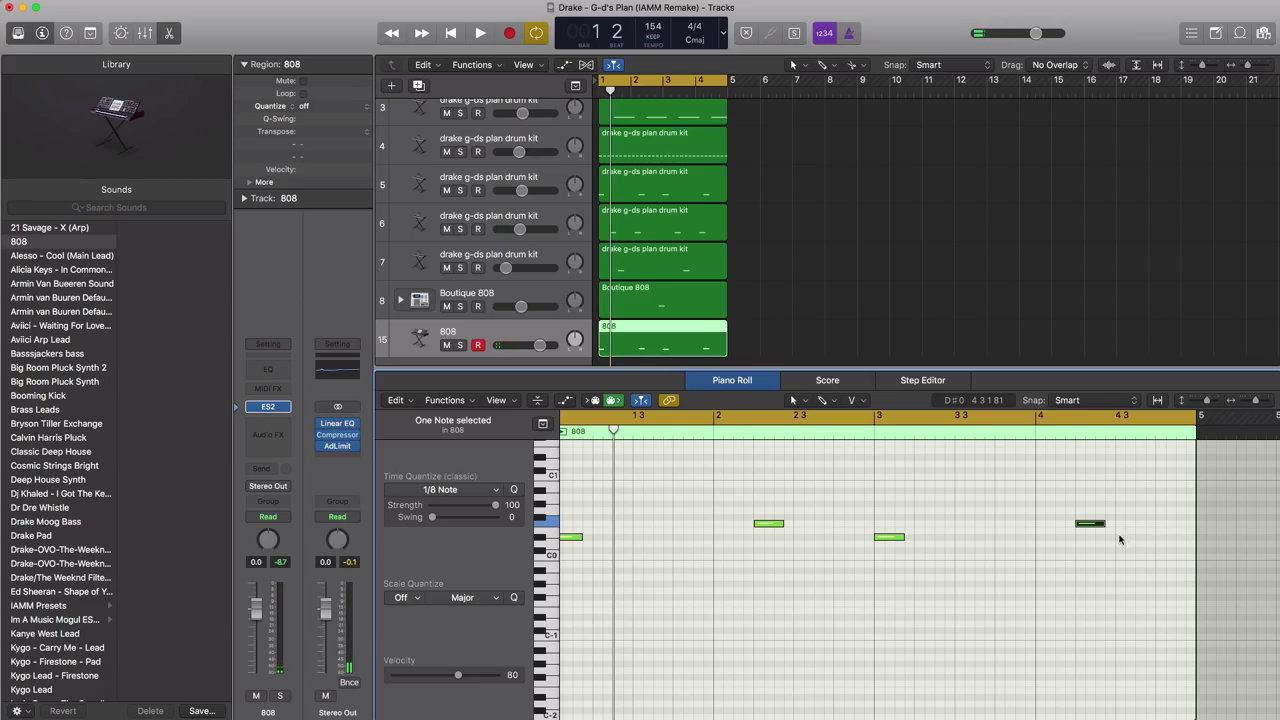
left_click(1122, 538)
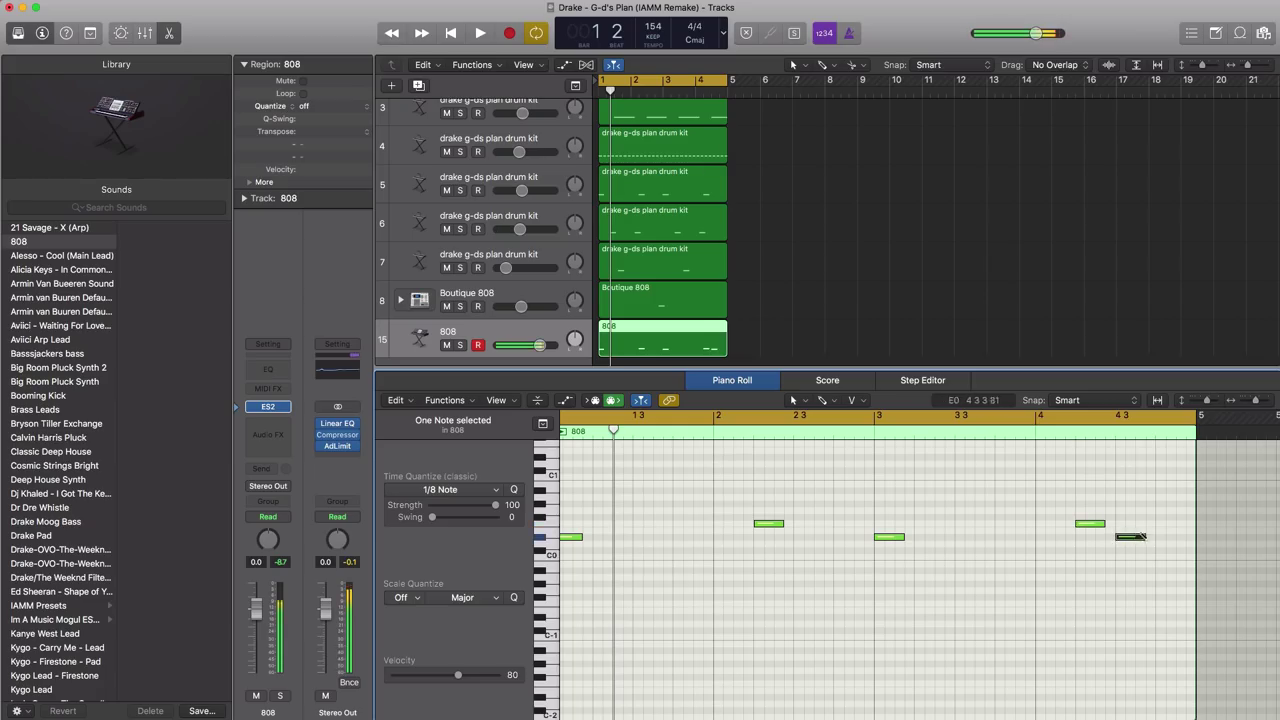
left_click_drag(1141, 536, 1134, 537)
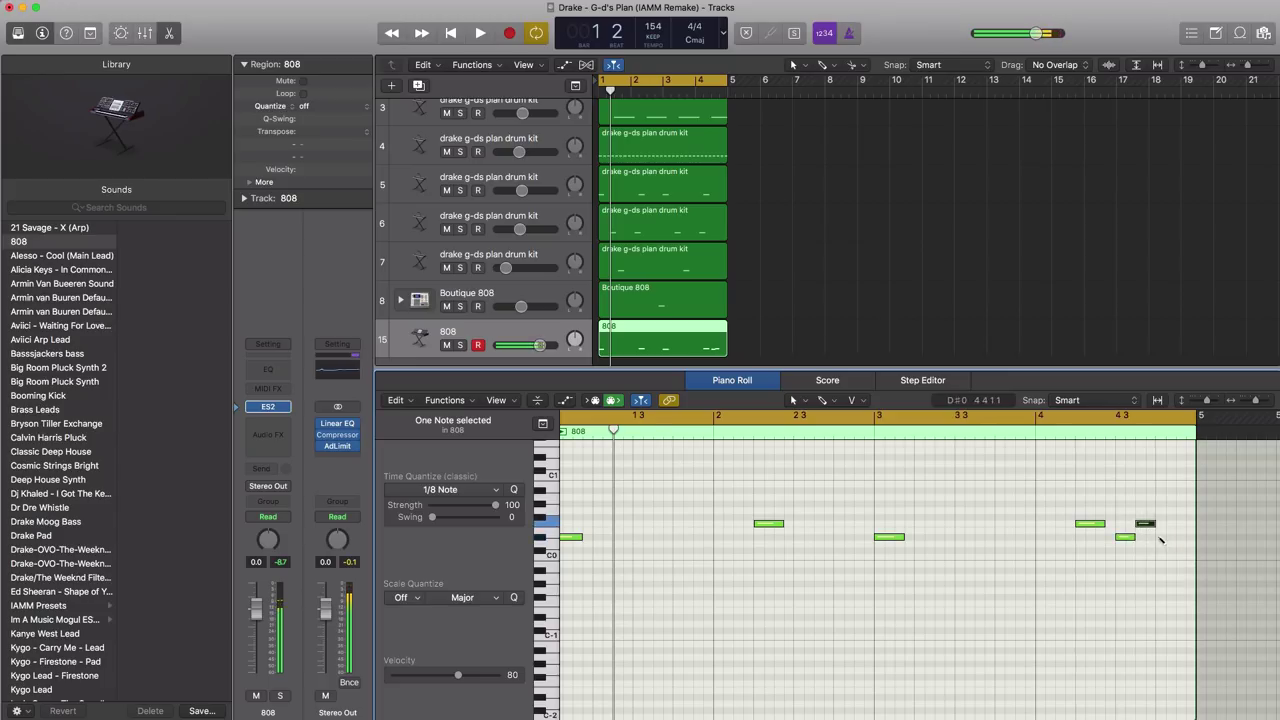
key("space")
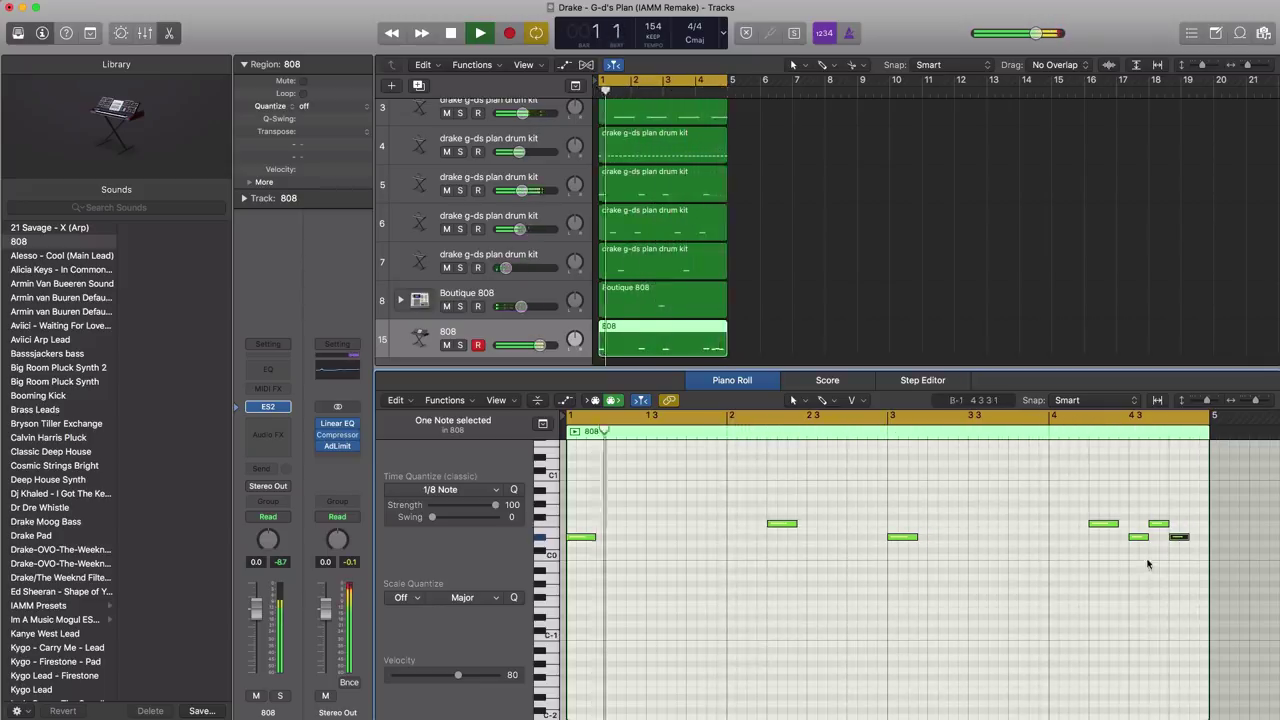
Step: Try the short F0 note at position 4 3 3 a semitone lower, and restore its pitch
left_click(1158, 523)
left_click_drag(1160, 530, 1157, 541)
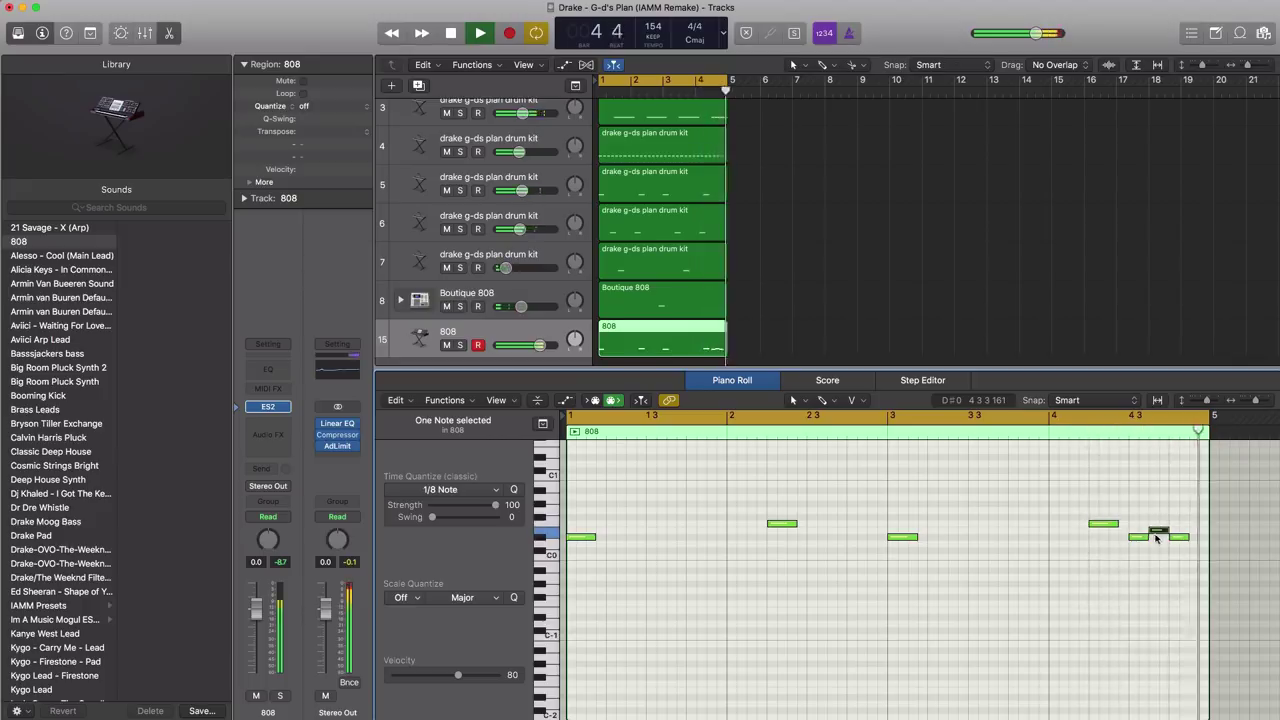
left_click_drag(1157, 537, 1160, 529)
key("space")
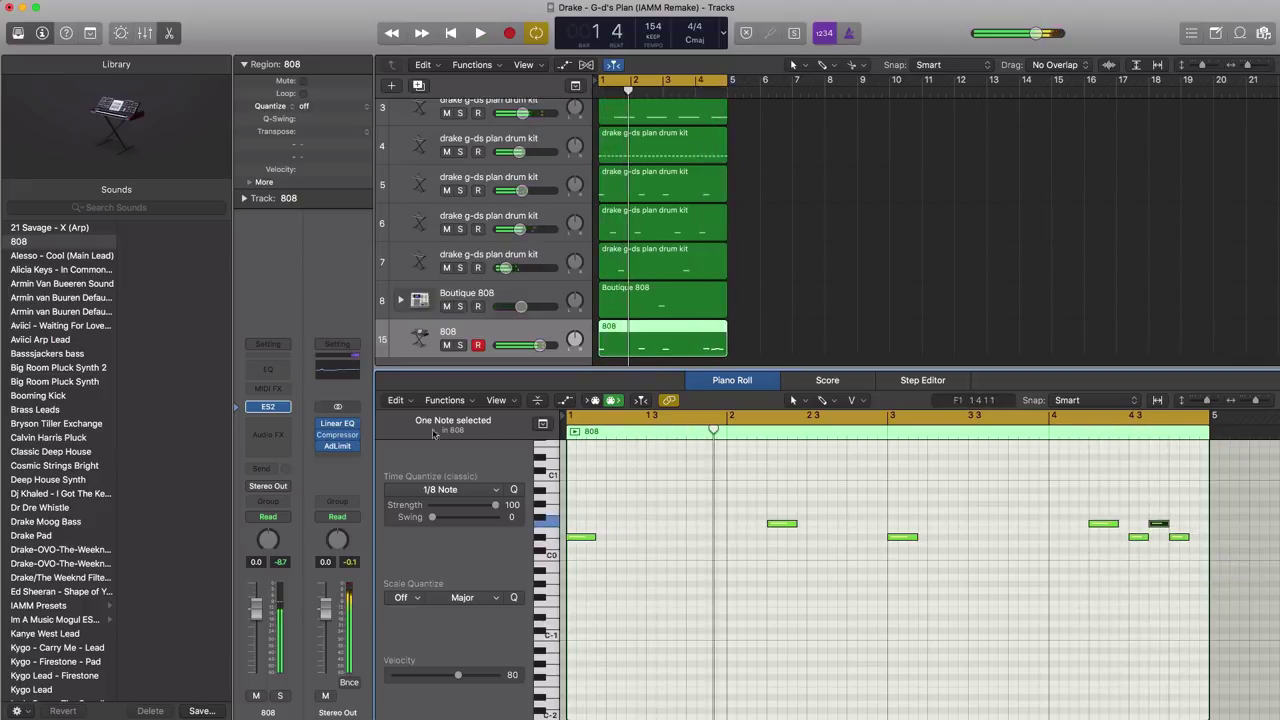
Step: Open the 808 track's ES2 synthesizer, slightly lower the sustain of envelope 3, check the sound in the loop, and close it
left_click(271, 411)
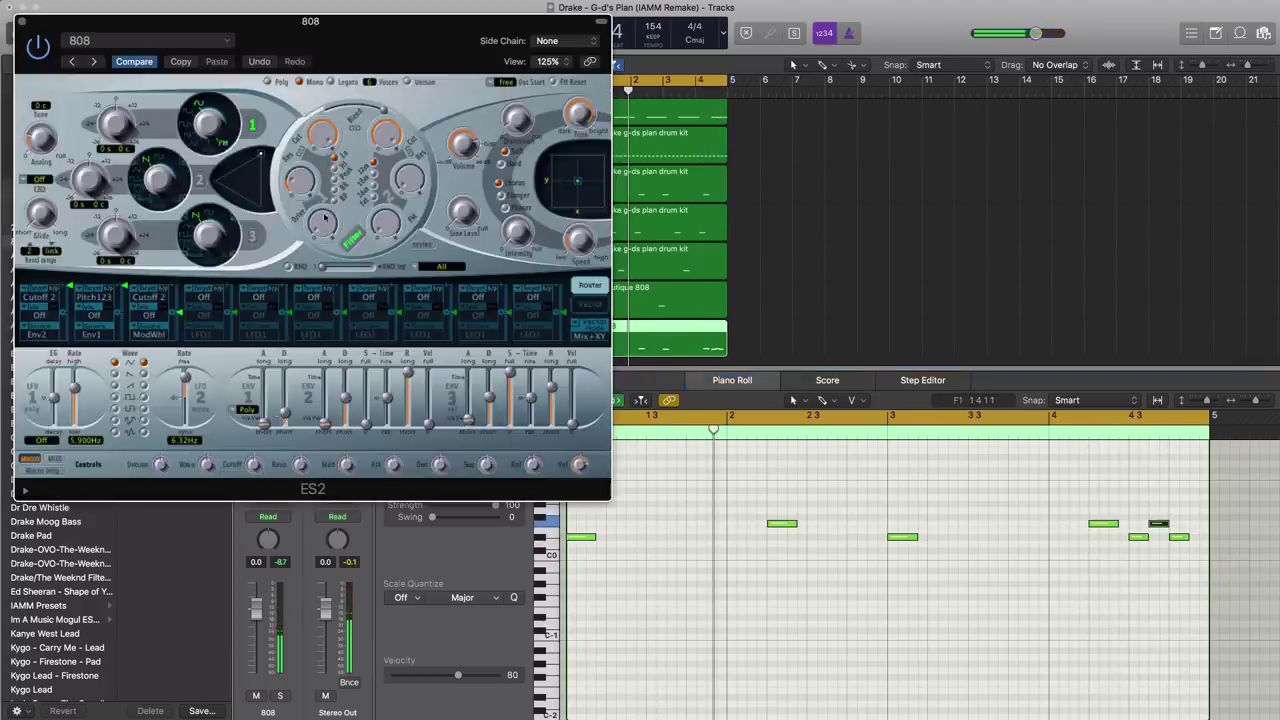
left_click_drag(329, 36, 563, 85)
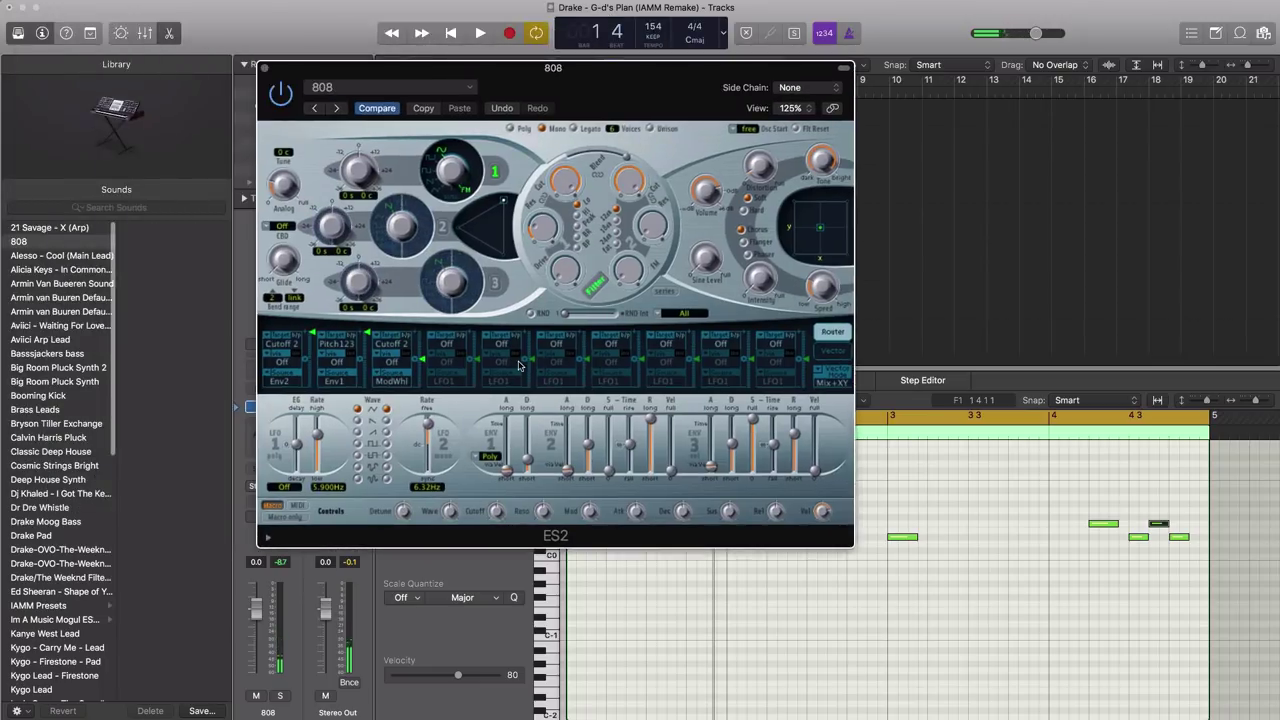
key("space")
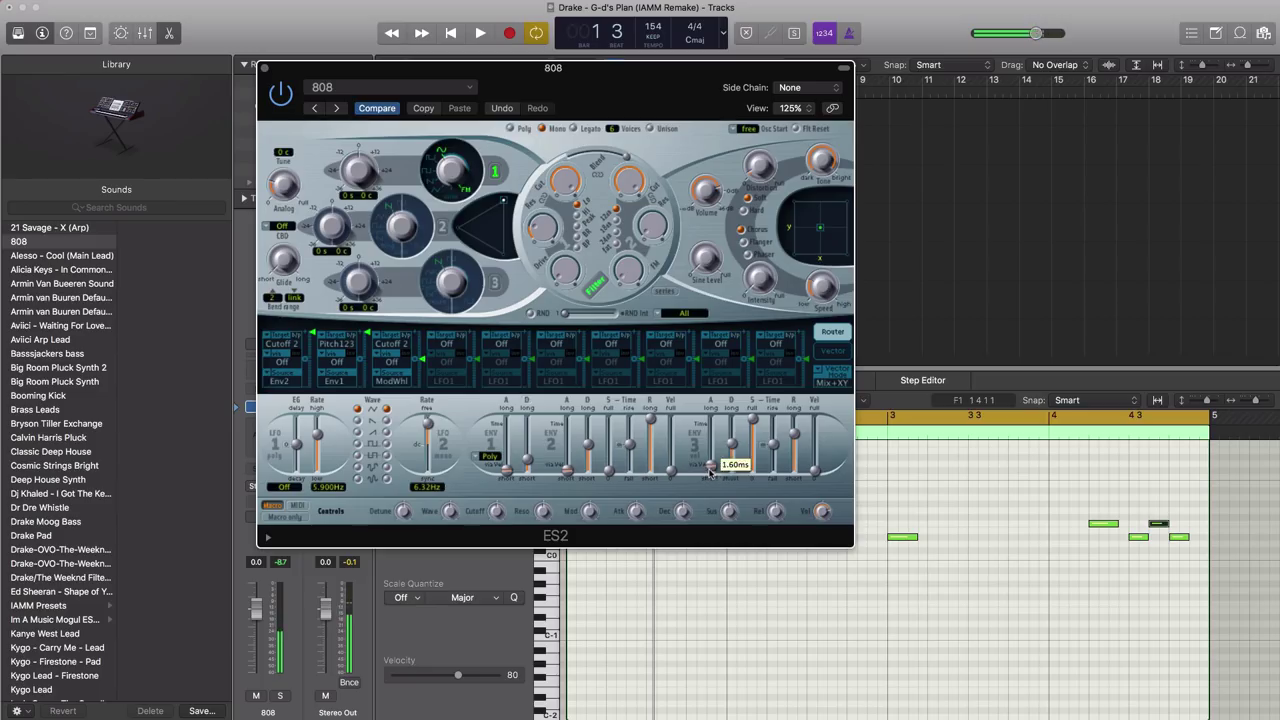
key("space")
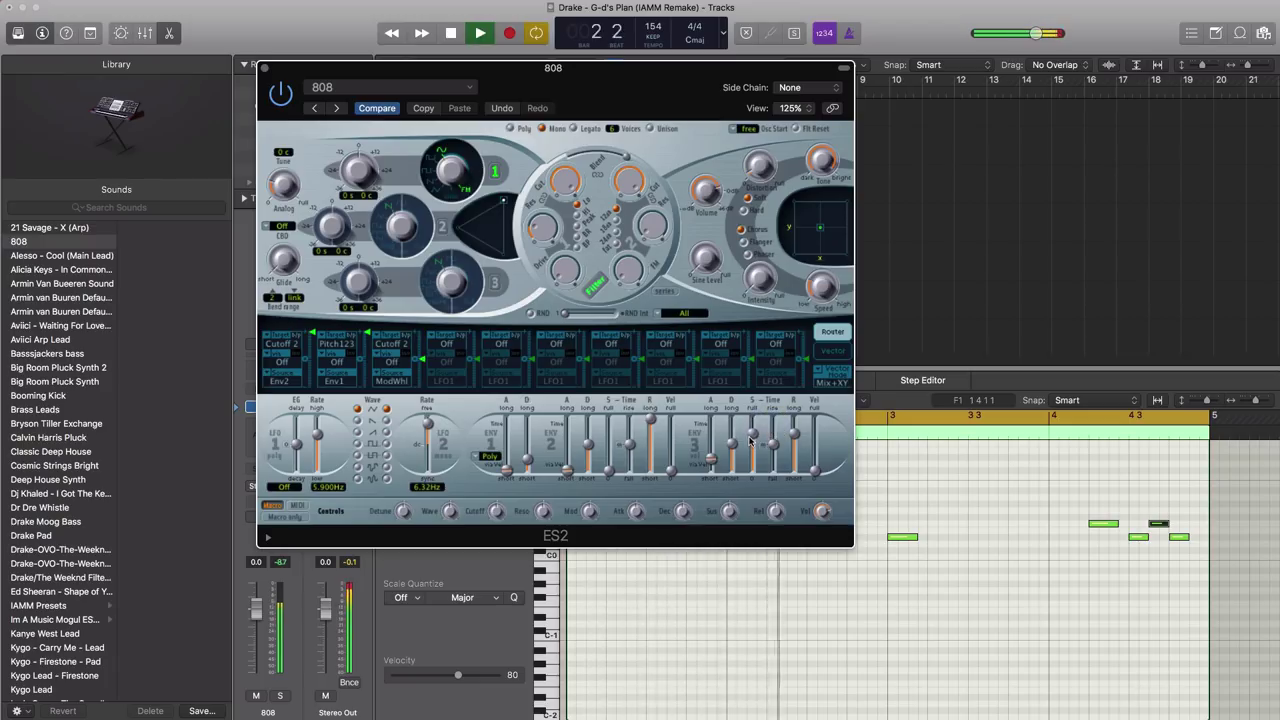
key("space")
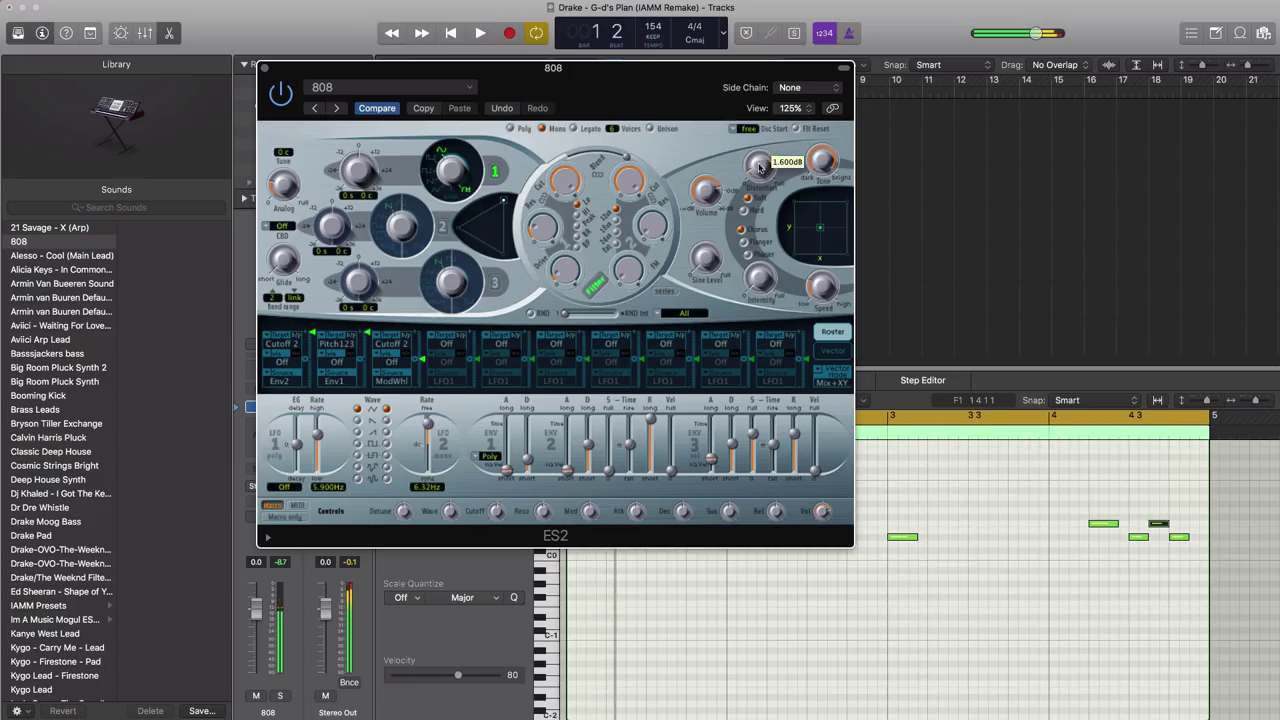
key("space")
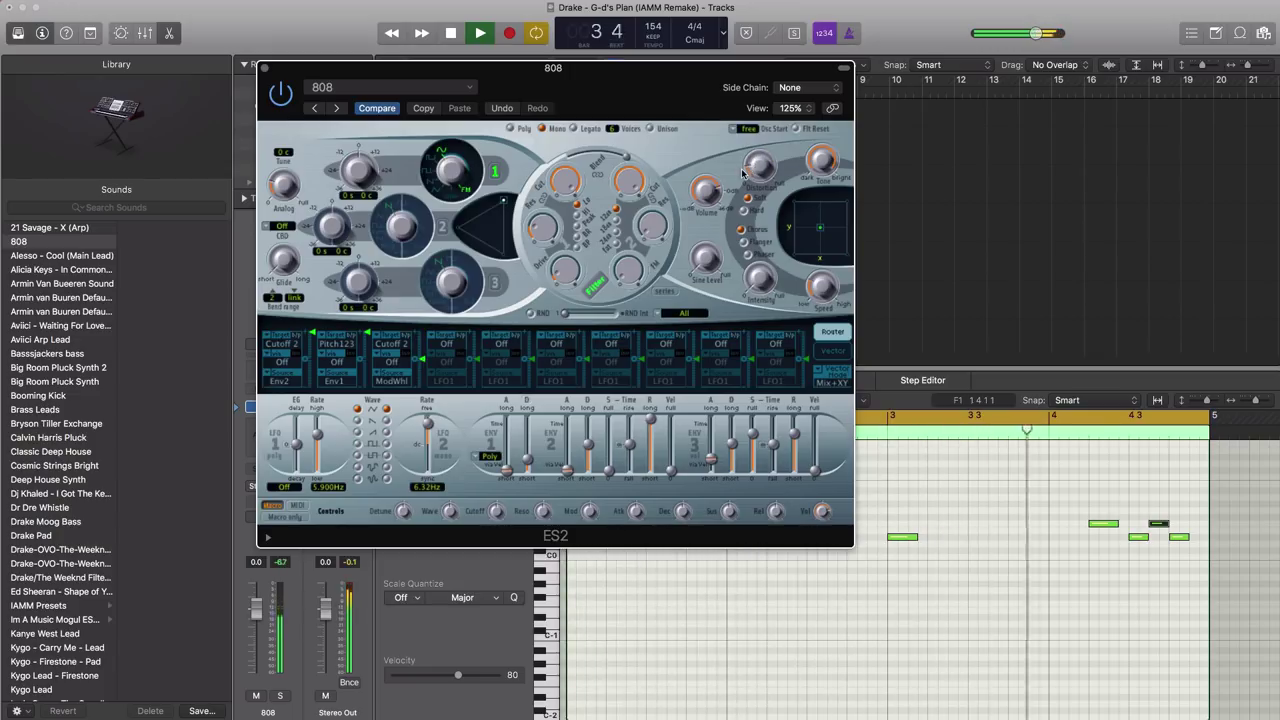
left_click(263, 68)
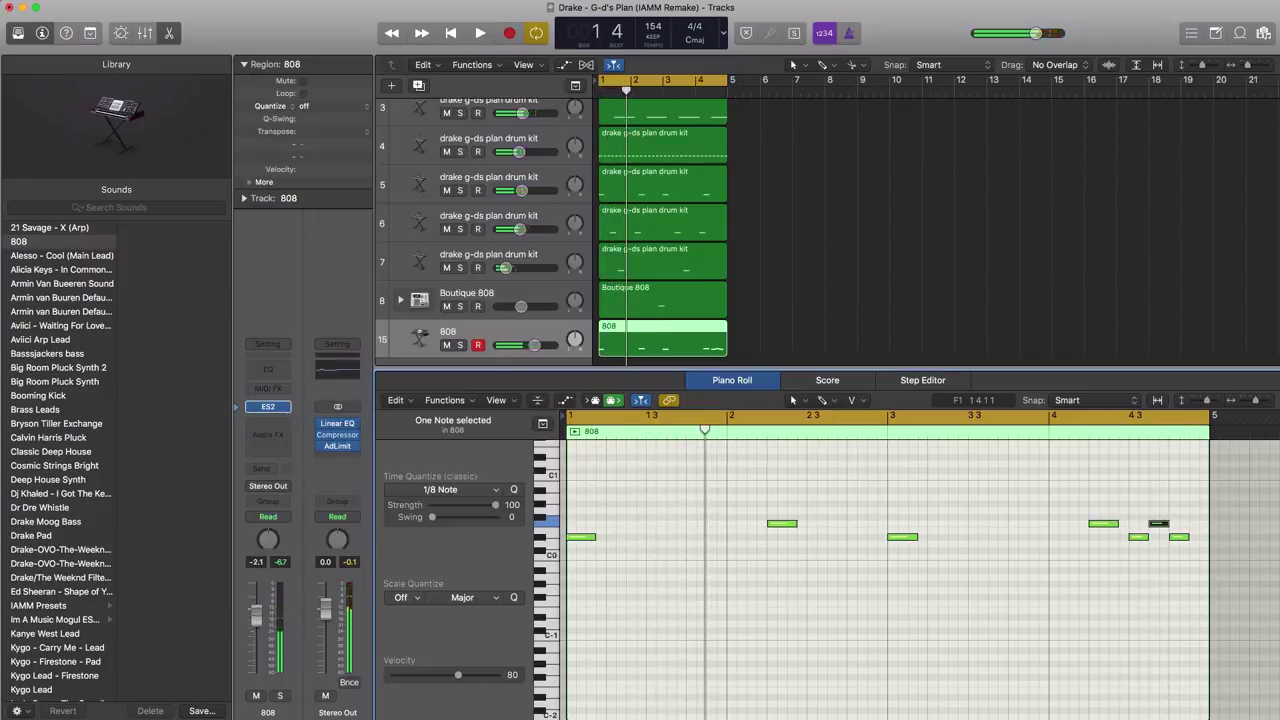
Step: Lower the 808 track's volume to -7.8 dB while the loop plays
key("space")
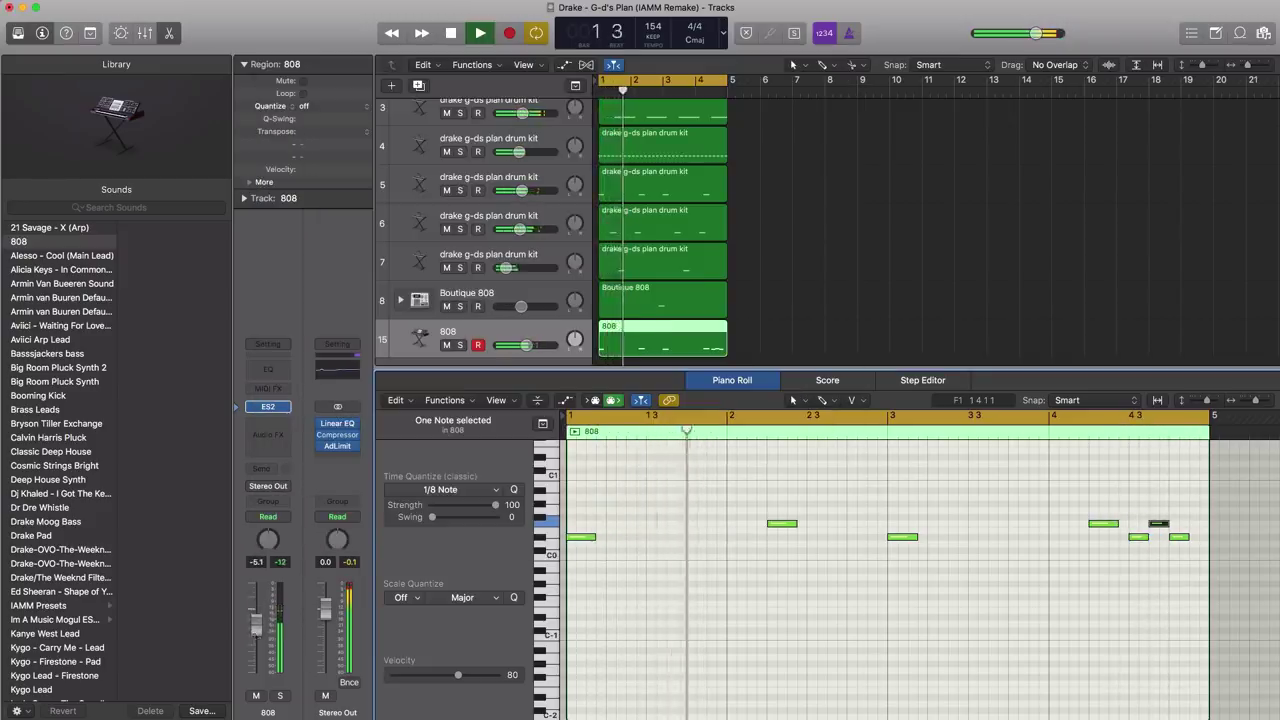
left_click_drag(256, 637, 256, 633)
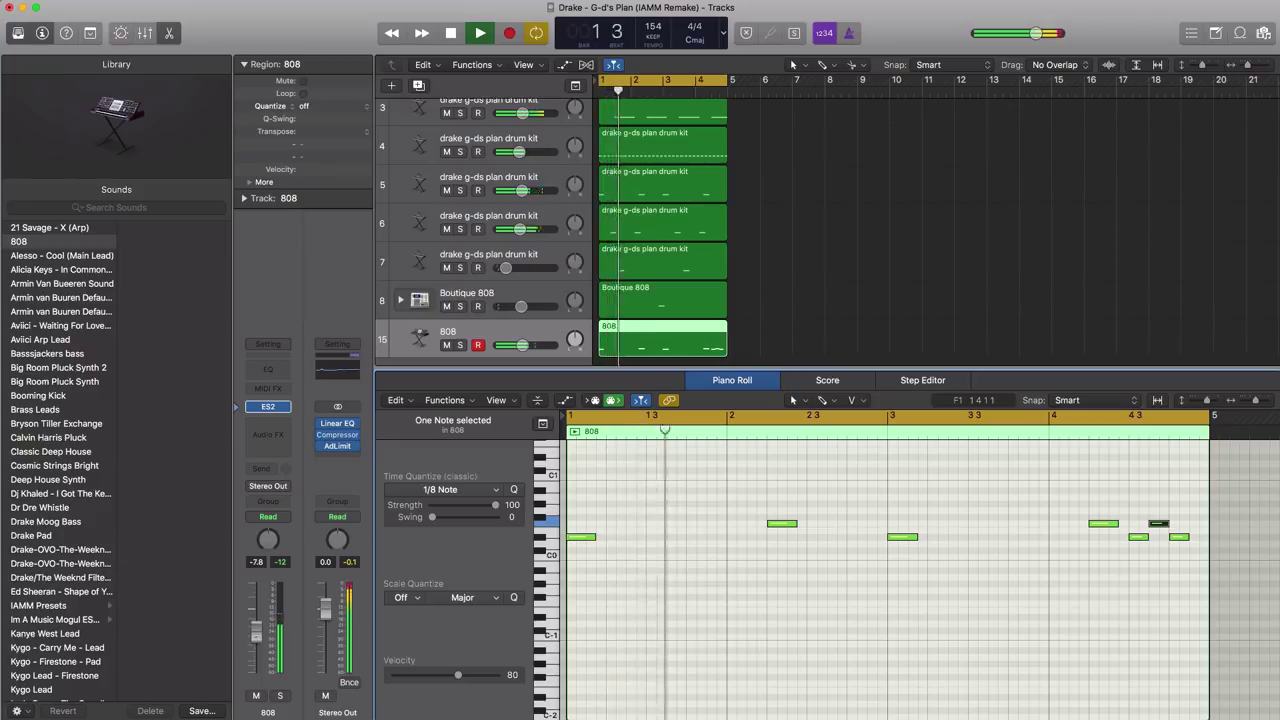
Step: Raise the 808 track's volume to -7.4 dB during the loop, stop playback and close the note editor
left_click_drag(256, 637, 256, 631)
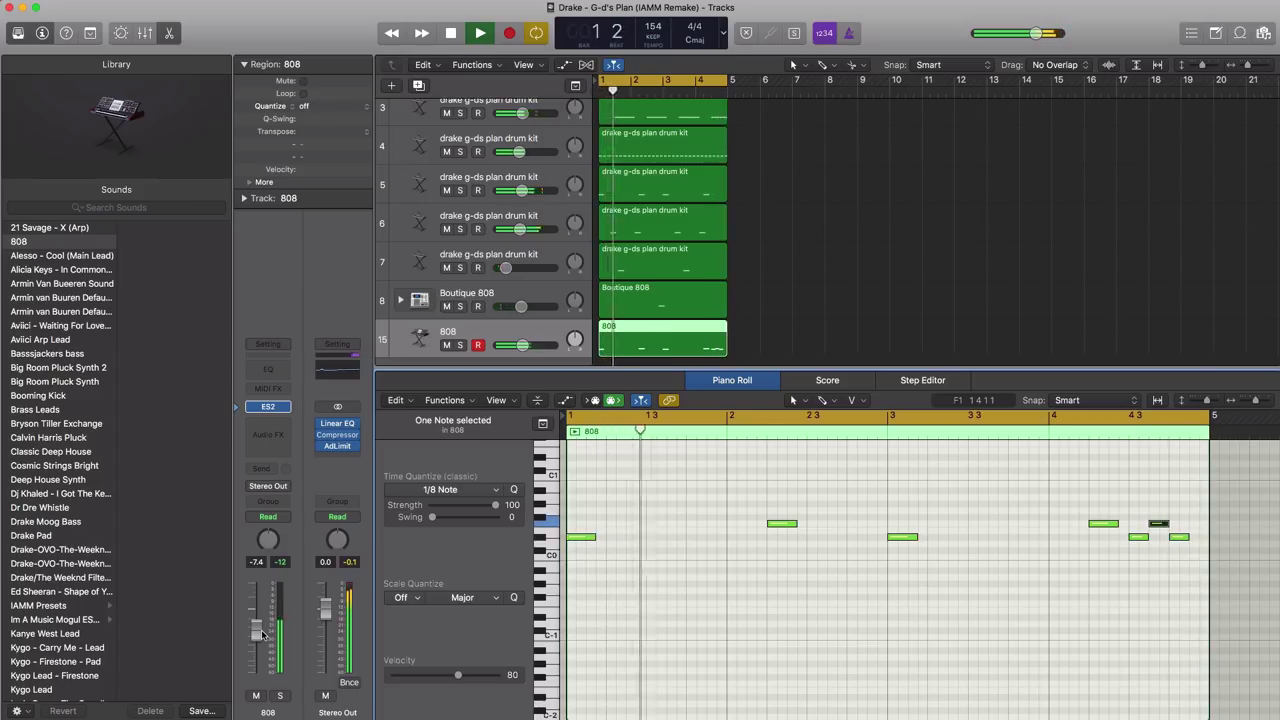
key("space")
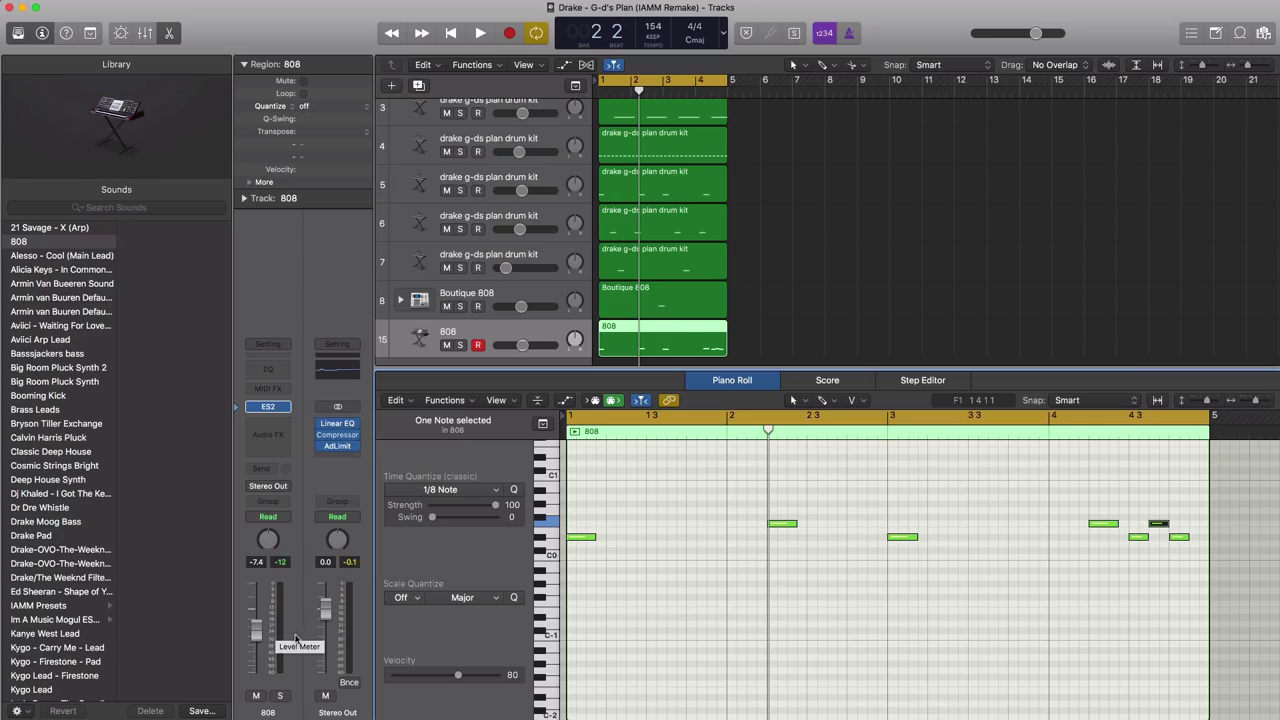
key("x")
key("x")
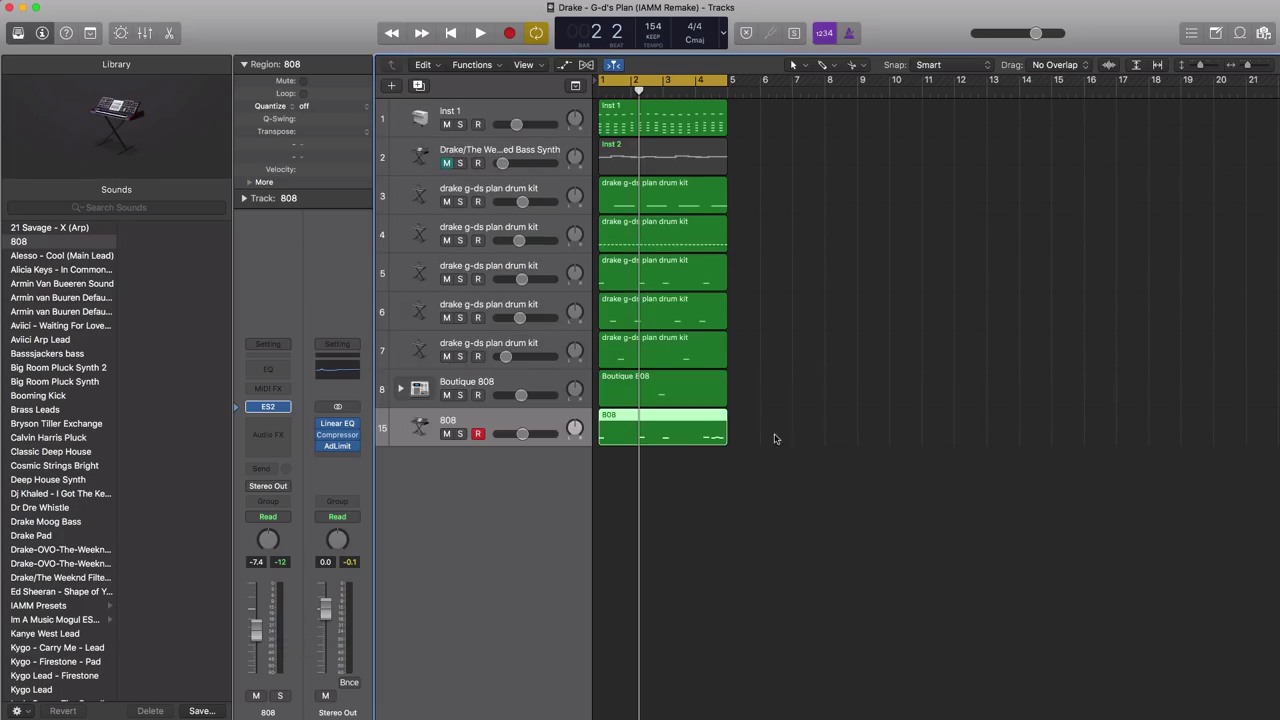
Step: Repeat the four-bar regions of all tracks through bar 16, and clear bars 1 to 8 on every track except Inst 1
left_click_drag(818, 450, 1032, 134)
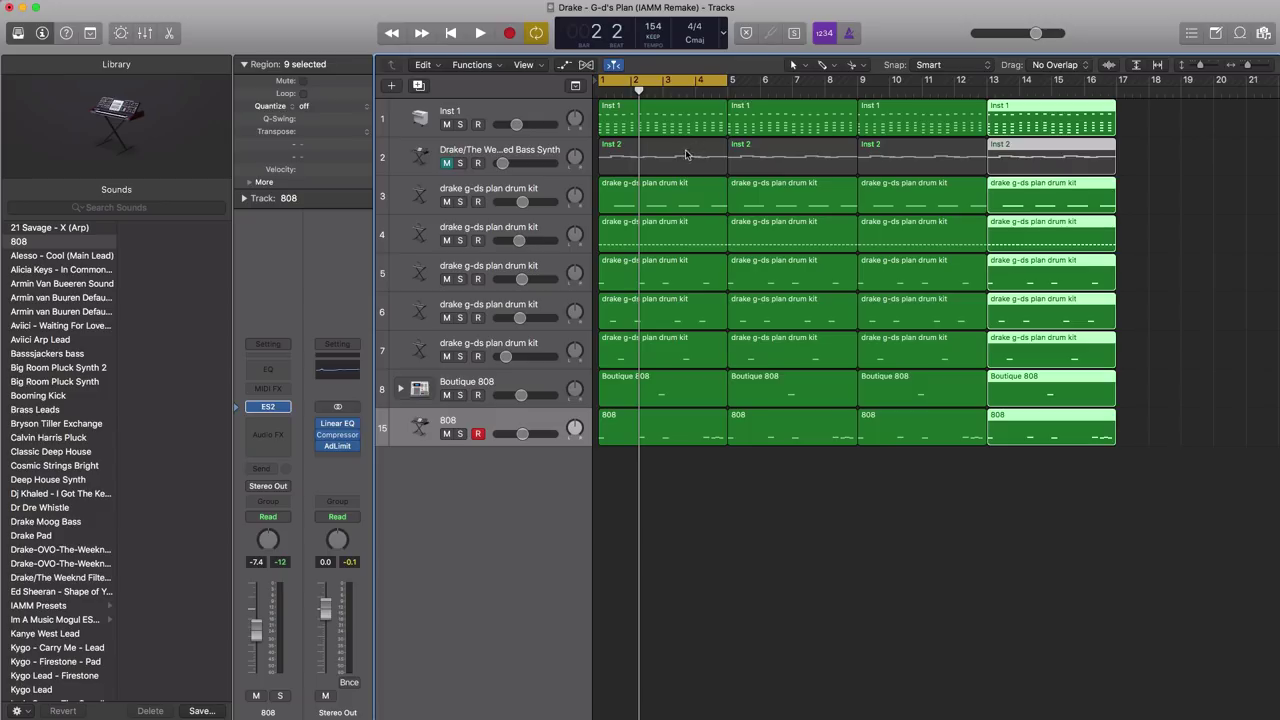
left_click_drag(858, 530, 644, 170)
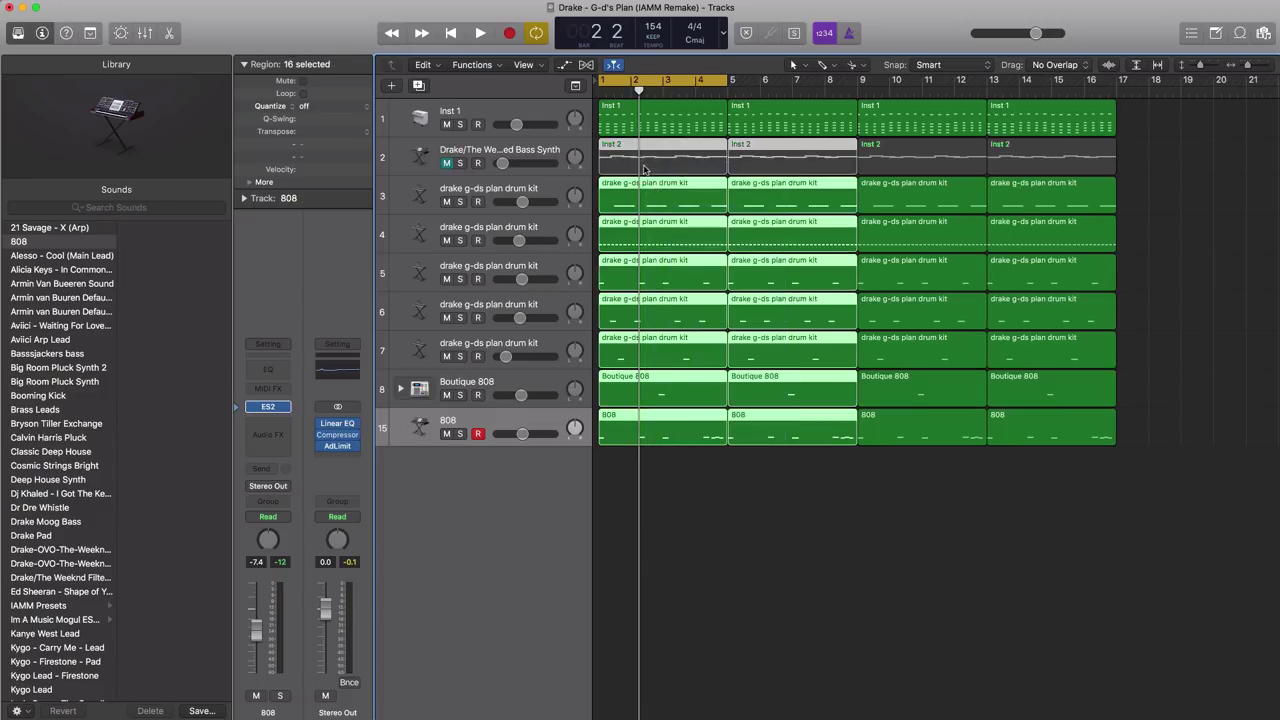
key("Delete")
Step: Unmute the Bass Synth track and delete the drum kit, Boutique 808 and 808 regions in bars 9 to 12
left_click(938, 165)
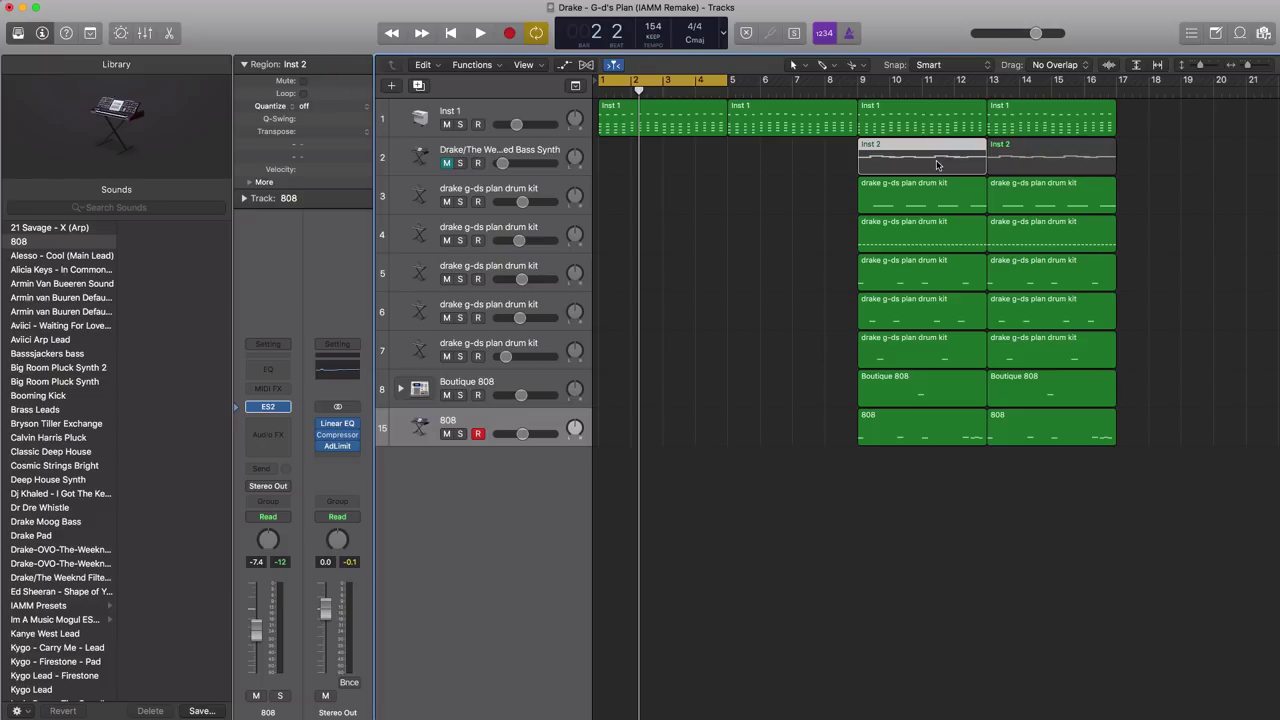
left_click(446, 165)
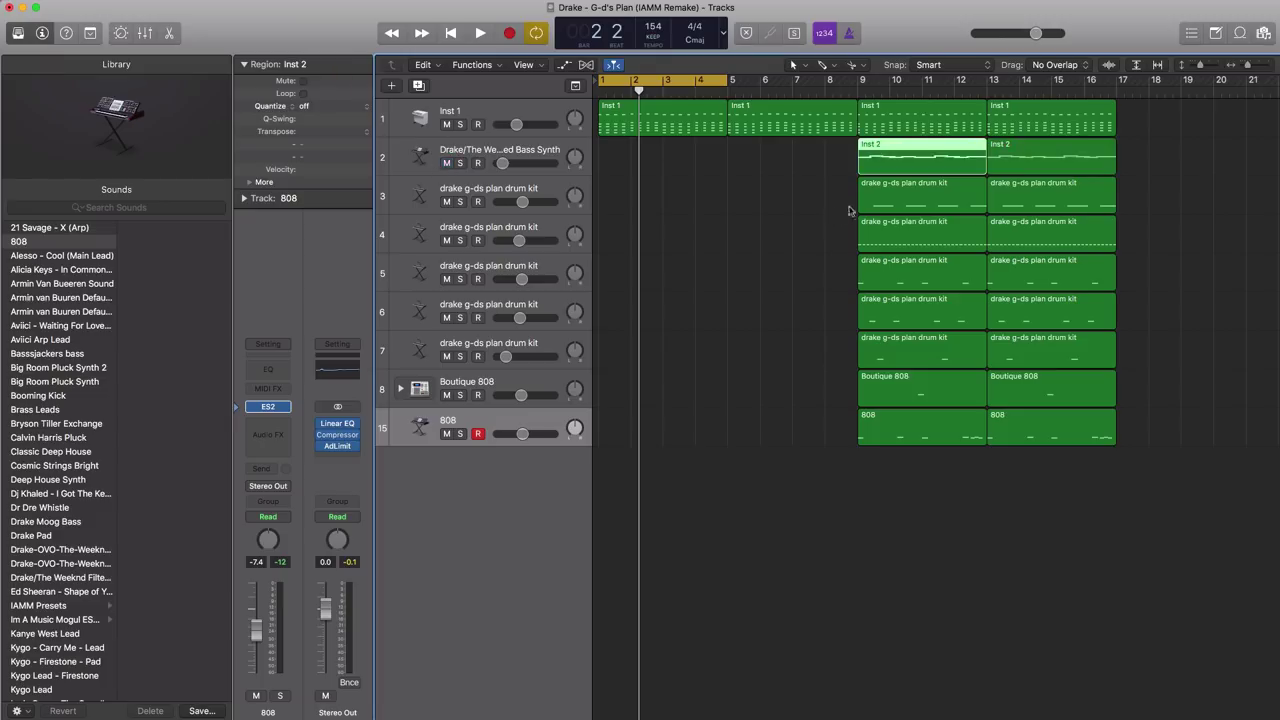
left_click_drag(822, 188, 925, 439)
key("Delete")
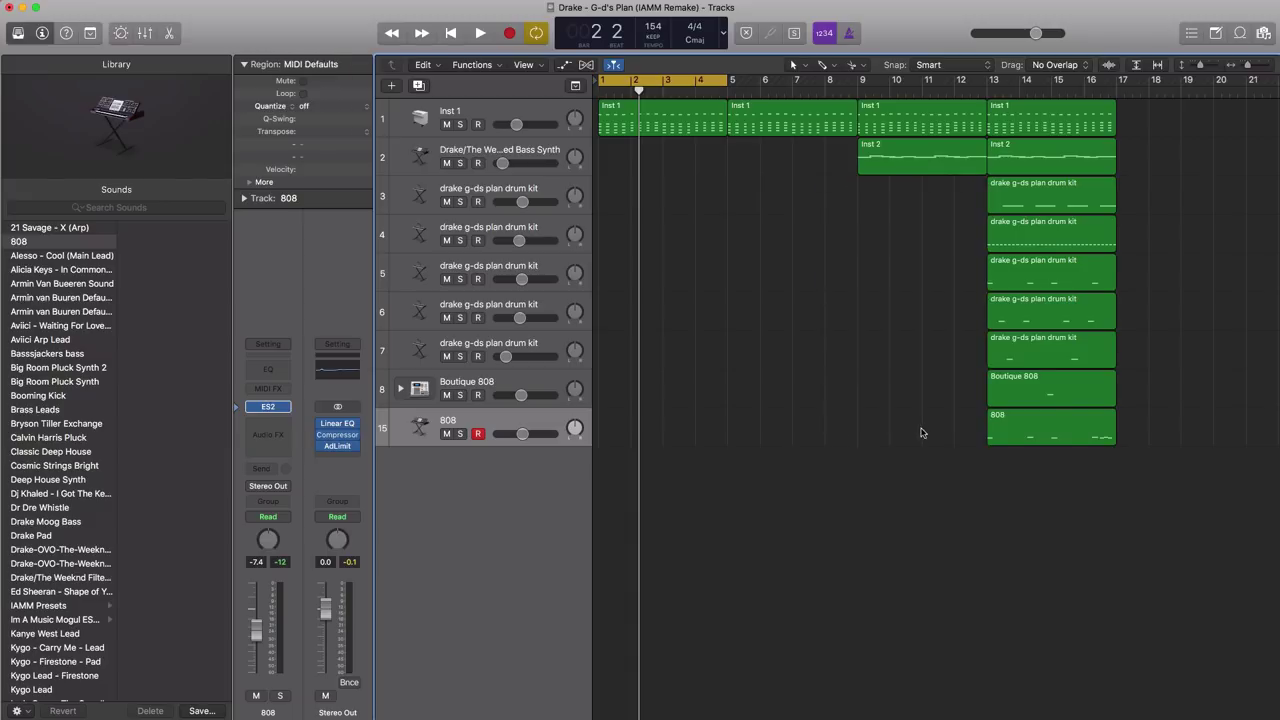
Step: Delete the Inst 2 region at bar 13 and copy the Inst 1, drum kit, Boutique 808 and 808 regions from bar 13 to bar 17
key("super+Left")
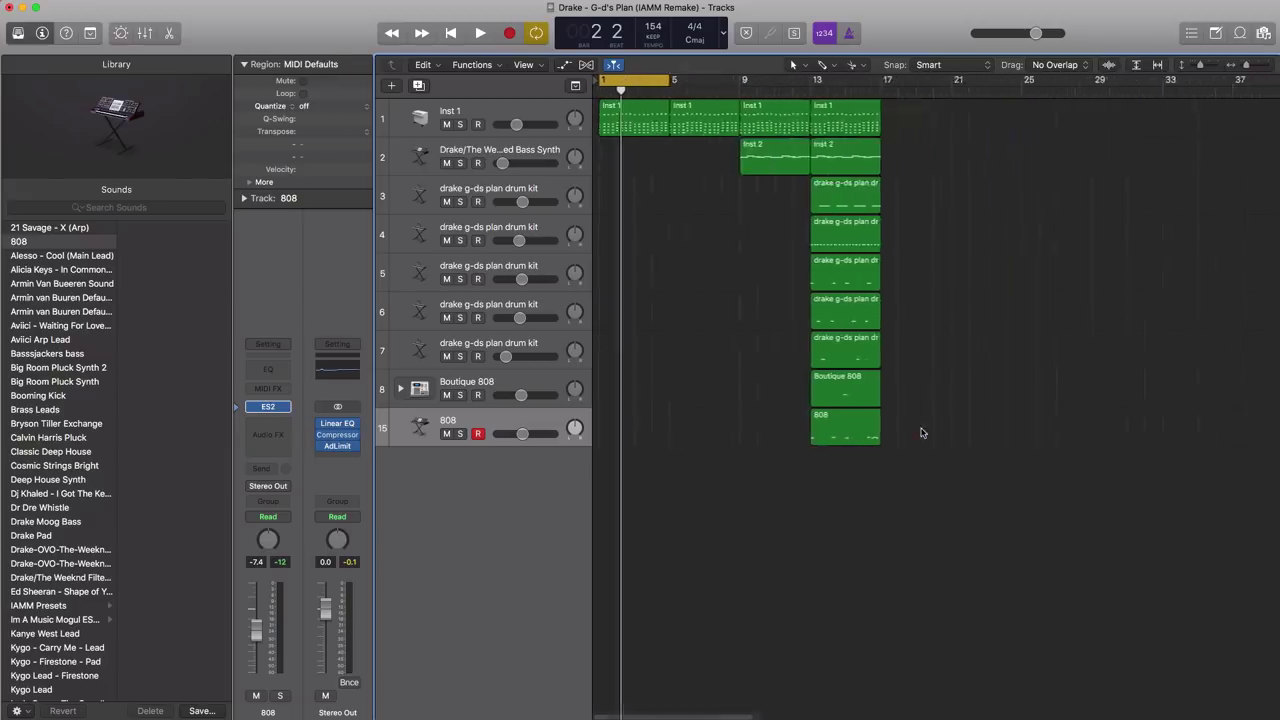
key("super+Up")
key("super+Left")
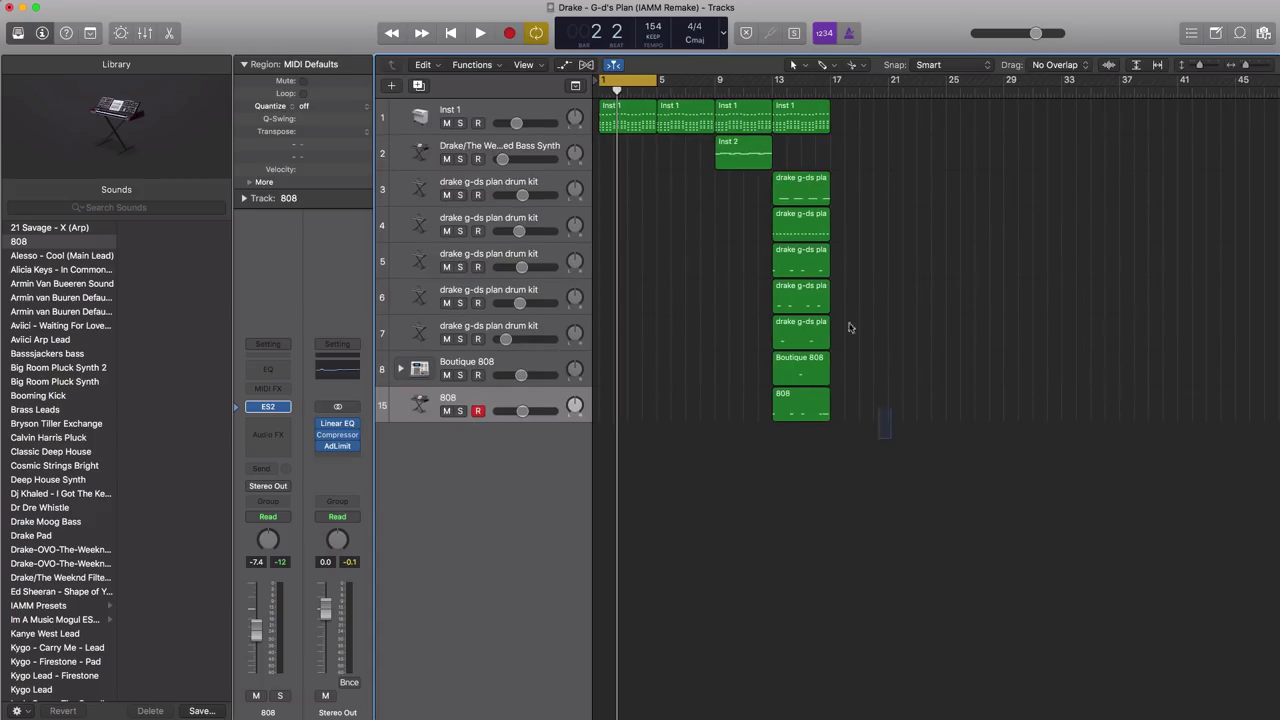
left_click_drag(850, 327, 866, 124)
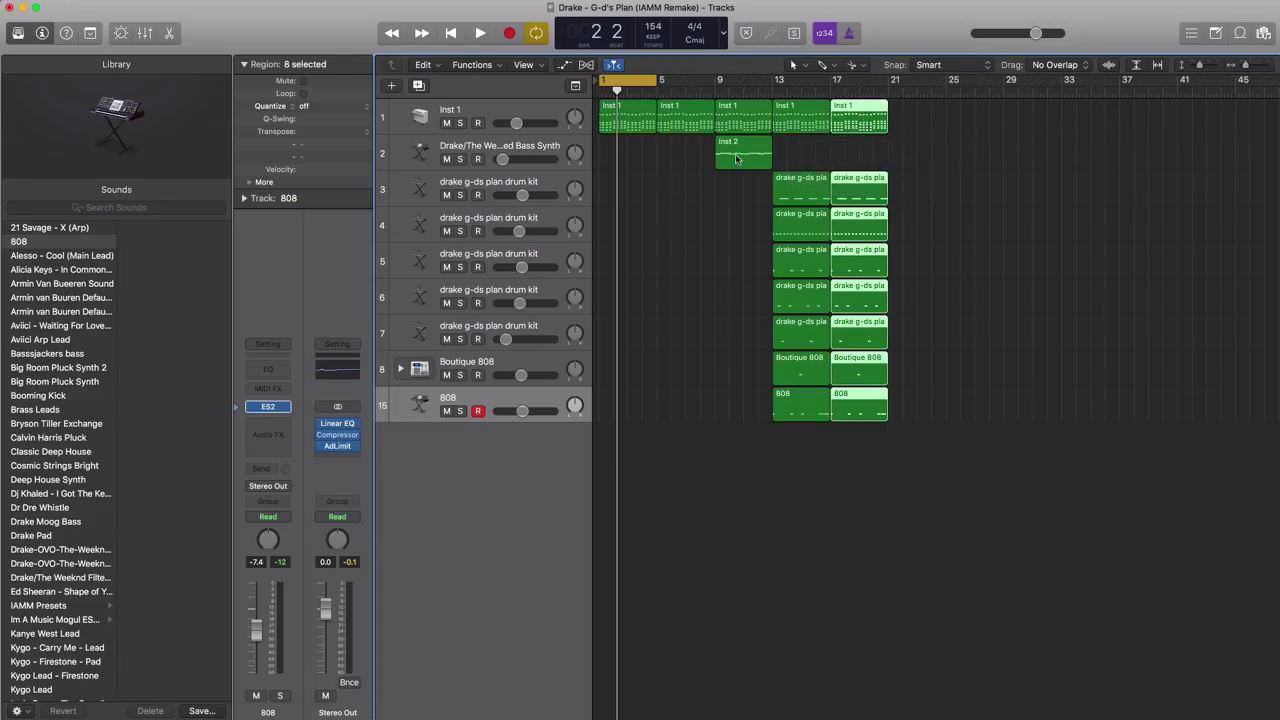
Step: Place a two-bar Inst 2 copy in bars 19 and 20, and repeat the Inst 1, drum and 808 regions through bar 28
left_click_drag(737, 158, 861, 163)
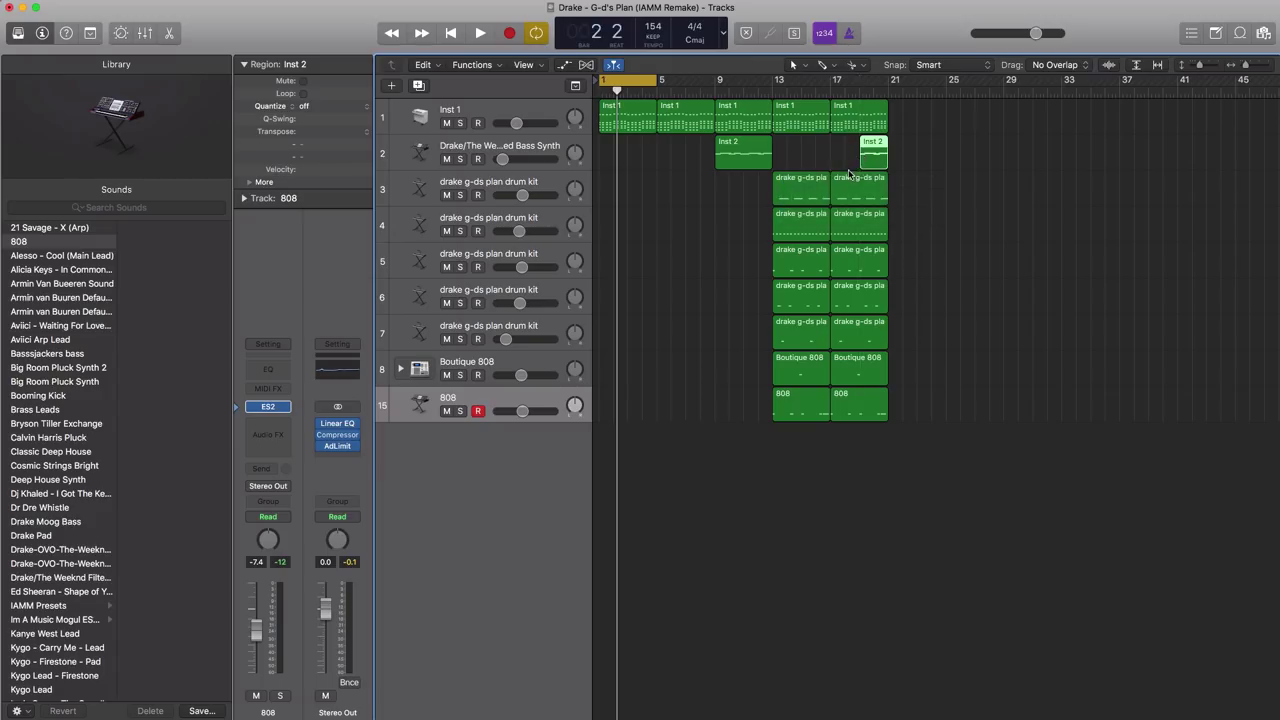
left_click_drag(889, 457, 918, 120)
left_click(997, 157)
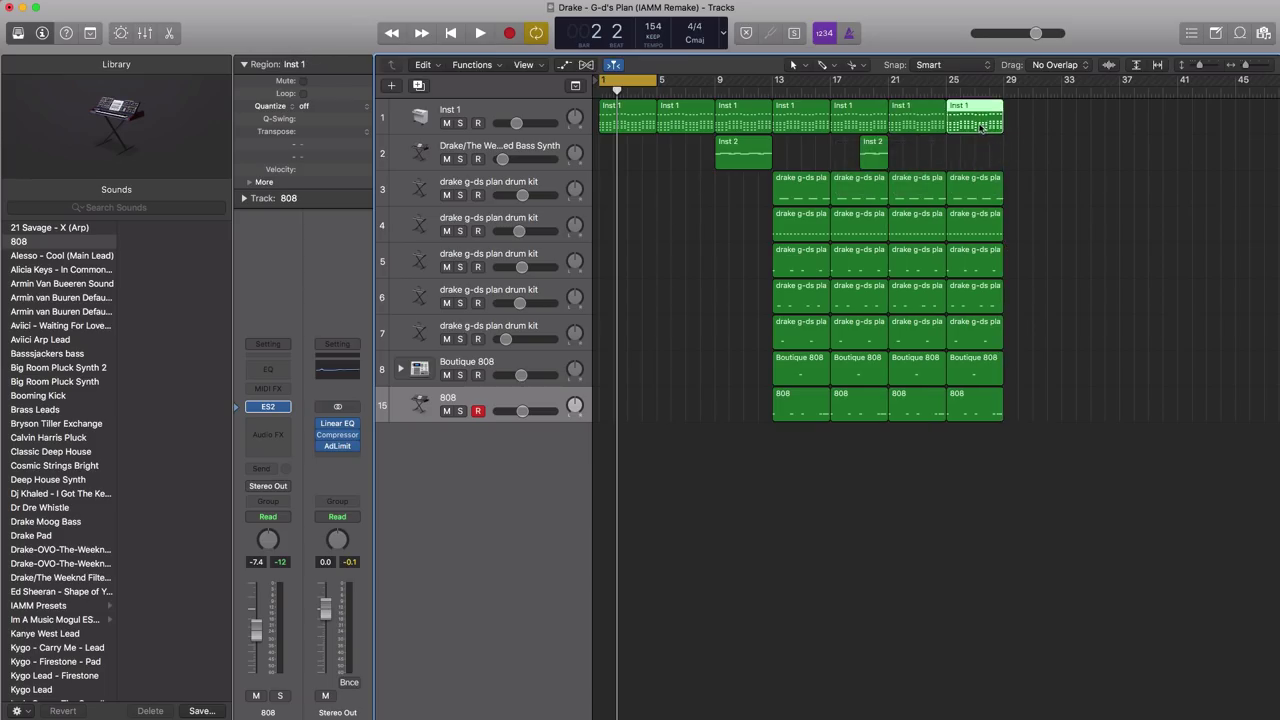
Step: Copy Inst 1 alone to bar 29 as a break, and add the two-bar Inst 2 region at bar 31
left_click_drag(982, 127, 1037, 128)
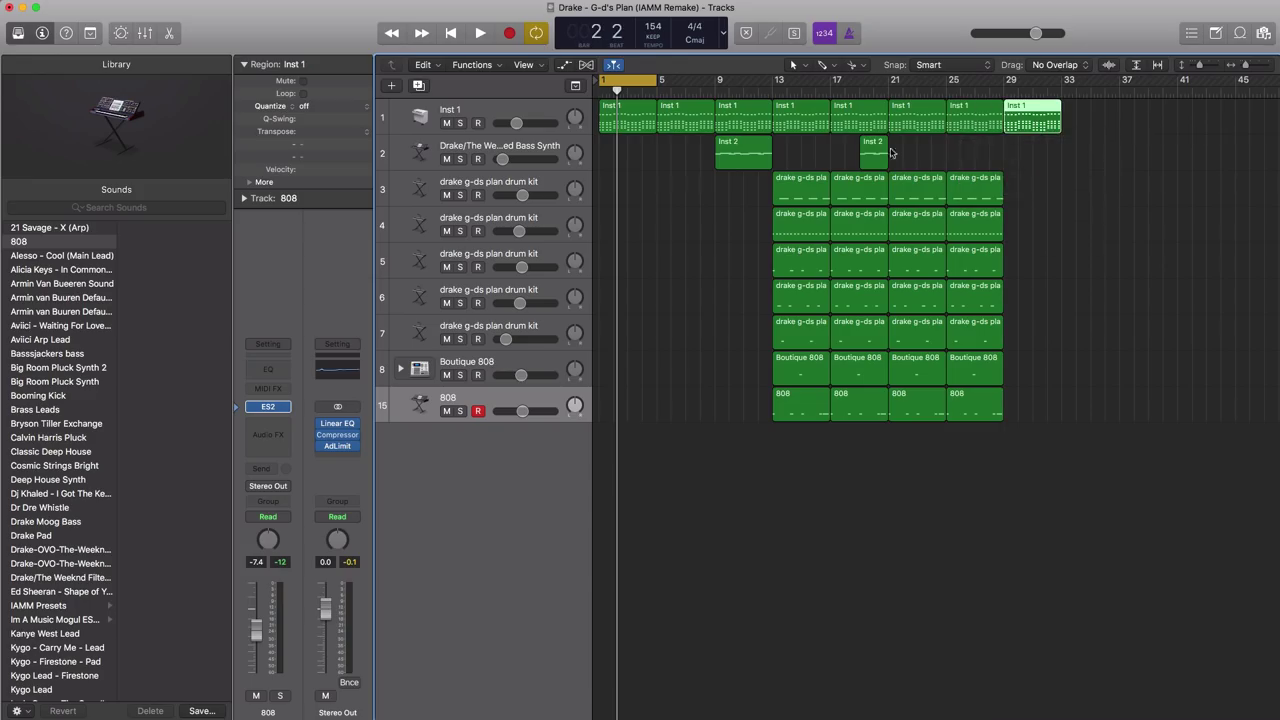
left_click_drag(888, 160, 1048, 168)
Step: Copy the full-beat block of Inst 1, drum kit, Boutique 808 and 808 regions from bars 13 to 28 into bars 33 to 48
left_click_drag(990, 465, 1088, 135)
left_click_drag(1088, 137, 1090, 140)
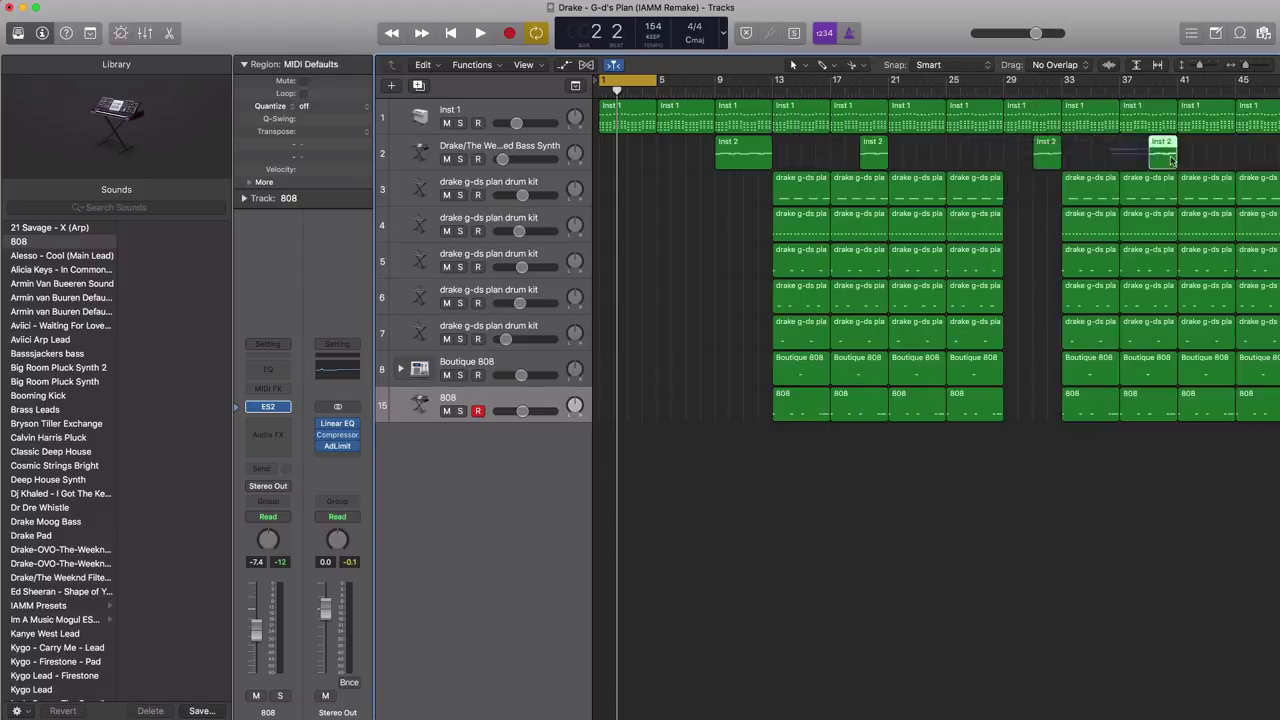
key("super+Left")
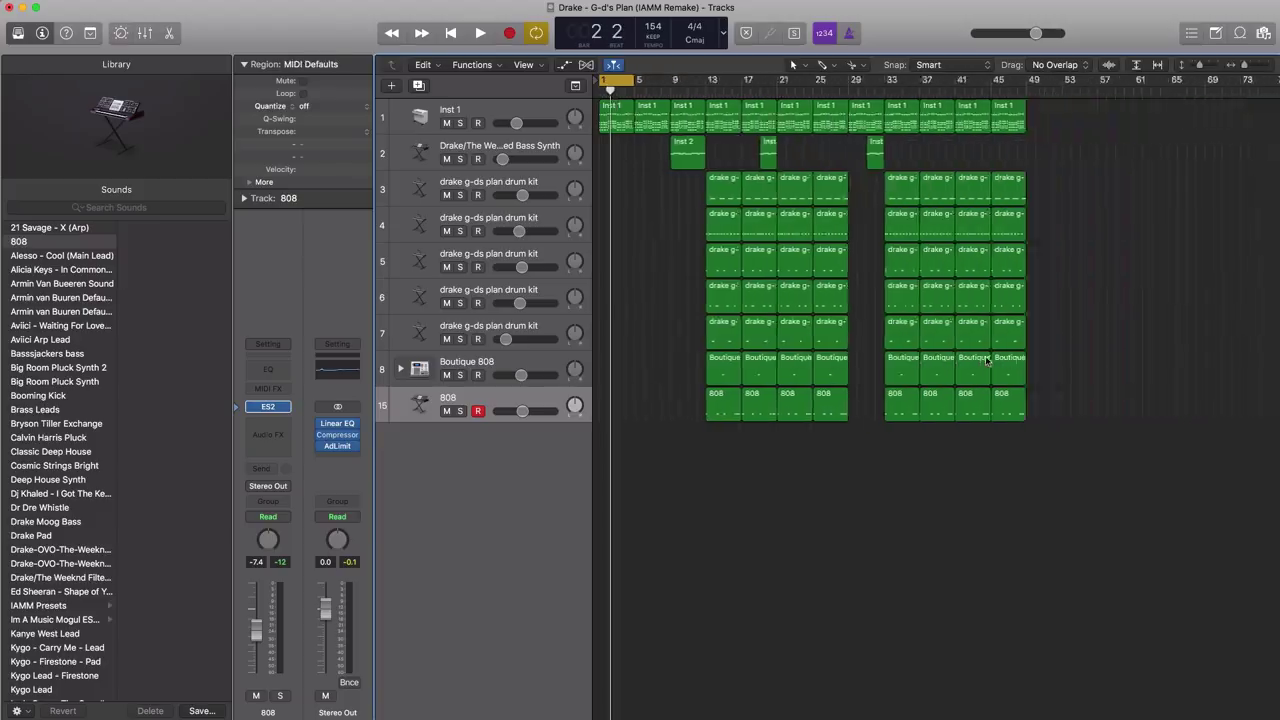
Step: Turn off cycle mode and play the whole arrangement from bar 1
left_click(625, 80)
key("Return")
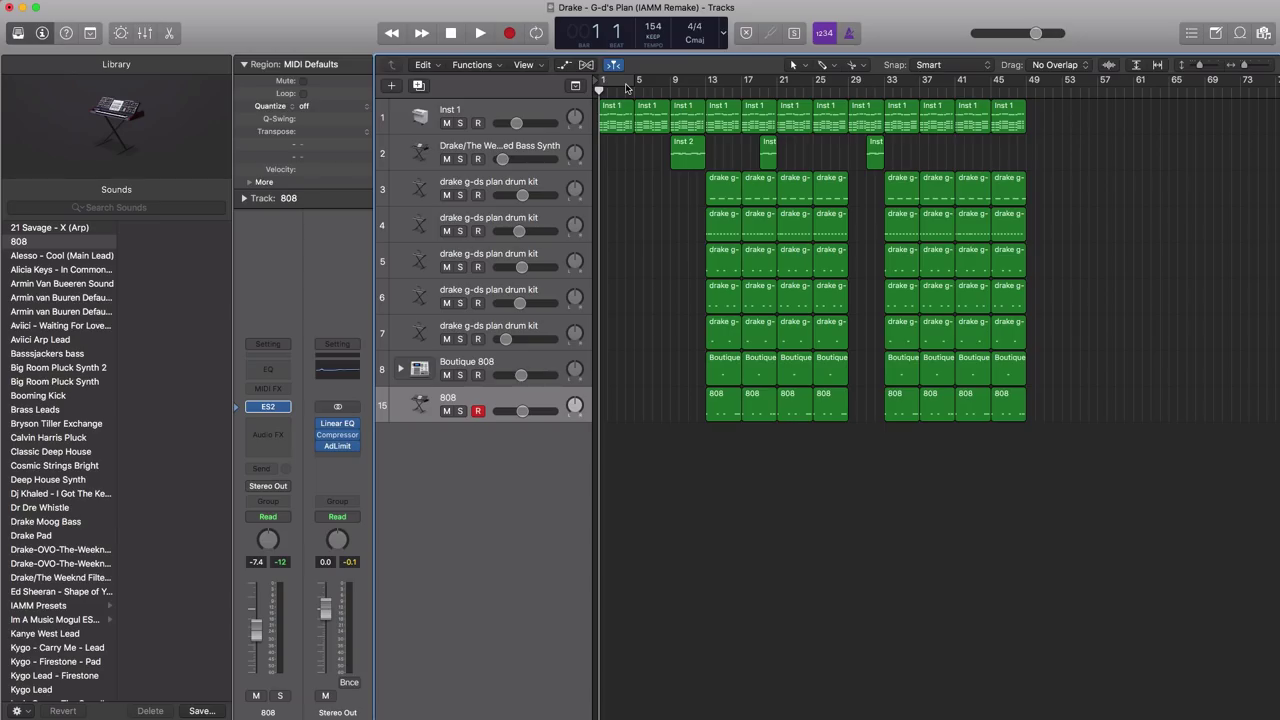
key("space")
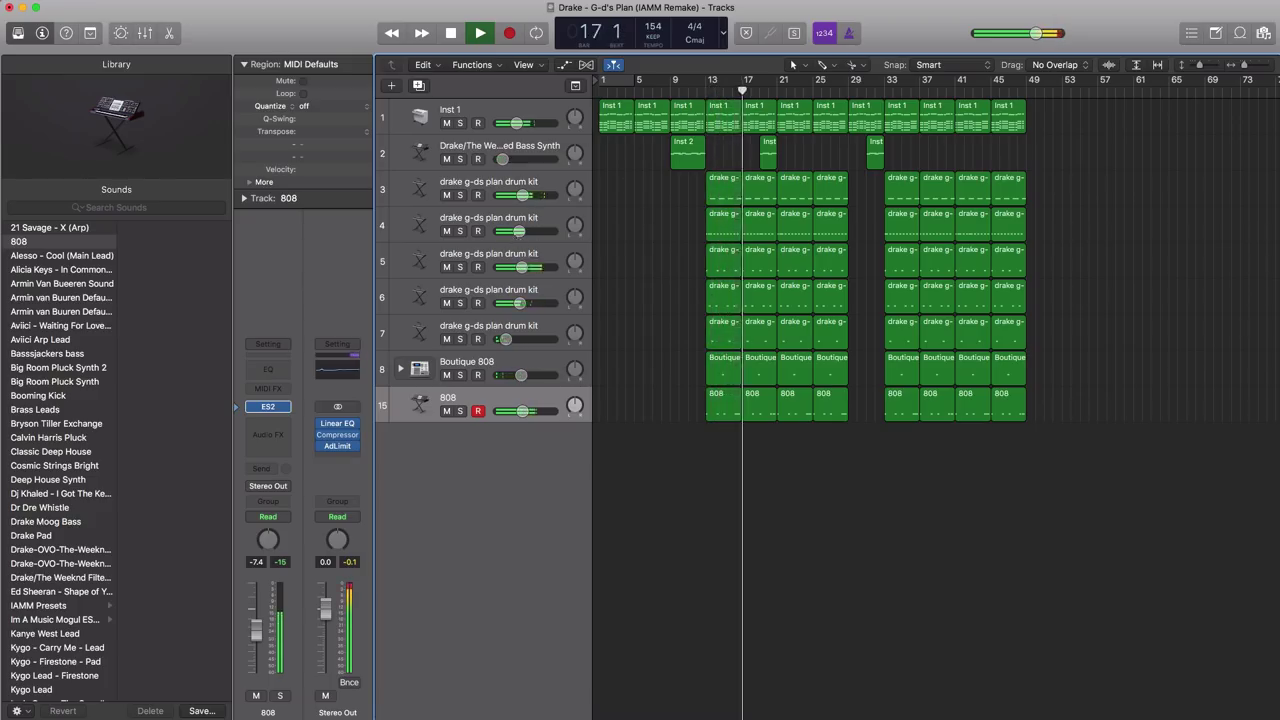
Step: Slightly lower the volumes of tracks 1, 2 and 4 and raise track 5 during playback, stop after the last region, and hide the Library
left_click_drag(518, 231, 516, 231)
left_click_drag(517, 123, 502, 160)
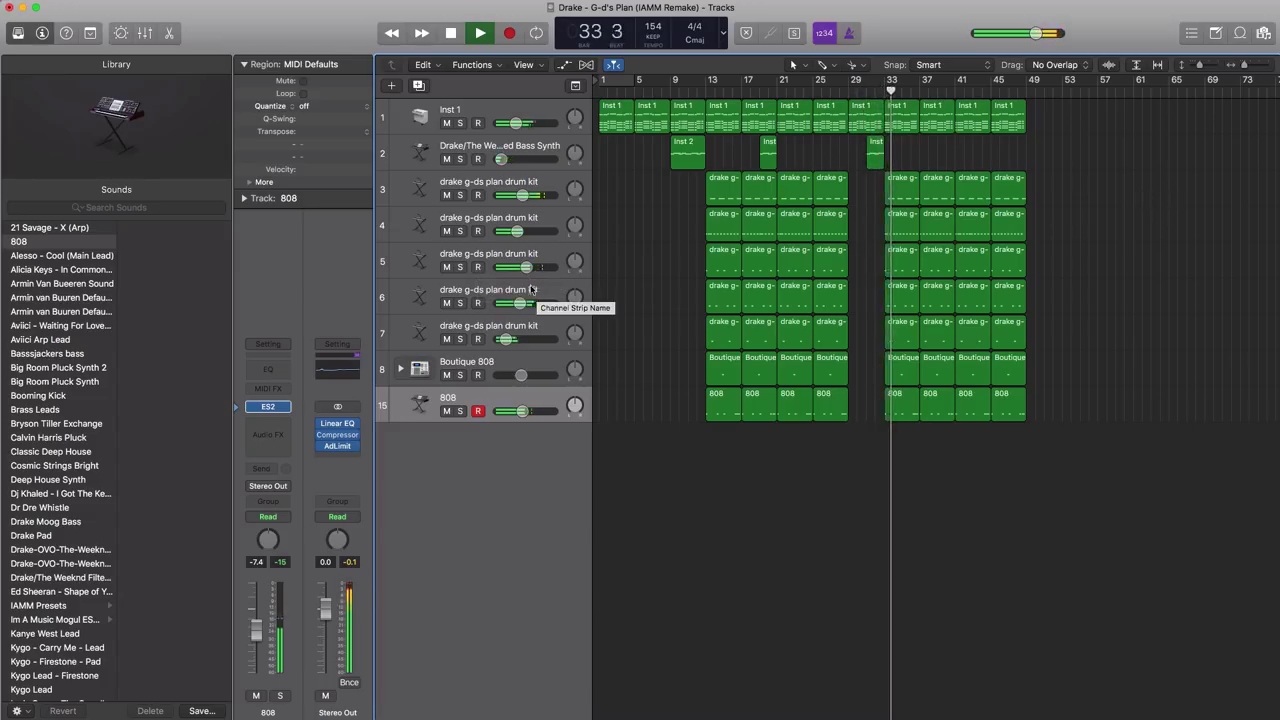
mouse_move(527, 279)
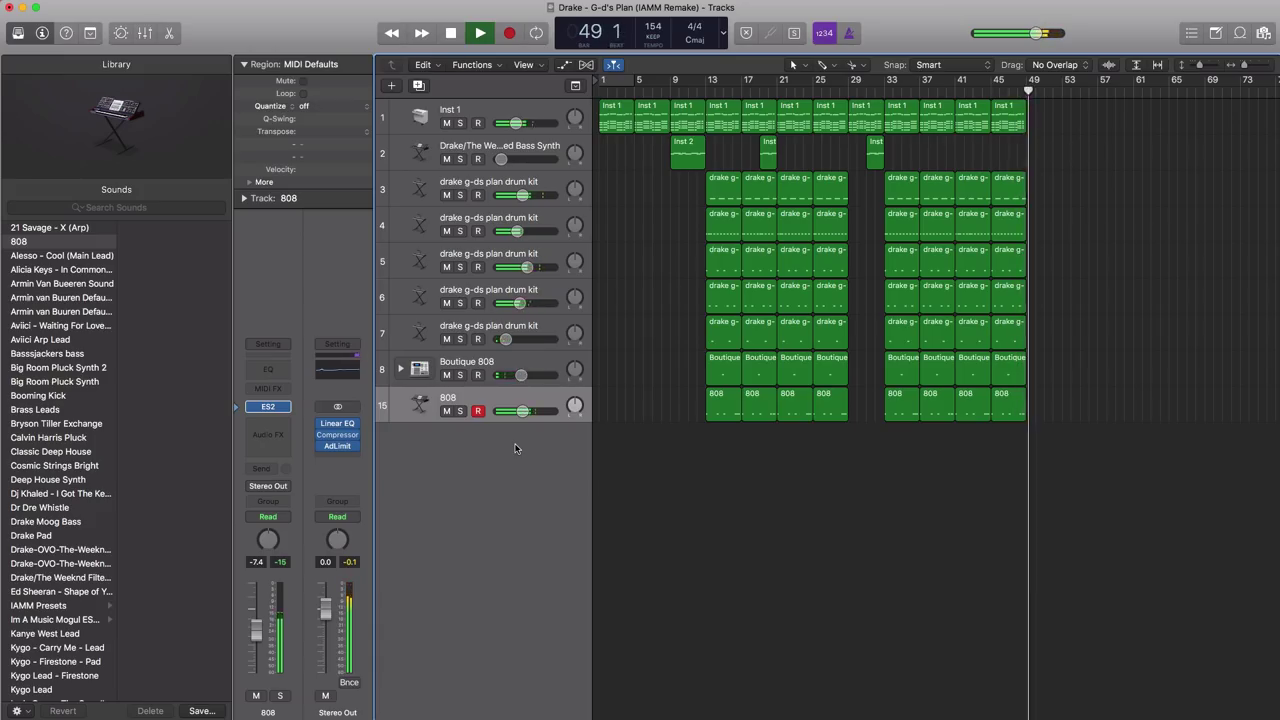
key("space")
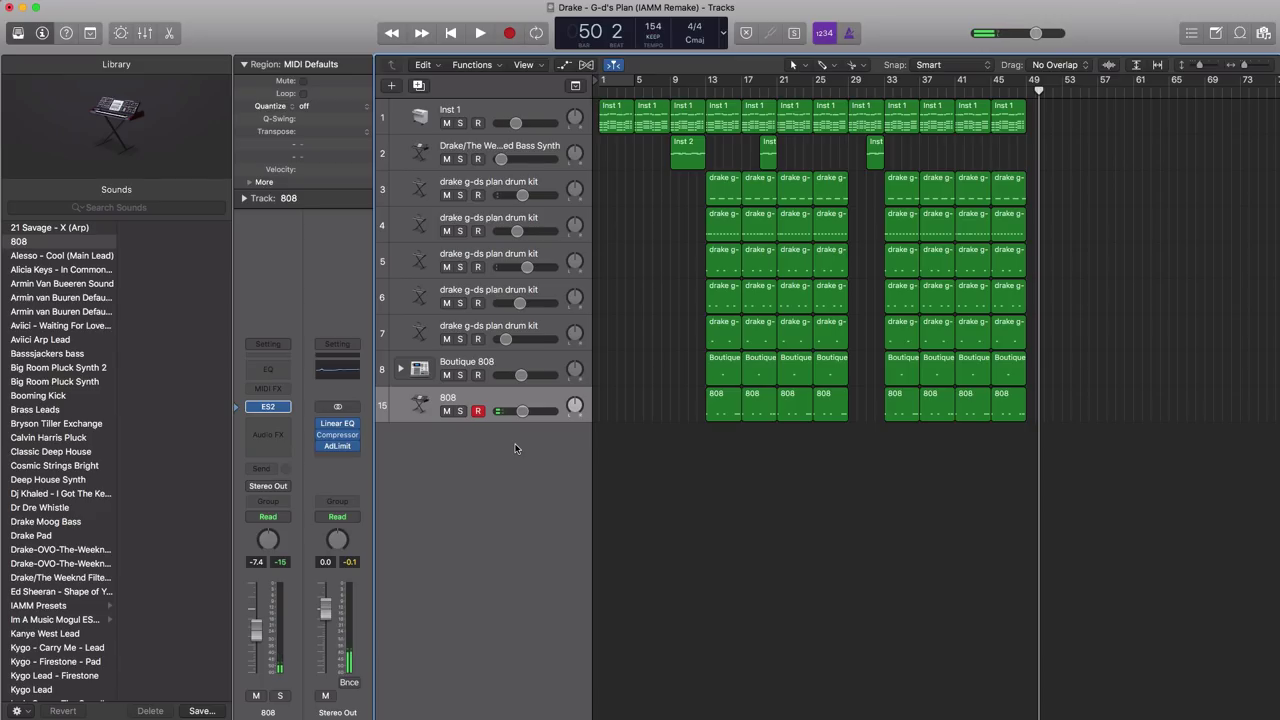
left_click(18, 36)
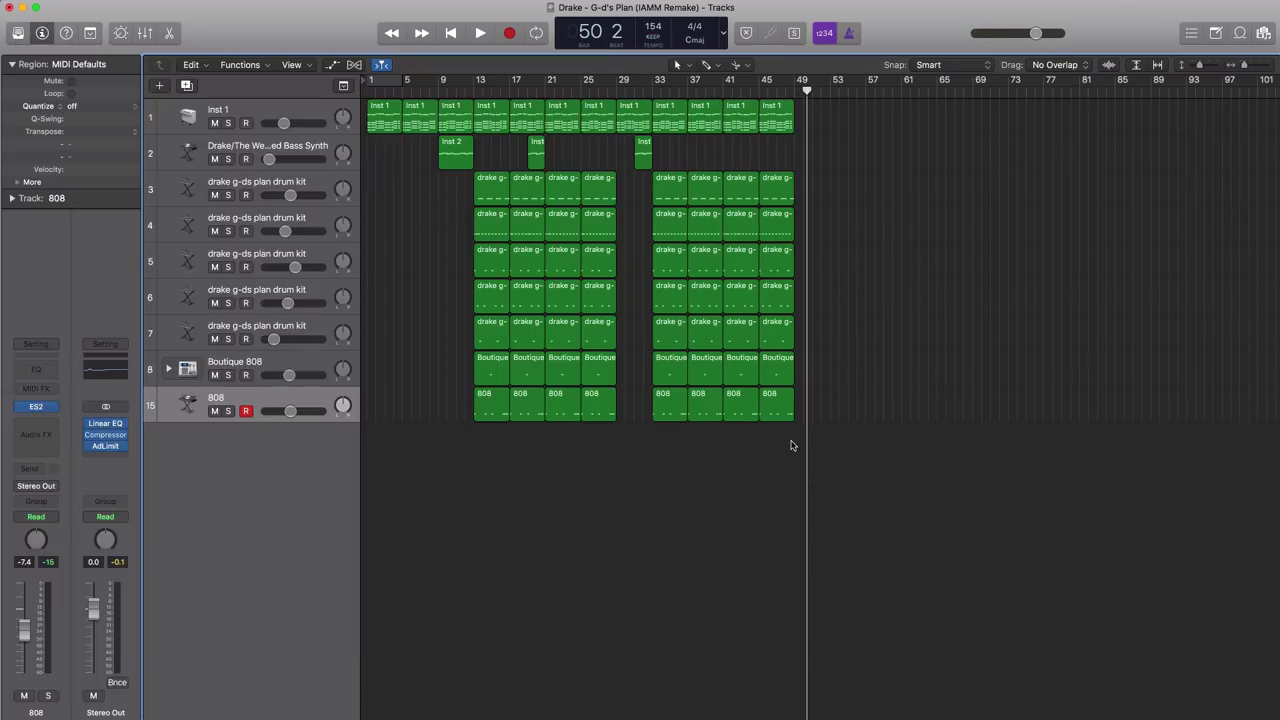